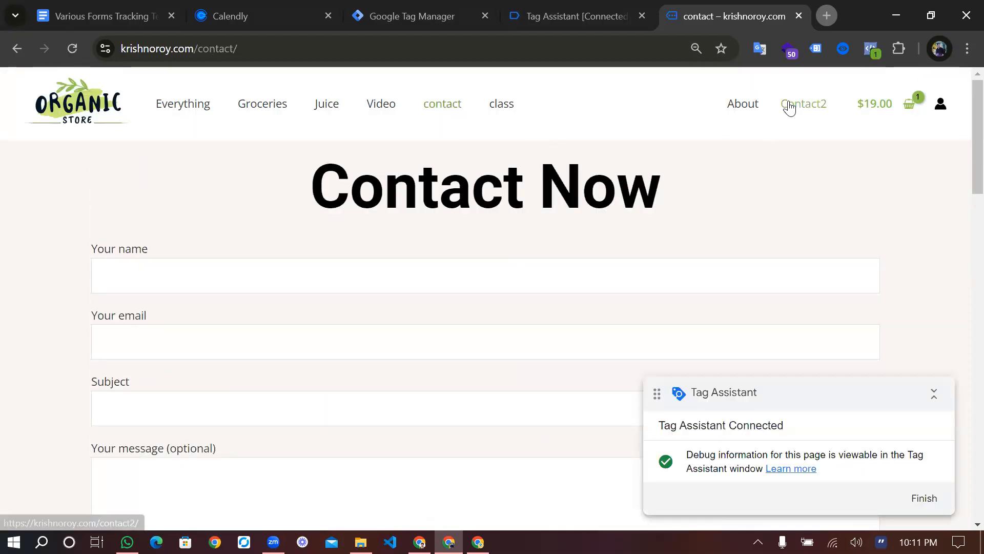
# Scroll down to the Calendly booking calendar, minimising and moving the extra Tag Assistant notice aside
pyautogui.scroll(-7, 703, 241)
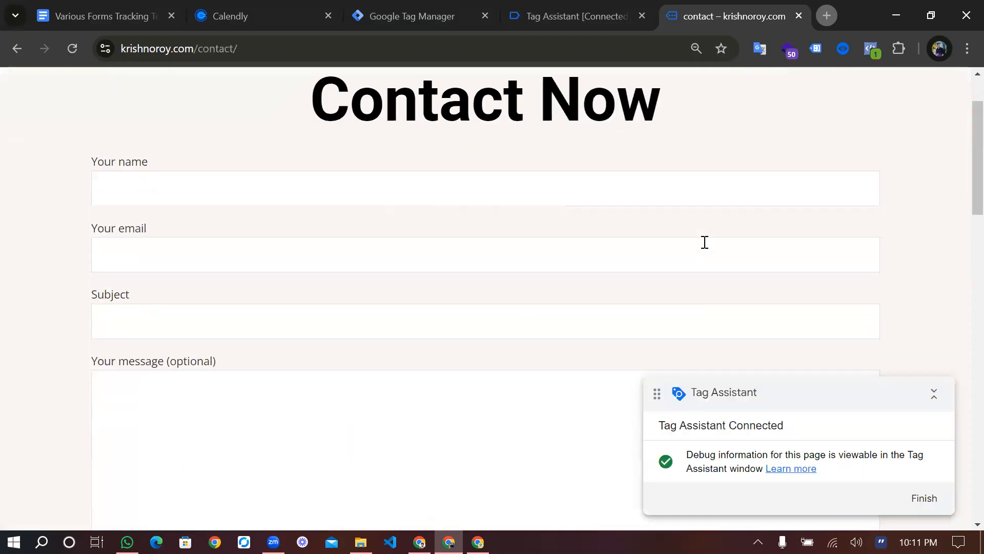
pyautogui.scroll(-3, 429, 340)
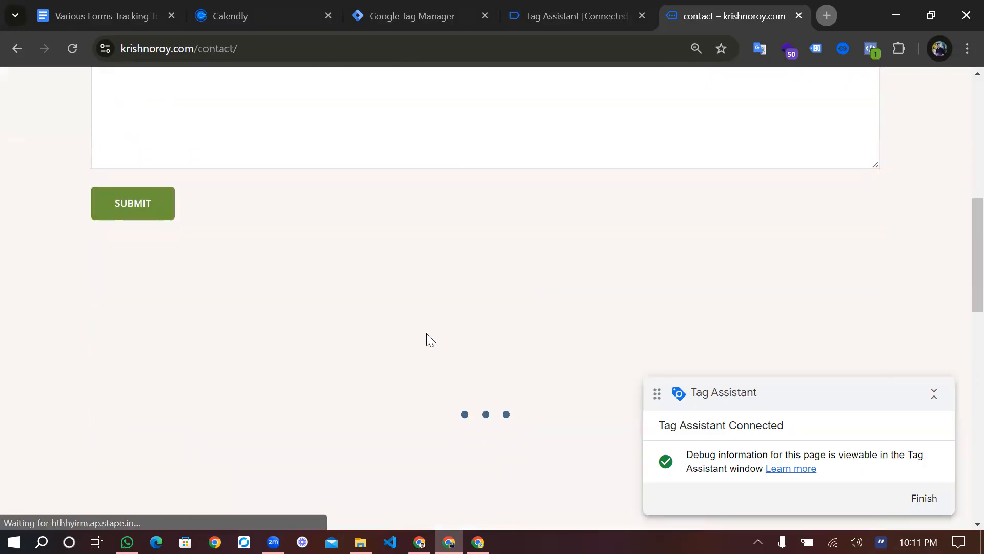
pyautogui.scroll(-2, 447, 366)
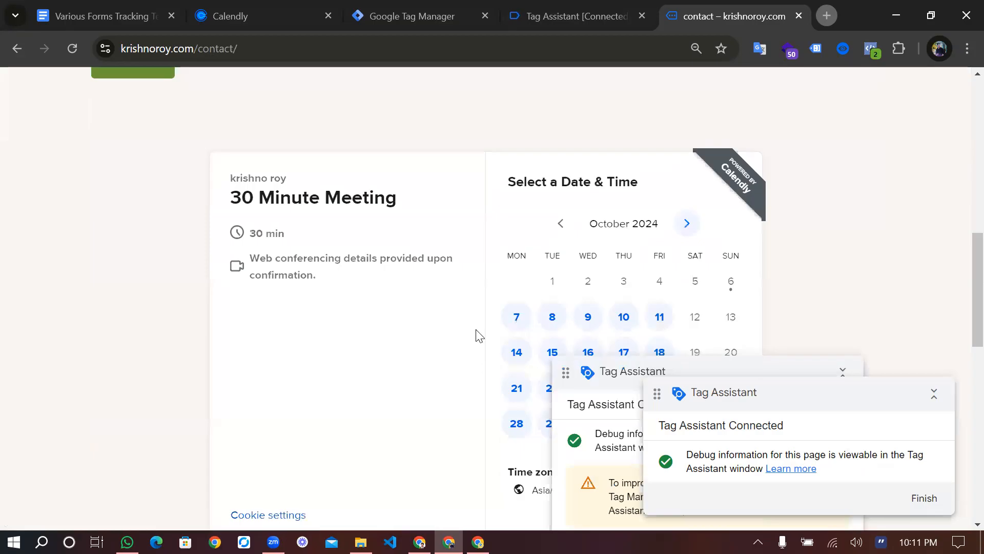
pyautogui.scroll(-3, 495, 362)
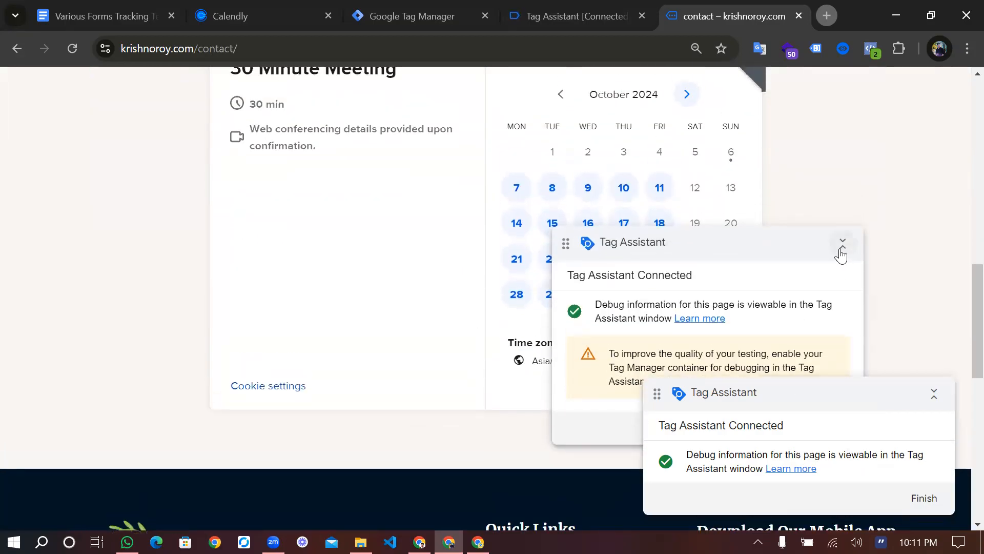
pyautogui.click(843, 242)
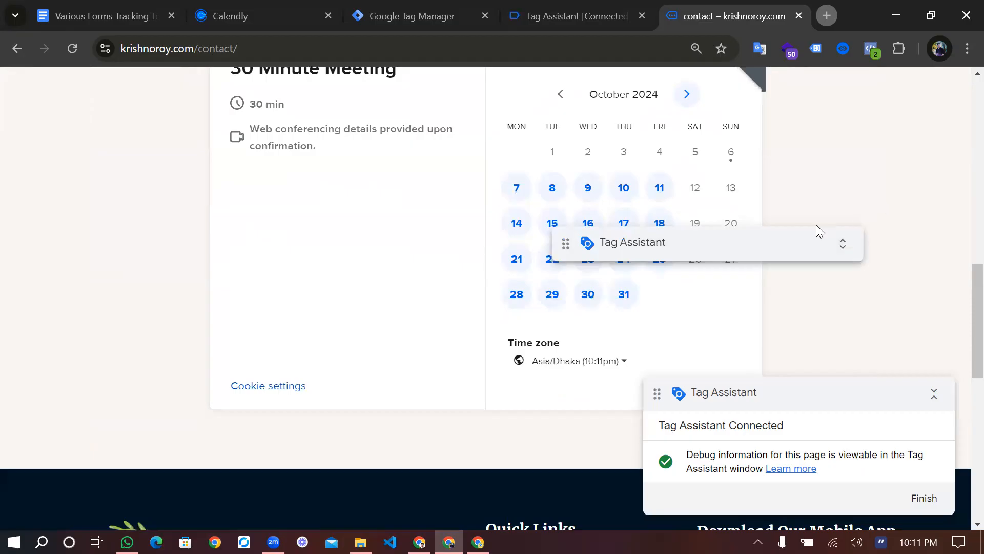
pyautogui.moveTo(793, 249); pyautogui.dragTo(839, 312)
# Review the 30 min meeting details, then switch to the Tag Assistant debug session
pyautogui.scroll(-2, 459, 372)
pyautogui.scroll(3, 459, 368)
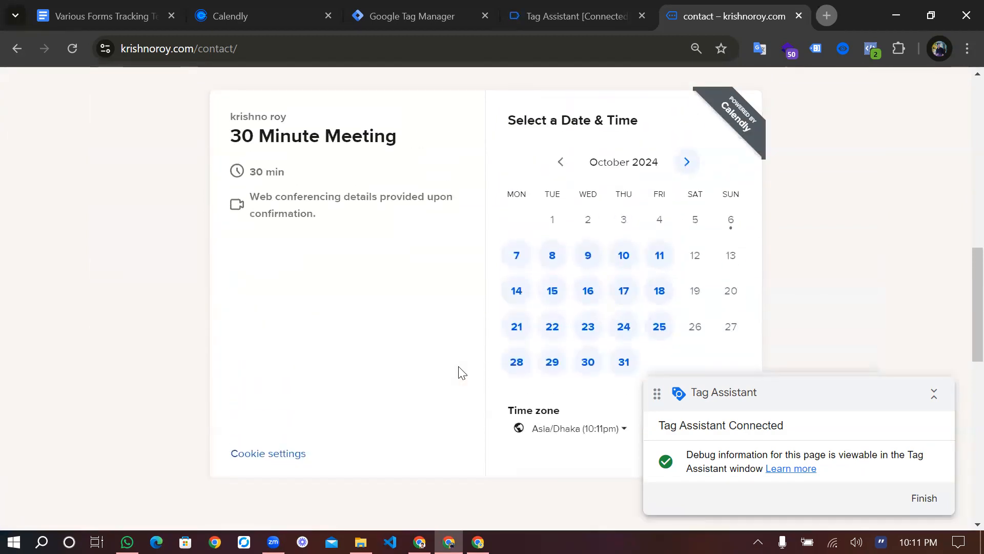
pyautogui.moveTo(285, 172); pyautogui.dragTo(255, 171)
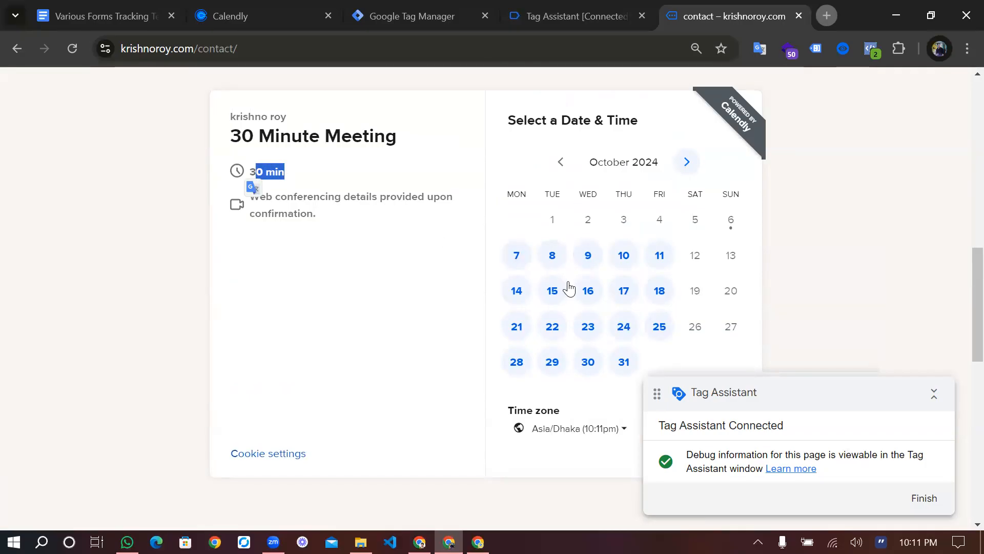
pyautogui.scroll(6, 457, 165)
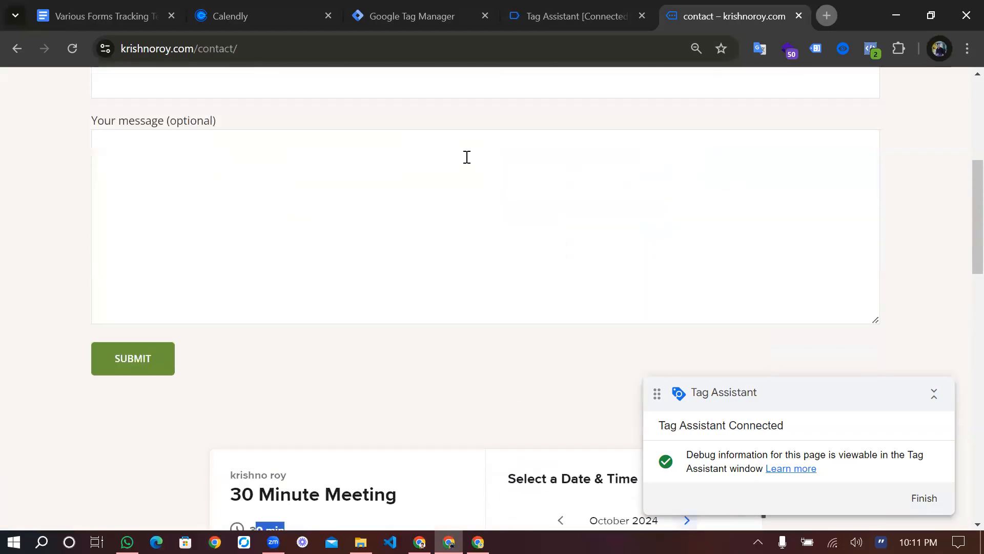
pyautogui.scroll(-3, 571, 147)
pyautogui.hotkey('ctrl', 'shift', 'Tab')
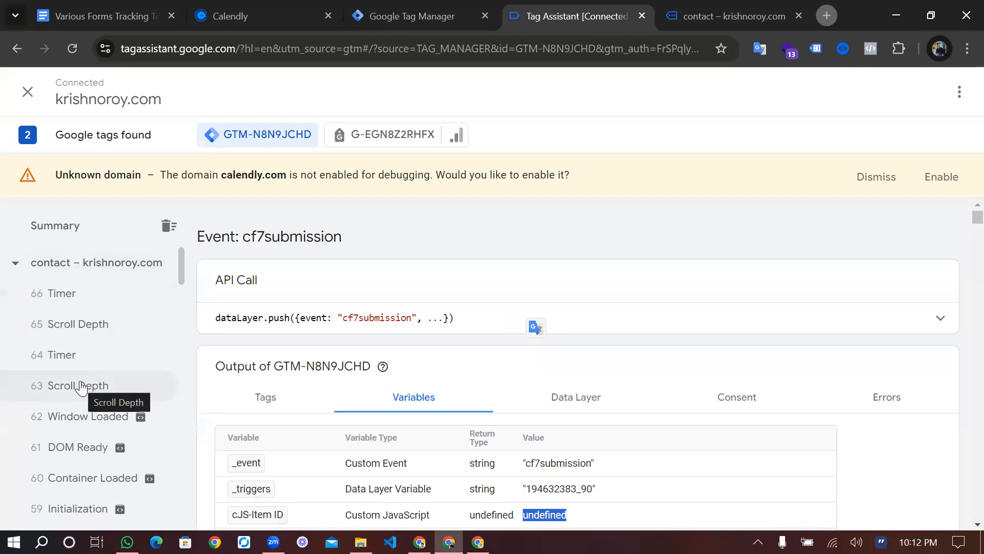
# Scroll through the cf7submission event's variables, including cJS-Item ID returning undefined
pyautogui.scroll(-1, 81, 388)
pyautogui.scroll(1, 81, 388)
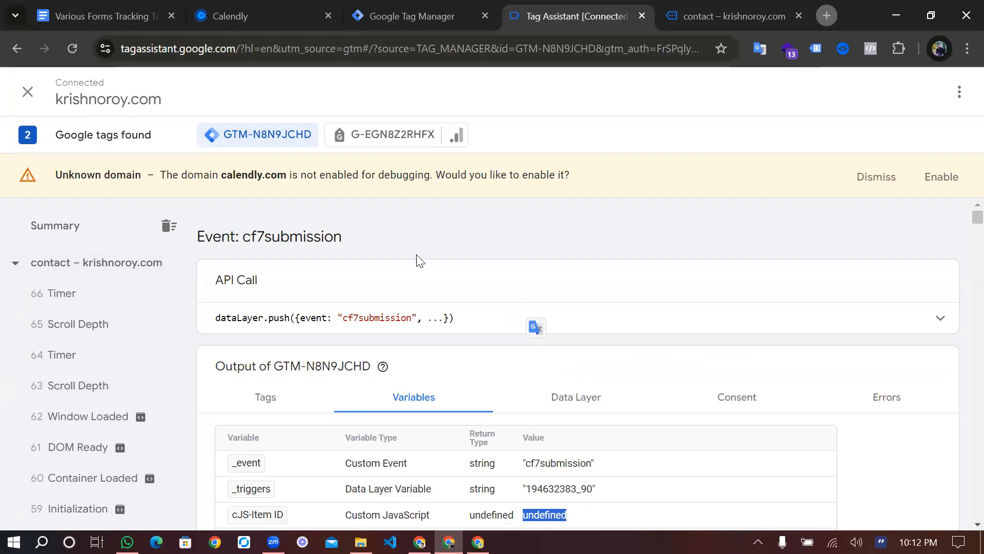
# On the contact page, pick Tuesday, October 8 at 10:00am in the Calendly calendar
pyautogui.click(749, 7)
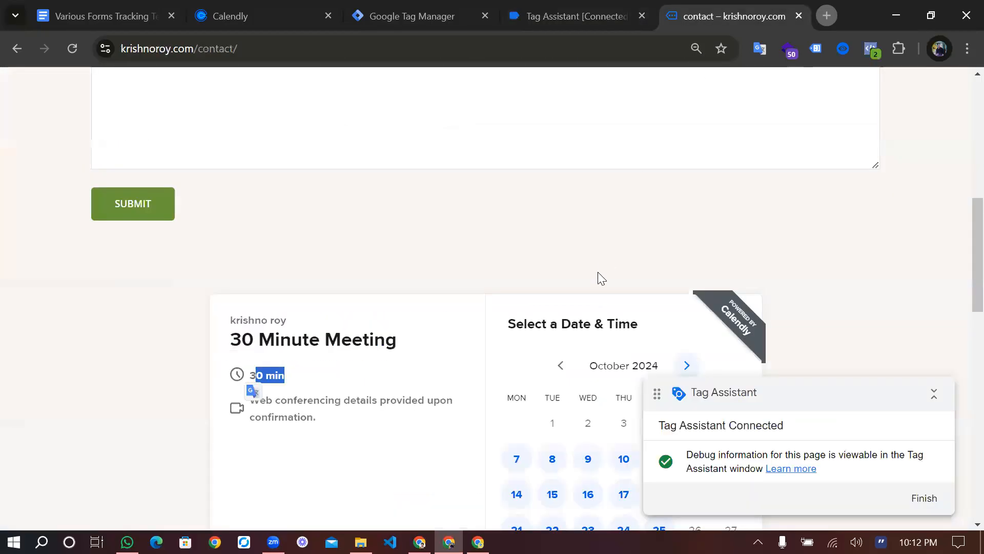
pyautogui.scroll(-3, 598, 272)
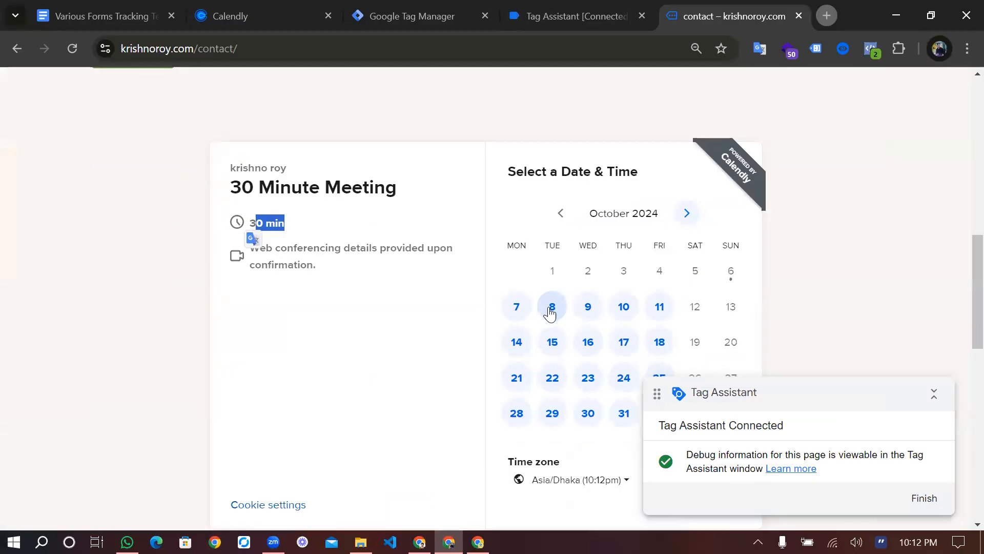
pyautogui.click(547, 307)
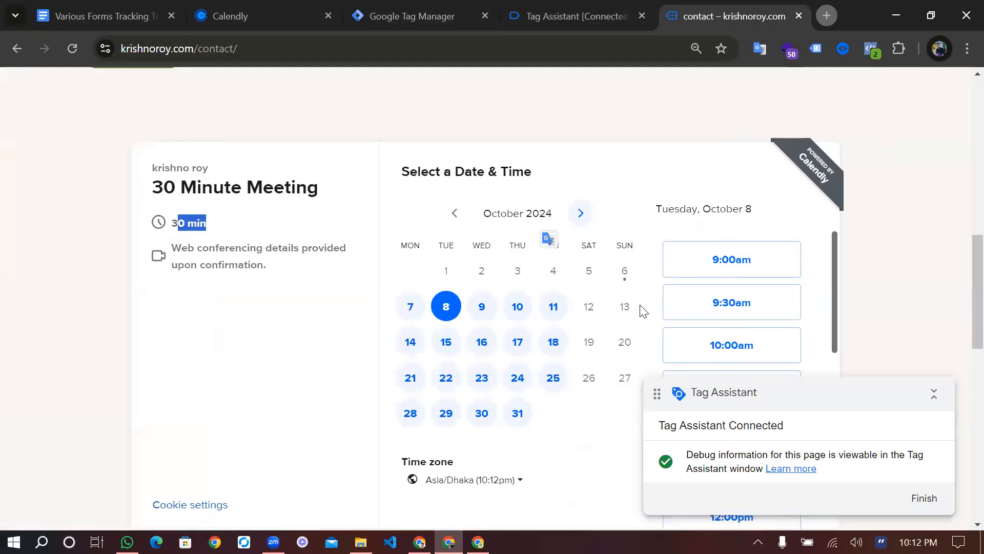
pyautogui.scroll(-2, 641, 310)
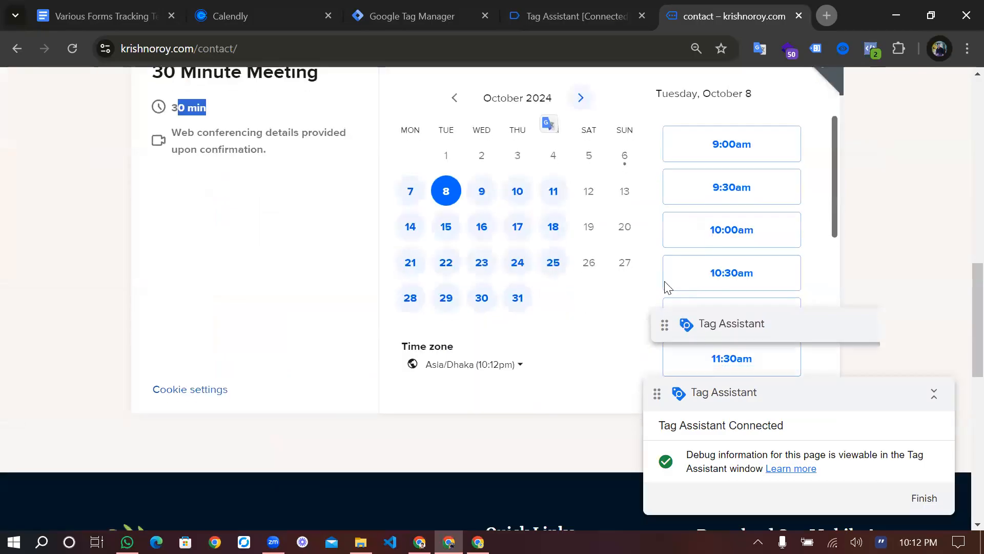
pyautogui.click(751, 231)
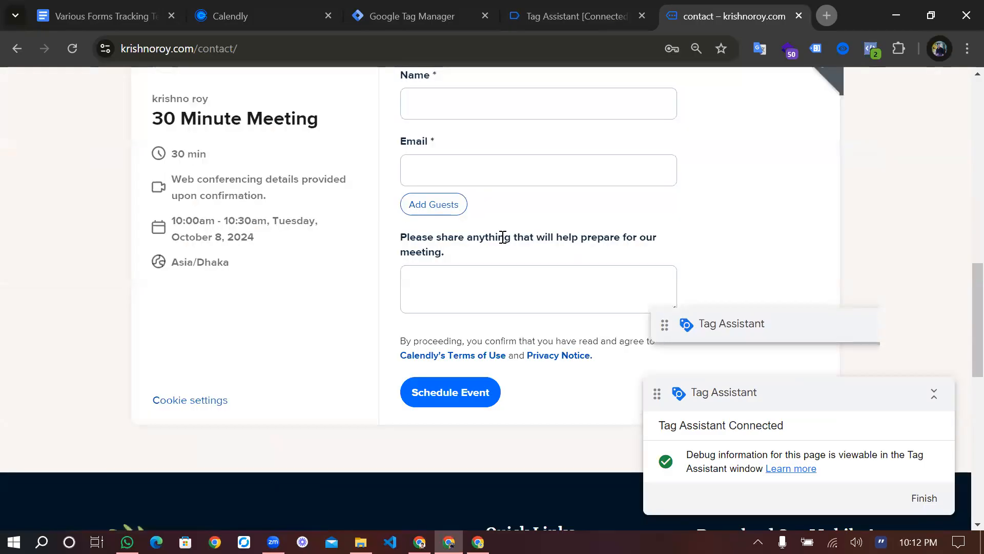
pyautogui.scroll(2, 502, 238)
# Autofill the saved name and email, add the note 'meeting', and schedule the event
pyautogui.click(507, 232)
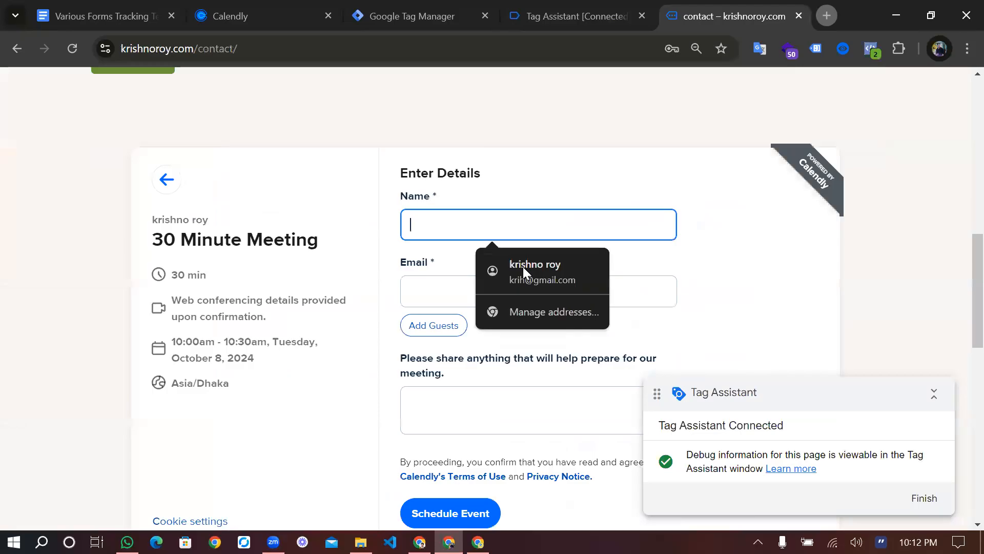
pyautogui.click(523, 266)
pyautogui.scroll(-2, 504, 318)
pyautogui.click(505, 306)
pyautogui.write('meeting')
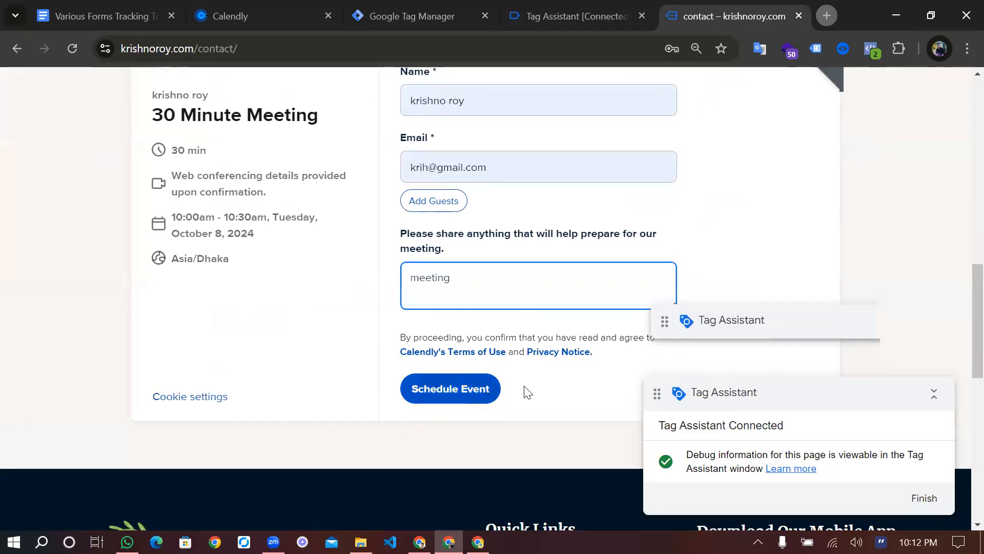
pyautogui.click(474, 385)
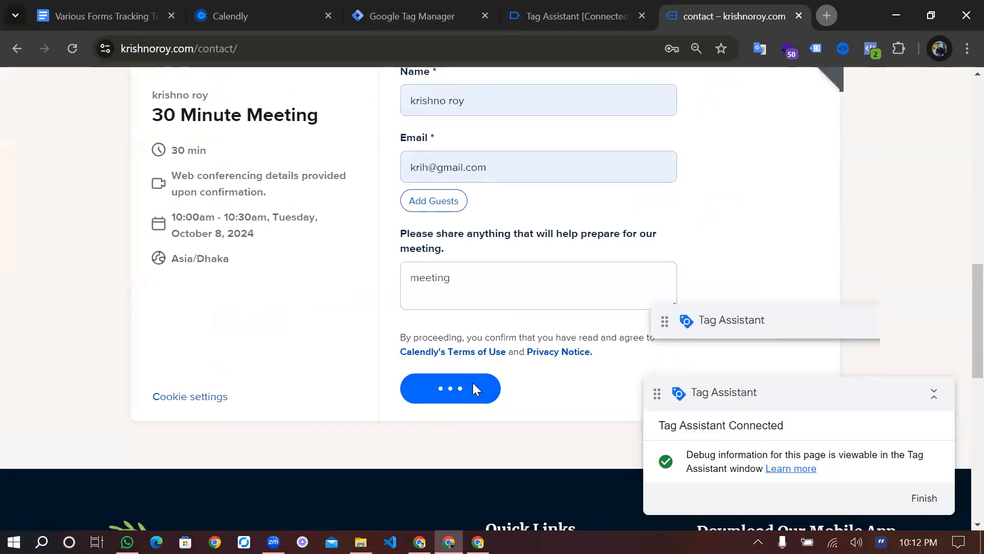
pyautogui.scroll(-1, 473, 383)
pyautogui.scroll(3, 473, 383)
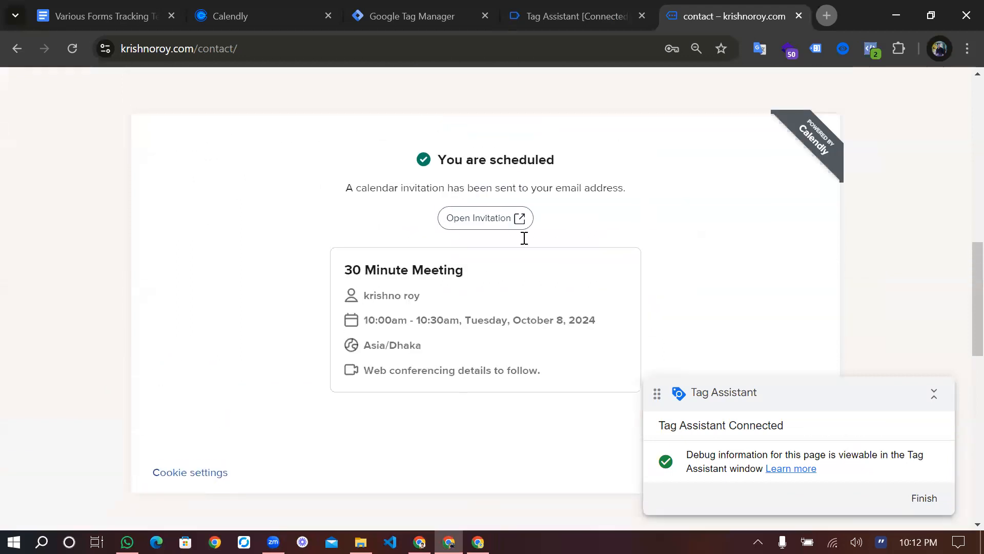
pyautogui.scroll(1, 524, 239)
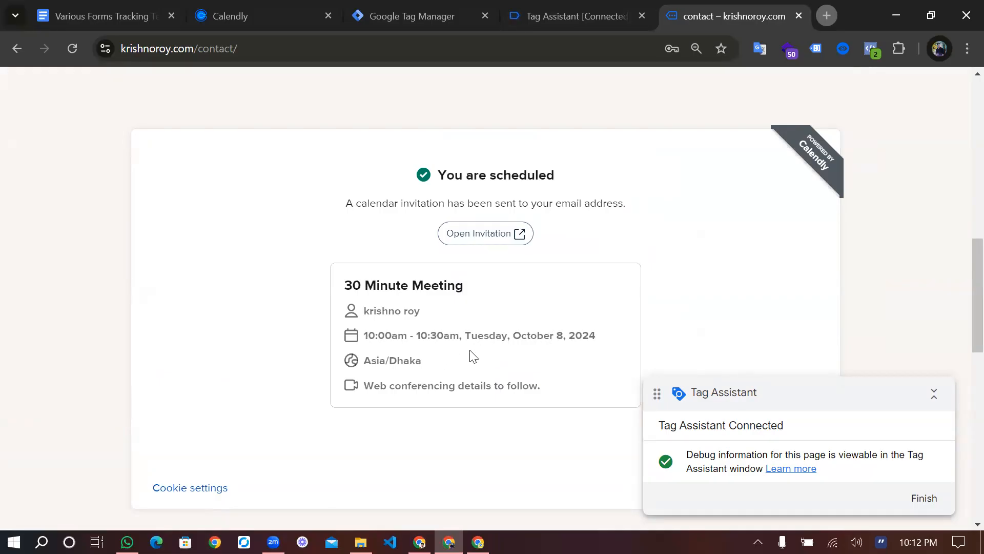
pyautogui.click(545, 14)
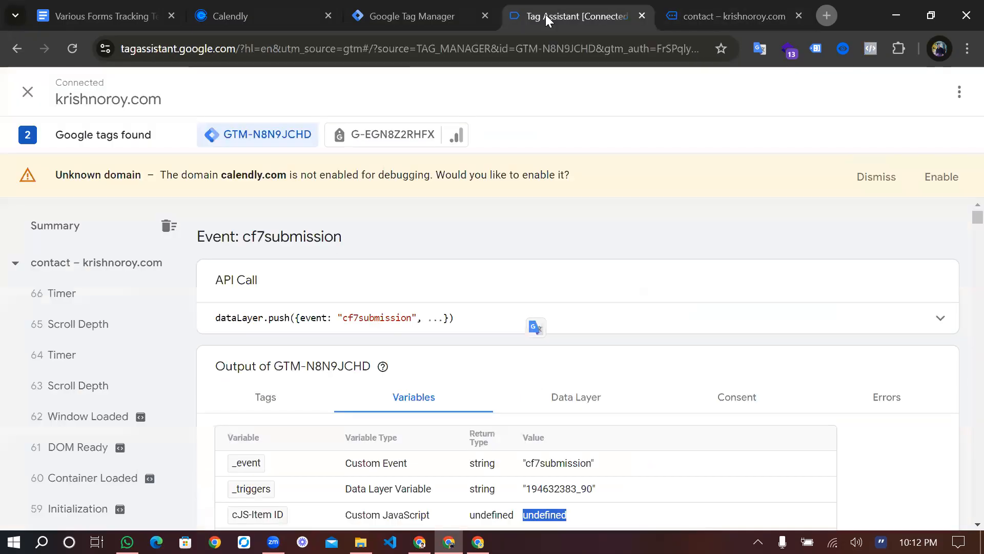
pyautogui.scroll(-1, 315, 290)
pyautogui.scroll(-2, 314, 296)
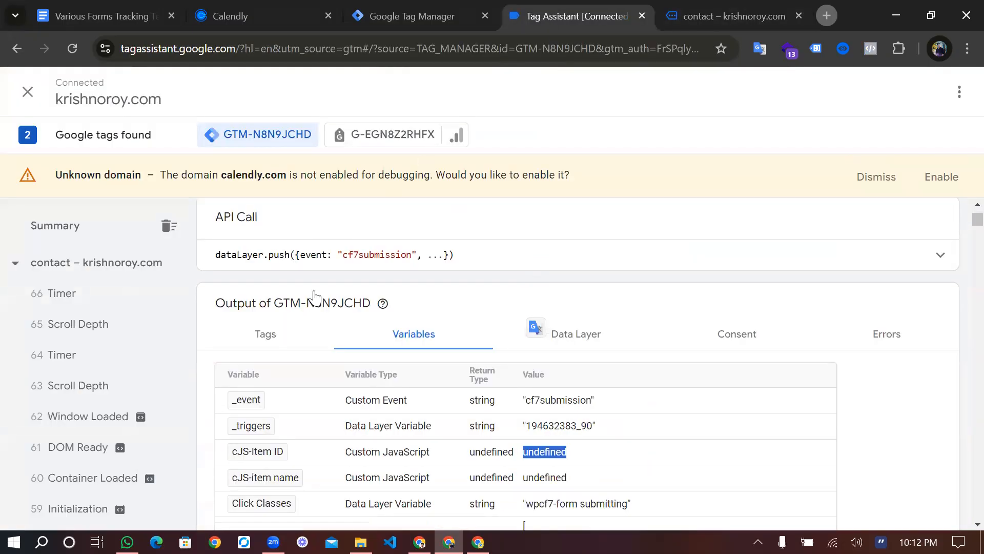
pyautogui.scroll(-1, 124, 361)
pyautogui.scroll(1, 102, 349)
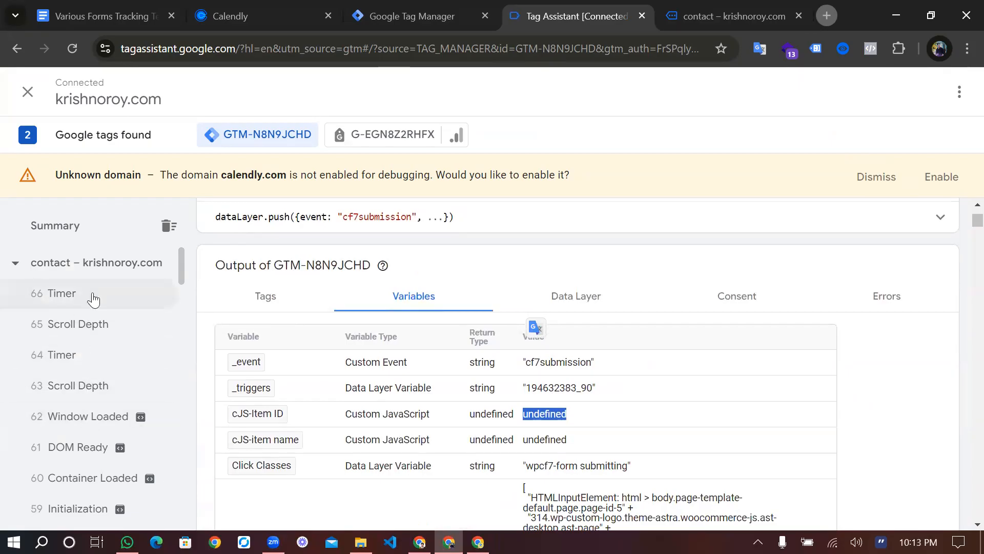
pyautogui.click(701, 8)
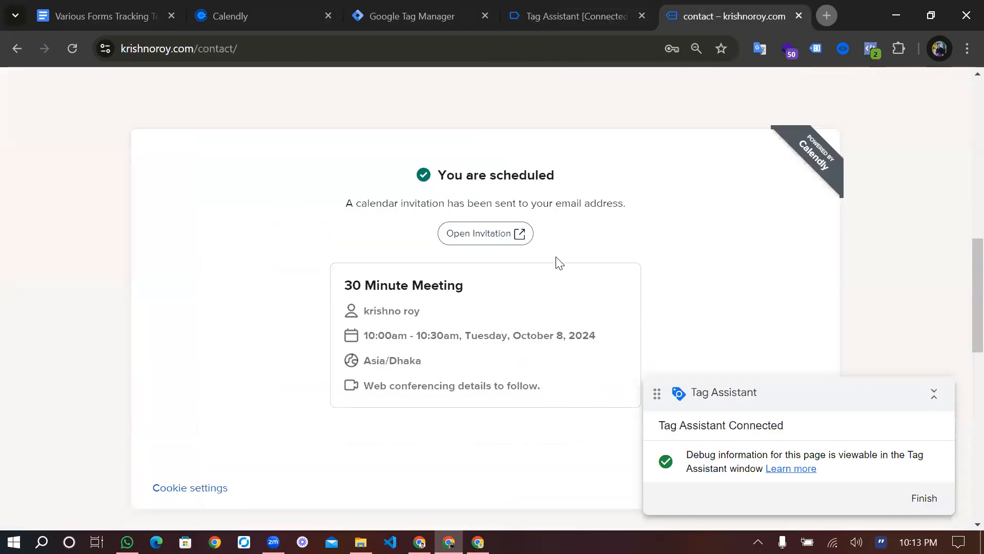
# Scroll through the 30 Minute Meeting confirmation, moving the collapsed Tag Assistant notice out of the way
pyautogui.scroll(-1, 559, 262)
pyautogui.scroll(-2, 558, 262)
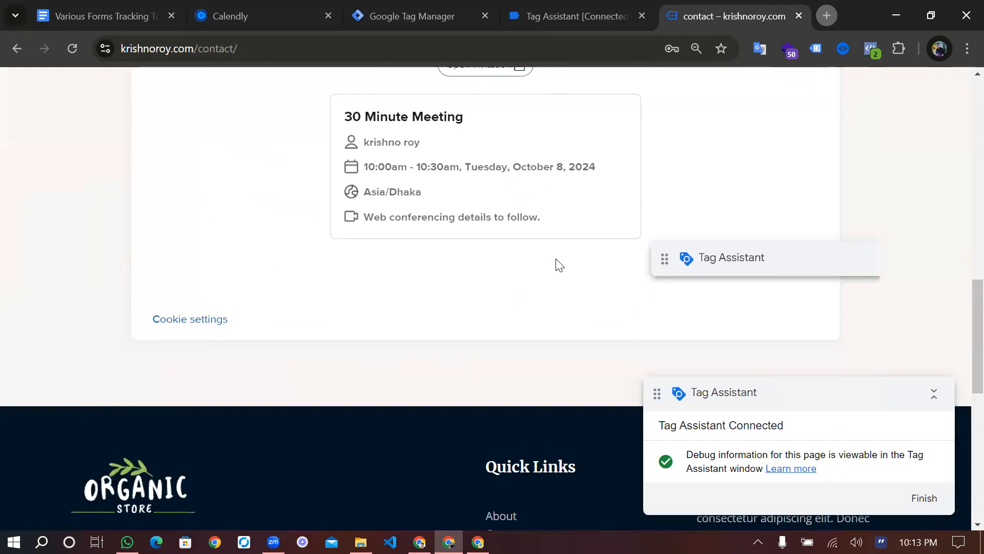
pyautogui.scroll(1, 485, 242)
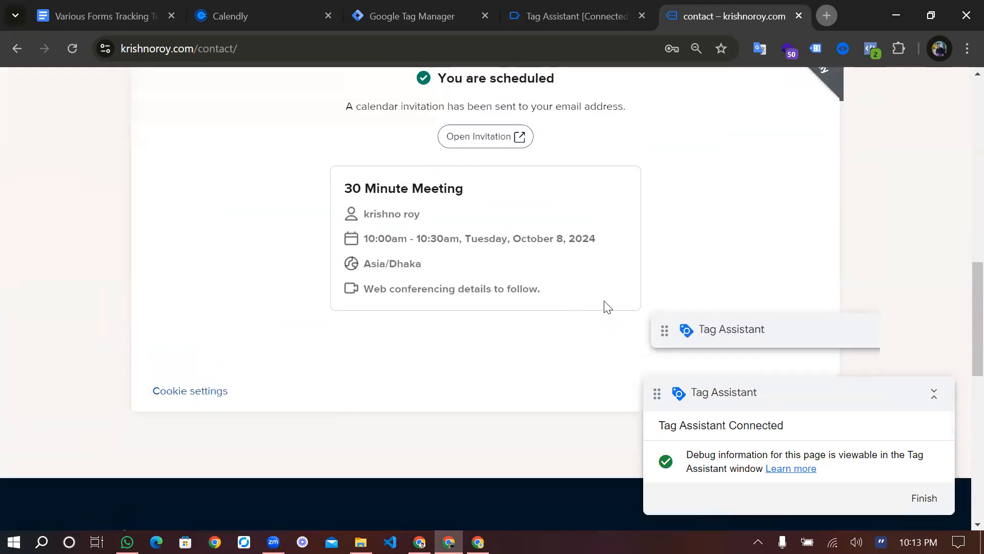
pyautogui.scroll(-1, 709, 378)
pyautogui.scroll(-2, 801, 380)
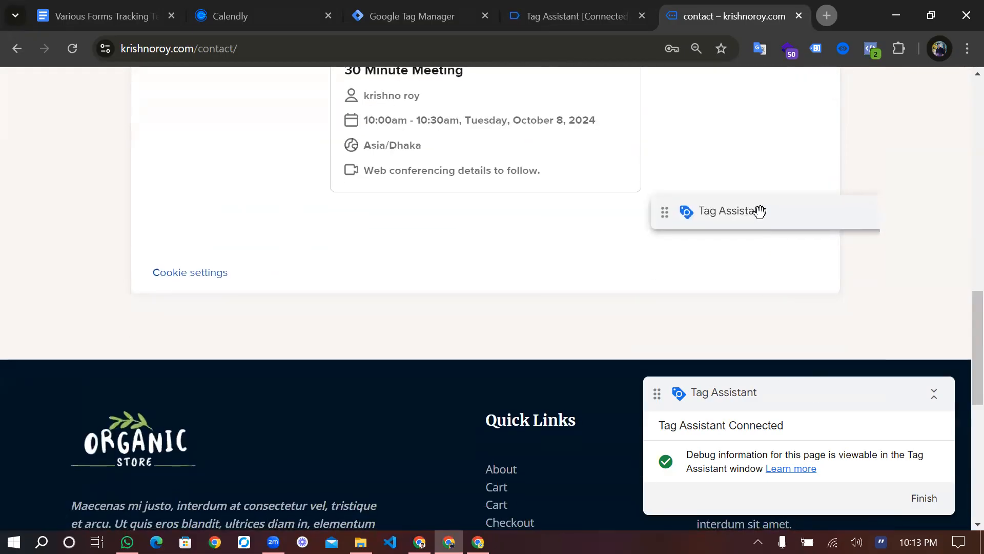
pyautogui.moveTo(697, 225); pyautogui.dragTo(705, 258)
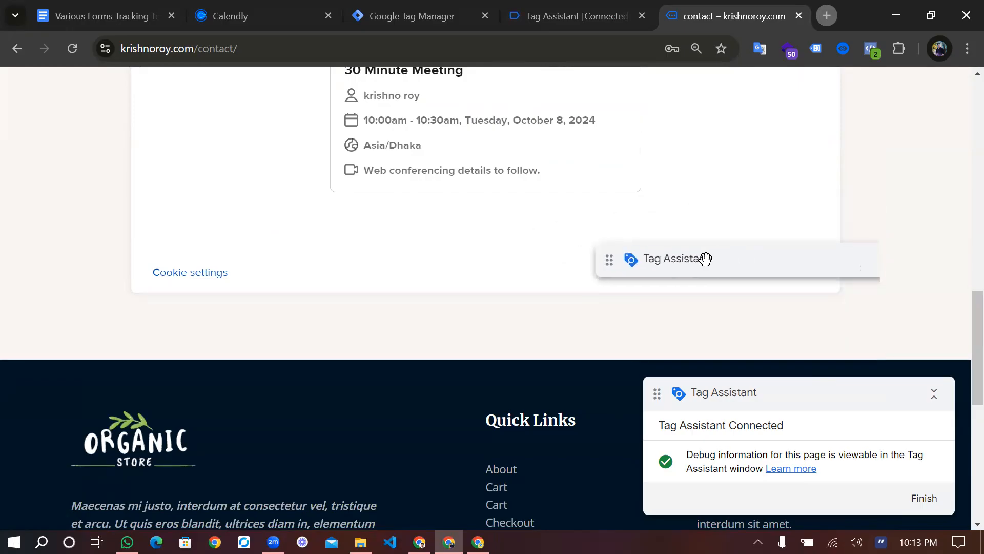
pyautogui.scroll(2, 542, 303)
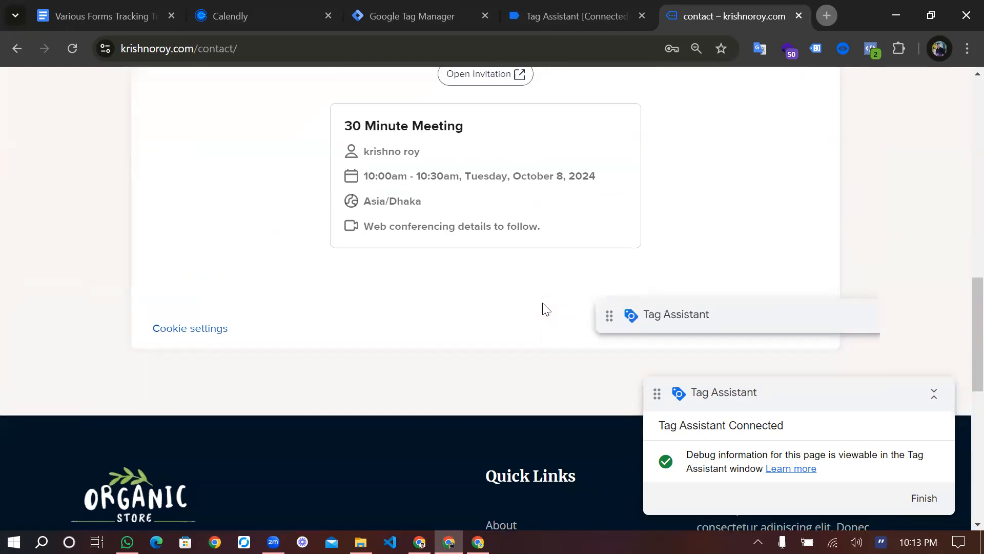
pyautogui.scroll(1, 667, 317)
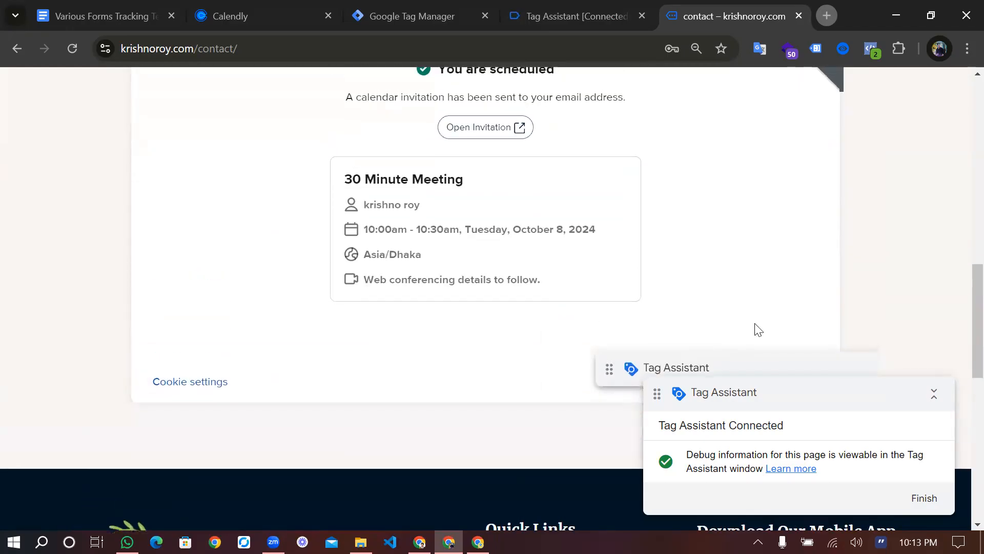
pyautogui.scroll(-2, 718, 298)
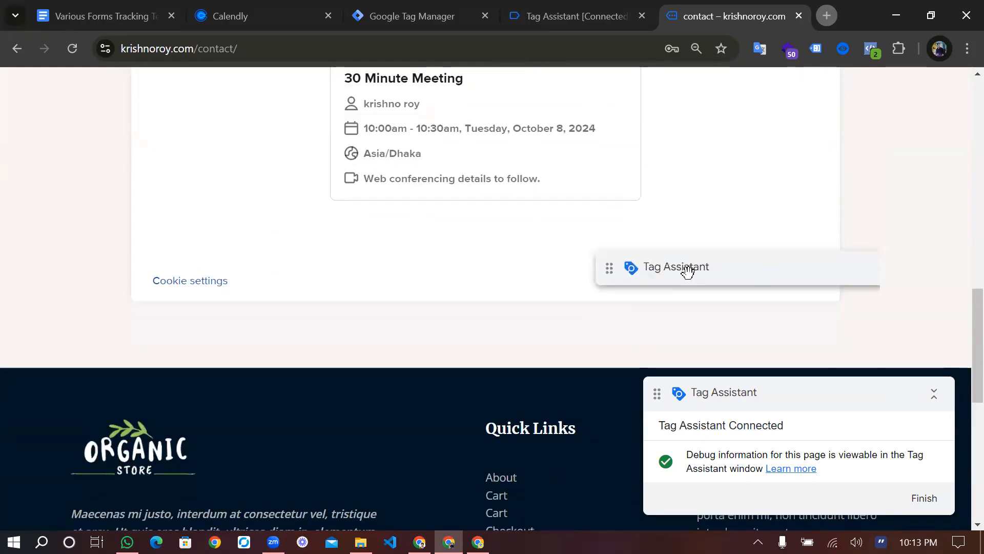
pyautogui.moveTo(656, 271); pyautogui.dragTo(694, 273)
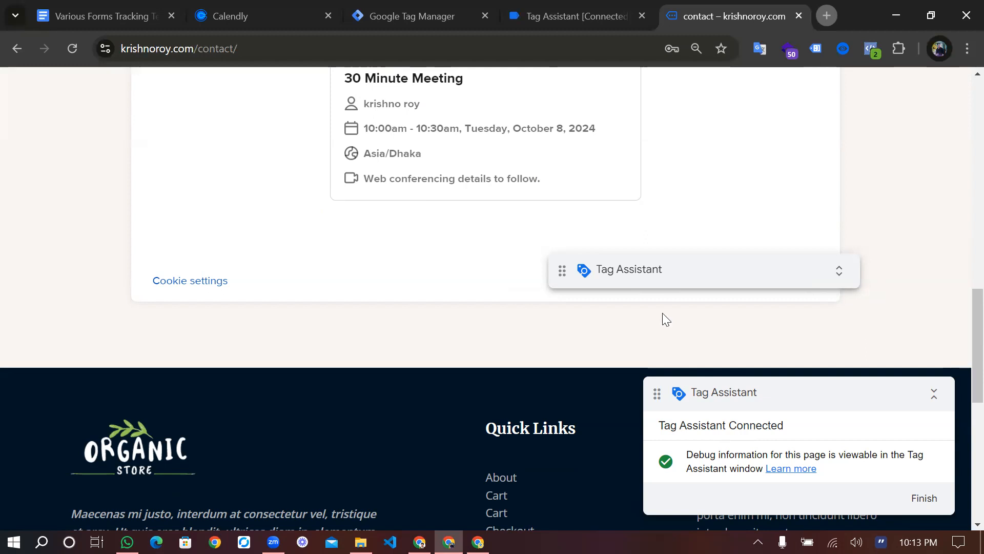
# Review the October 8, 10:00am confirmation again, then switch to the forms tracking guide
pyautogui.scroll(1, 663, 318)
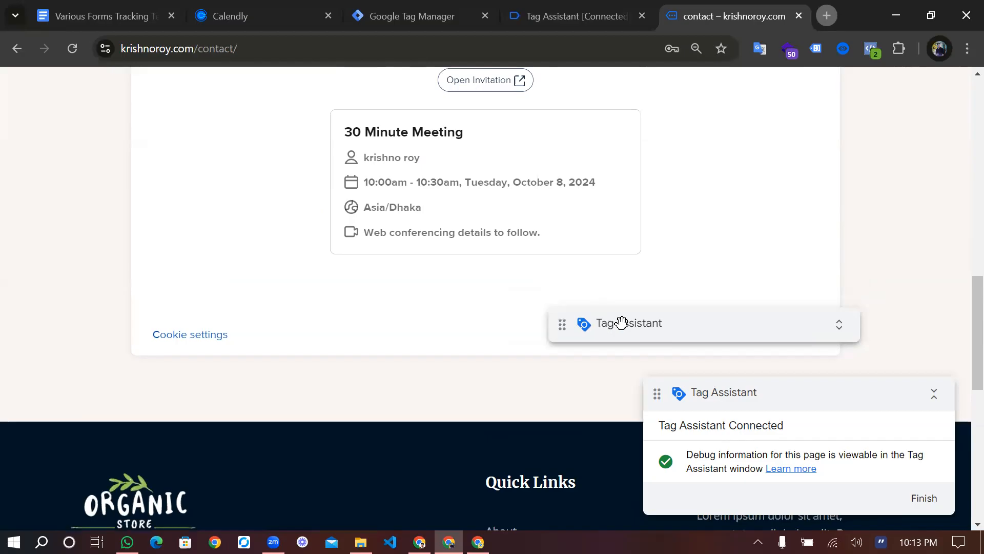
pyautogui.scroll(1, 523, 231)
pyautogui.scroll(3, 523, 230)
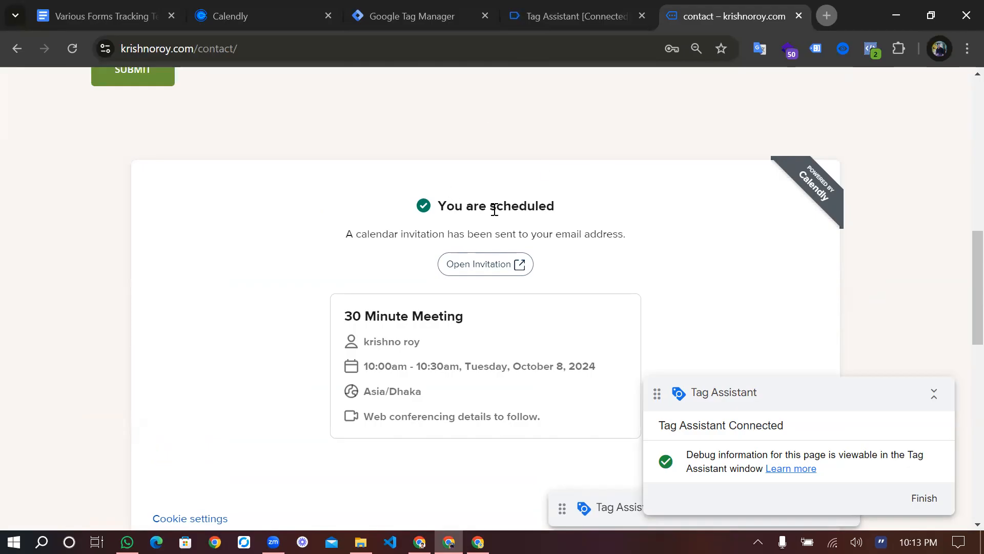
pyautogui.scroll(-2, 494, 210)
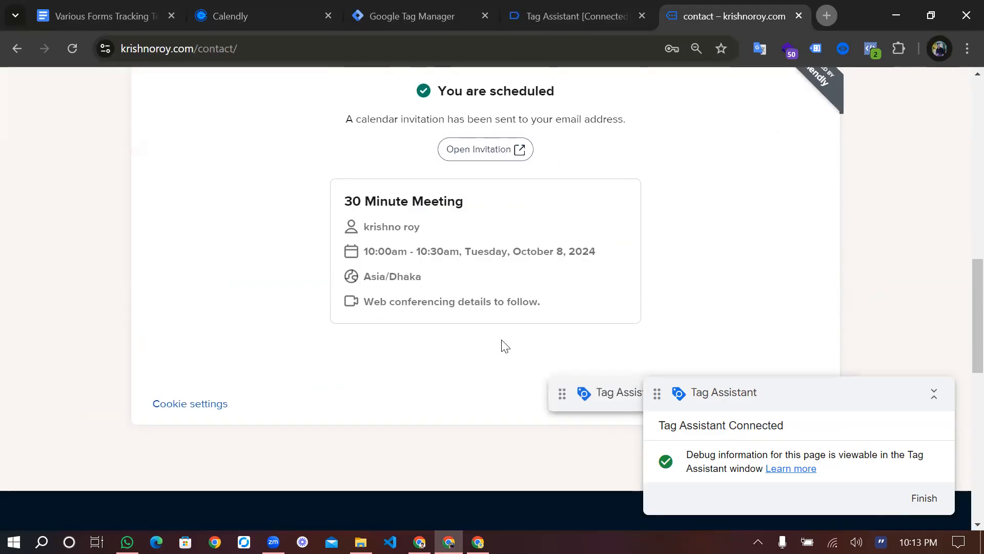
pyautogui.scroll(-2, 504, 344)
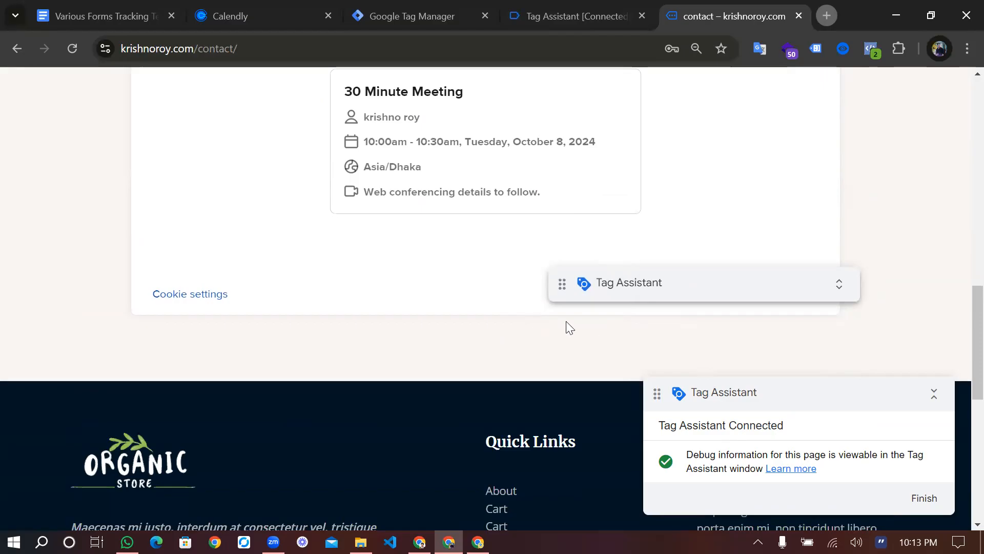
pyautogui.scroll(2, 545, 323)
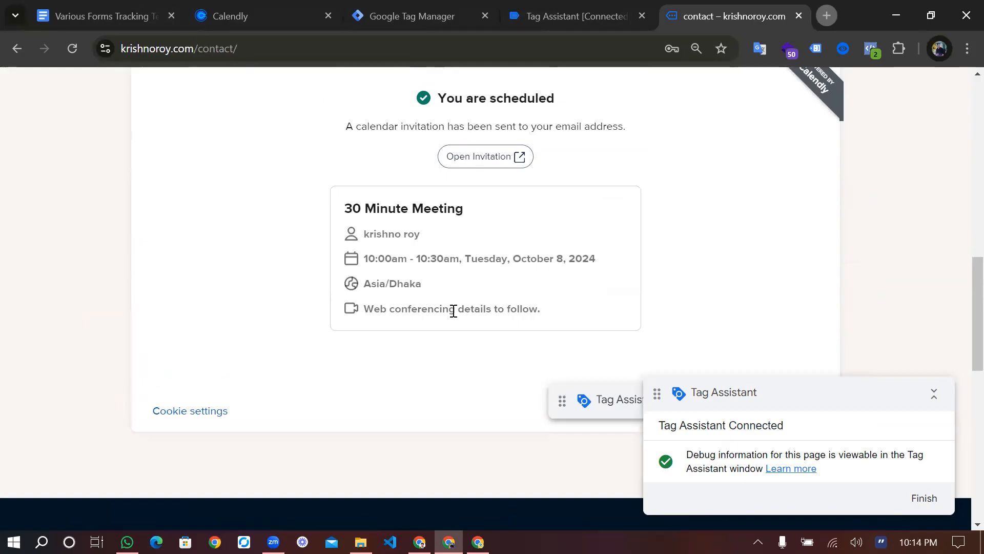
pyautogui.hotkey('ctrl', '1')
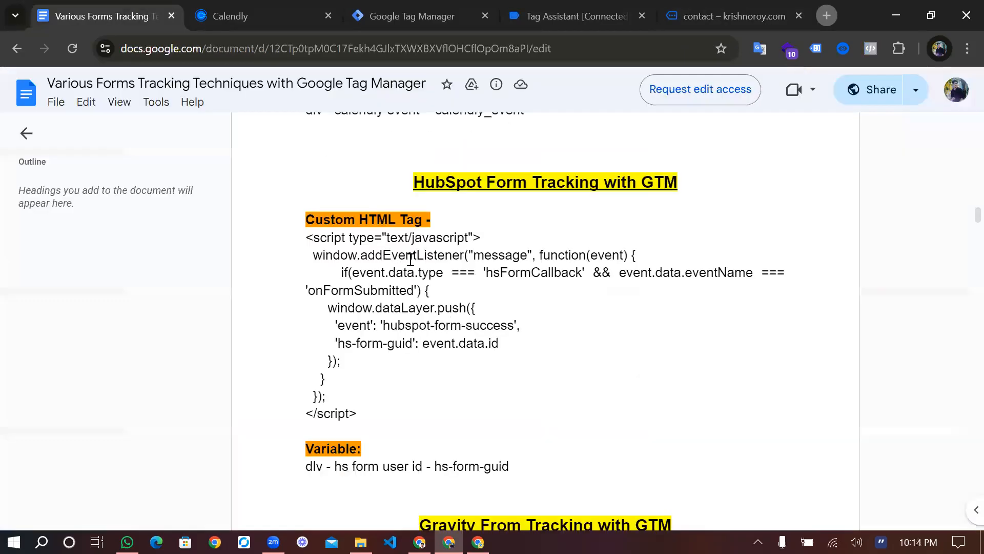
# Copy the Calendly Custom HTML <script> block from the guide and go to the GTM Tags list
pyautogui.scroll(-5, 487, 266)
pyautogui.scroll(5, 469, 240)
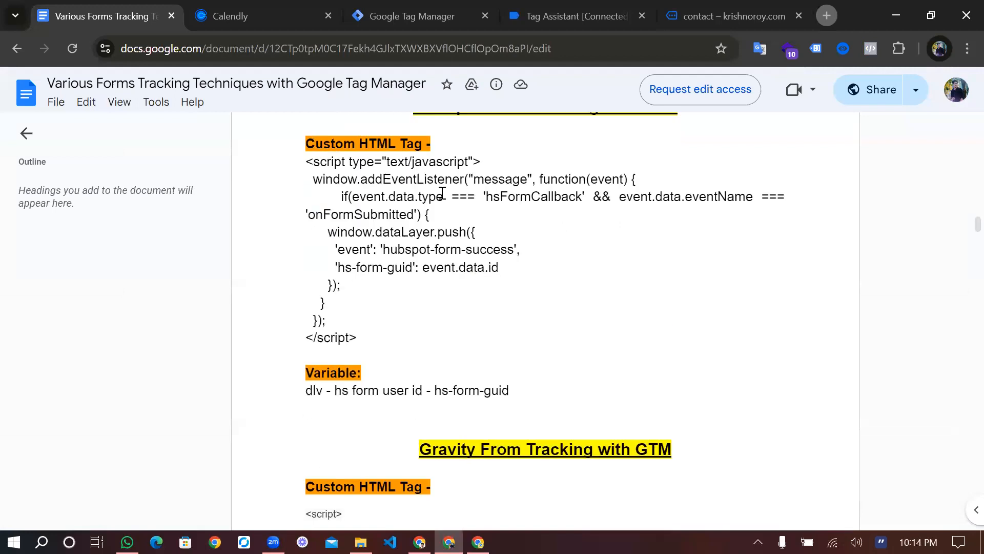
pyautogui.scroll(8, 469, 240)
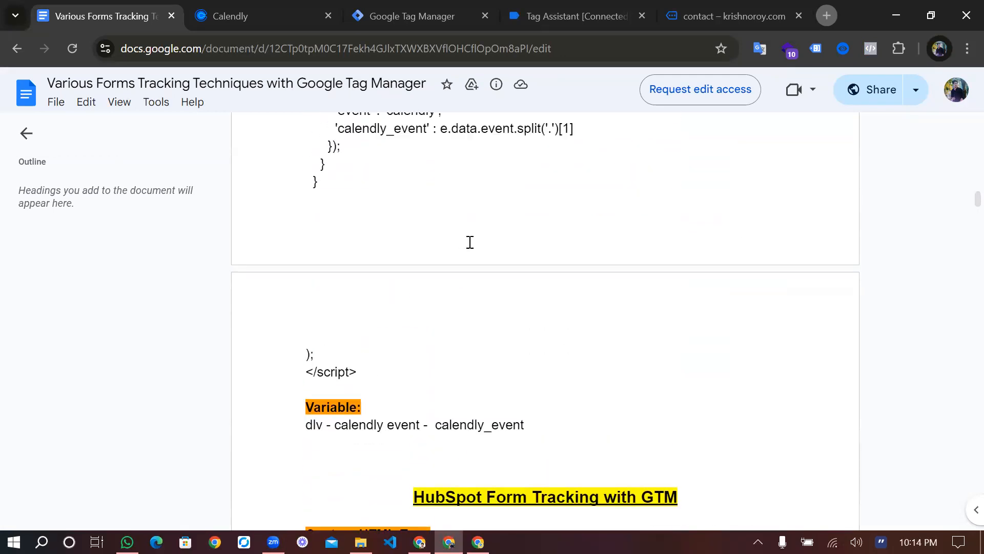
pyautogui.scroll(5, 470, 242)
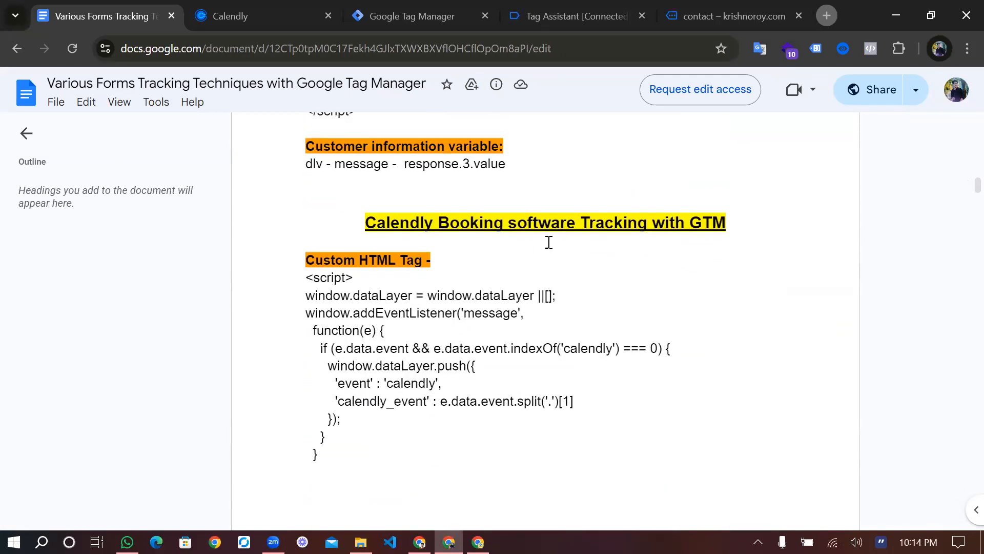
pyautogui.scroll(-4, 404, 325)
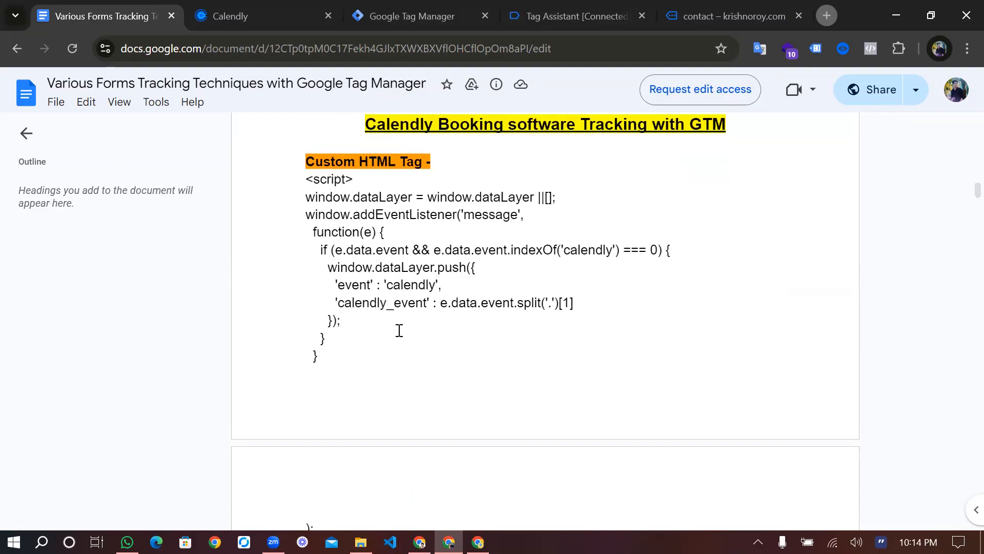
pyautogui.scroll(2, 359, 277)
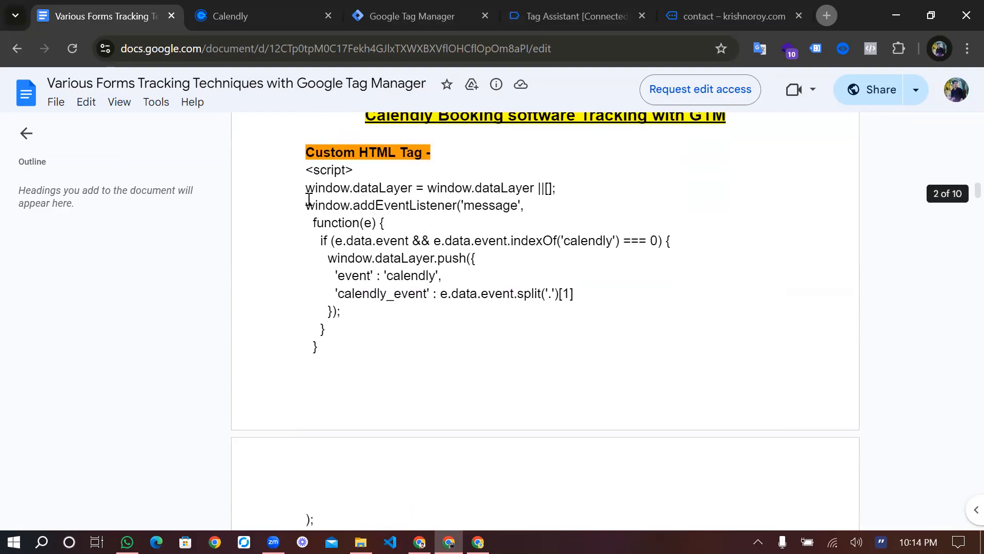
pyautogui.moveTo(306, 172); pyautogui.dragTo(360, 430)
pyautogui.scroll(-2, 369, 432)
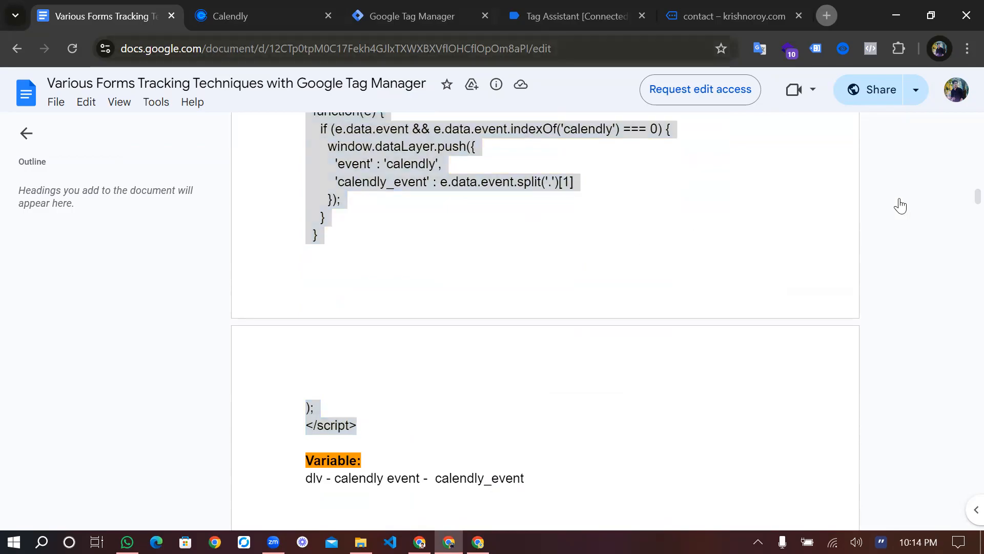
pyautogui.hotkey('ctrl', '3')
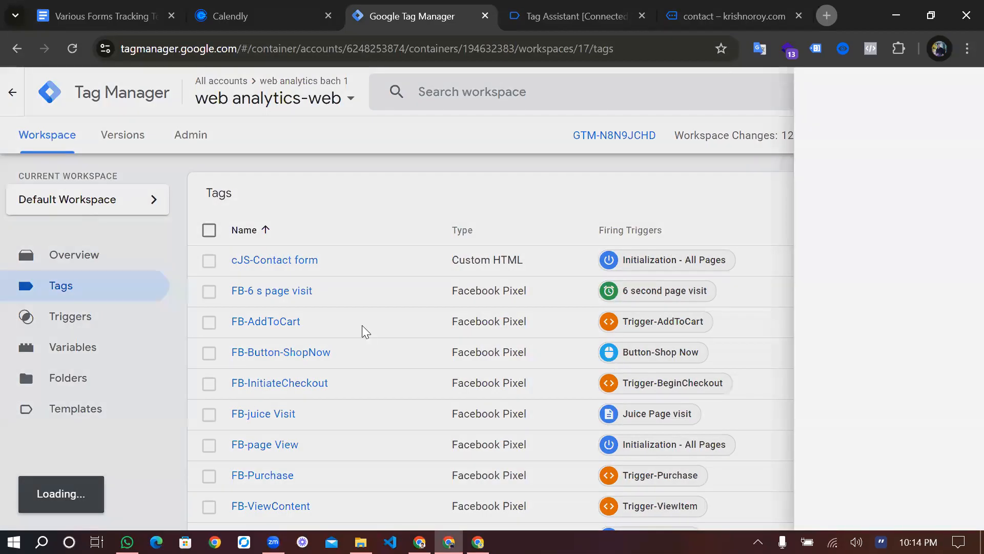
# Make the new tag Custom HTML containing the pasted Calendly script and choose its trigger
pyautogui.scroll(-3, 361, 328)
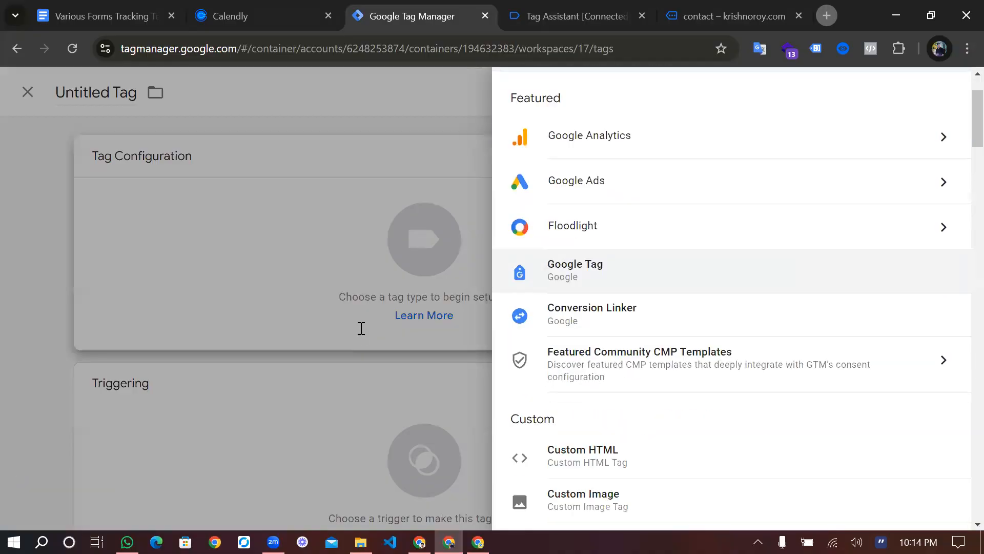
pyautogui.click(503, 377)
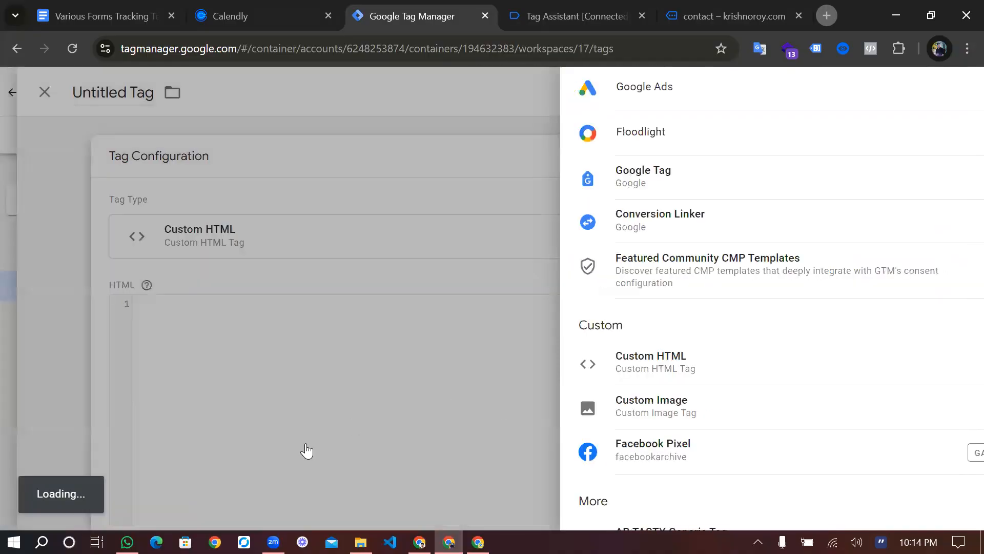
pyautogui.hotkey('ctrl', 'v')
pyautogui.click(278, 379)
pyautogui.scroll(-2, 278, 378)
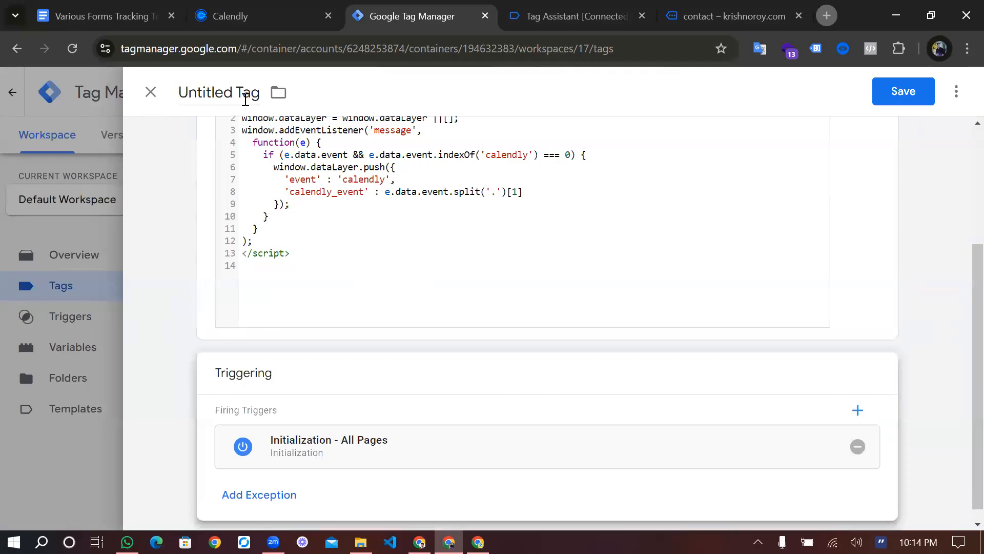
# Start the tag name with the lowercase prefix 'cjs'
pyautogui.click(245, 99)
pyautogui.write('Cjs')
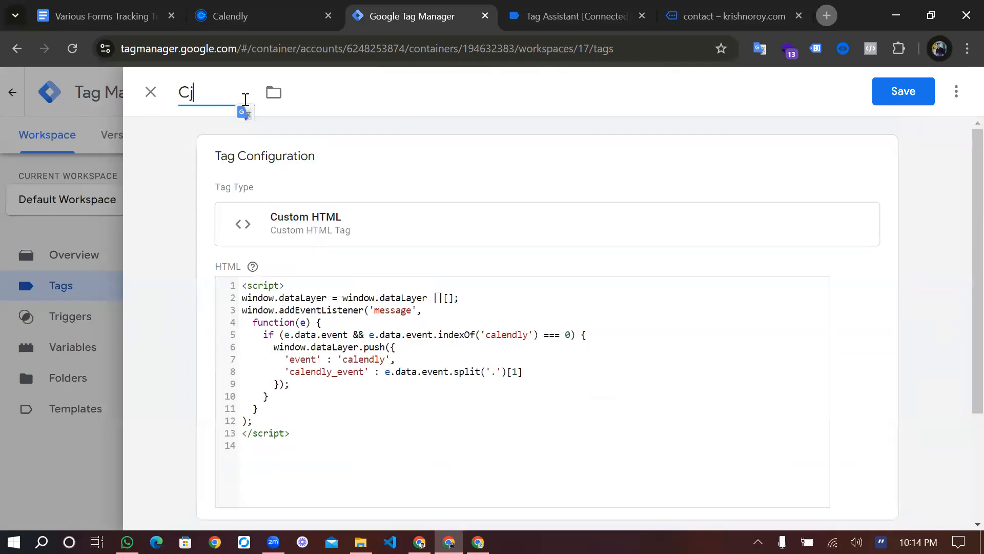
pyautogui.press('BackSpace')
pyautogui.press('BackSpace')
pyautogui.press('BackSpace')
pyautogui.write('cjs-')
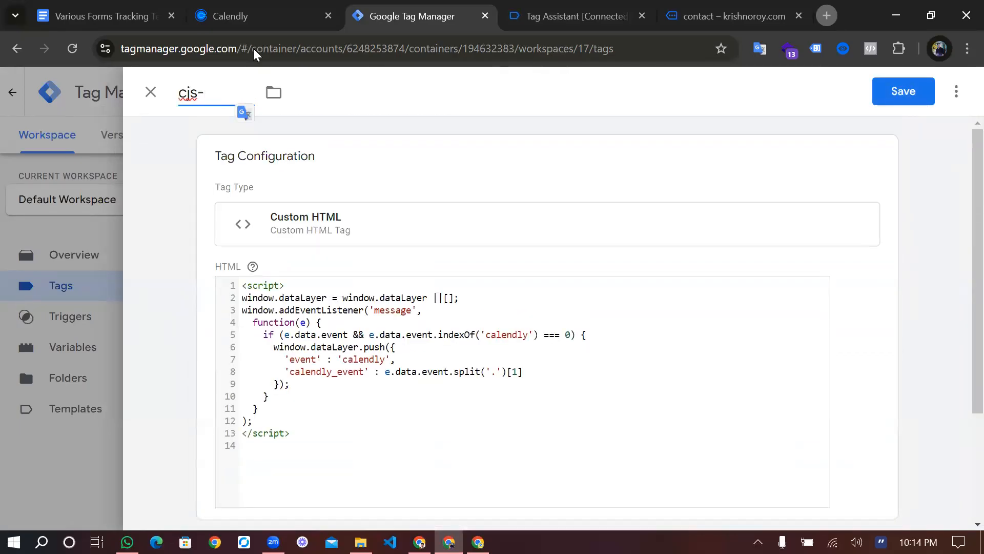
# Copy 'Calendly Booking' from the guide's Calendly heading and return to the GTM tag
pyautogui.hotkey('ctrl', '1')
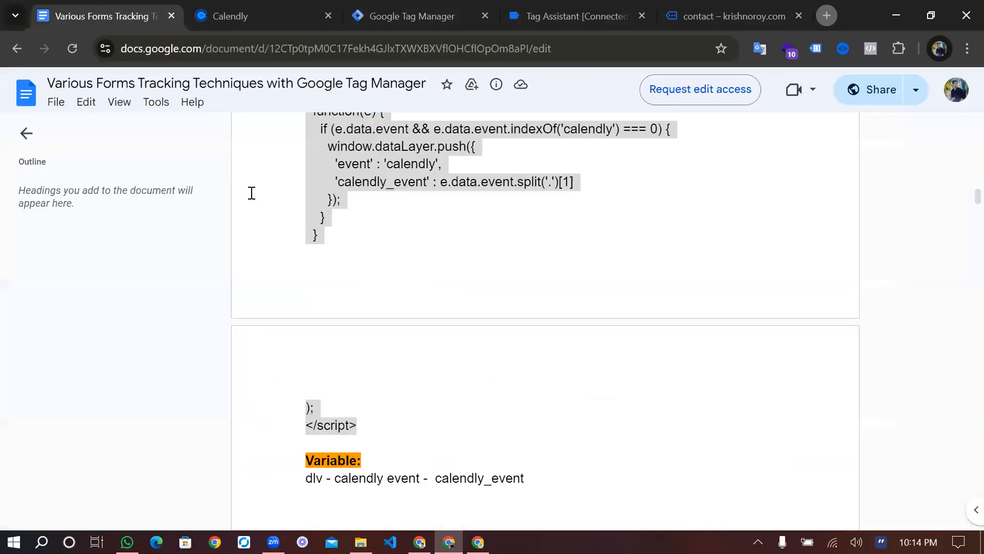
pyautogui.scroll(5, 404, 237)
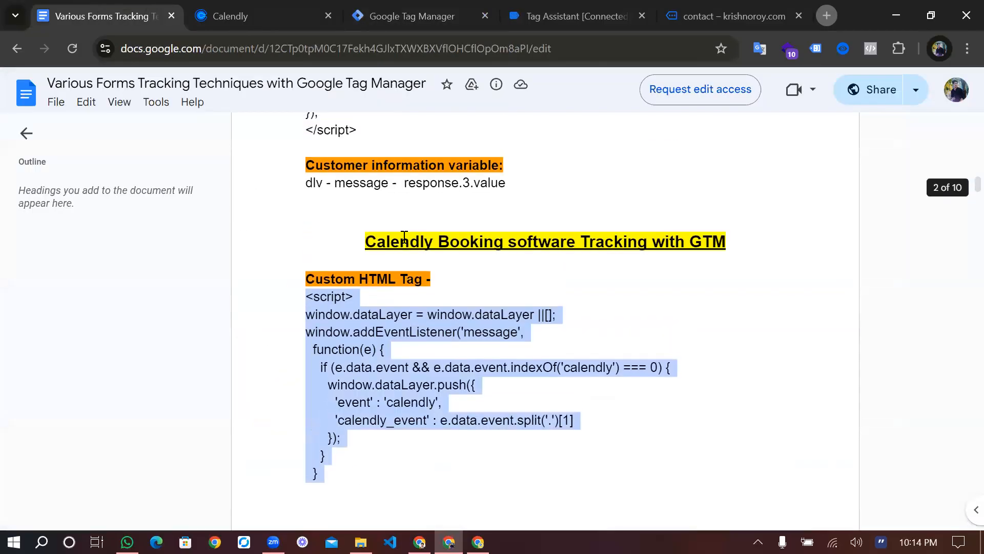
pyautogui.click(514, 238)
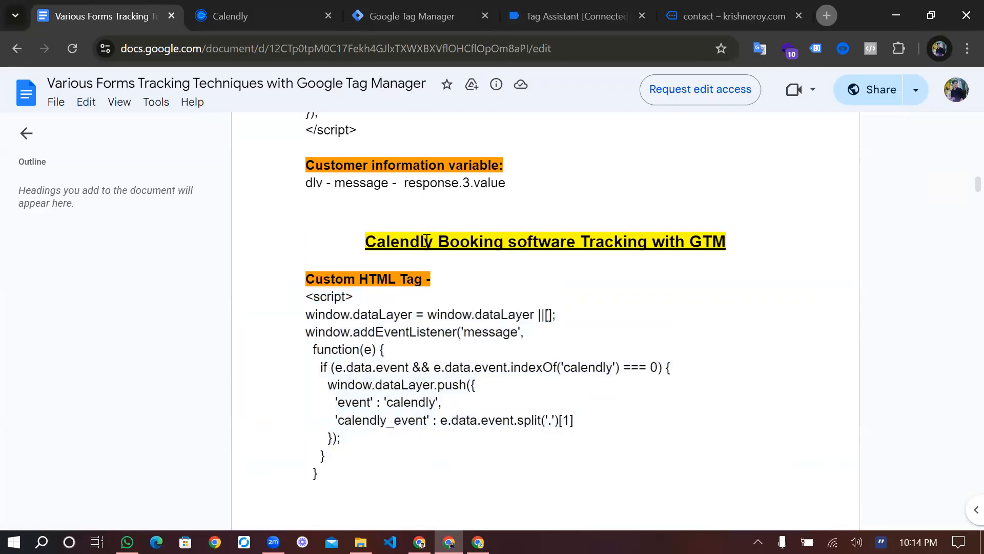
pyautogui.moveTo(504, 240); pyautogui.dragTo(365, 241)
pyautogui.hotkey('ctrl', 'c')
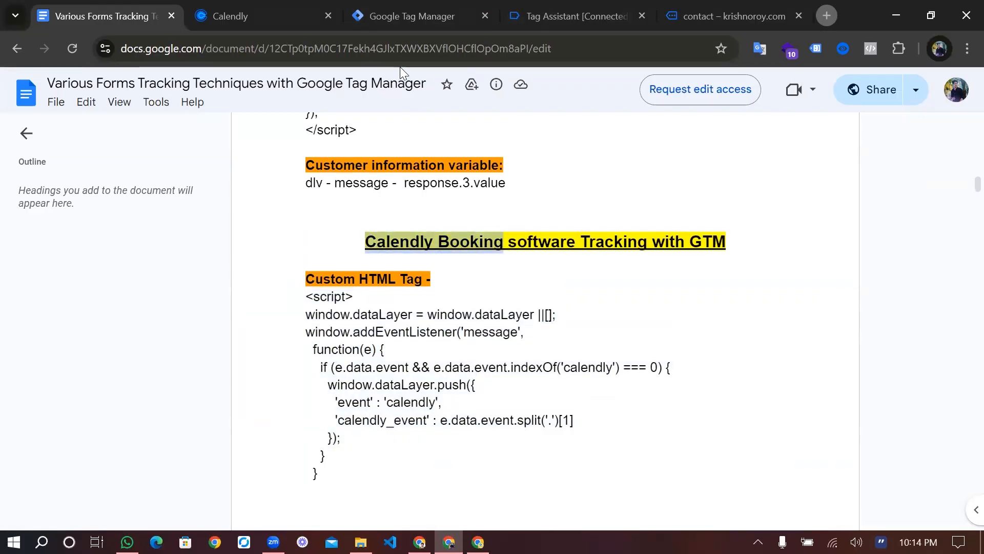
pyautogui.click(426, 22)
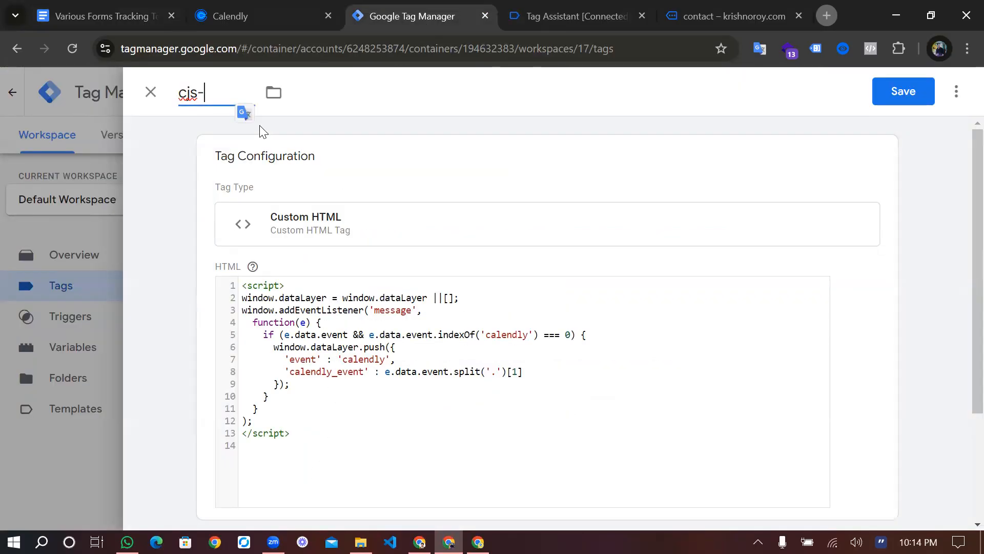
# Name the tag 'cjs-Calendly Booking', save it, and launch a debug Preview
pyautogui.hotkey('ctrl', 'v')
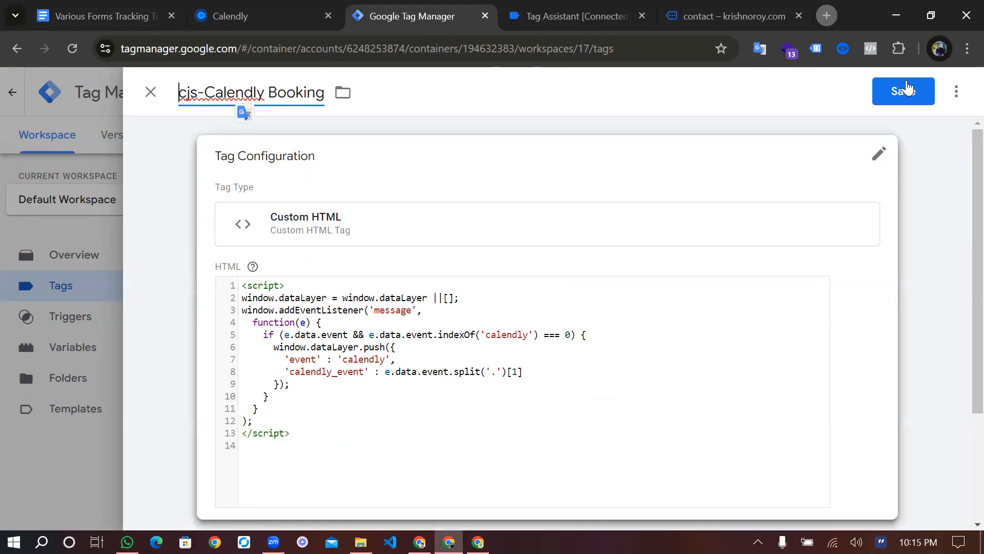
pyautogui.click(906, 89)
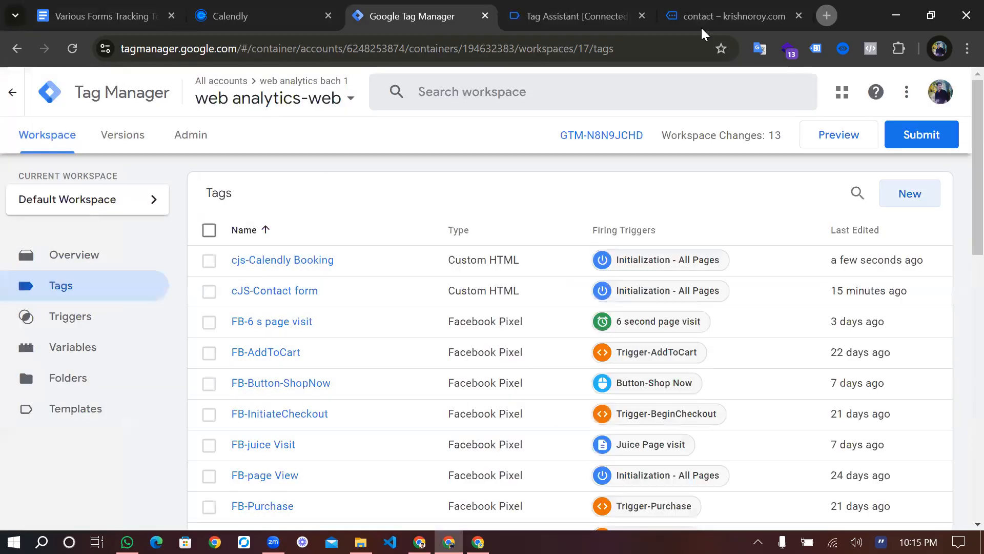
pyautogui.click(839, 136)
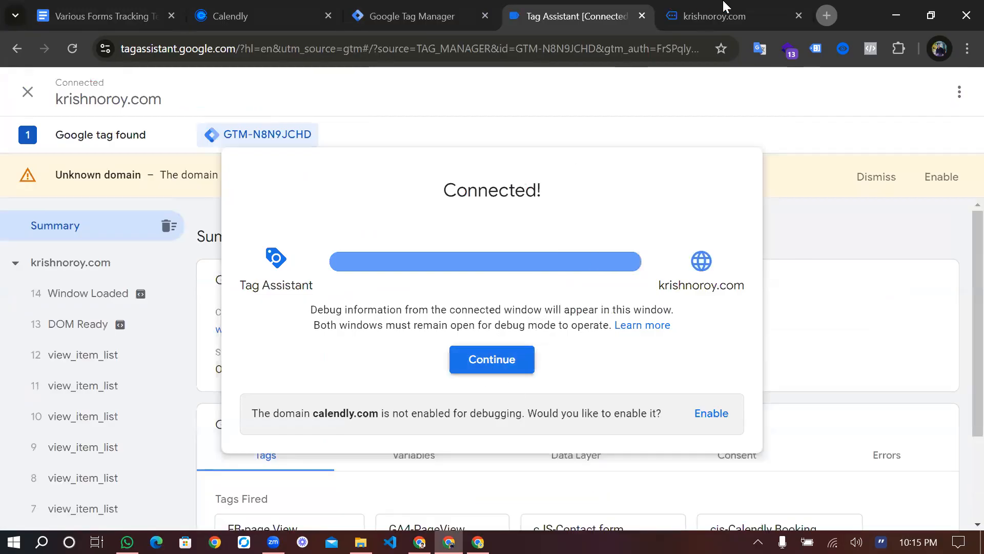
# Continue past the Tag Assistant connection notice and go to the connected krishnoroy.com site
pyautogui.click(492, 359)
pyautogui.scroll(-3, 523, 328)
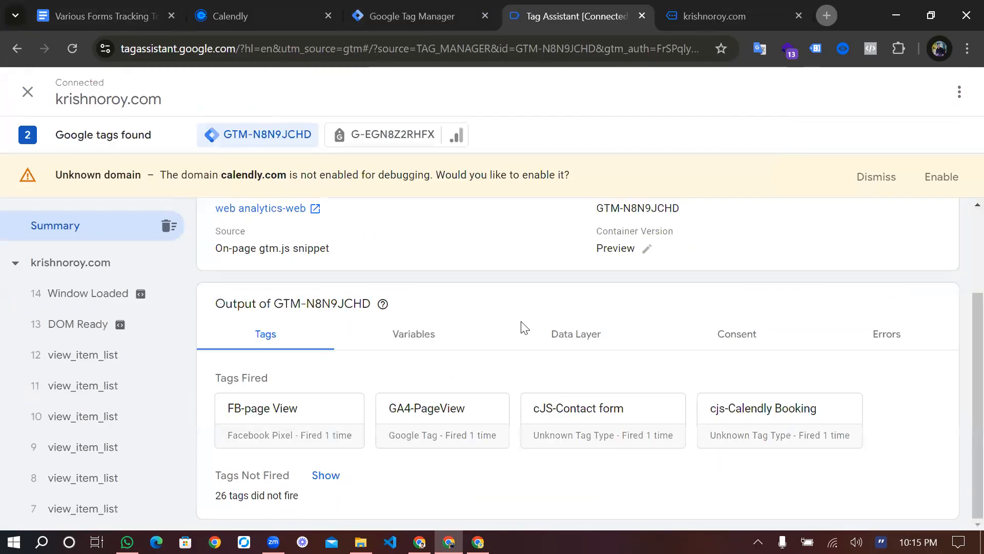
pyautogui.hotkey('ctrl', 'Tab')
pyautogui.scroll(-3, 343, 239)
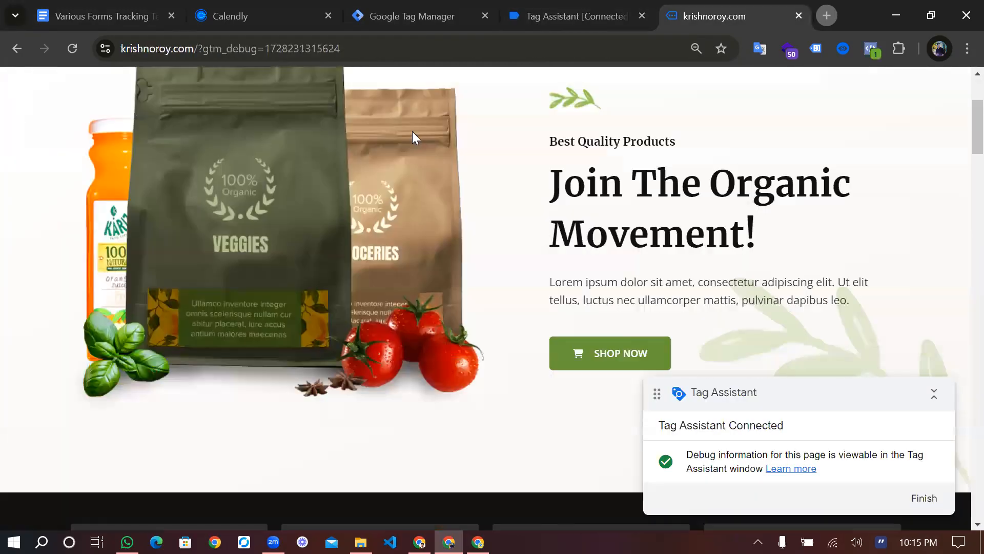
pyautogui.scroll(-1, 450, 110)
# On the Contact page, pick Monday, October 7 at 9:30am in the Calendly widget
pyautogui.scroll(5, 447, 105)
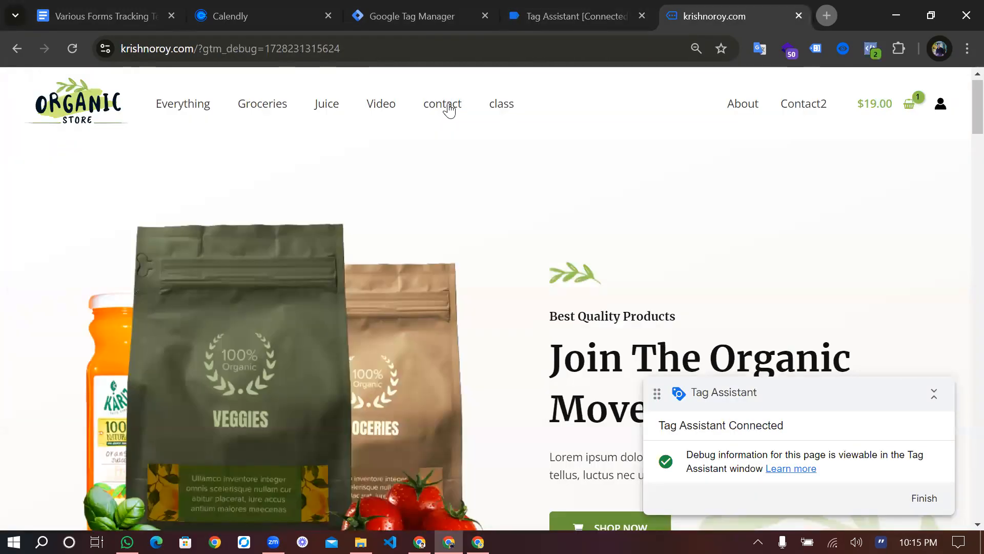
pyautogui.click(444, 104)
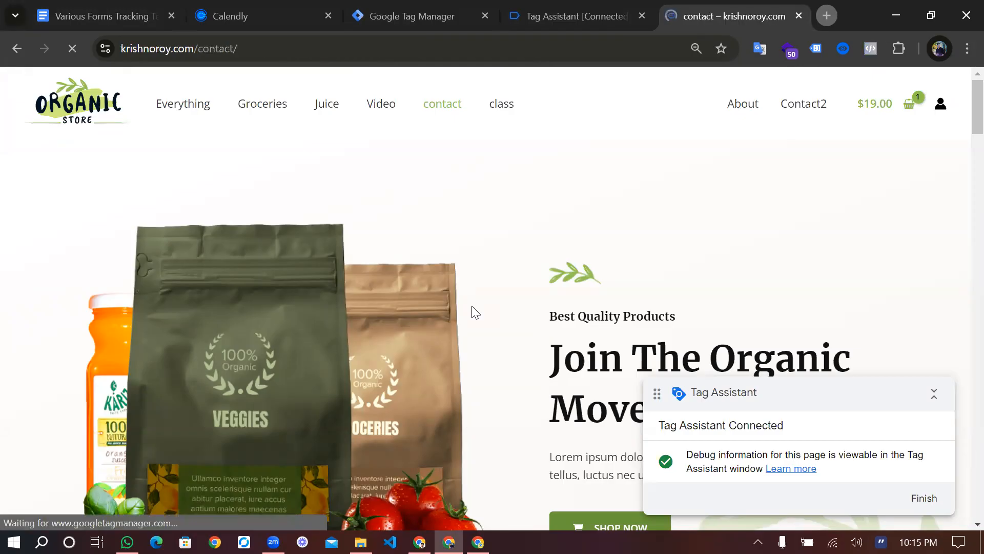
pyautogui.scroll(-10, 399, 320)
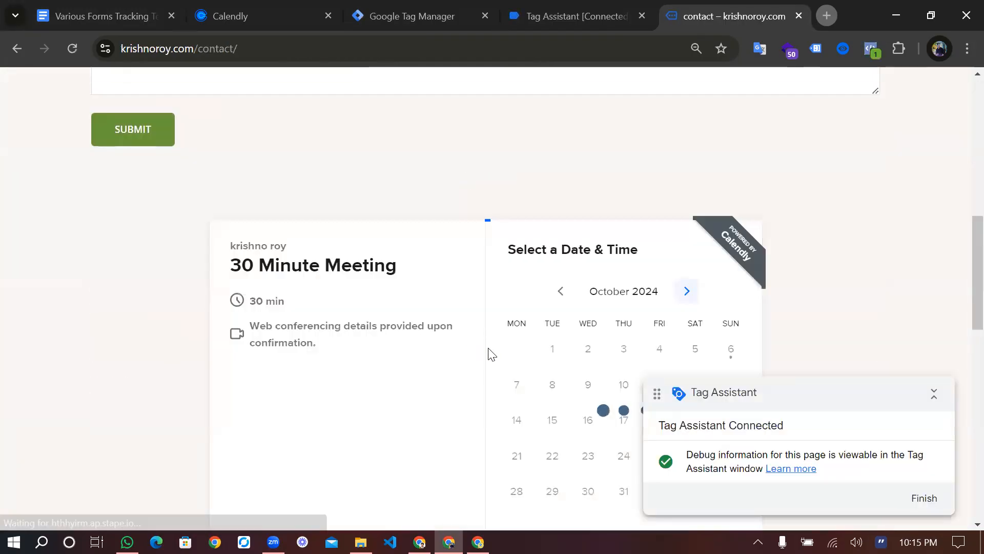
pyautogui.scroll(-1, 512, 321)
pyautogui.scroll(-1, 515, 317)
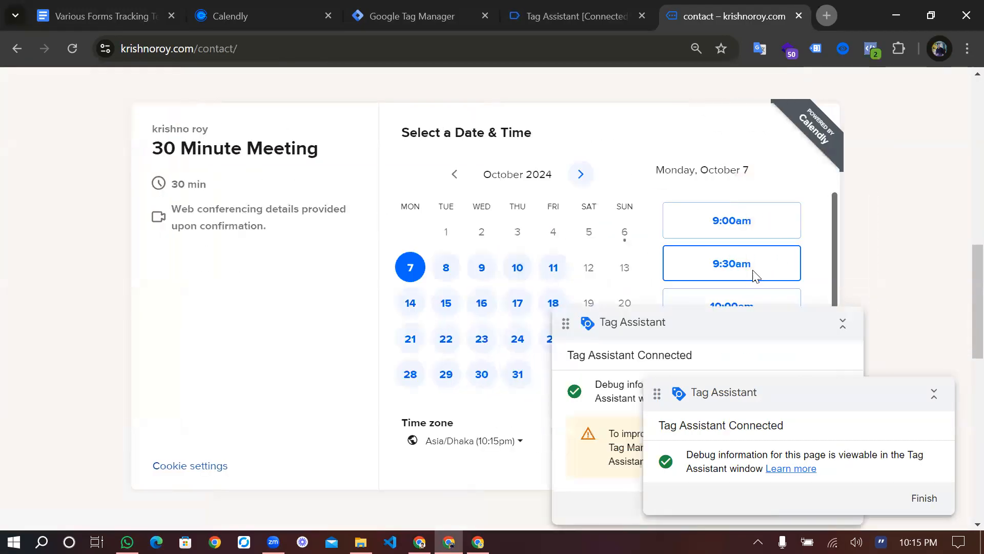
pyautogui.click(751, 272)
pyautogui.click(771, 253)
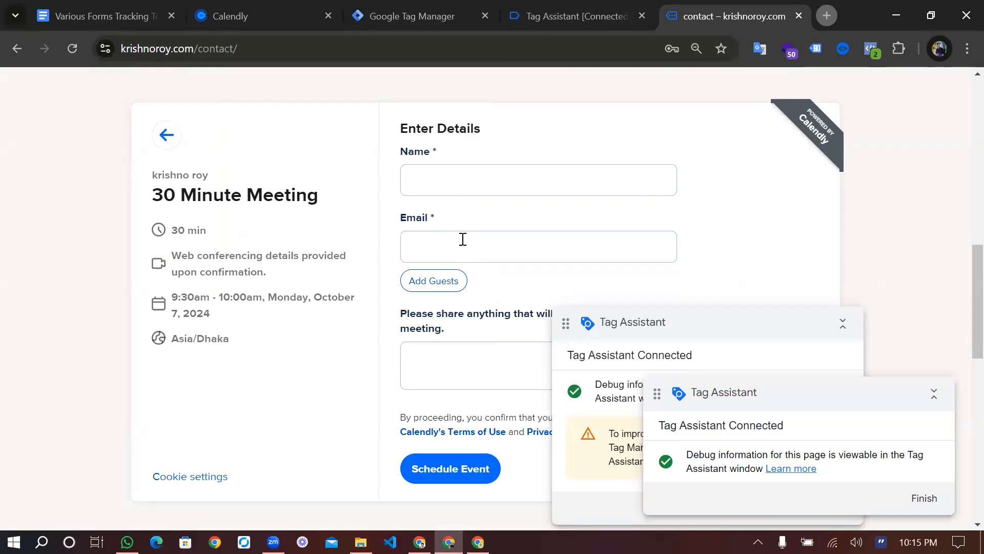
# Autofill the saved name and email, add the note 'meeting', and schedule the booking
pyautogui.click(438, 179)
pyautogui.click(517, 227)
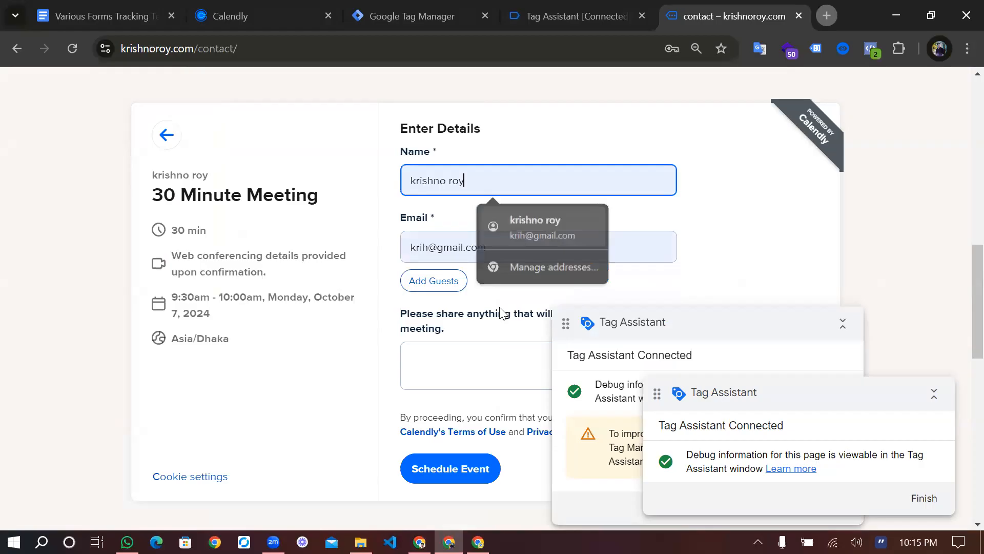
pyautogui.click(467, 345)
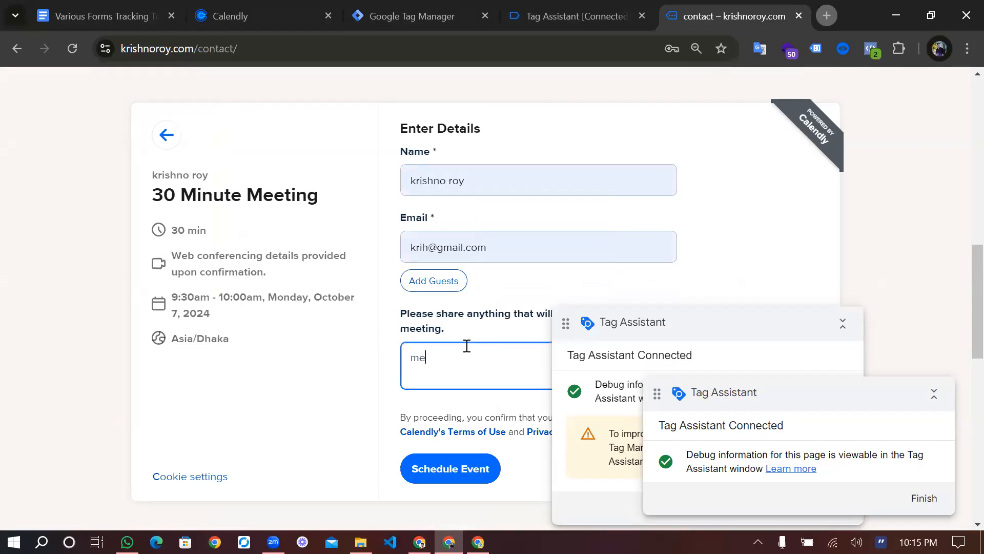
pyautogui.write('meeting')
pyautogui.click(441, 468)
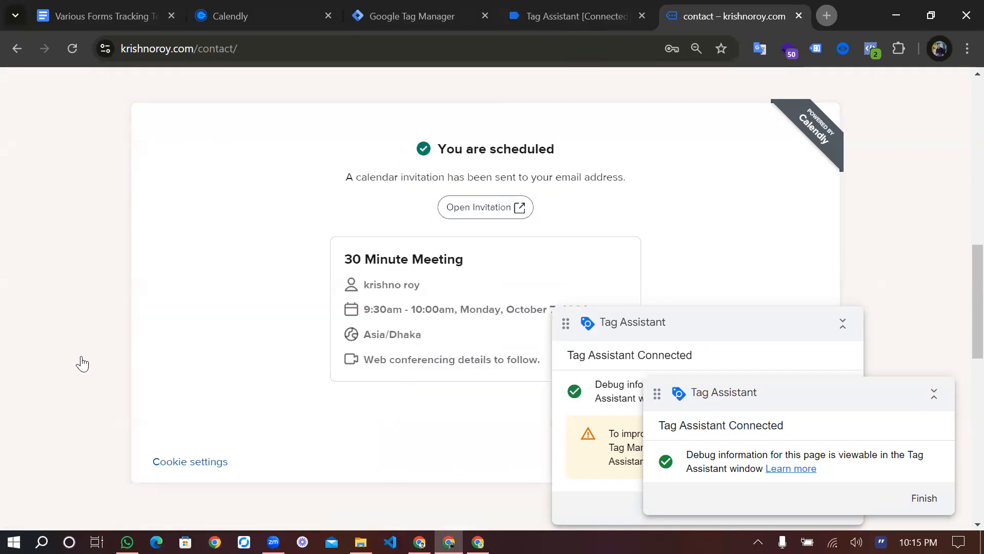
pyautogui.hotkey('ctrl', 'shift', 'Tab')
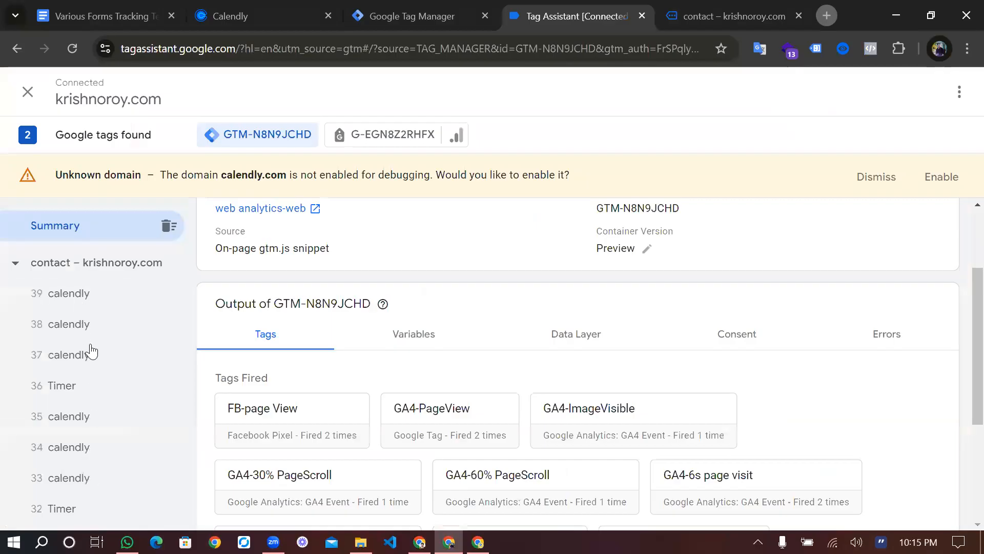
# Inspect calendly event 39's dataLayer push and its recorded variables
pyautogui.click(85, 301)
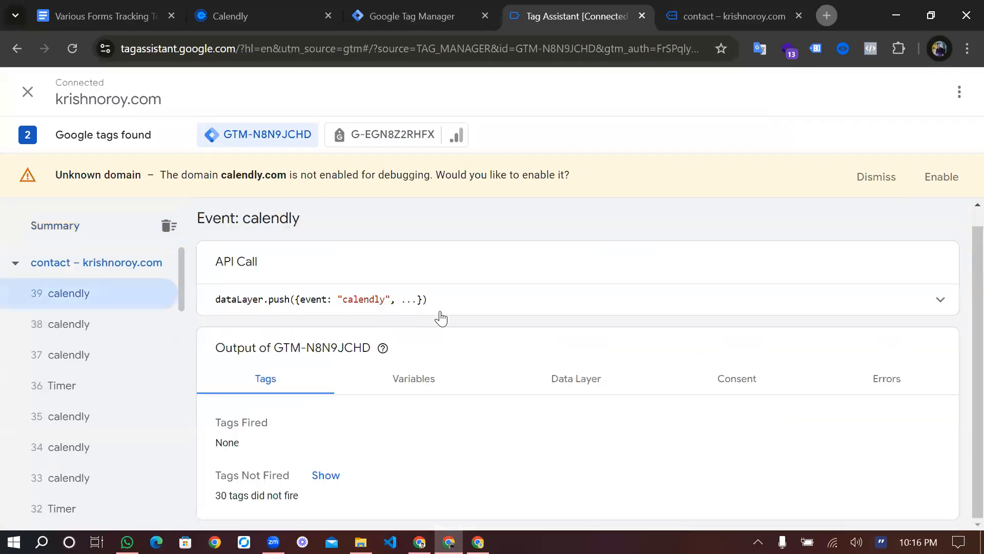
pyautogui.click(448, 311)
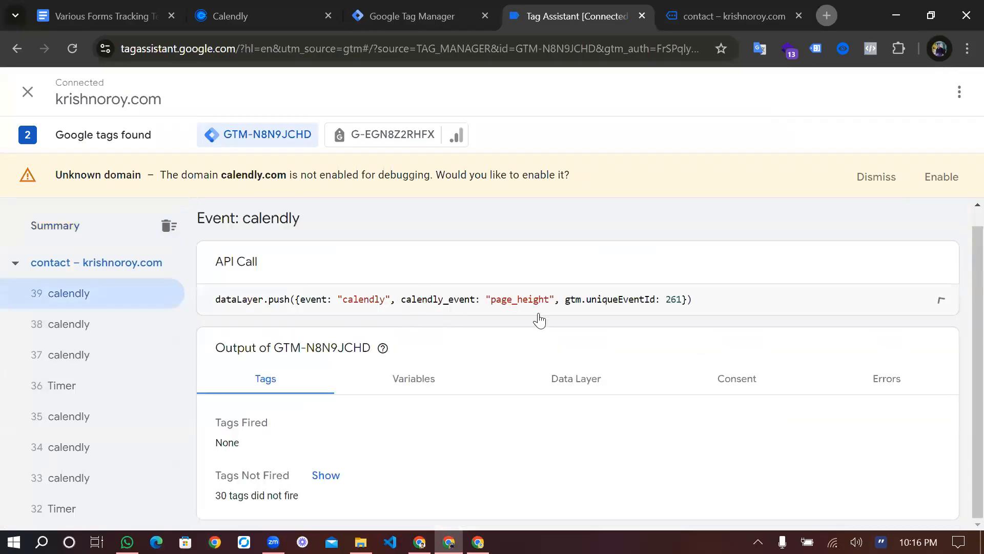
pyautogui.click(728, 311)
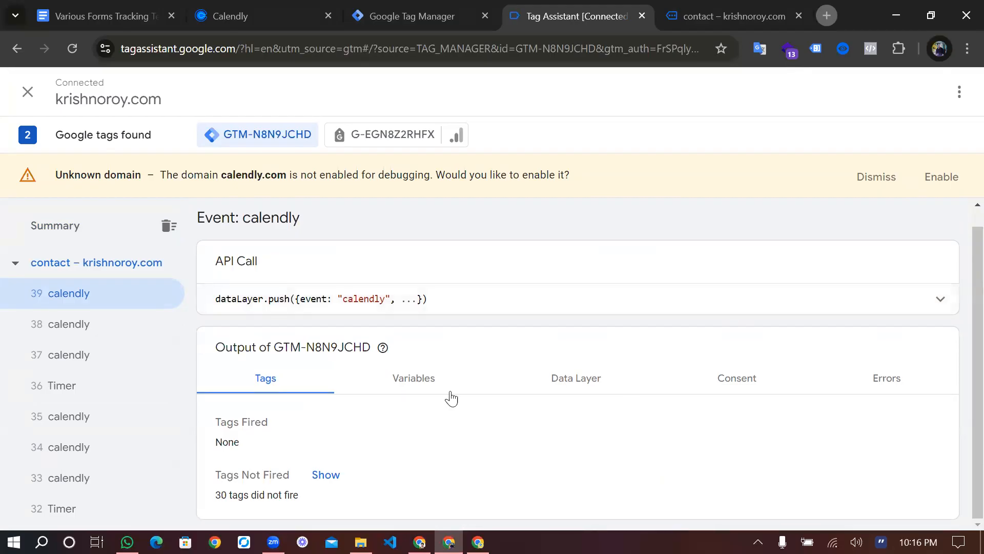
pyautogui.click(423, 395)
pyautogui.scroll(-3, 213, 378)
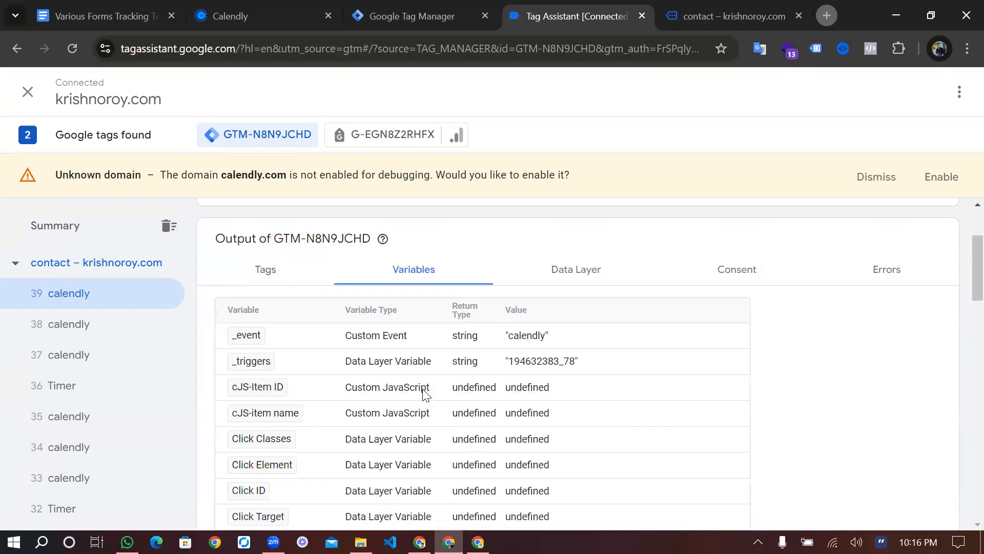
pyautogui.scroll(4, 389, 302)
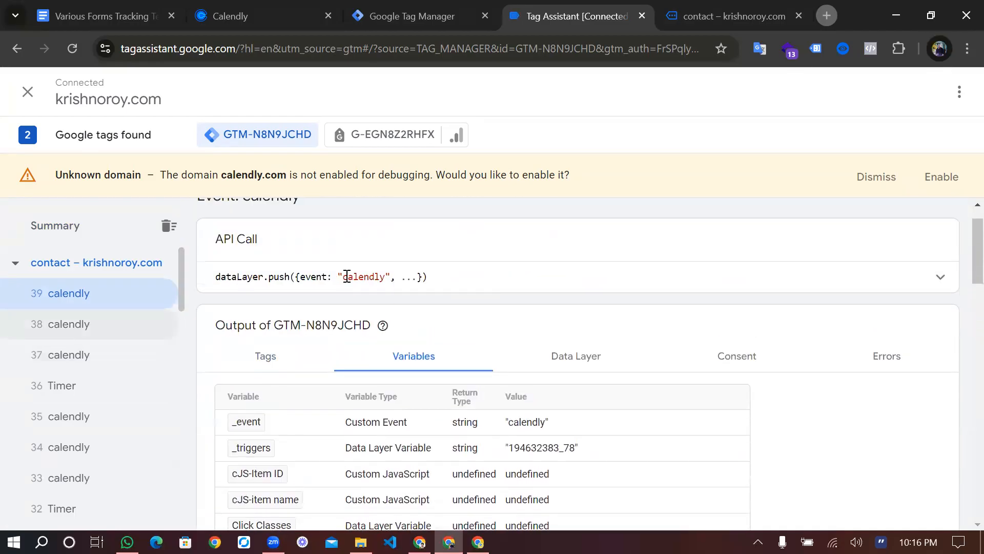
# Check events 38 and 37, expanding event 37's API call to show calendly_event 'event_scheduled'
pyautogui.click(93, 325)
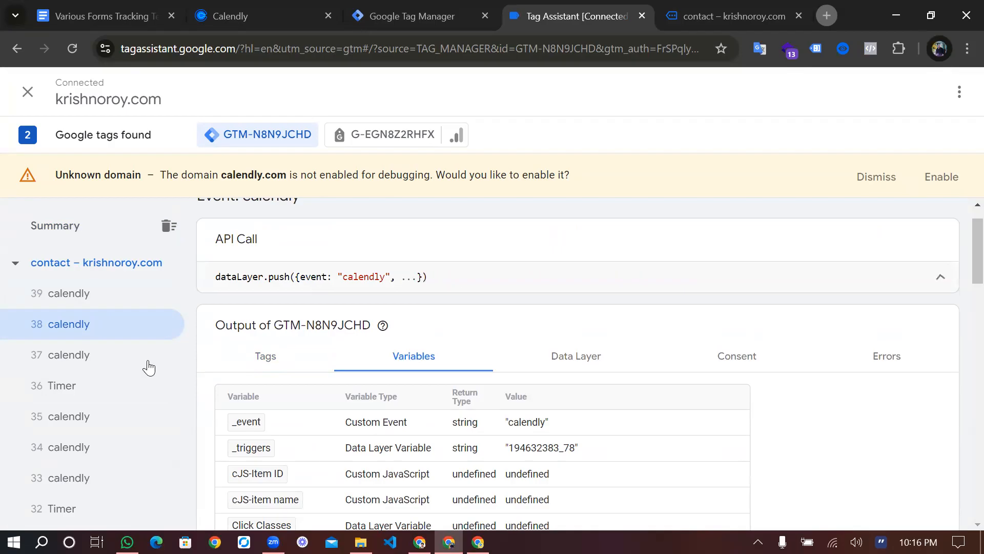
pyautogui.click(122, 363)
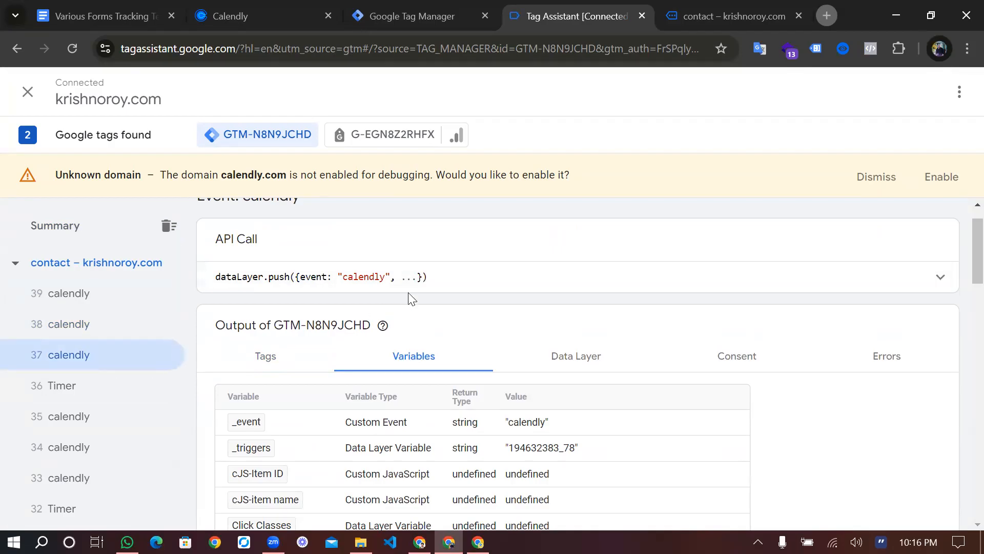
pyautogui.click(423, 290)
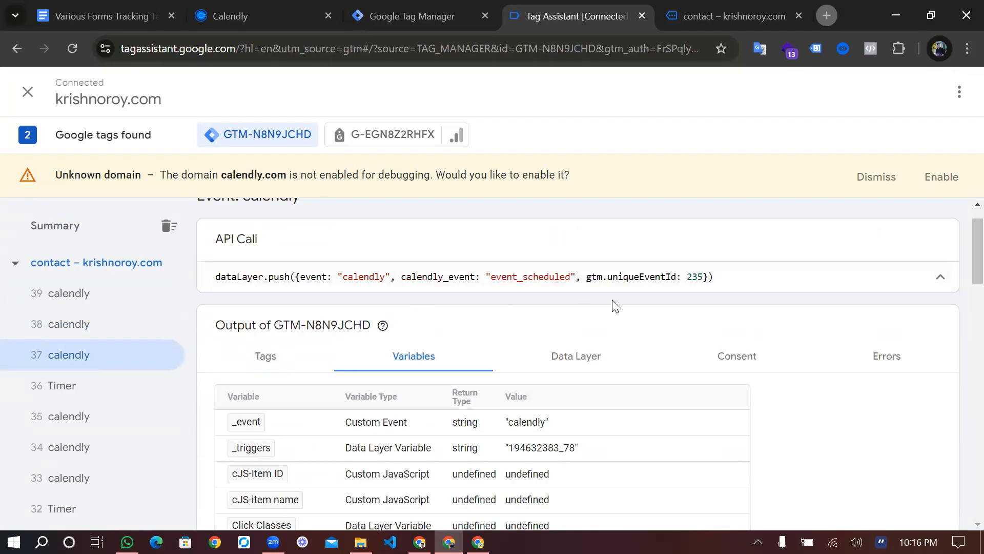
pyautogui.scroll(-2, 567, 299)
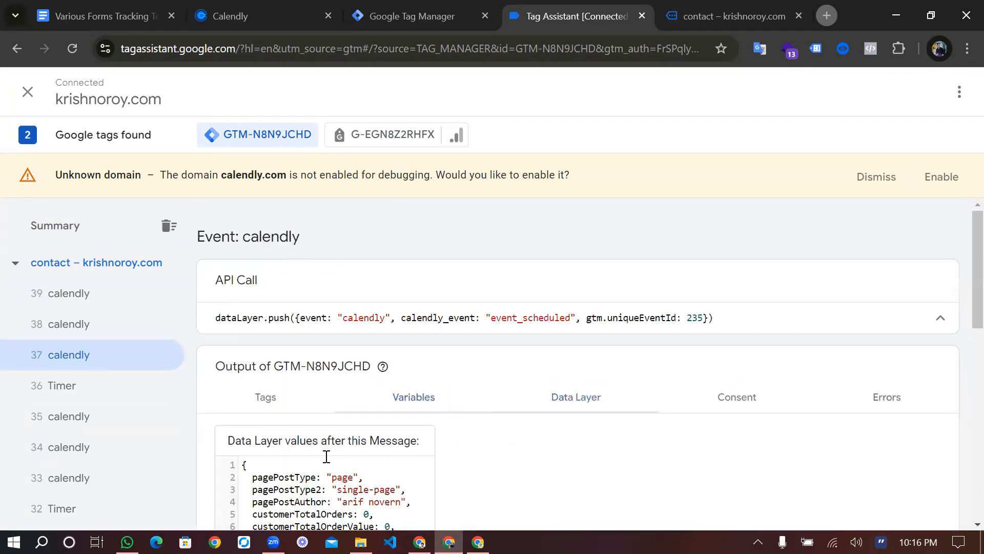
# Find and highlight calendly_event: "event_scheduled" at line 46 of the data layer after event 37
pyautogui.scroll(-7, 316, 484)
pyautogui.scroll(-4, 317, 483)
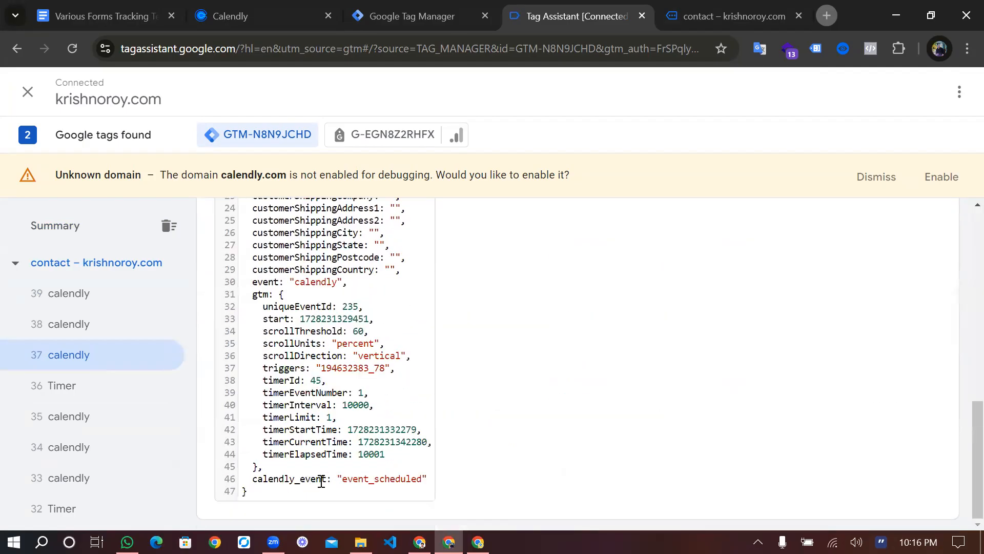
pyautogui.scroll(2, 321, 482)
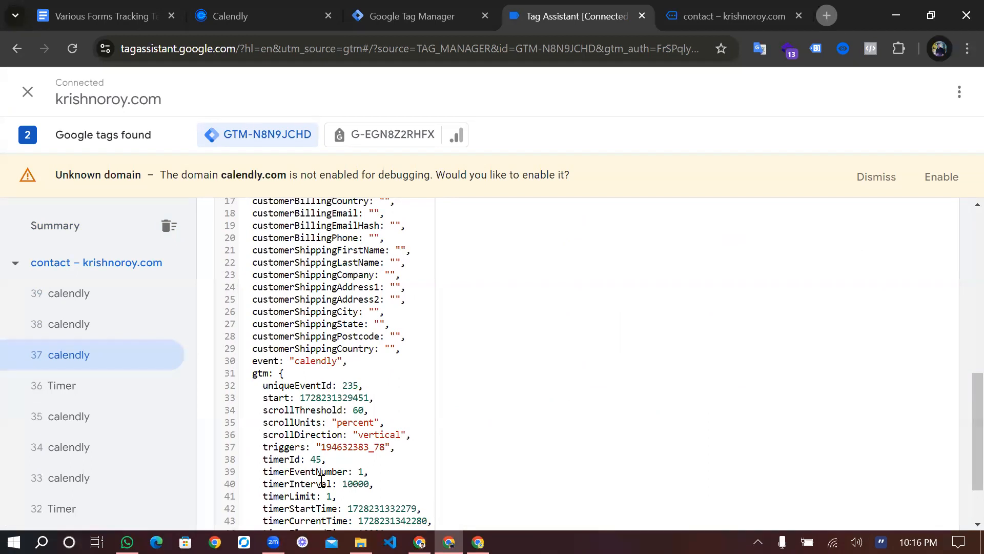
pyautogui.scroll(4, 321, 482)
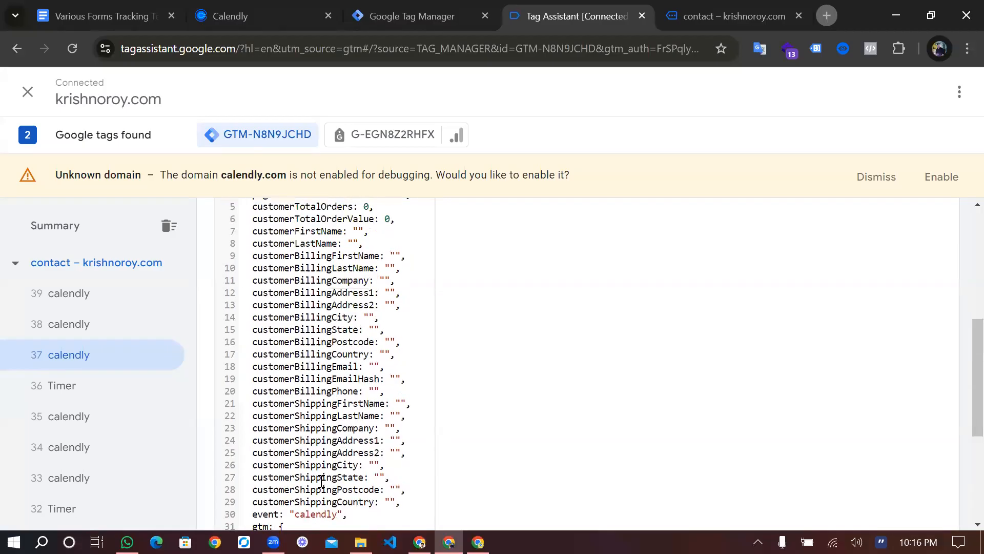
pyautogui.scroll(3, 321, 481)
pyautogui.scroll(-4, 322, 482)
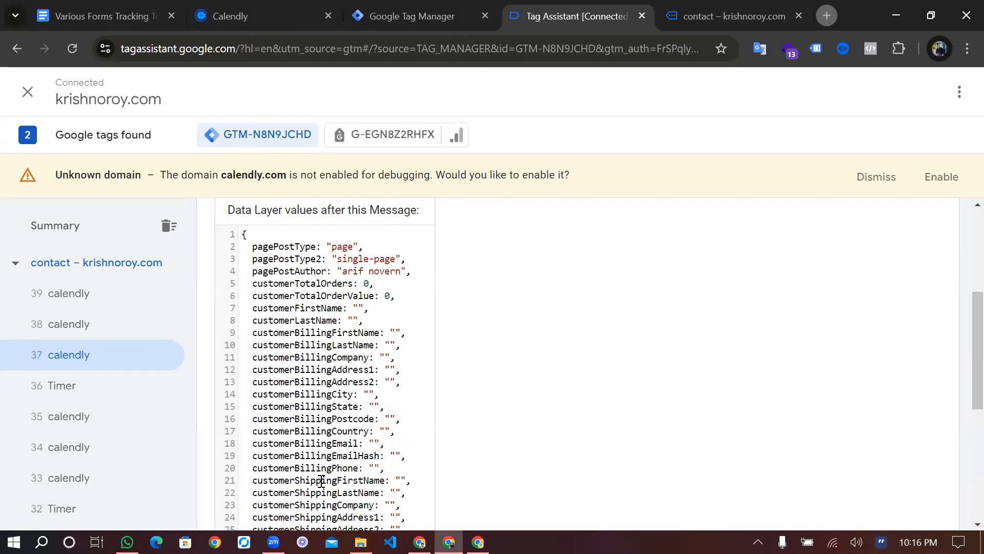
pyautogui.scroll(-5, 321, 482)
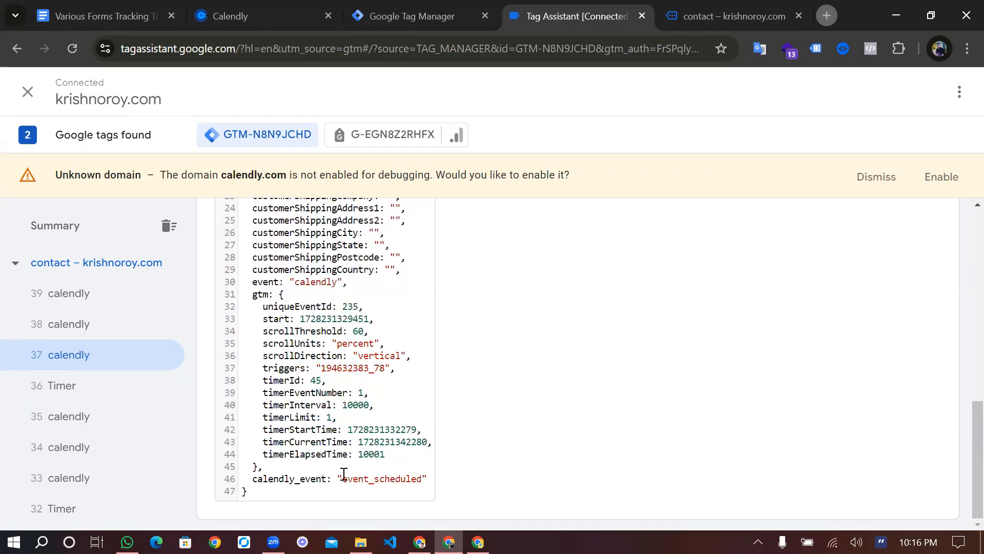
pyautogui.moveTo(340, 480); pyautogui.dragTo(419, 485)
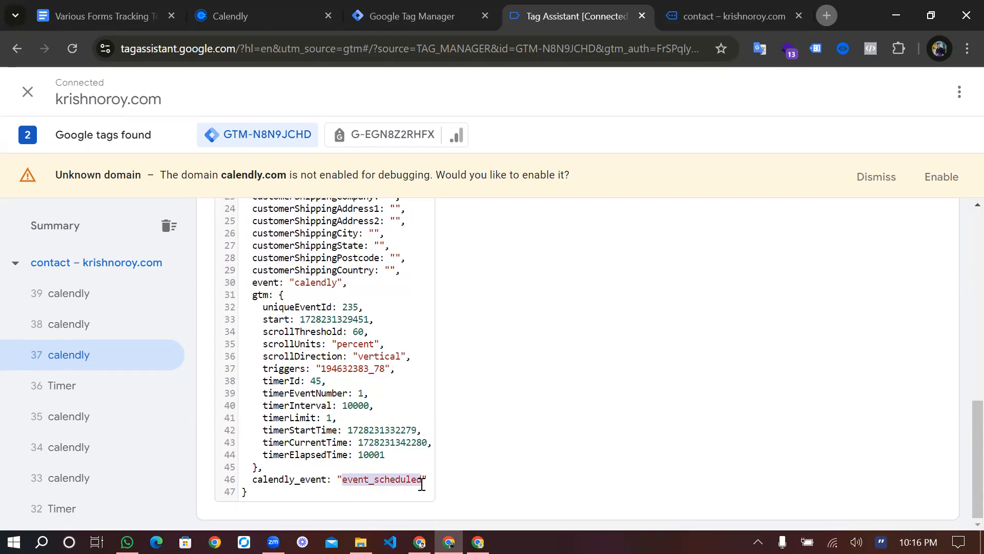
# Look over the data layer values once more, then go back to Tag Manager
pyautogui.scroll(4, 305, 336)
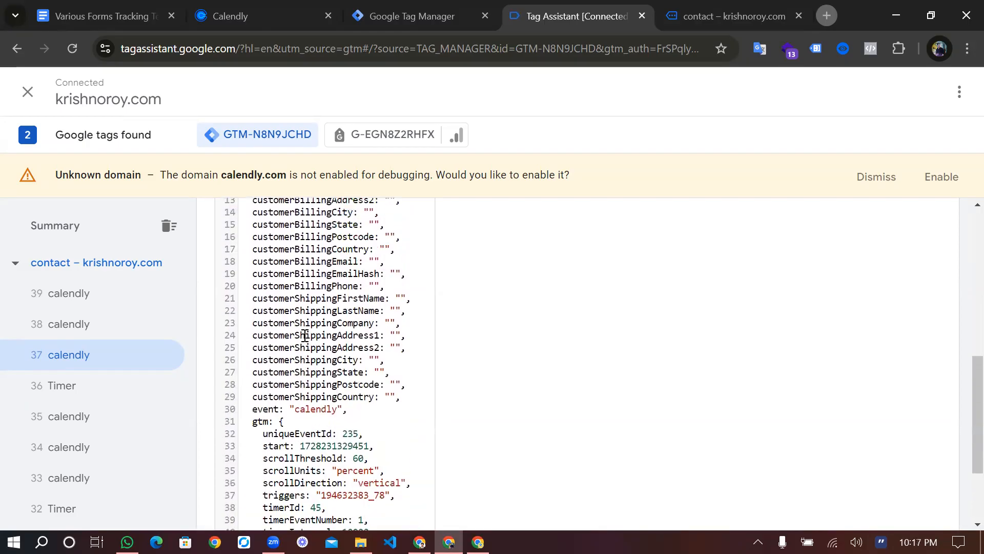
pyautogui.scroll(5, 305, 335)
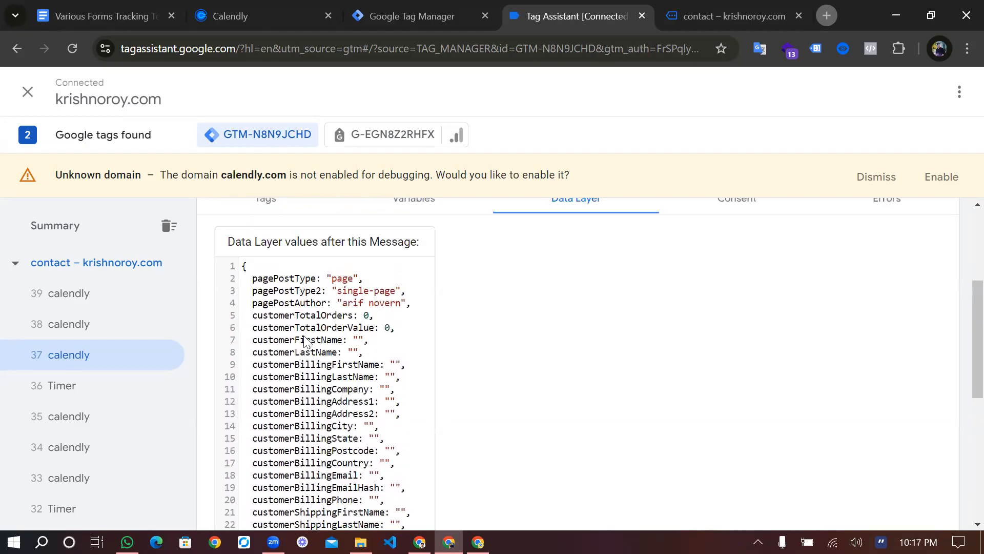
pyautogui.scroll(3, 305, 341)
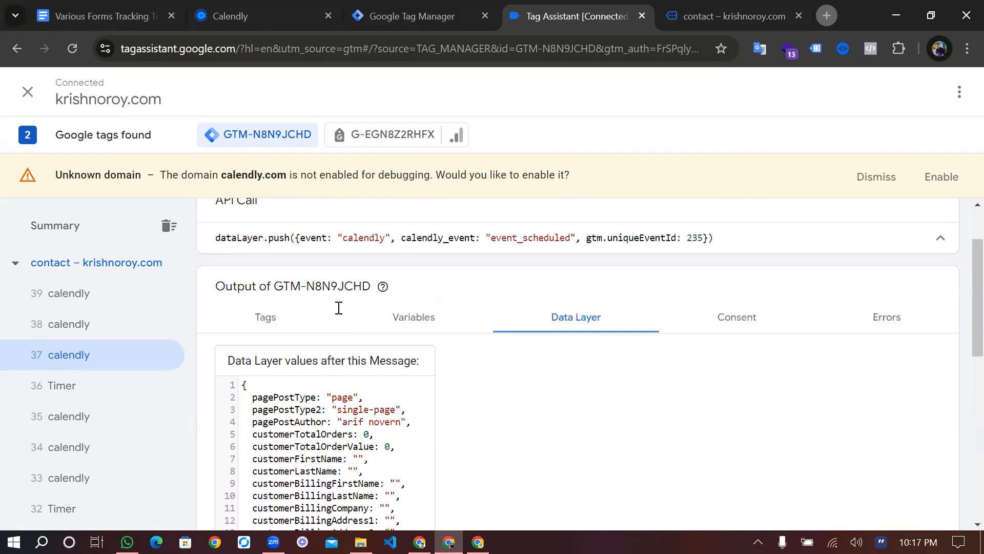
pyautogui.scroll(-2, 402, 348)
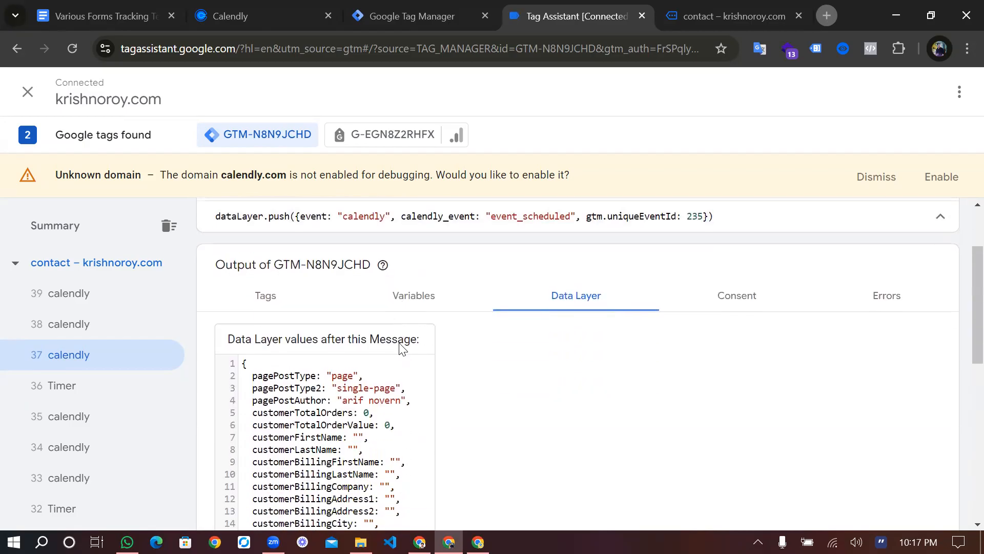
pyautogui.scroll(-5, 315, 495)
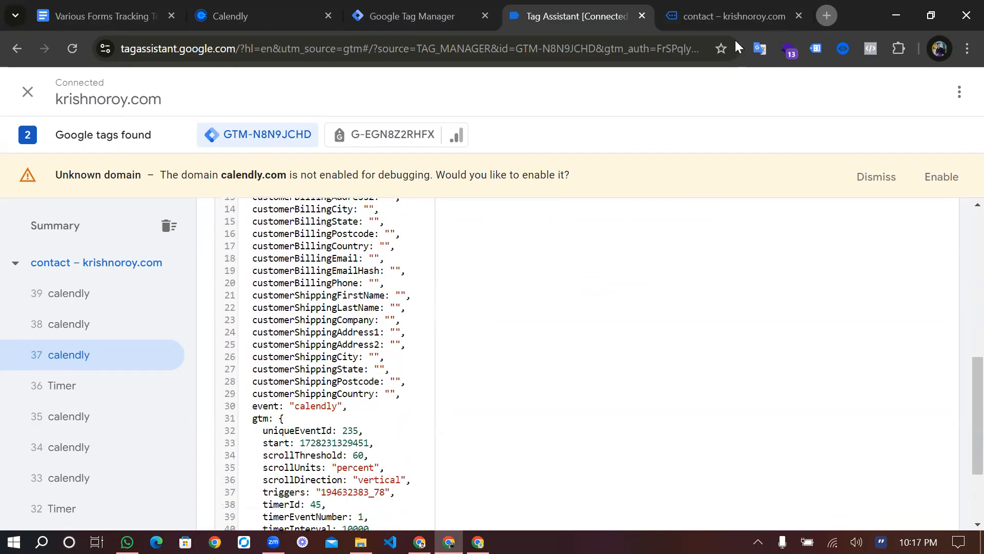
pyautogui.scroll(-3, 552, 246)
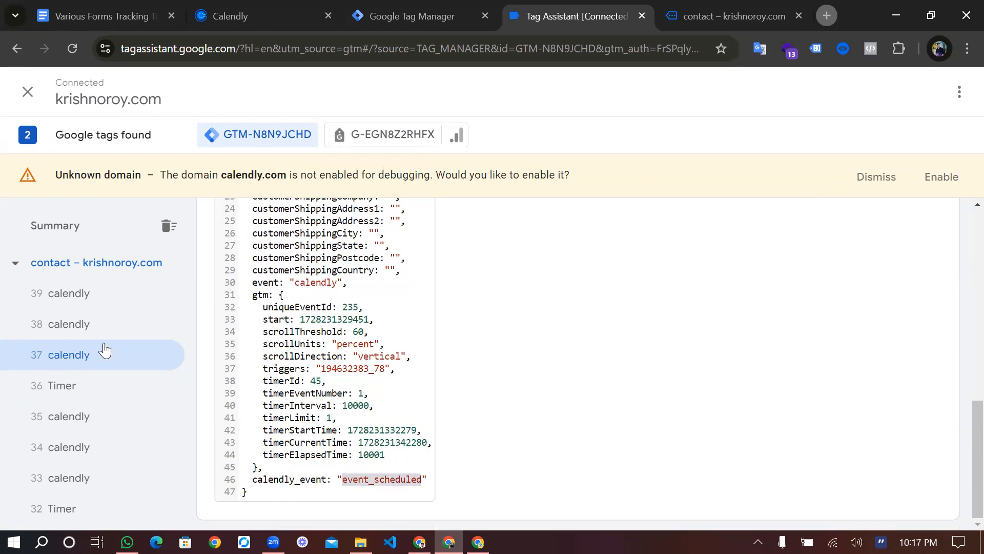
pyautogui.hotkey('ctrl', 'shift', 'Tab')
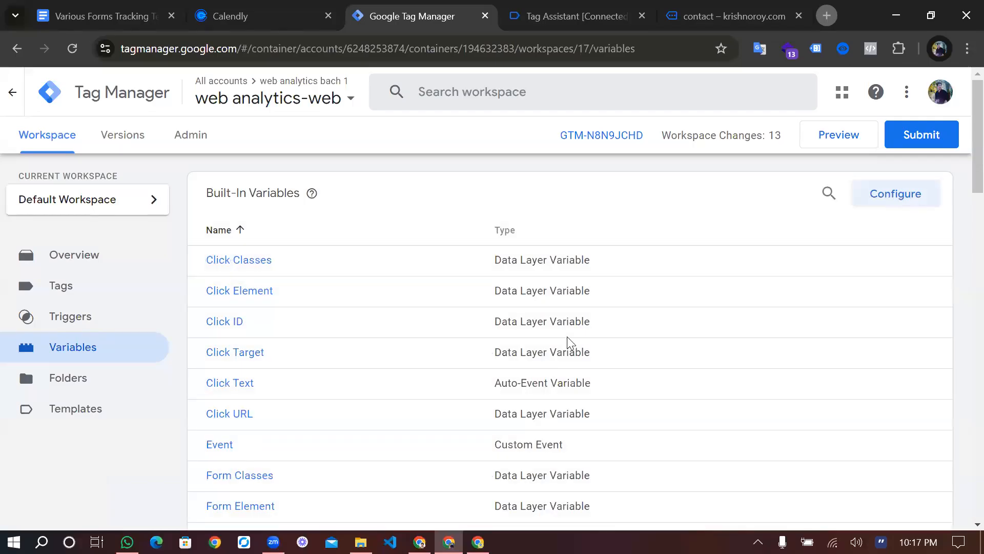
# Close the built-in variables panel and create a new user-defined variable
pyautogui.scroll(-2, 567, 338)
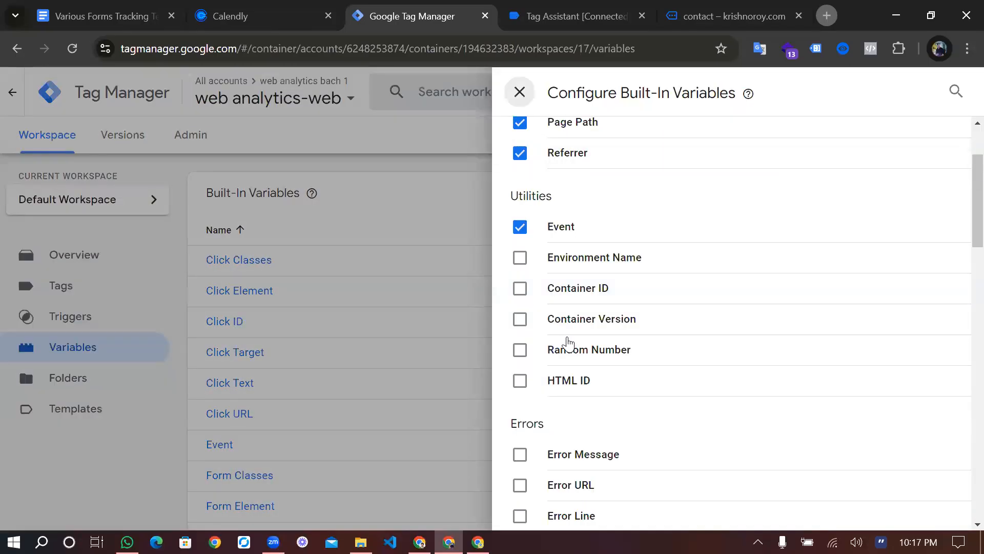
pyautogui.press('Escape')
pyautogui.scroll(-10, 845, 213)
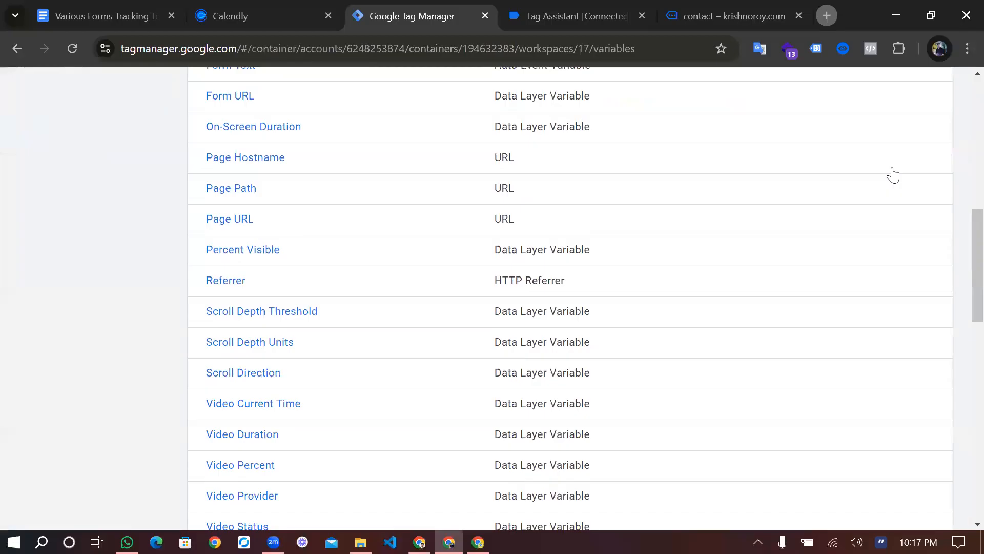
pyautogui.scroll(-8, 894, 175)
pyautogui.click(894, 175)
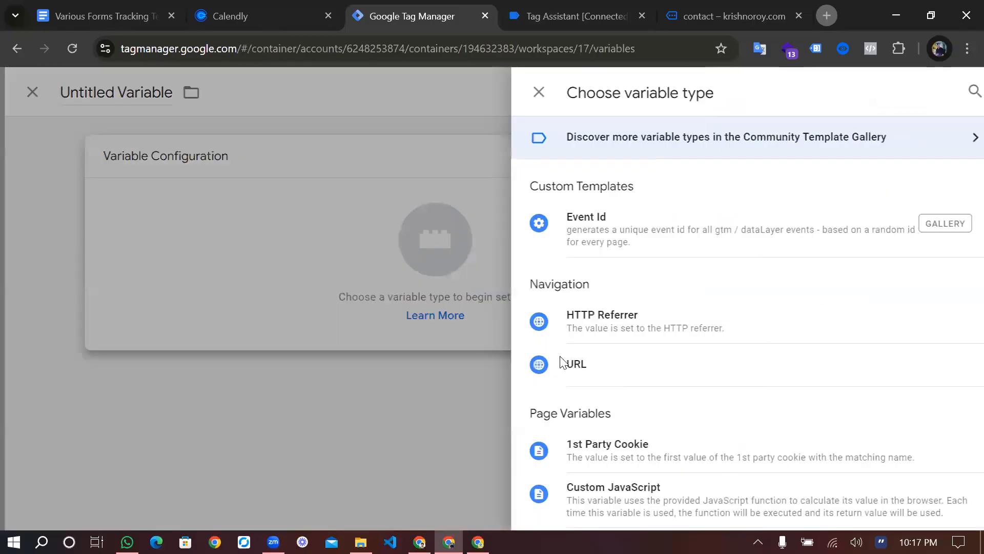
# Make it a Data Layer Variable and paste the data layer key into its name field
pyautogui.scroll(-3, 597, 334)
pyautogui.click(597, 369)
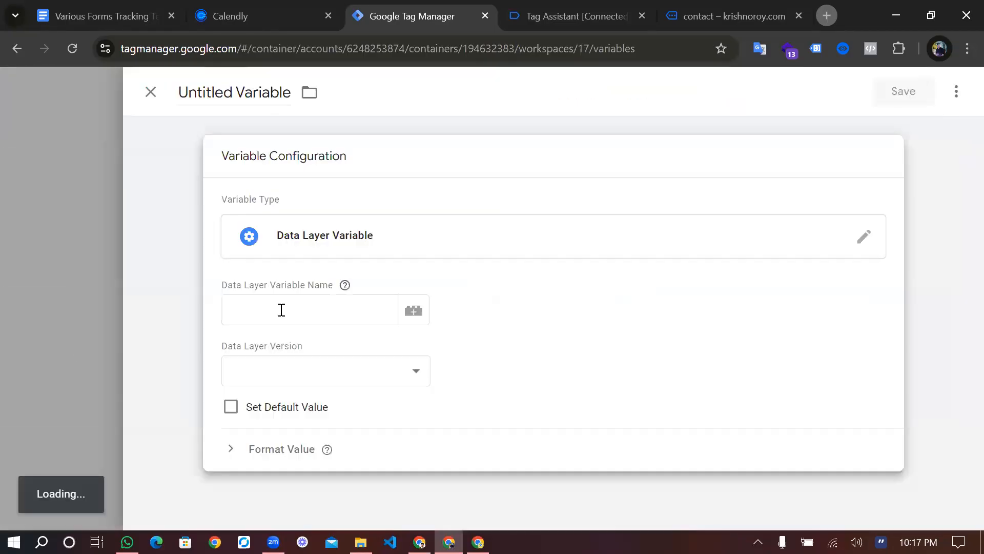
pyautogui.click(281, 309)
pyautogui.write('event_scheduled')
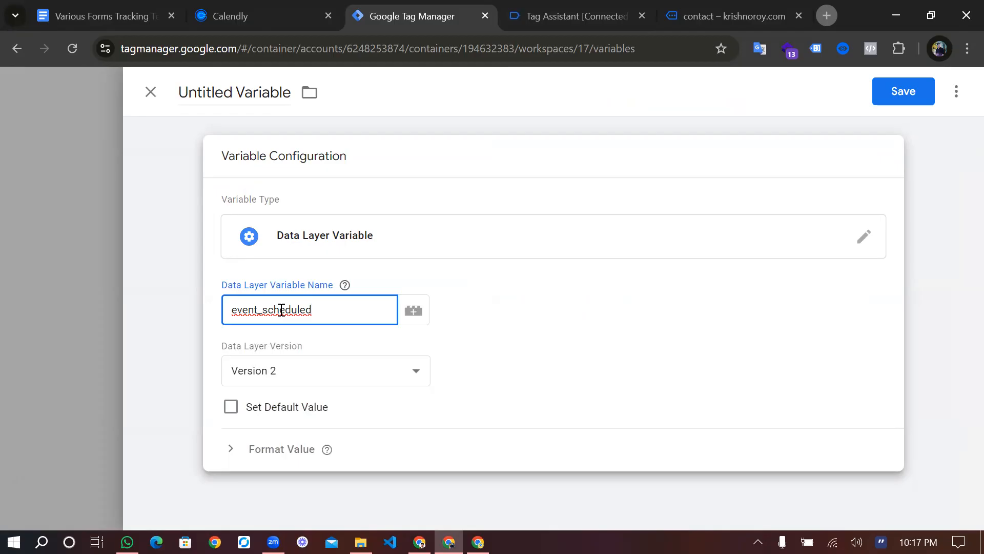
# Copy the calendly_event key from Tag Assistant's data layer and set it as the variable name
pyautogui.doubleClick(268, 94)
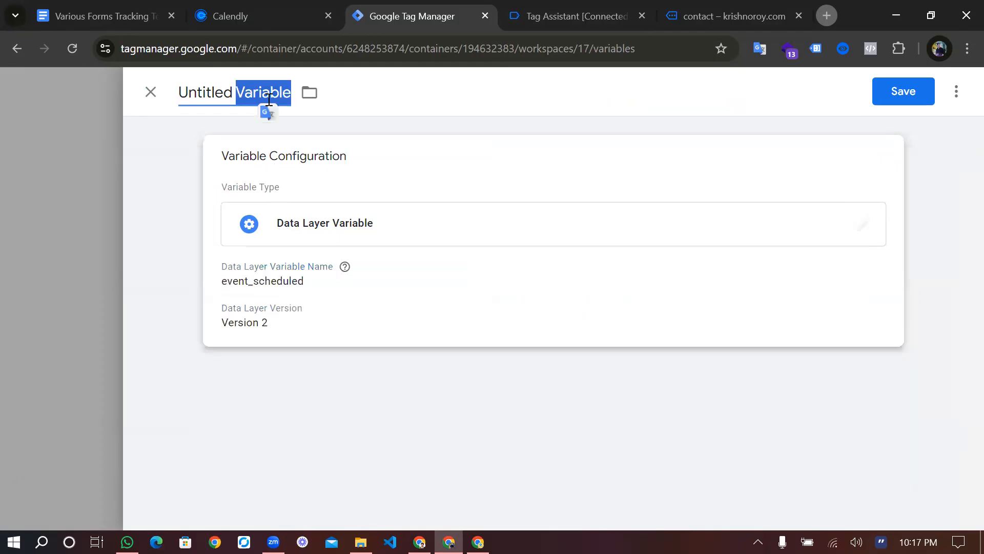
pyautogui.tripleClick(269, 98)
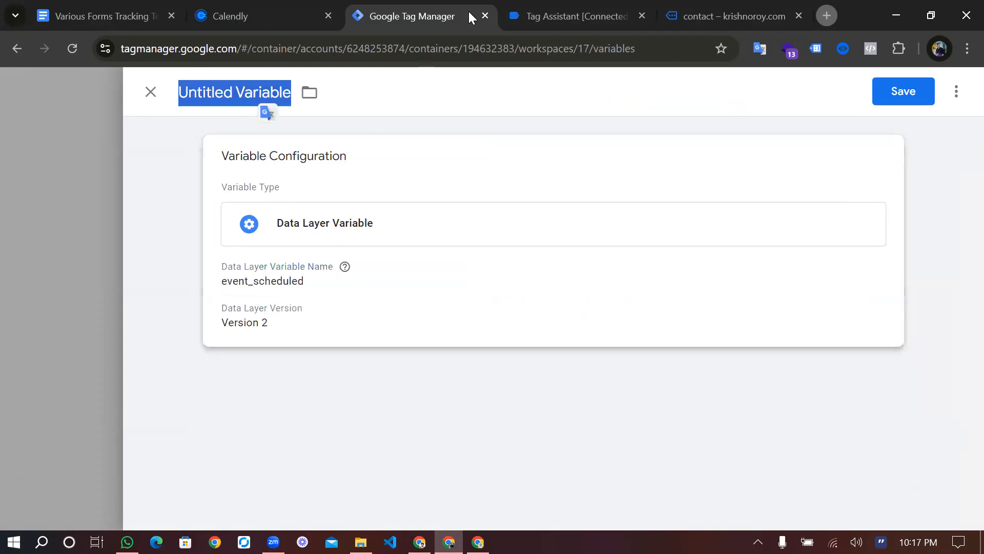
pyautogui.click(737, 12)
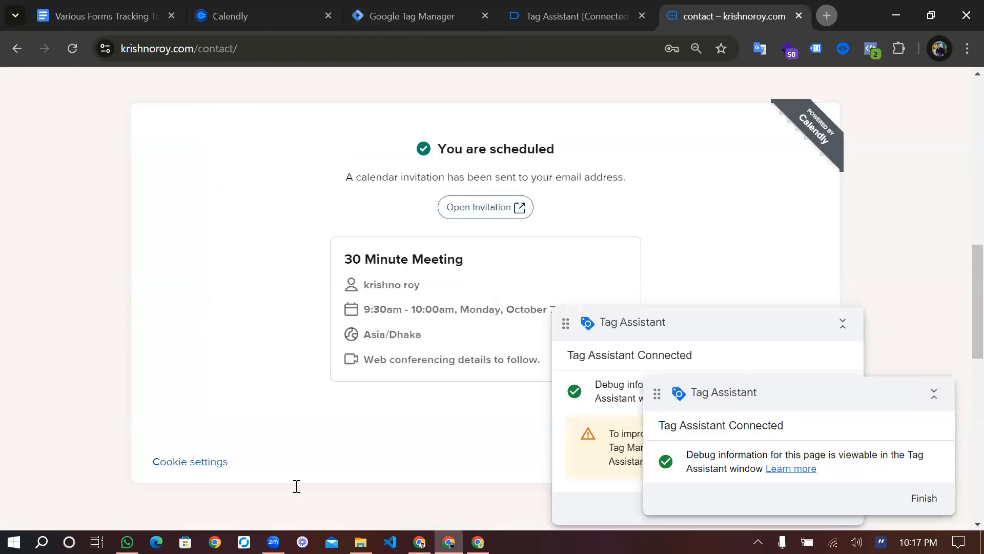
pyautogui.hotkey('ctrl', 'shift', 'Tab')
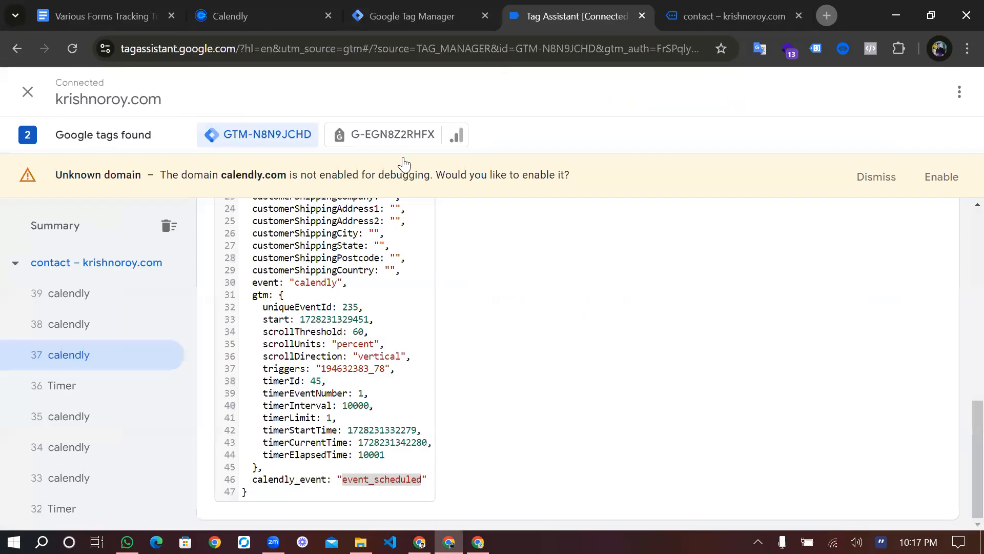
pyautogui.doubleClick(290, 480)
pyautogui.hotkey('ctrl', 'c')
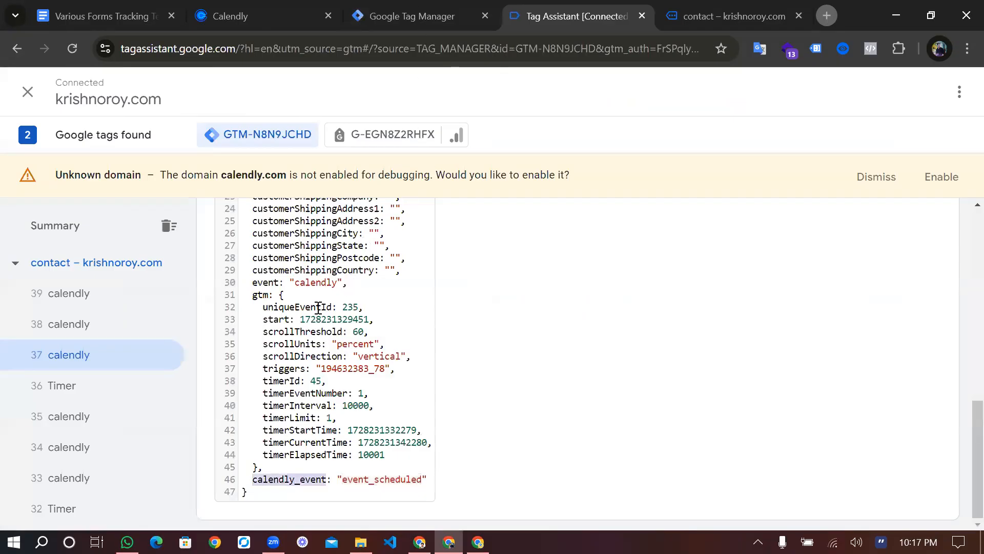
pyautogui.hotkey('ctrl', 'shift', 'Tab')
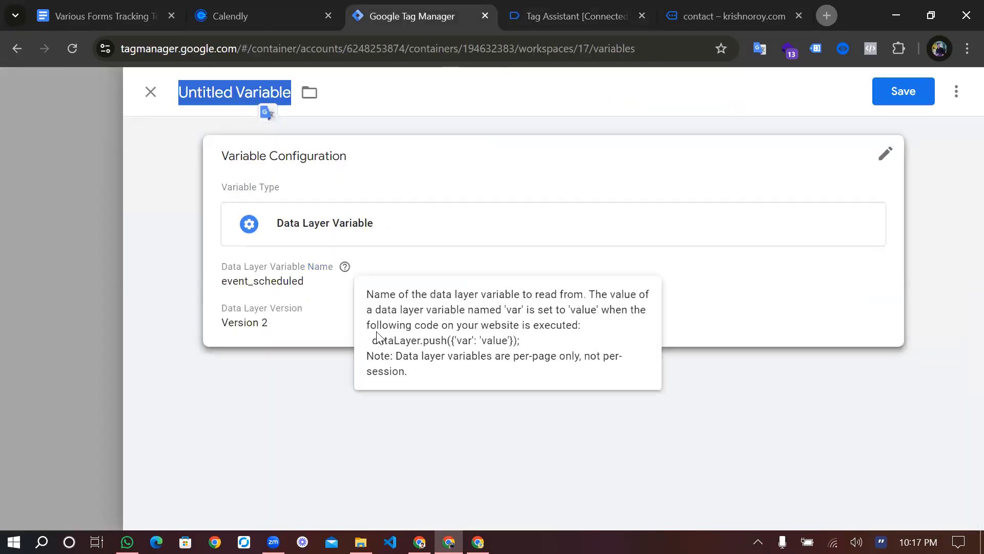
pyautogui.click(252, 208)
pyautogui.hotkey('ctrl', 'z')
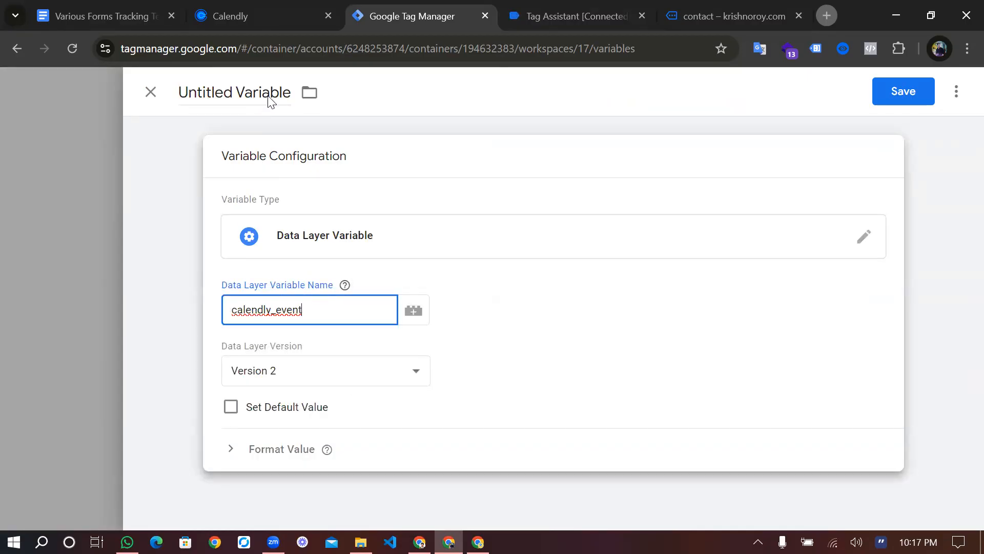
# Title the variable dlv-calendly_event and save it
pyautogui.tripleClick(267, 95)
pyautogui.write('Dl')
pyautogui.press('BackSpace')
pyautogui.press('BackSpace')
pyautogui.write('dlv')
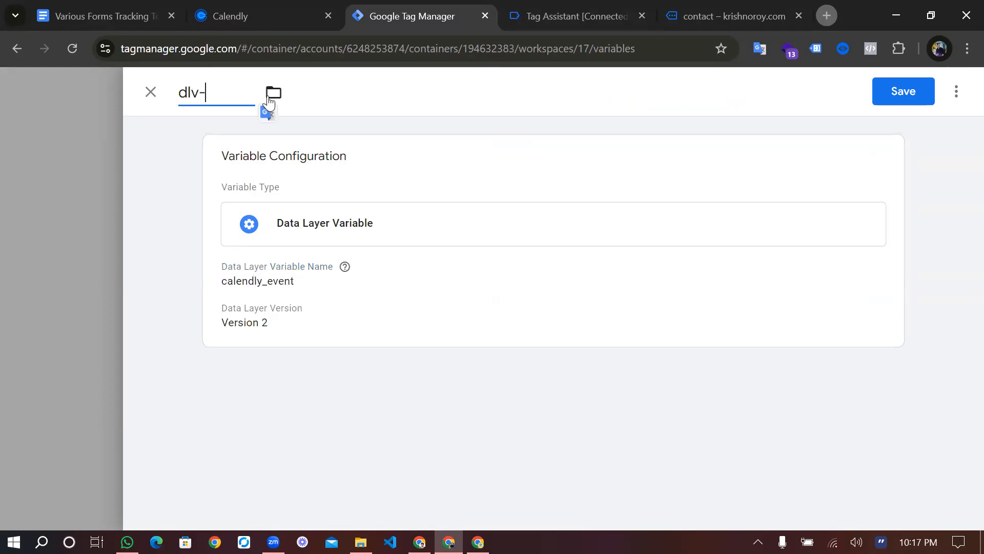
pyautogui.write('-')
pyautogui.hotkey('ctrl', 'v')
pyautogui.press('Home')
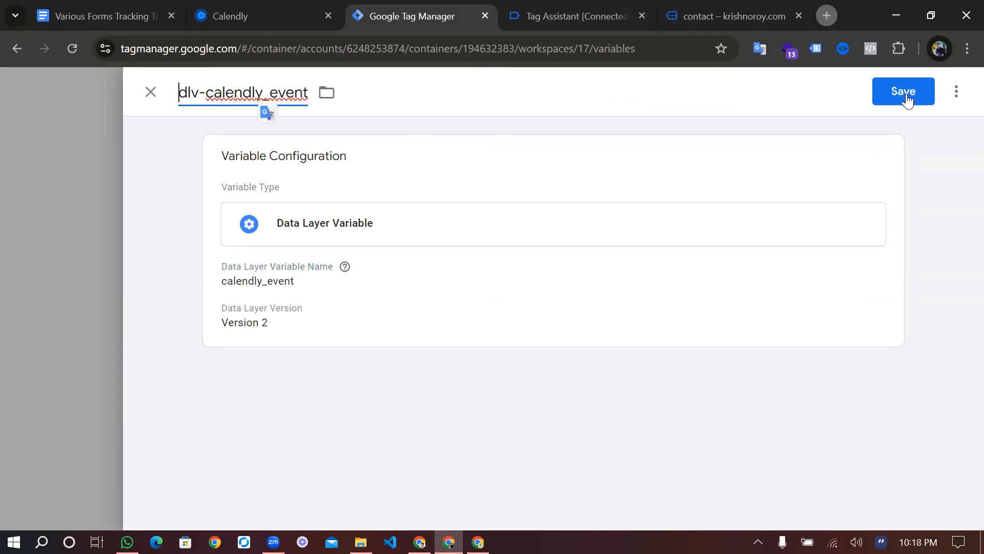
pyautogui.click(903, 95)
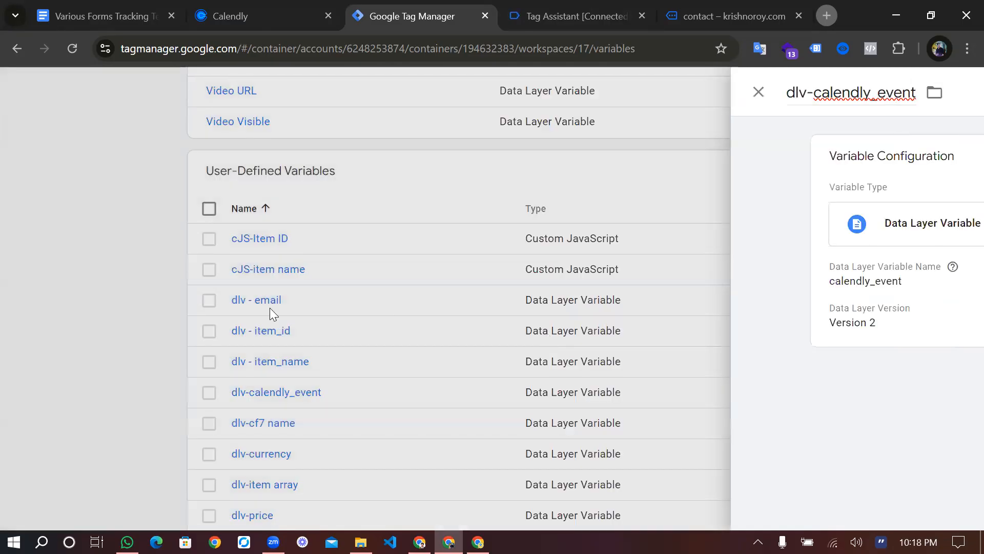
pyautogui.scroll(-8, 126, 325)
pyautogui.scroll(-5, 118, 324)
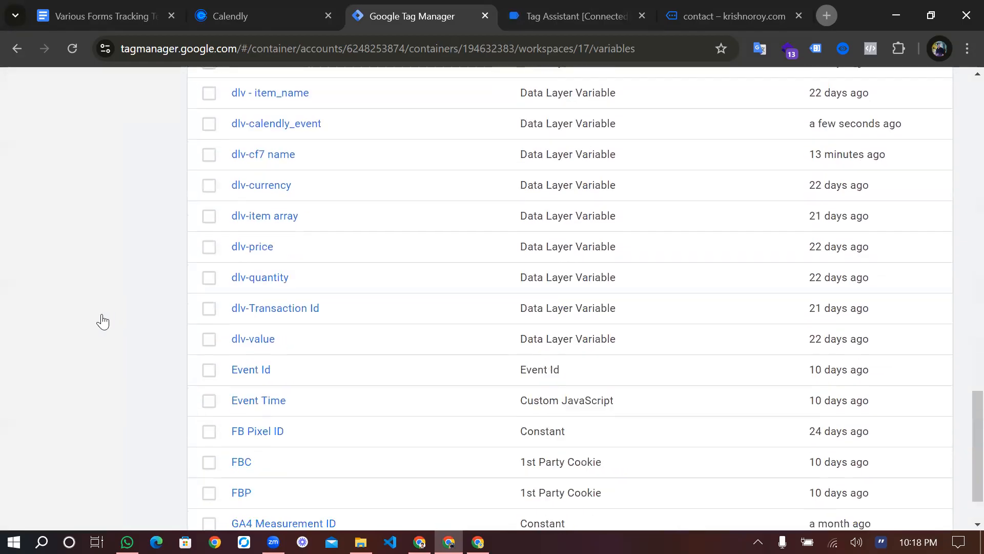
pyautogui.scroll(10, 103, 322)
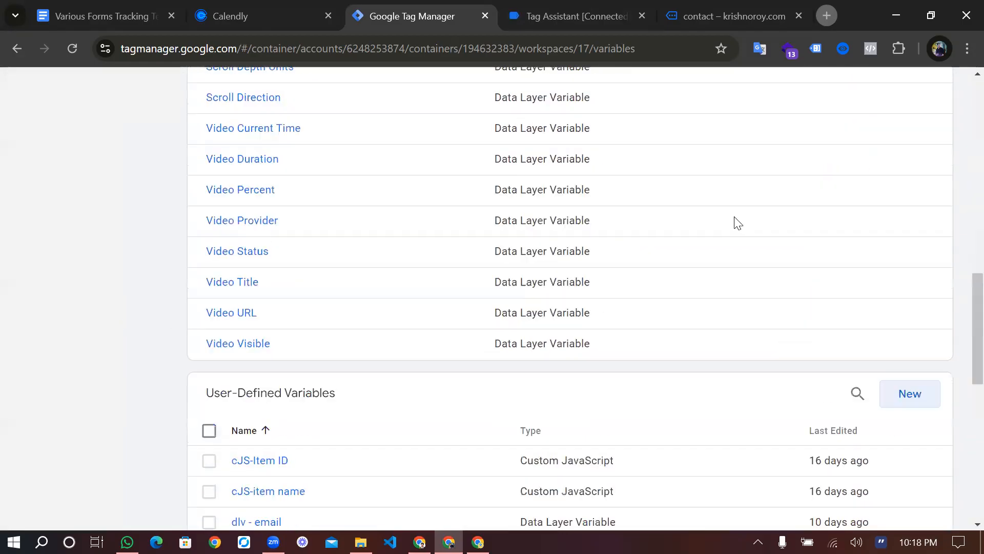
pyautogui.scroll(20, 907, 199)
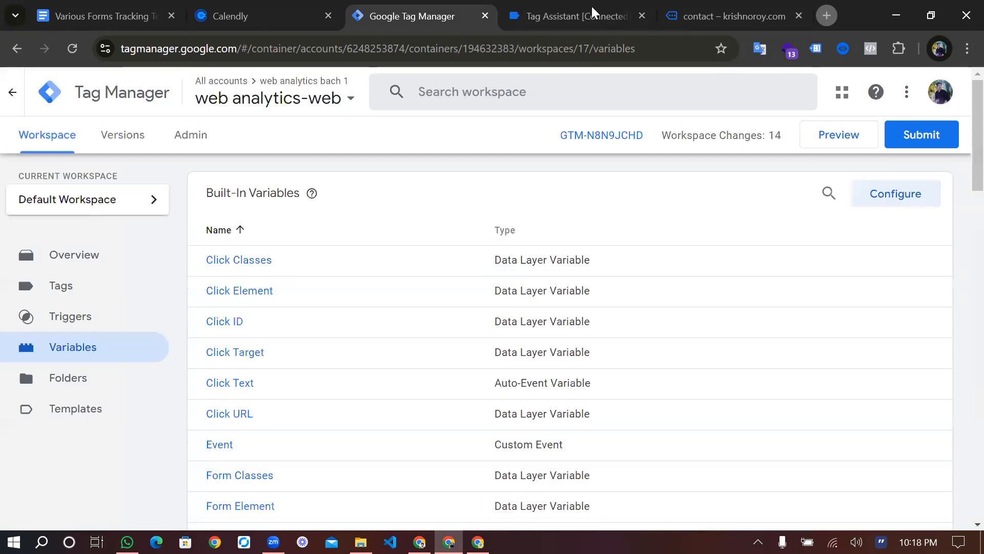
# Start a new Custom Event trigger for the calendly event name, checked in Tag Assistant
pyautogui.click(72, 317)
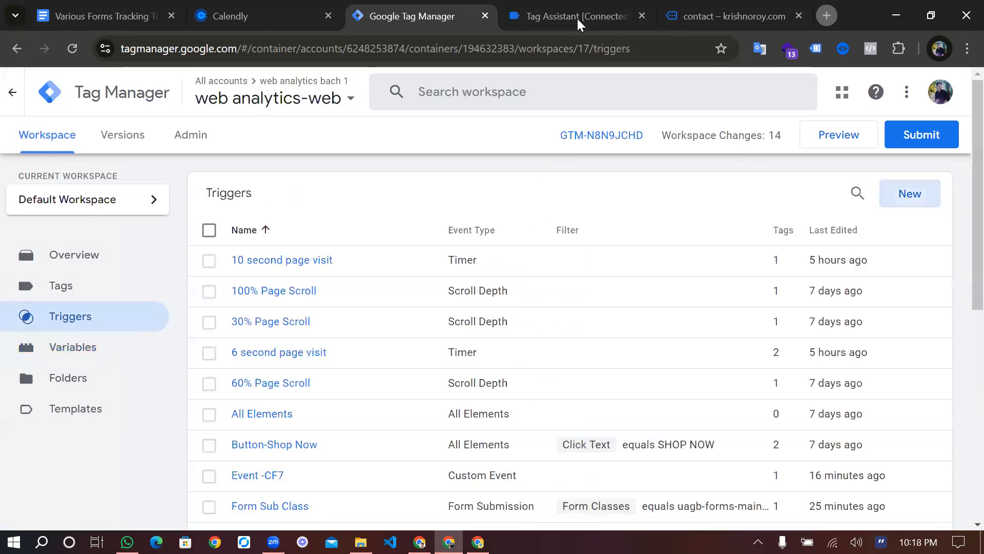
pyautogui.click(403, 174)
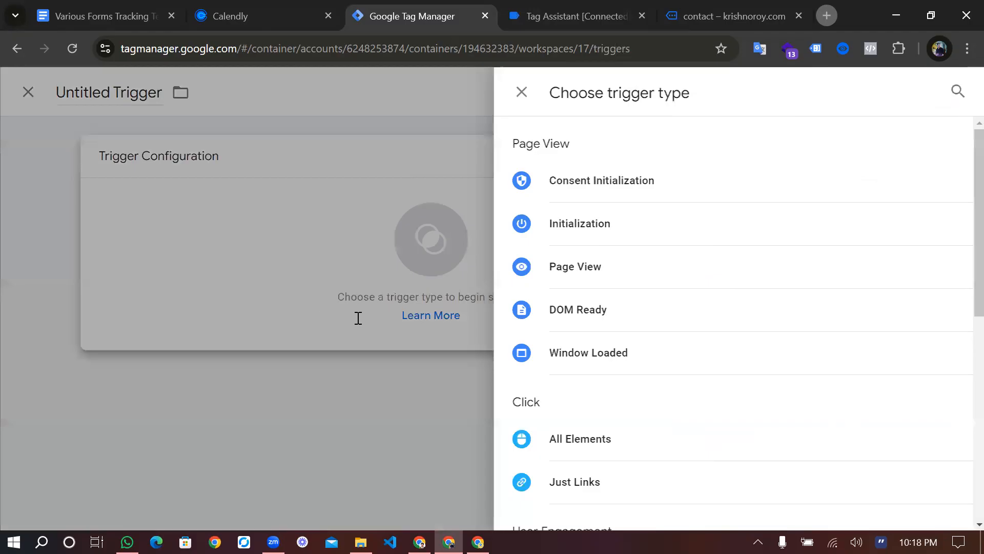
pyautogui.hotkey('ctrl', 'Tab')
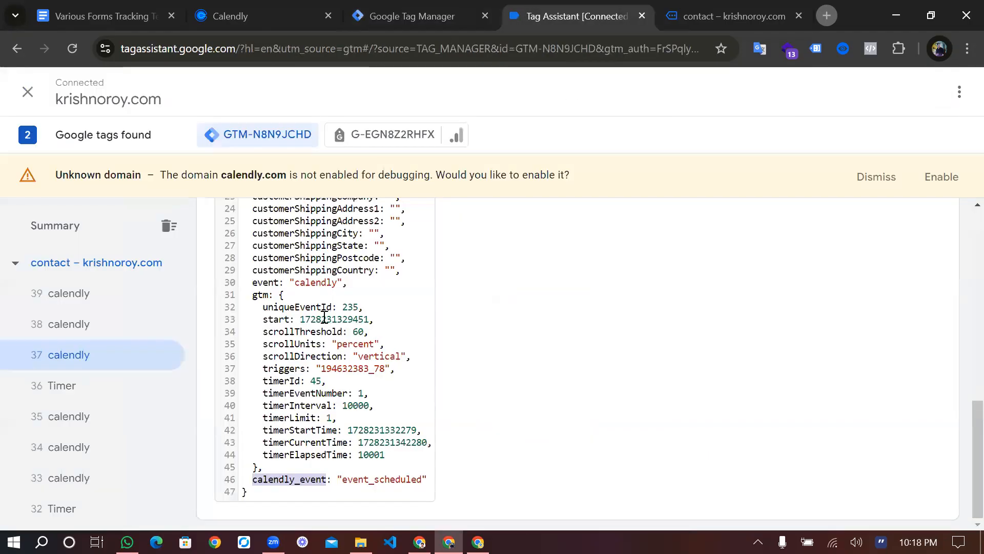
pyautogui.scroll(10, 351, 312)
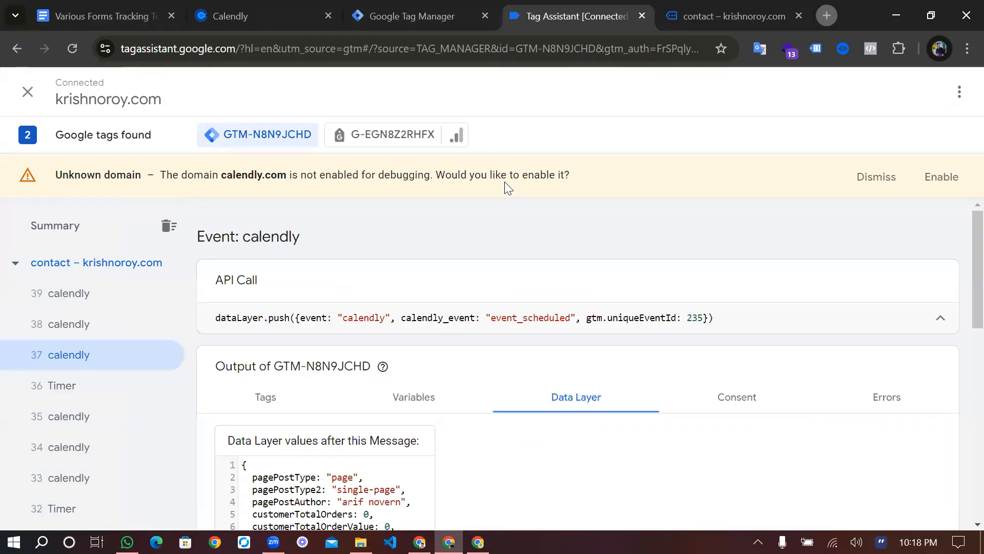
pyautogui.hotkey('ctrl', 'shift', 'Tab')
pyautogui.scroll(-2, 622, 388)
pyautogui.scroll(-6, 622, 388)
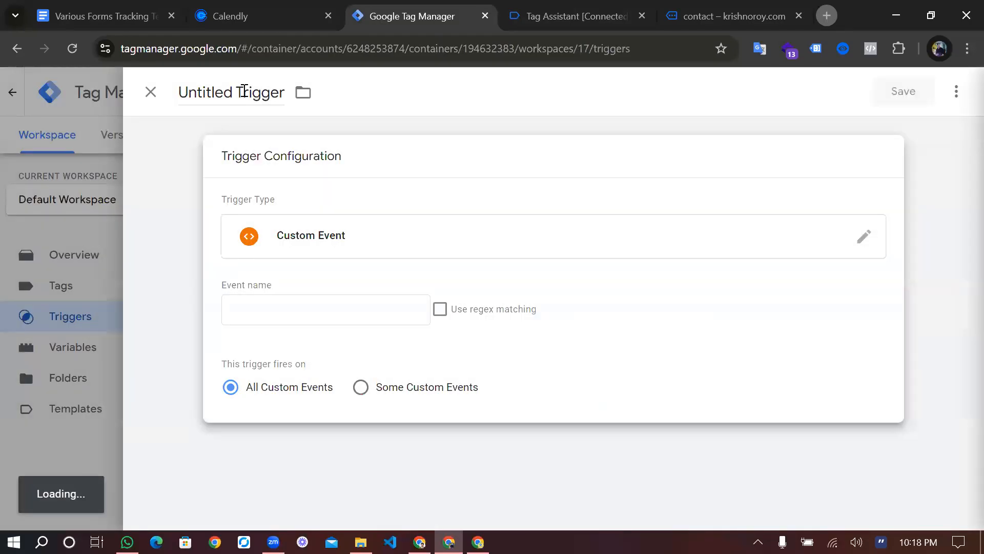
# Name the trigger Event-calendly and save it
pyautogui.click(244, 91)
pyautogui.write('Ev')
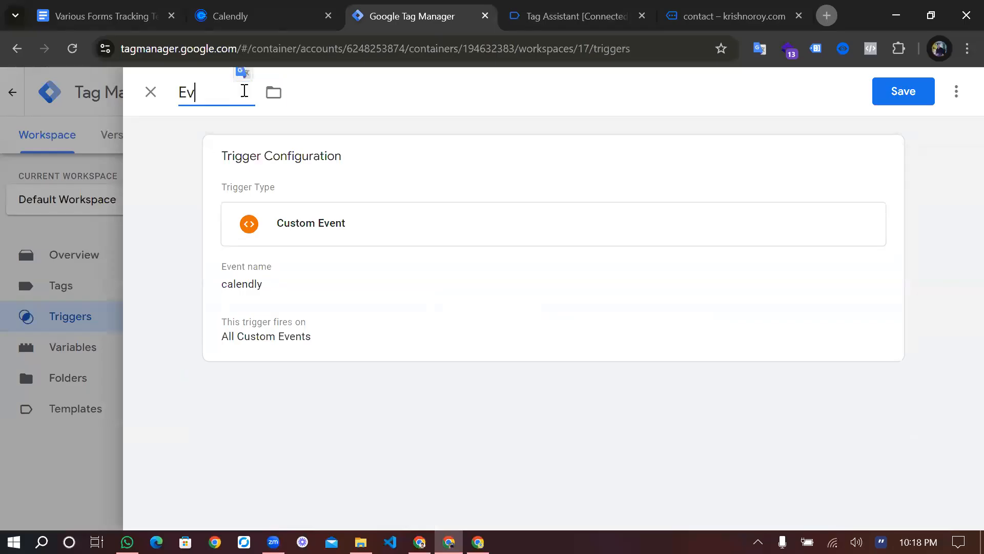
pyautogui.write('ent -')
pyautogui.write('calendly')
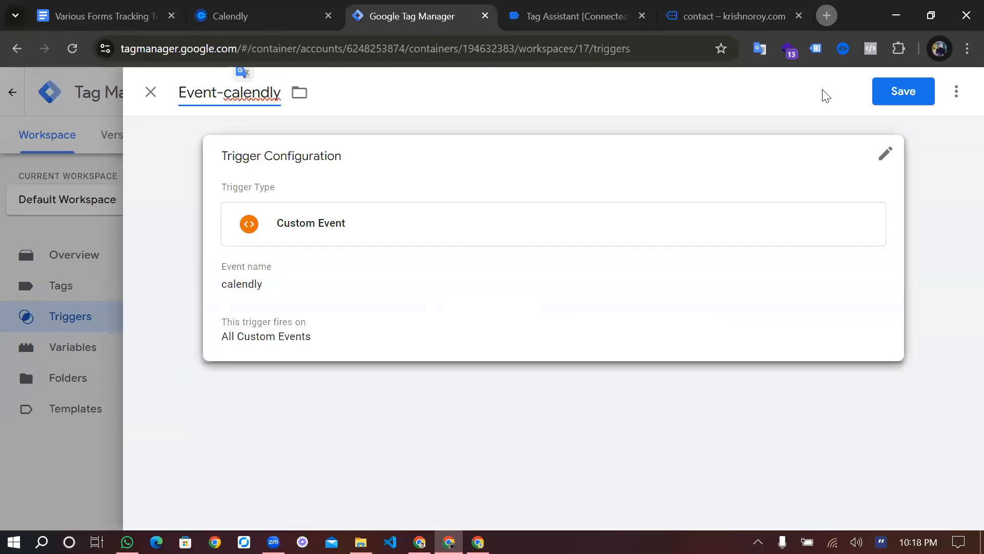
pyautogui.click(909, 95)
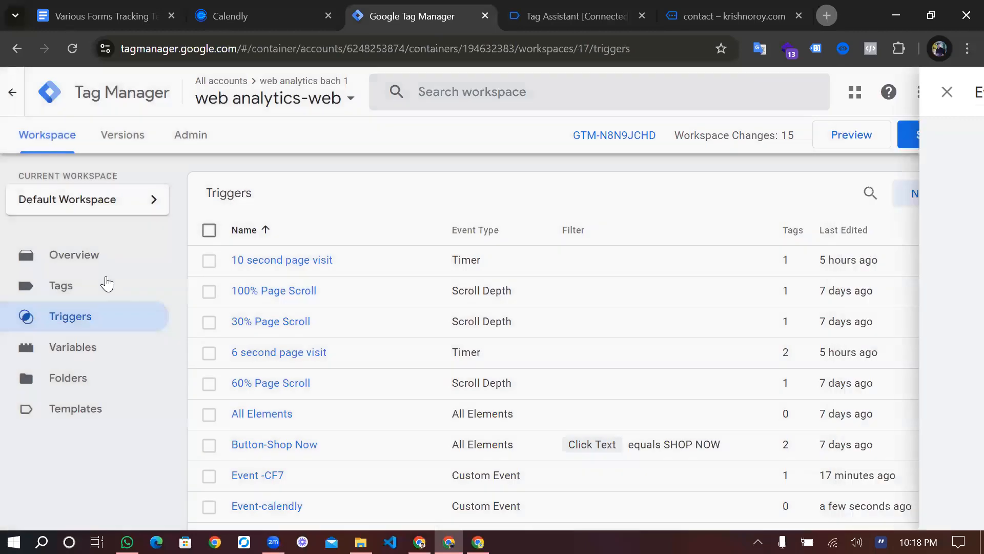
pyautogui.click(106, 284)
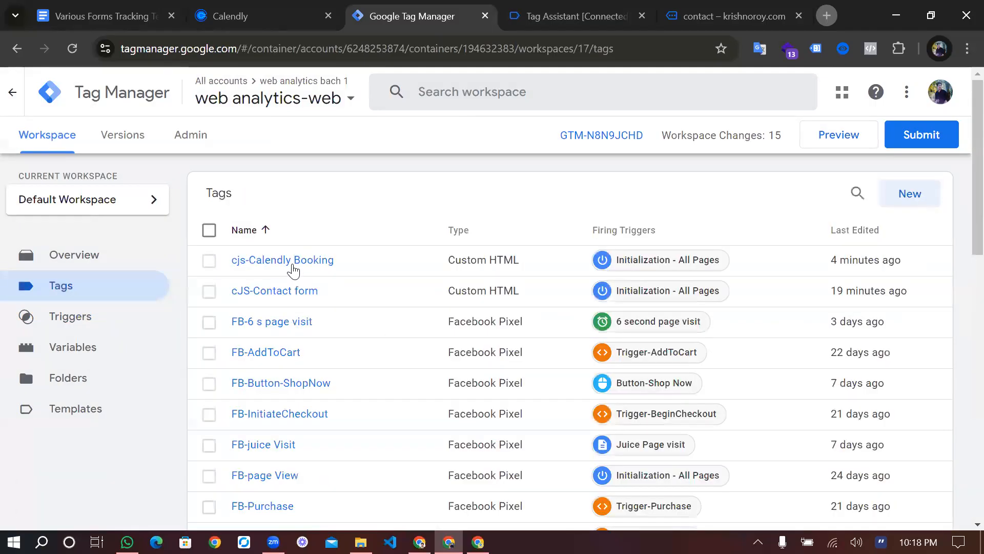
# Duplicate the GA4-button click tag and strip the 'Copy of' prefix from its title
pyautogui.scroll(-4, 293, 270)
pyautogui.scroll(-6, 294, 270)
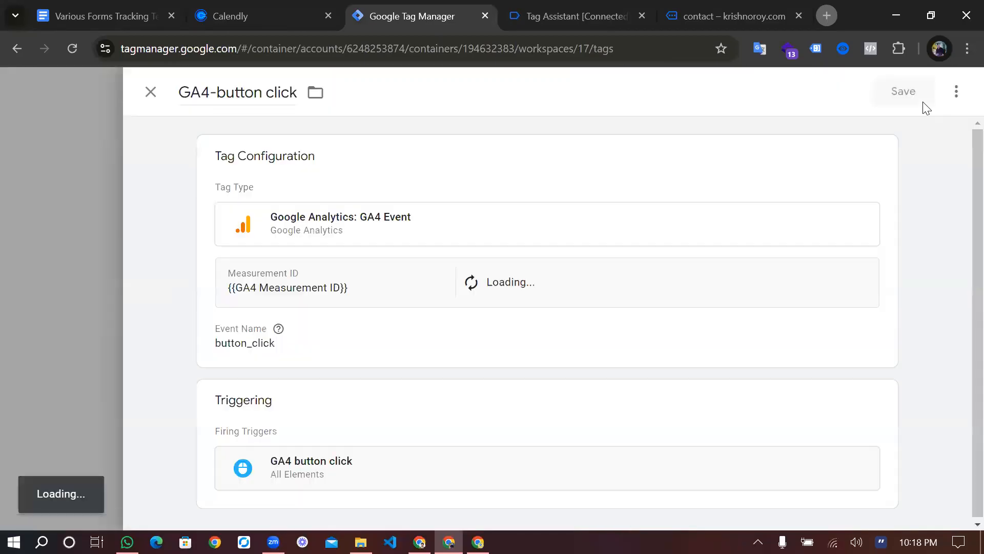
pyautogui.click(955, 91)
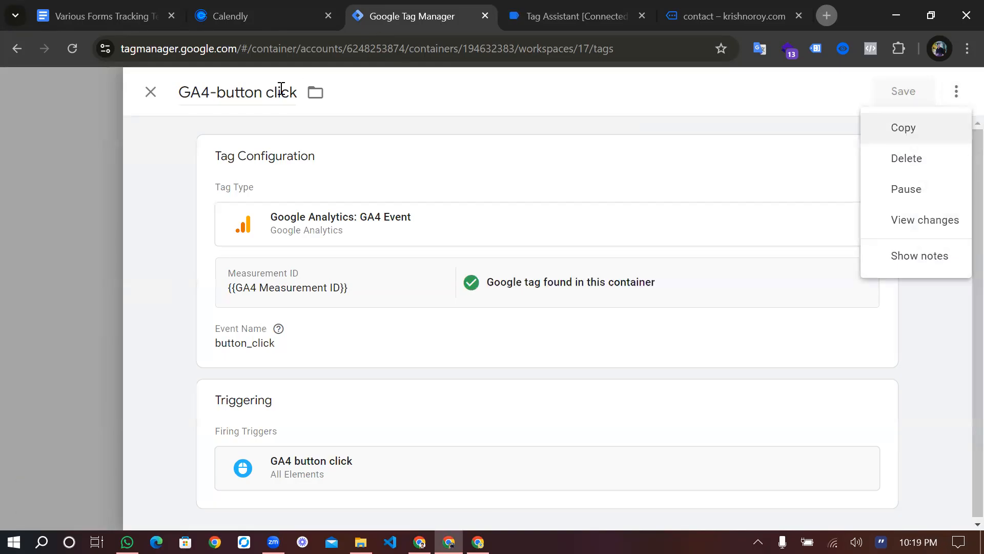
pyautogui.press('Return')
pyautogui.moveTo(173, 95); pyautogui.dragTo(314, 114)
pyautogui.press('BackSpace')
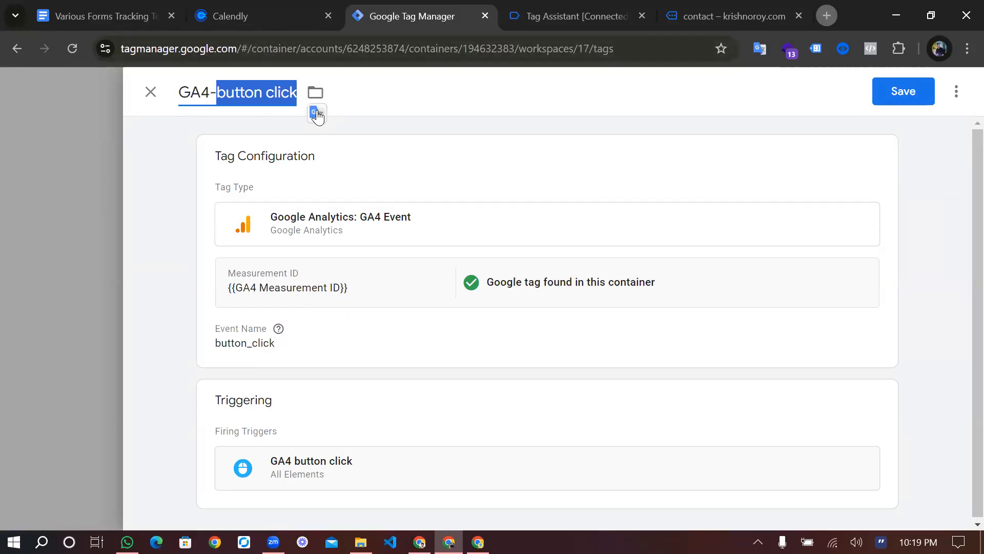
# Rename the copied tag to GA4-Calendly Booking
pyautogui.click(317, 114)
pyautogui.tripleClick(268, 101)
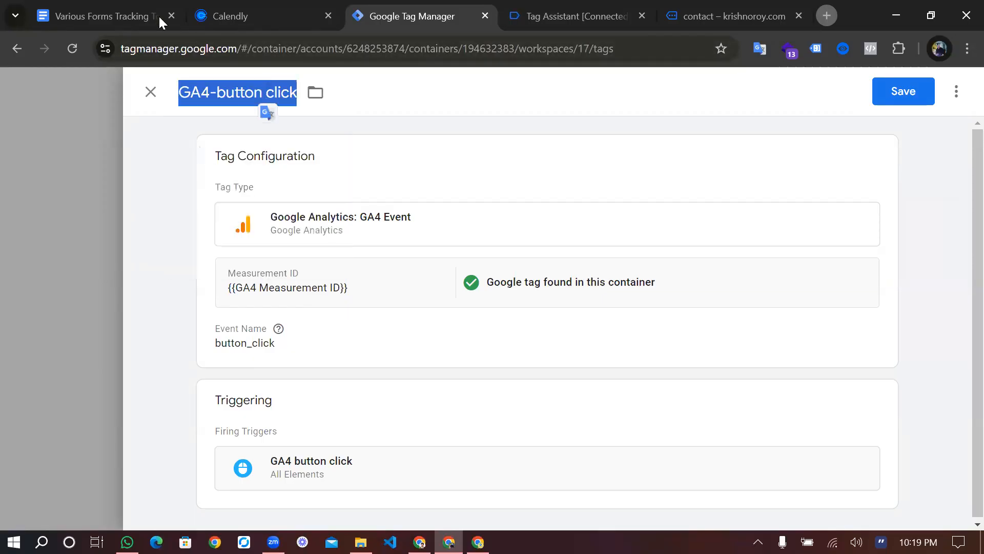
pyautogui.click(114, 8)
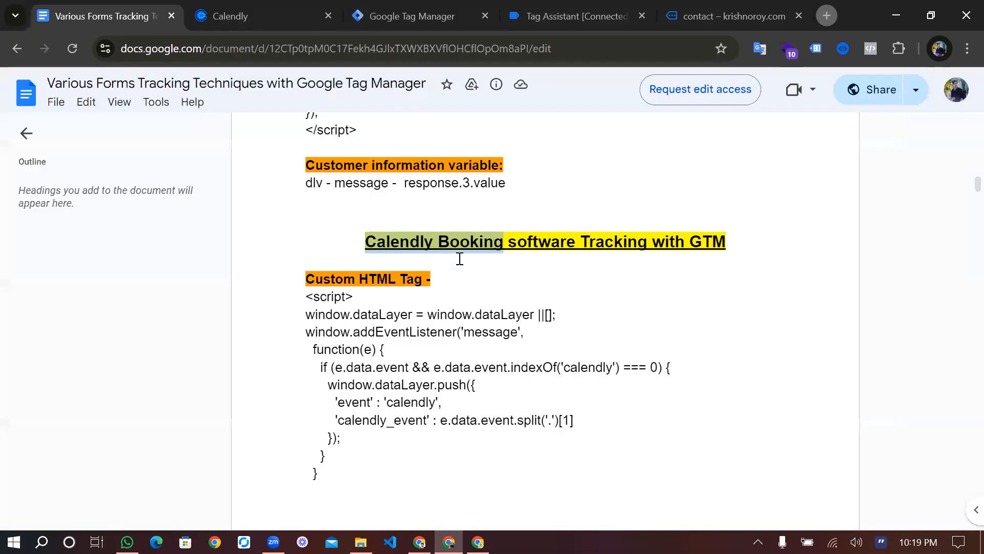
pyautogui.click(434, 7)
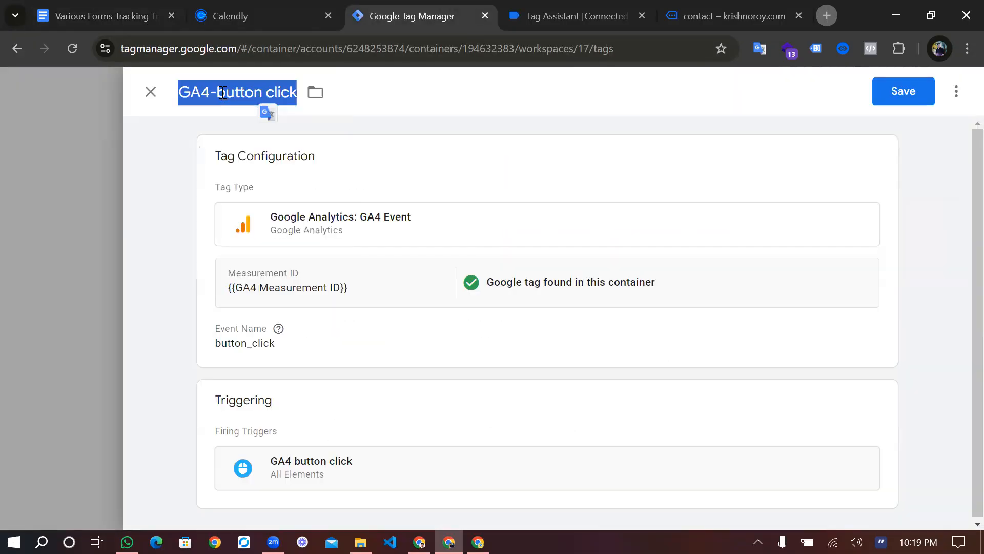
pyautogui.click(216, 92)
pyautogui.moveTo(216, 91); pyautogui.dragTo(298, 93)
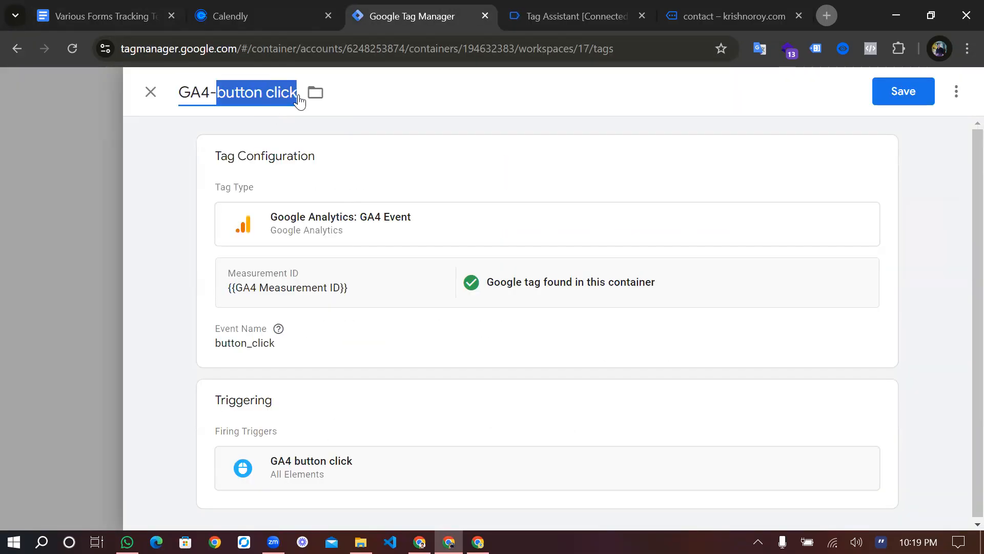
pyautogui.write('Calendly Booking')
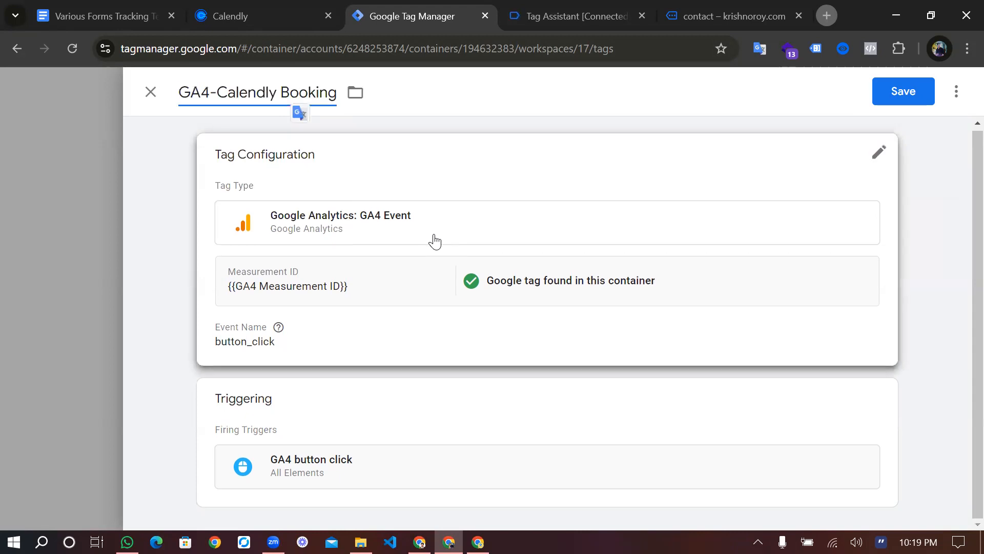
pyautogui.click(506, 334)
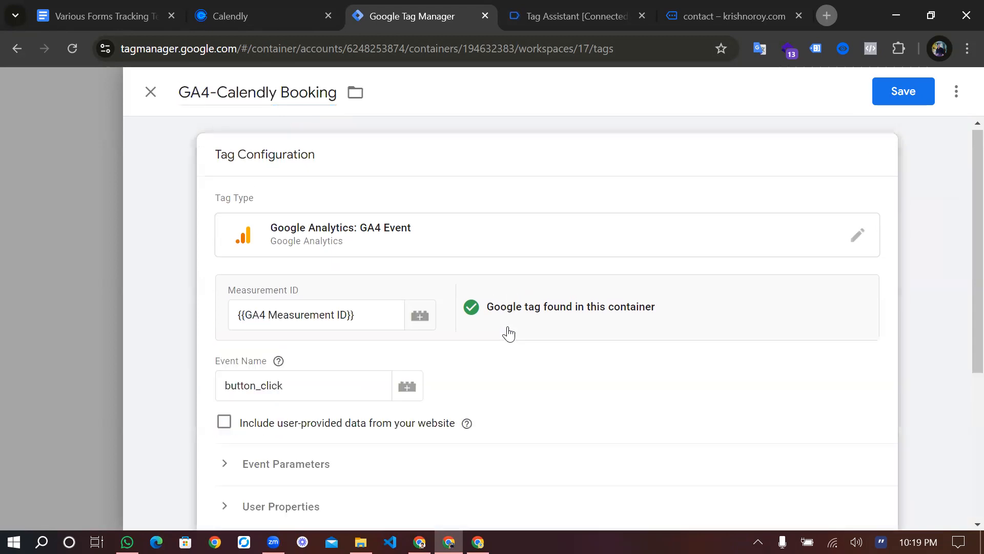
# Change the event name from button_click to calendly_booking
pyautogui.scroll(-2, 509, 334)
pyautogui.doubleClick(312, 265)
pyautogui.write('Calendly Booking')
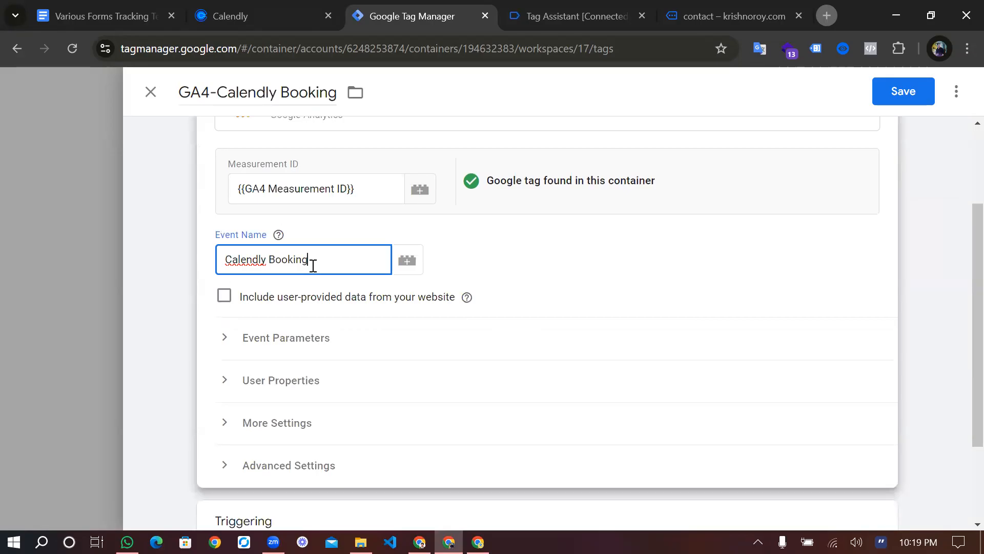
pyautogui.press('BackSpace')
pyautogui.write('b')
pyautogui.press('Left')
pyautogui.press('BackSpace')
pyautogui.write('_')
pyautogui.click(228, 259)
pyautogui.press('BackSpace')
pyautogui.write('c')
# Append the {{dlv-calendly_event}} variable to the event name
pyautogui.scroll(-2, 373, 359)
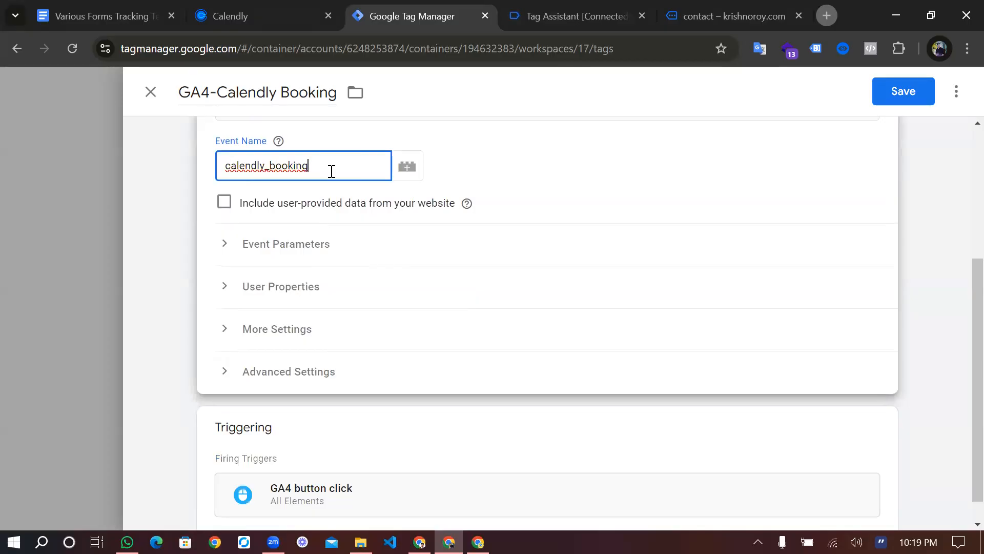
pyautogui.write('{{')
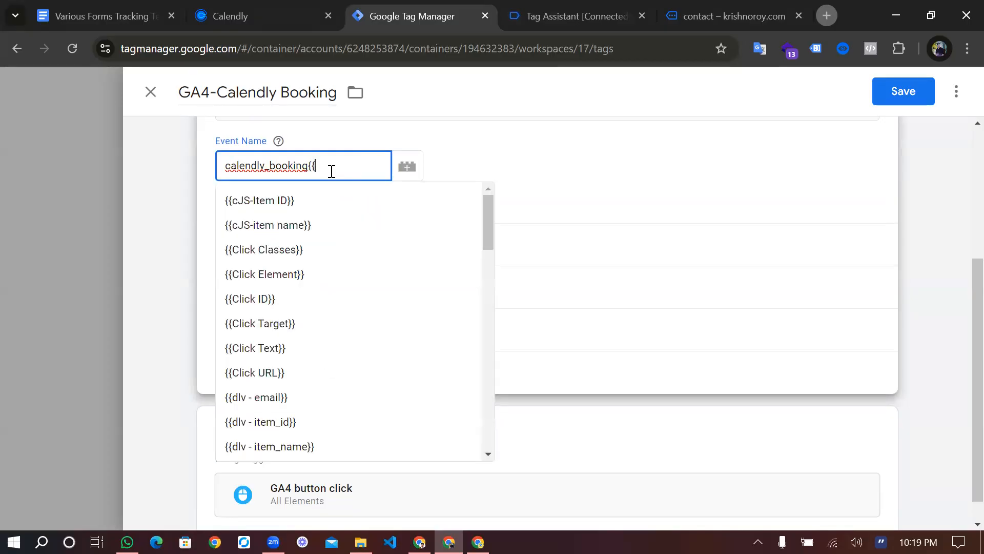
pyautogui.write('d')
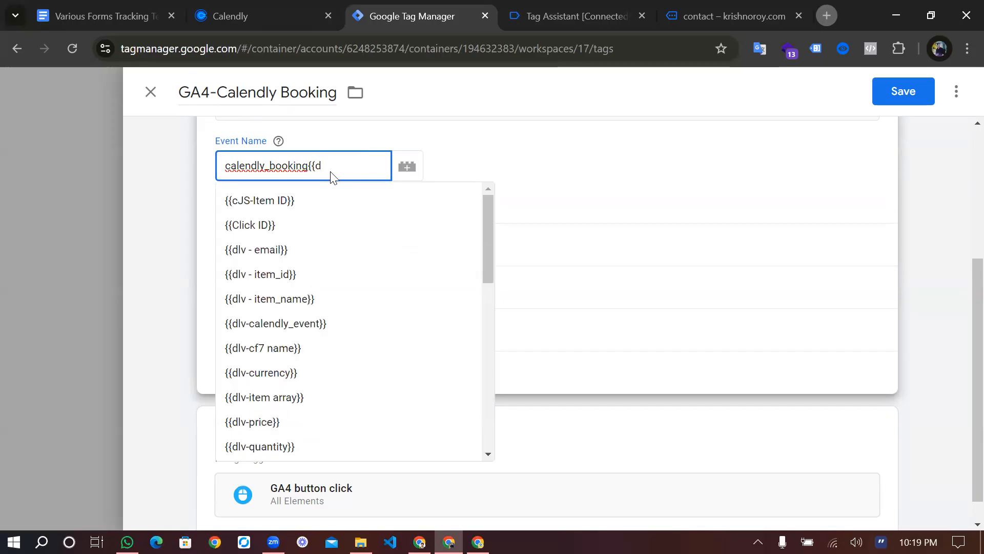
pyautogui.scroll(-4, 276, 377)
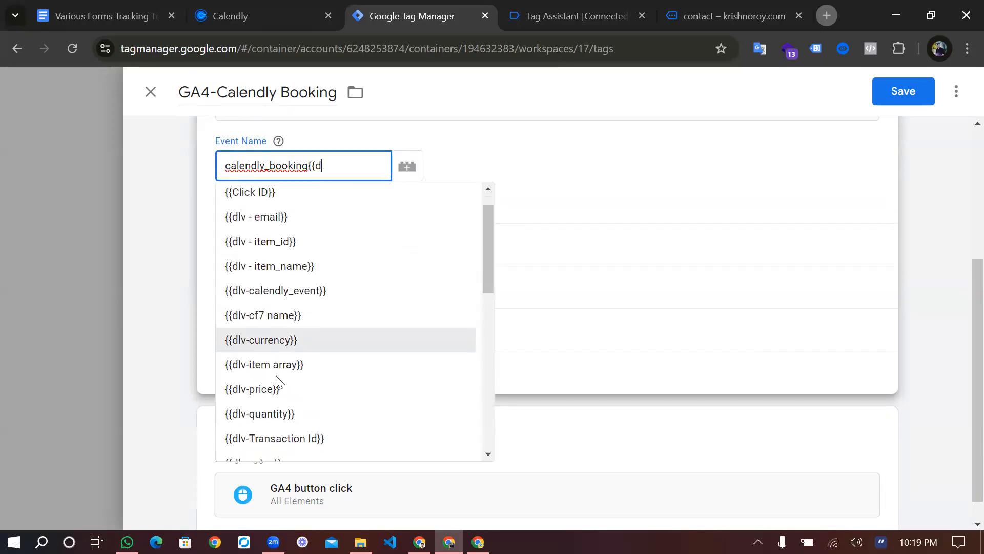
pyautogui.scroll(-3, 275, 379)
pyautogui.scroll(4, 276, 379)
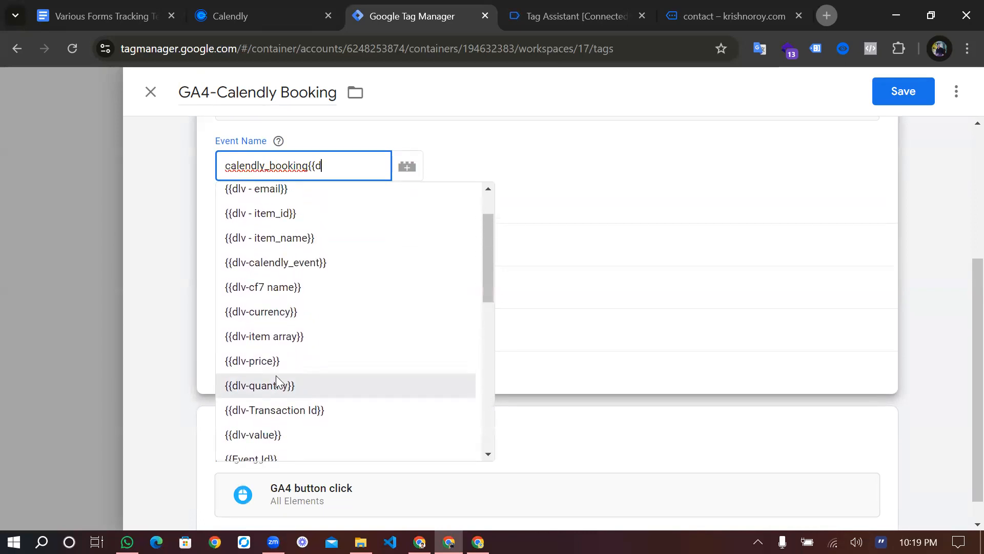
pyautogui.scroll(2, 295, 320)
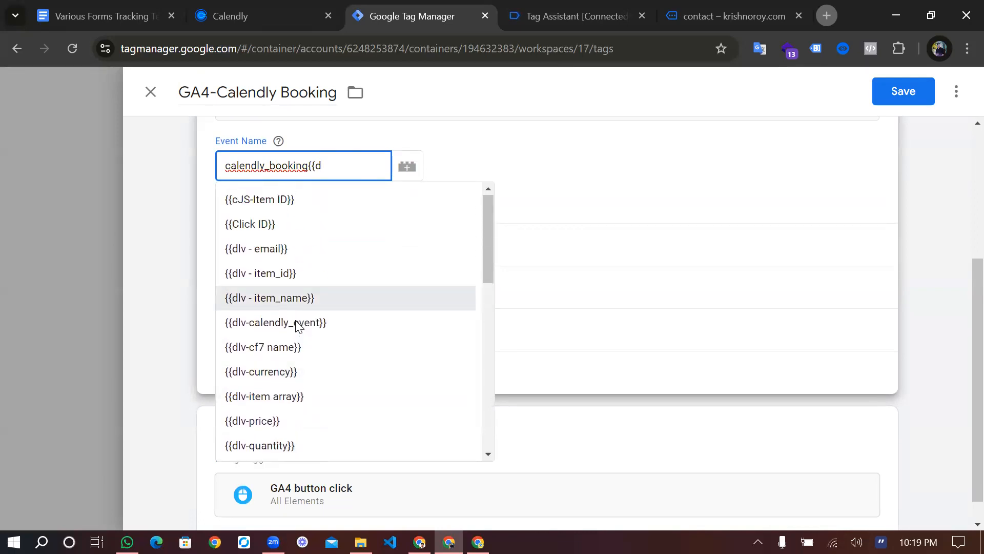
pyautogui.scroll(-1, 297, 324)
pyautogui.press('BackSpace')
pyautogui.write('dlv')
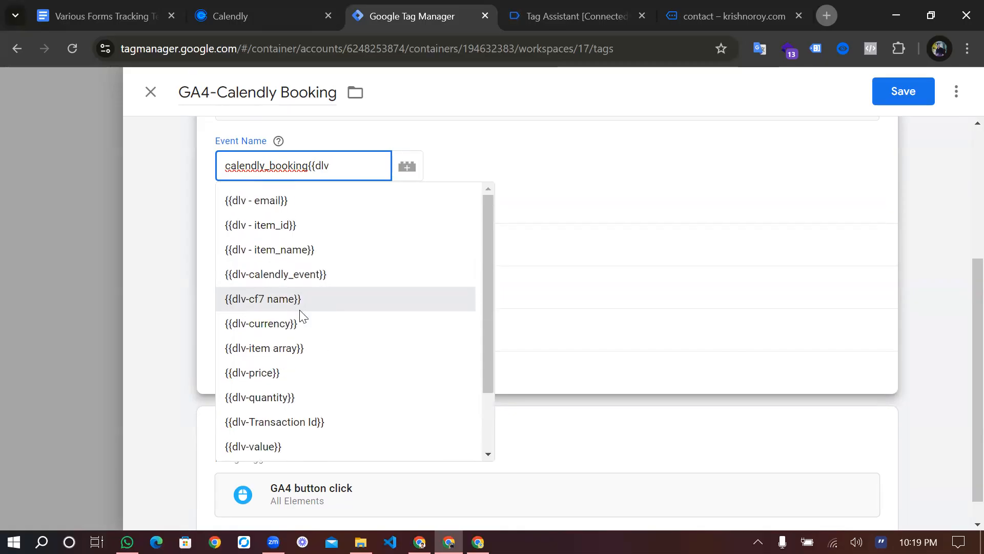
pyautogui.write('-c')
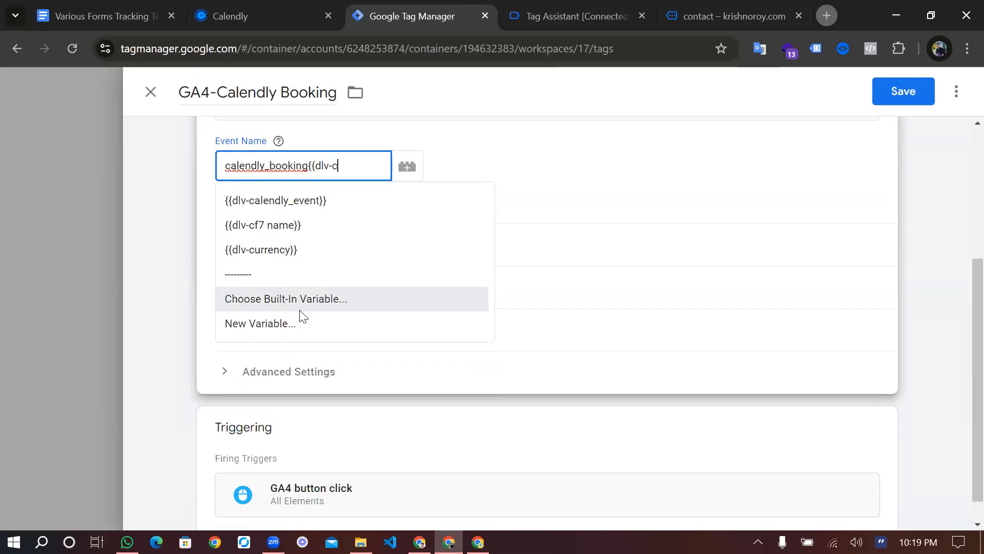
pyautogui.click(295, 205)
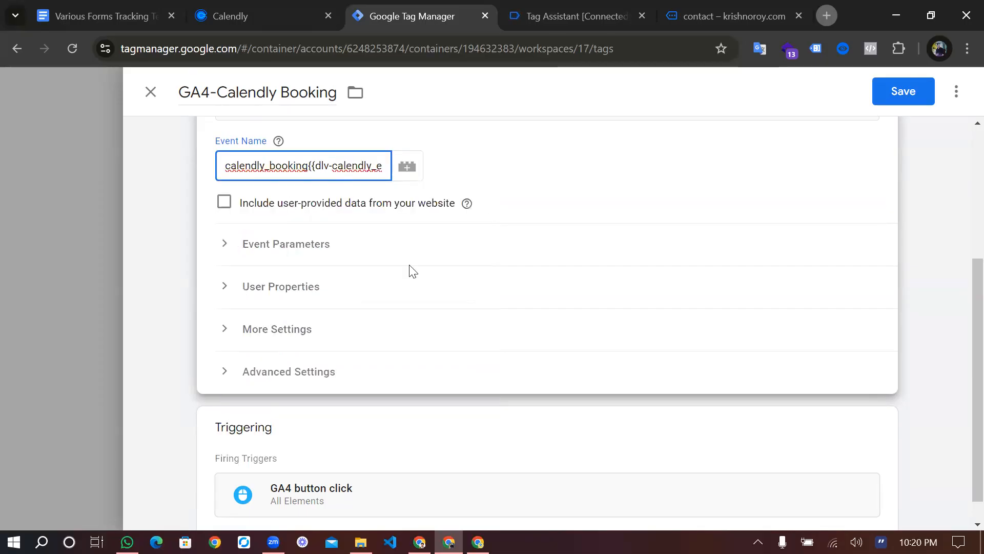
pyautogui.scroll(-1, 412, 271)
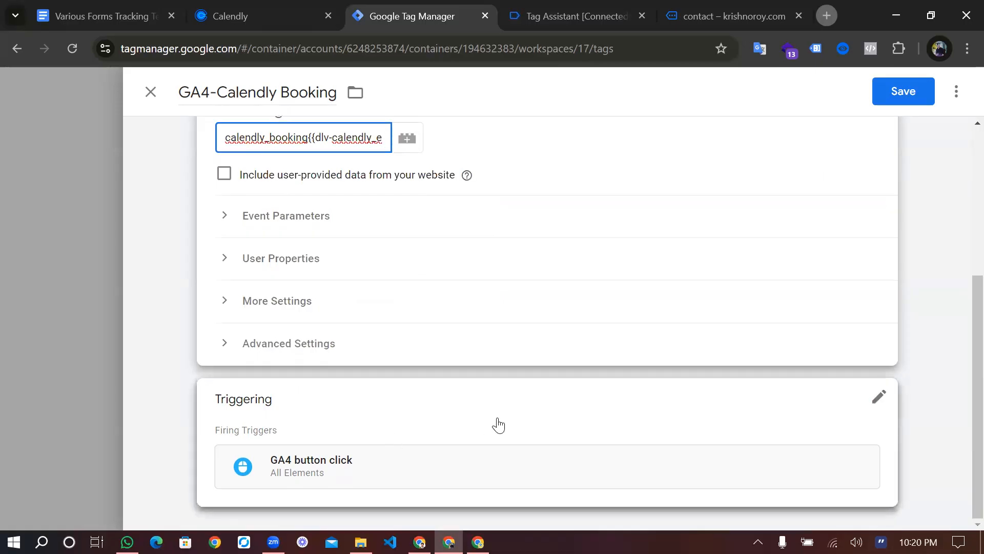
# Remove the GA4 button click trigger and attach Event-calendly, found by searching 'ca'
pyautogui.click(873, 404)
pyautogui.click(873, 404)
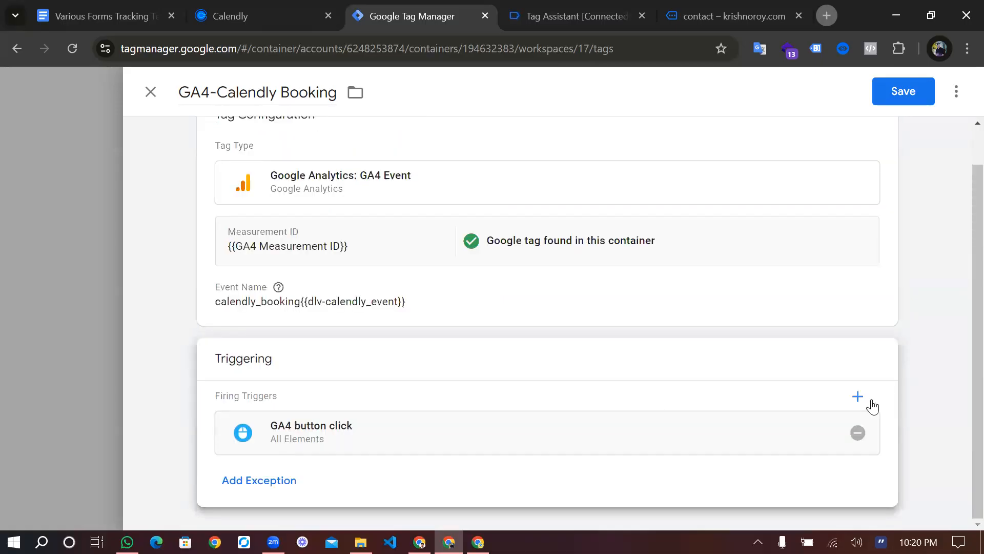
pyautogui.click(856, 433)
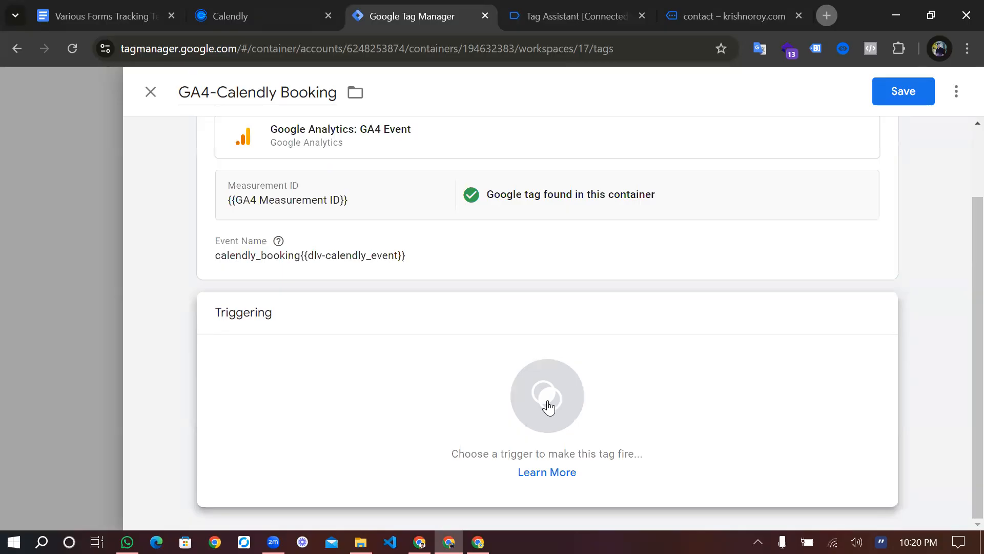
pyautogui.click(548, 397)
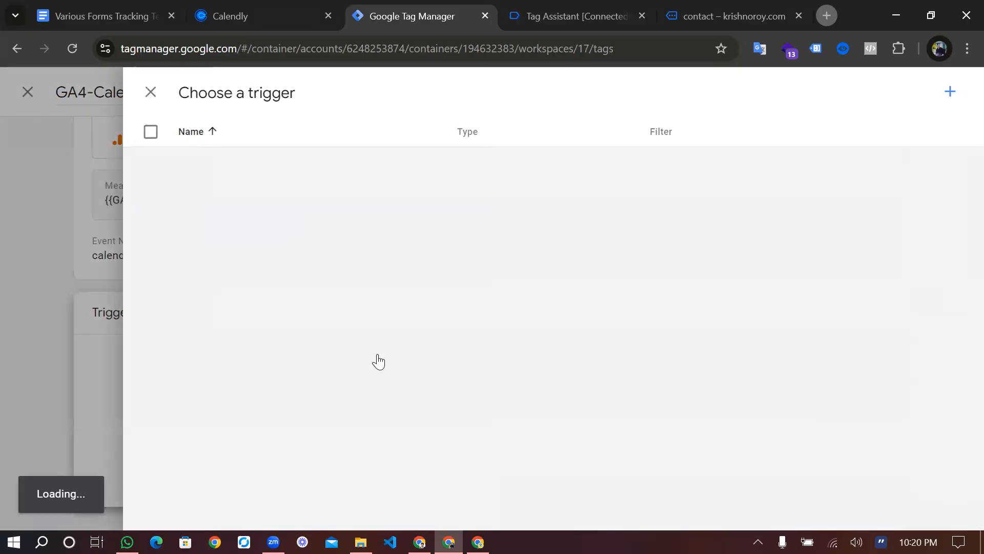
pyautogui.scroll(-1, 329, 428)
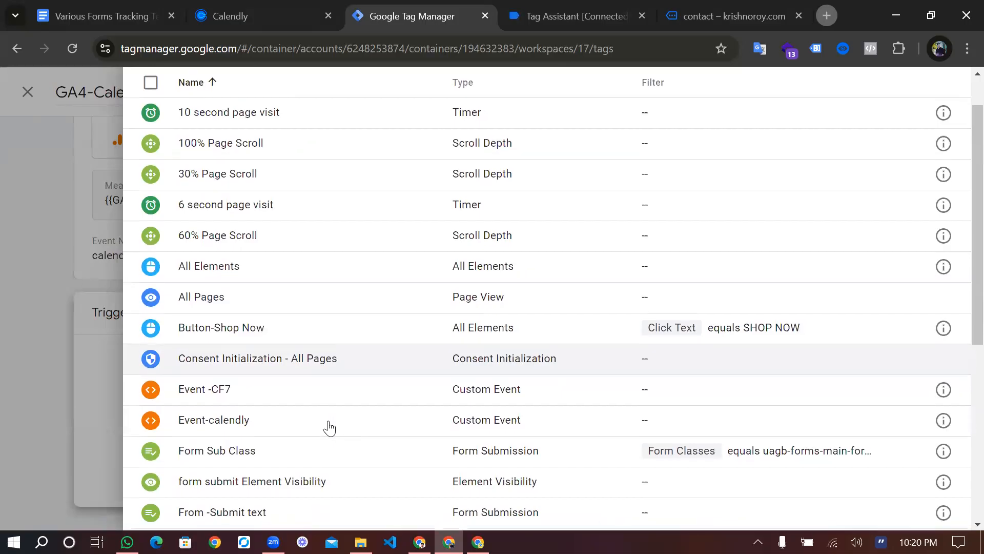
pyautogui.scroll(-1, 329, 428)
pyautogui.scroll(2, 329, 428)
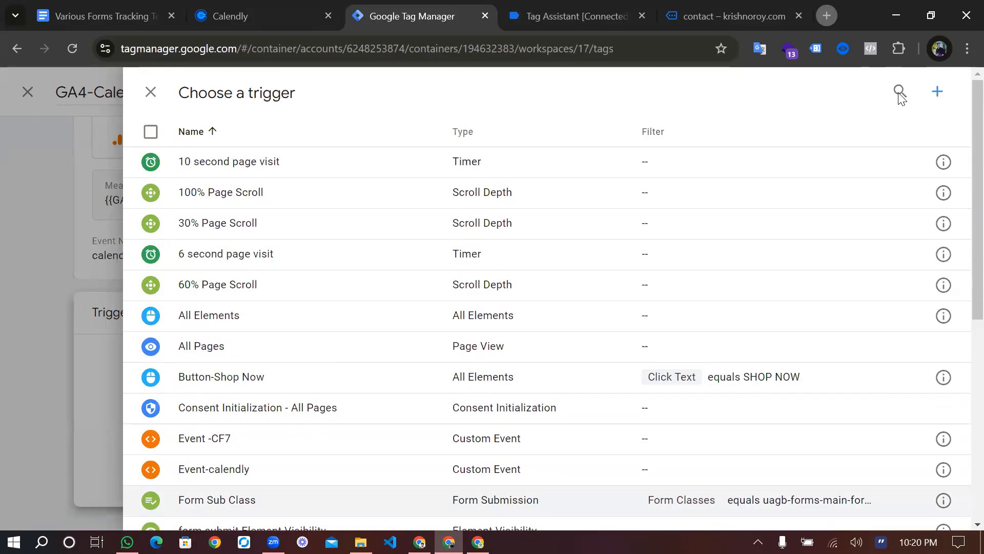
pyautogui.click(901, 93)
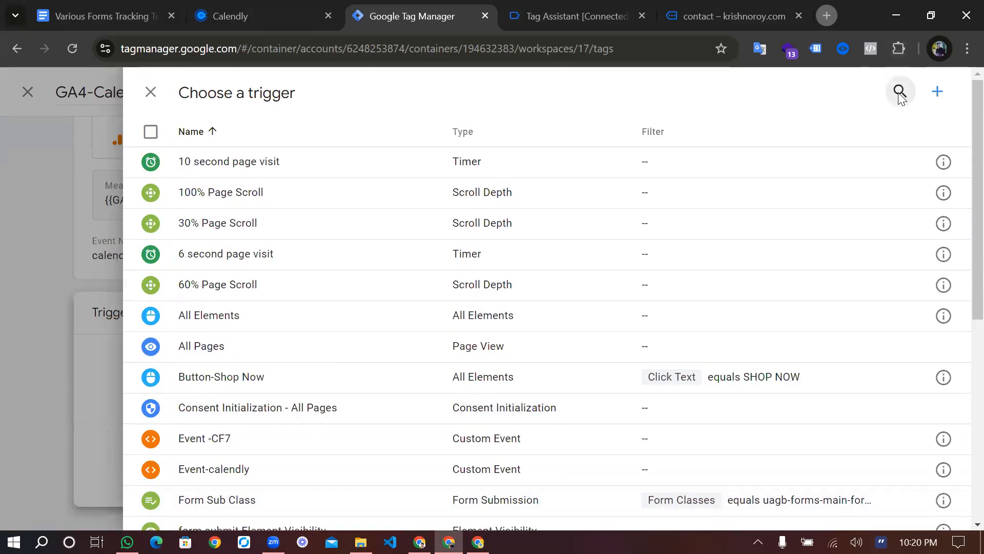
pyautogui.write('cl')
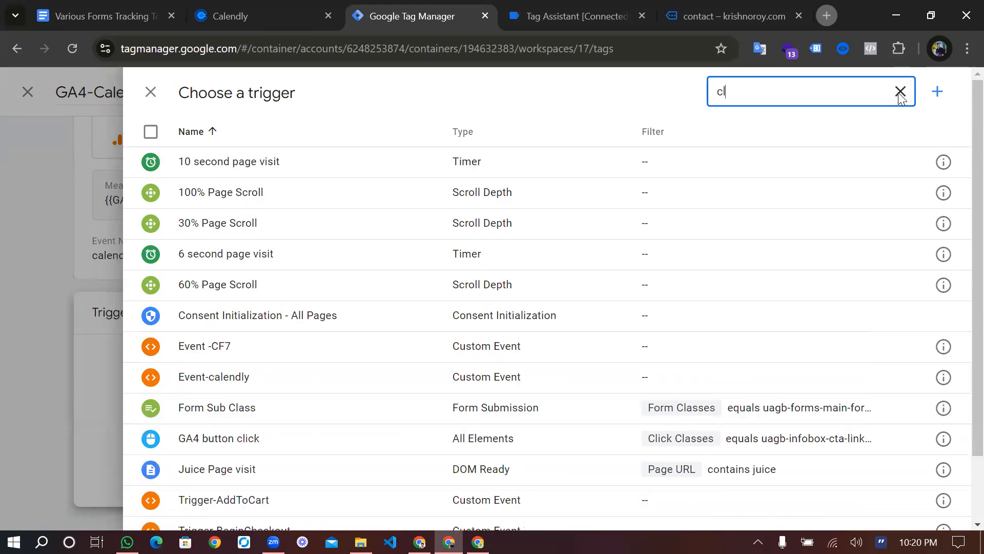
pyautogui.press('BackSpace')
pyautogui.write('a')
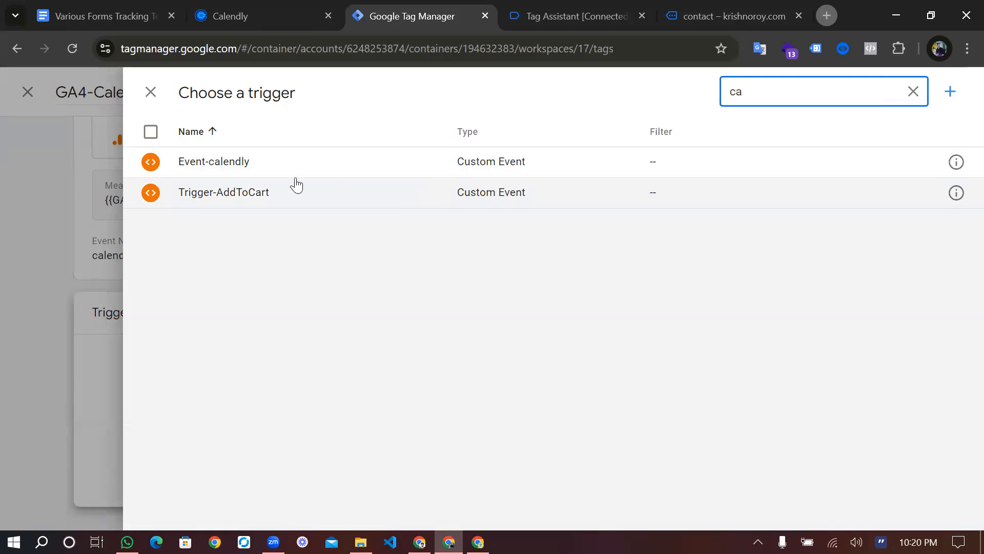
pyautogui.click(244, 171)
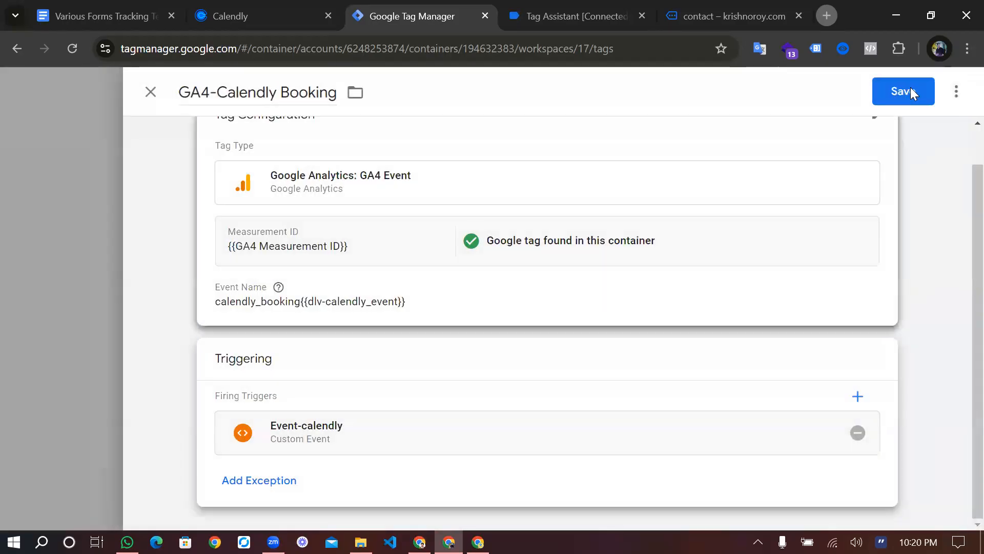
# Save the GA4-Calendly Booking tag
pyautogui.click(910, 90)
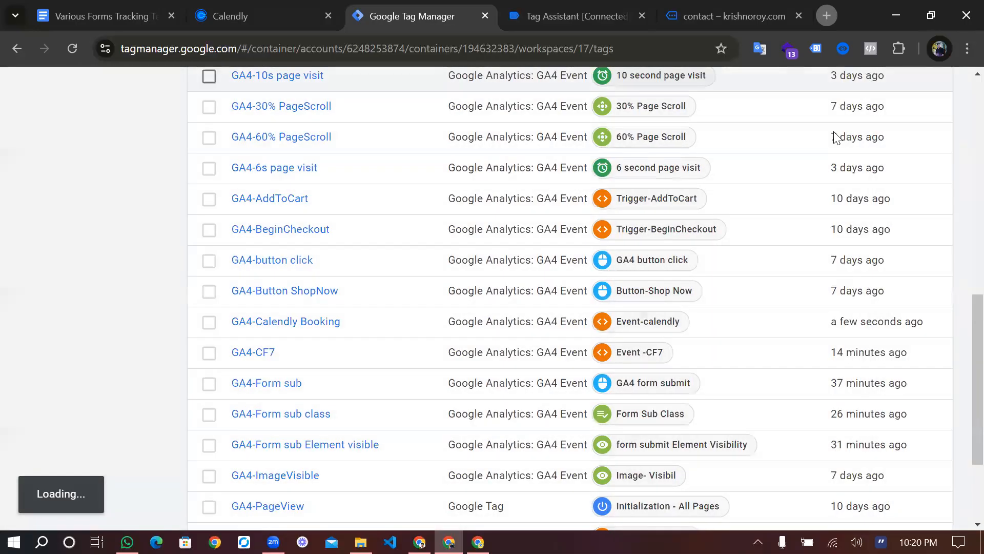
pyautogui.scroll(5, 835, 138)
pyautogui.scroll(5, 836, 138)
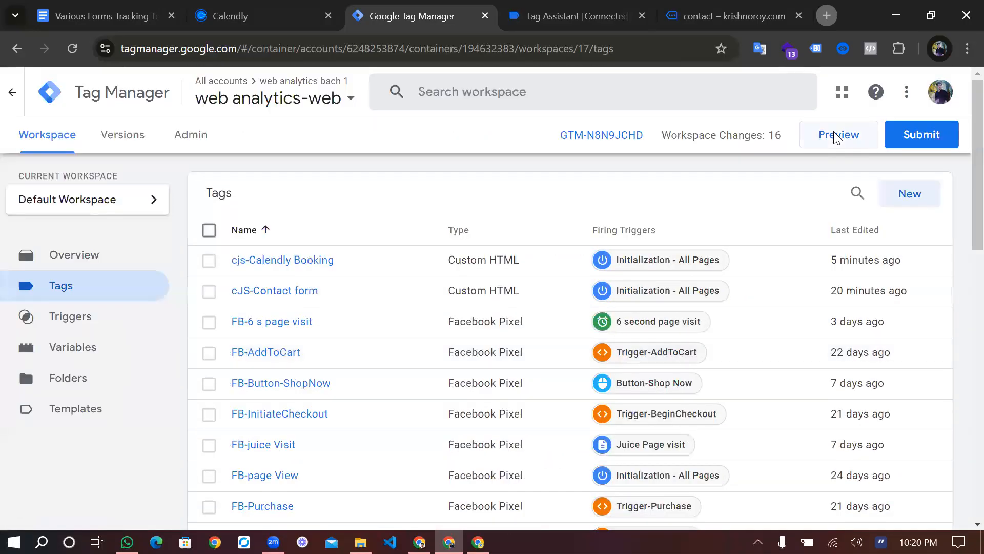
# Start a Preview session, continue past the Connected dialog, and open krishnoroy.com's contact page
pyautogui.click(837, 135)
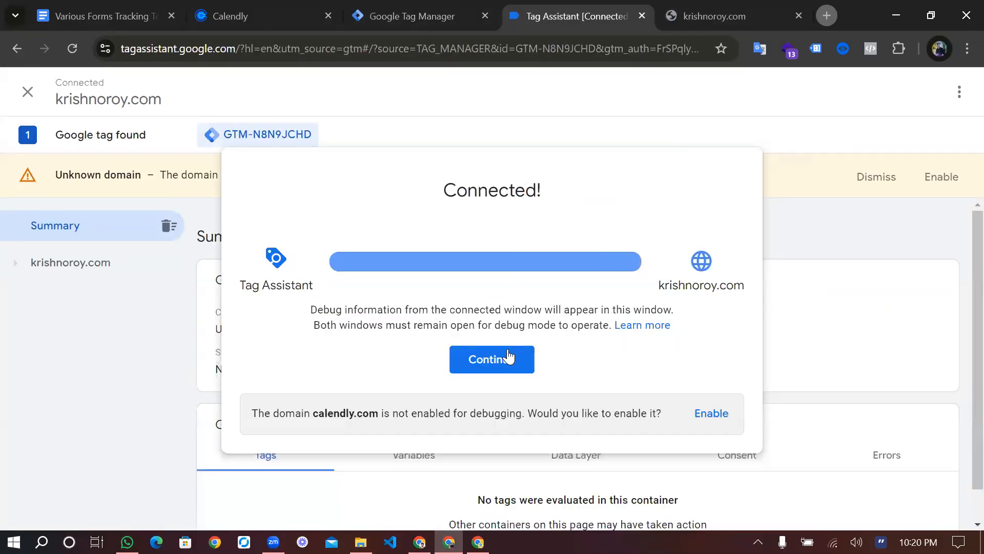
pyautogui.click(507, 359)
pyautogui.scroll(-2, 529, 384)
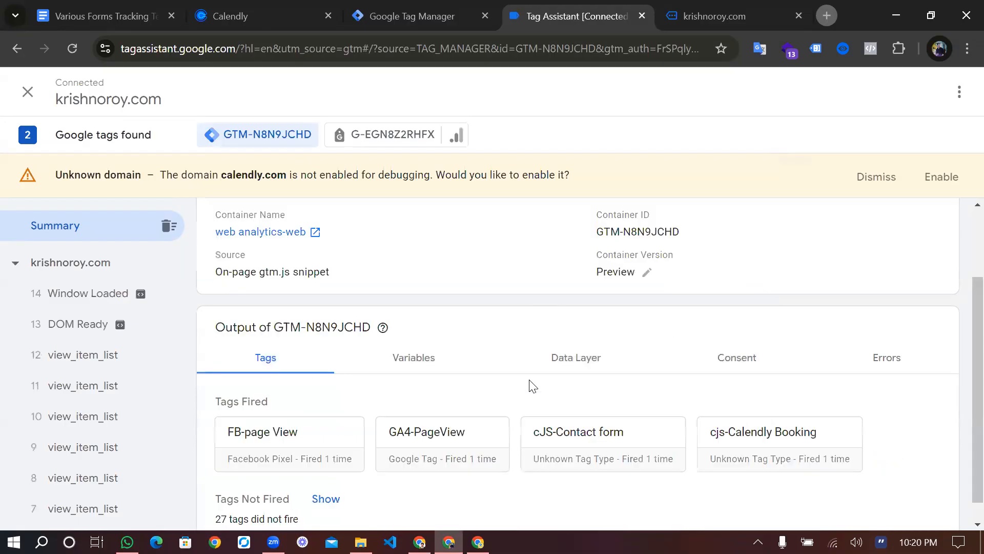
pyautogui.click(718, 8)
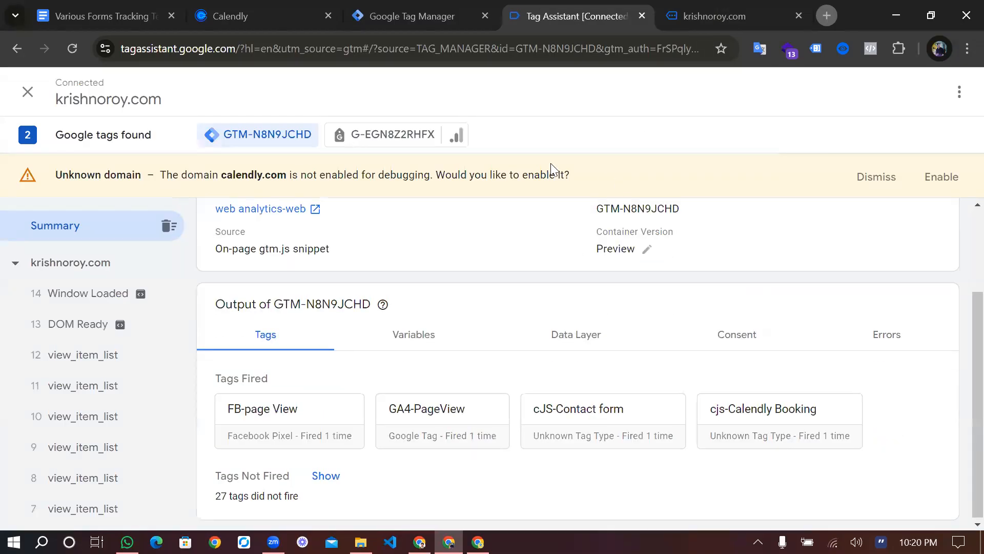
pyautogui.click(453, 106)
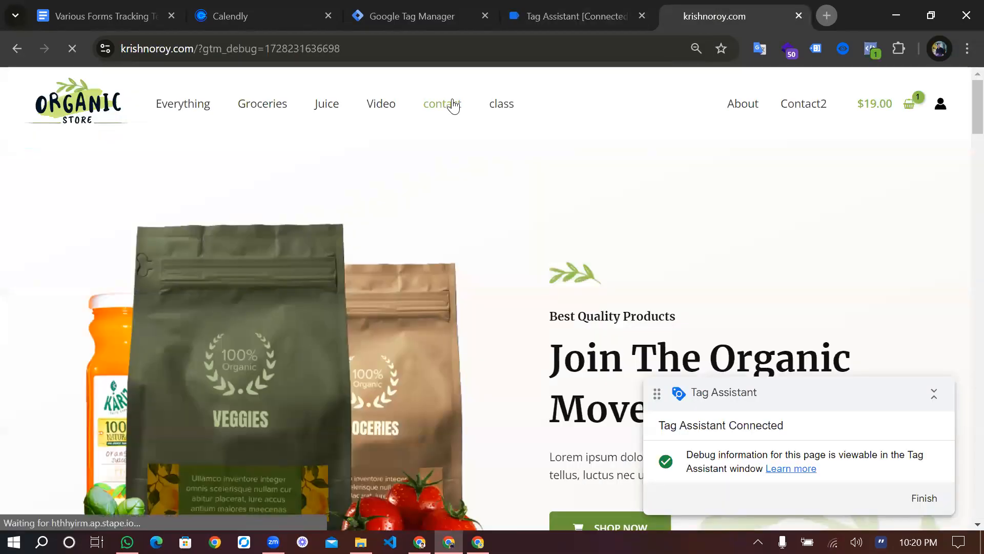
# Choose October 8 at 9:30am in the Calendly widget and continue to the details form
pyautogui.scroll(-7, 422, 279)
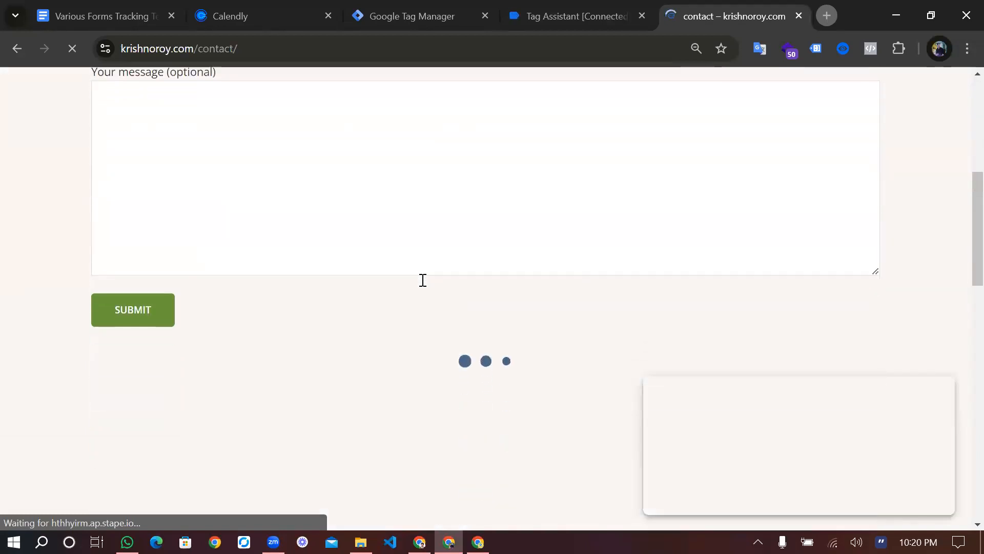
pyautogui.scroll(-2, 422, 280)
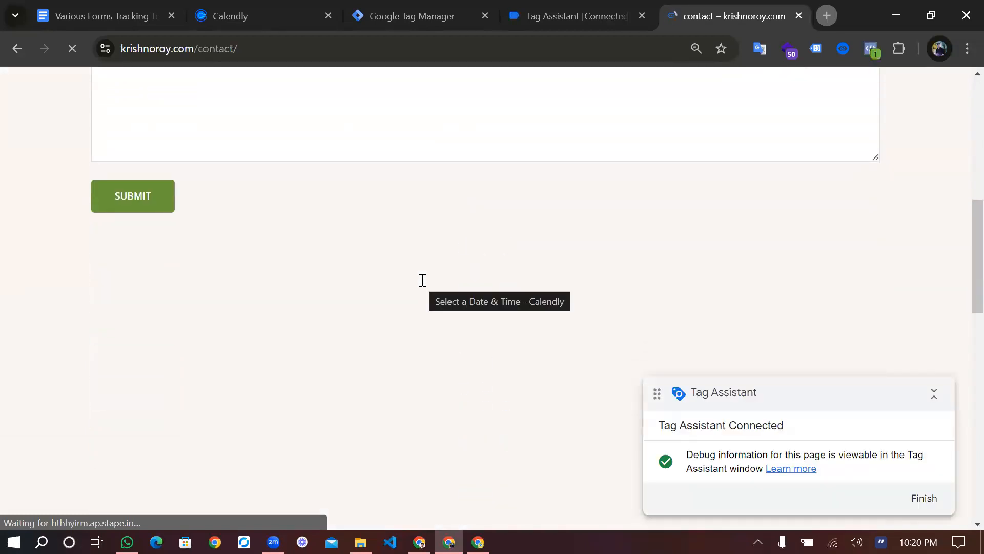
pyautogui.scroll(-1, 430, 308)
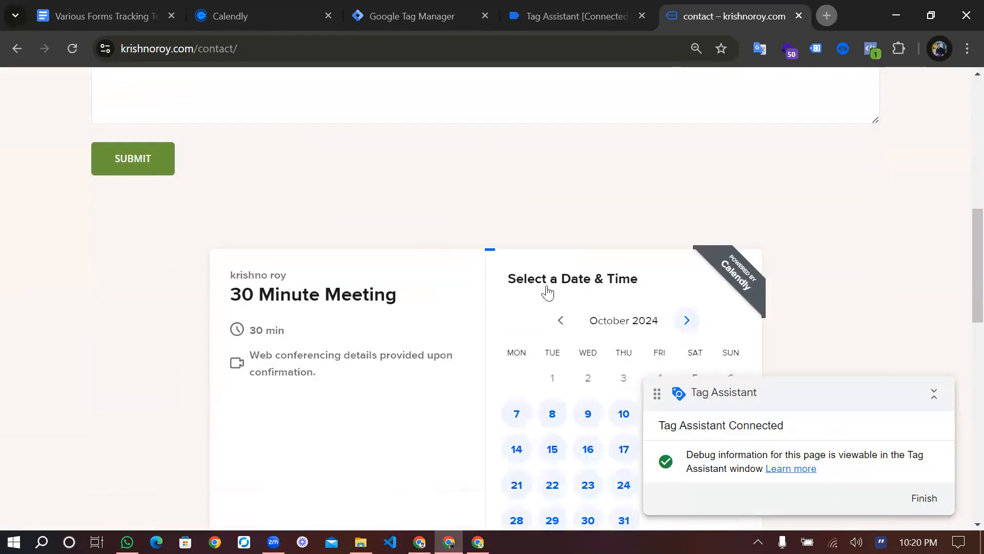
pyautogui.scroll(-3, 547, 292)
pyautogui.click(554, 300)
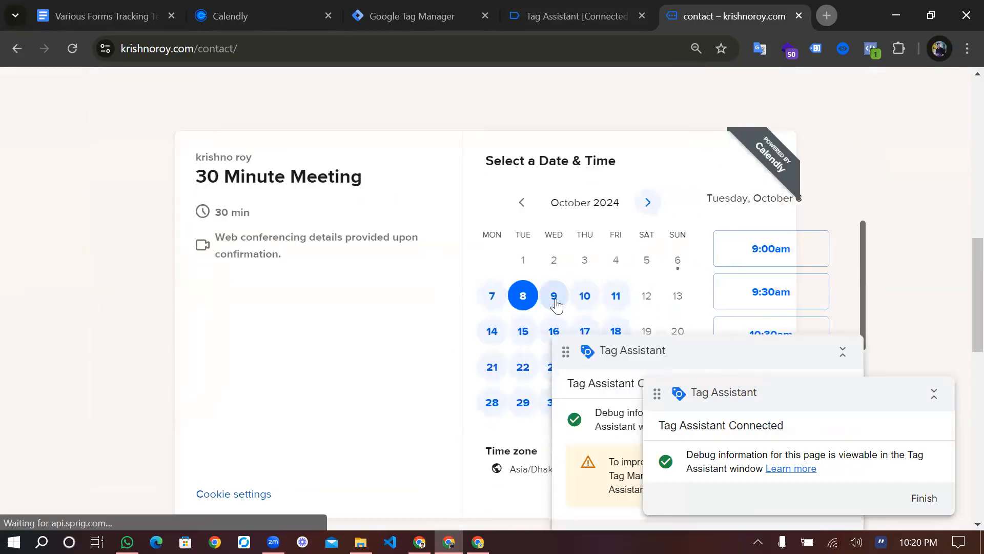
pyautogui.scroll(-1, 651, 300)
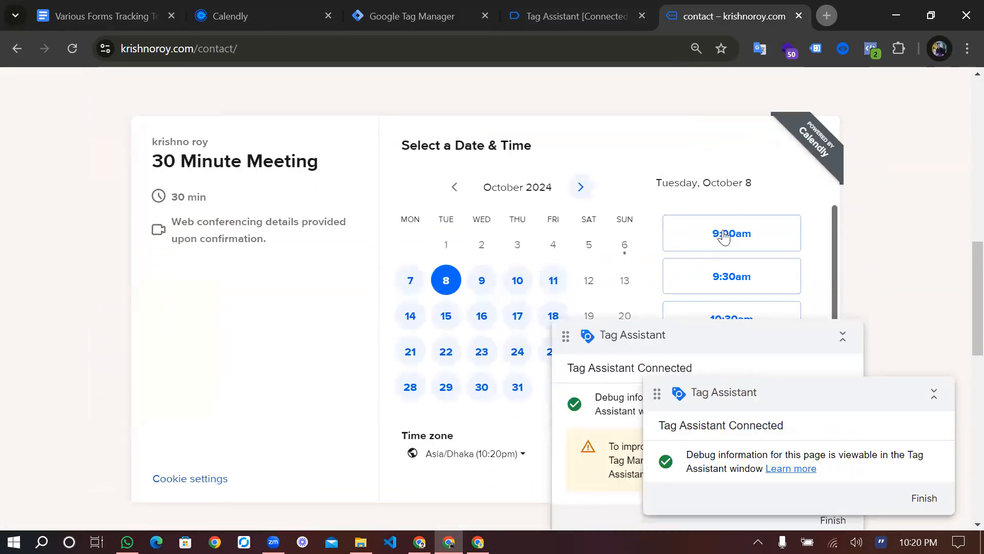
pyautogui.scroll(-1, 723, 236)
pyautogui.click(841, 276)
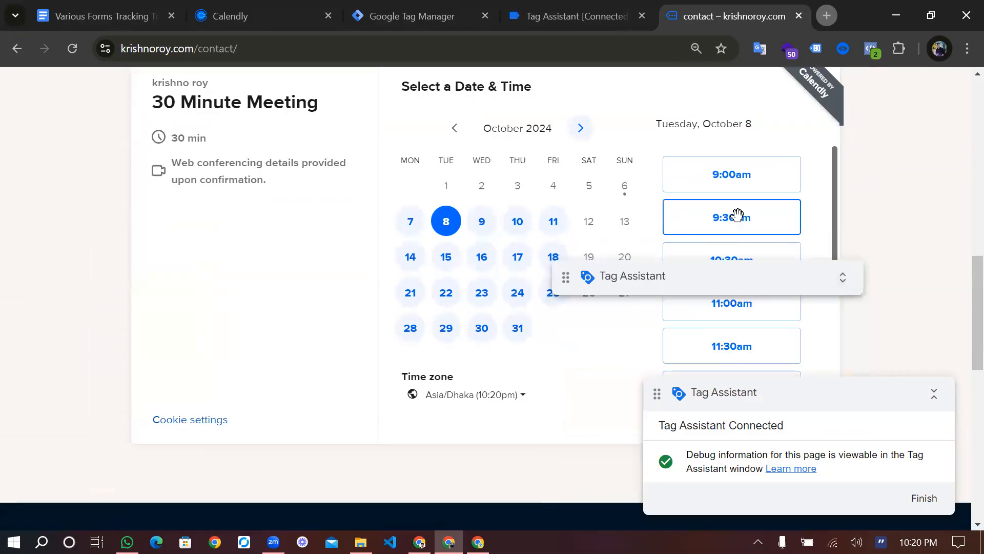
pyautogui.click(737, 216)
pyautogui.click(772, 218)
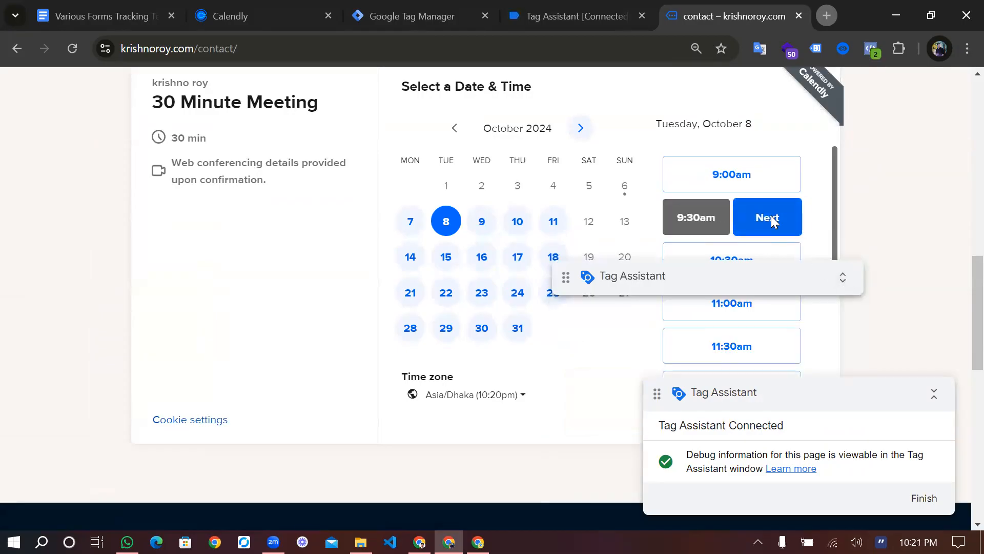
# Autofill the name and e-mail, add the note 'evemeeting', and schedule the event
pyautogui.click(436, 127)
pyautogui.click(510, 175)
pyautogui.click(471, 315)
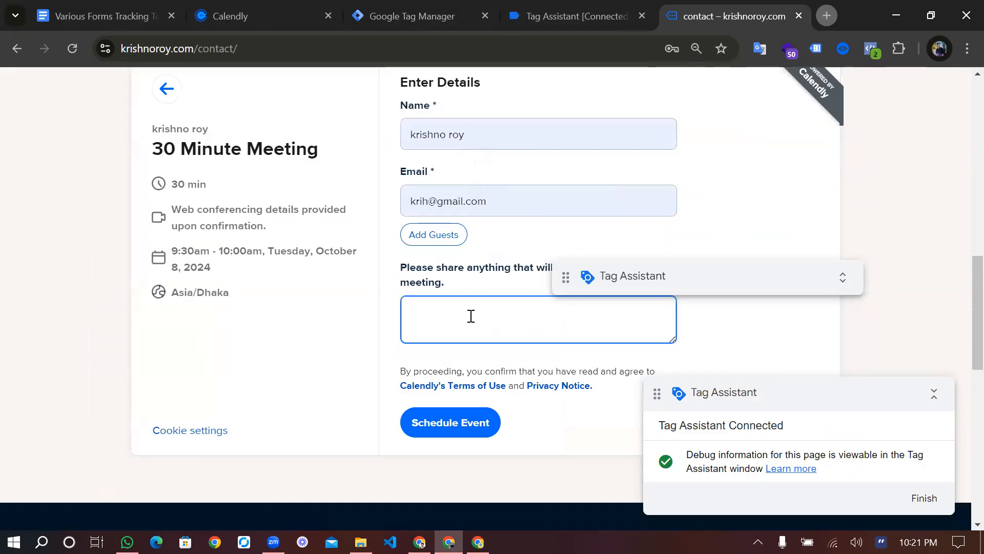
pyautogui.write('eve')
pyautogui.write('me')
pyautogui.write('eting')
pyautogui.click(455, 425)
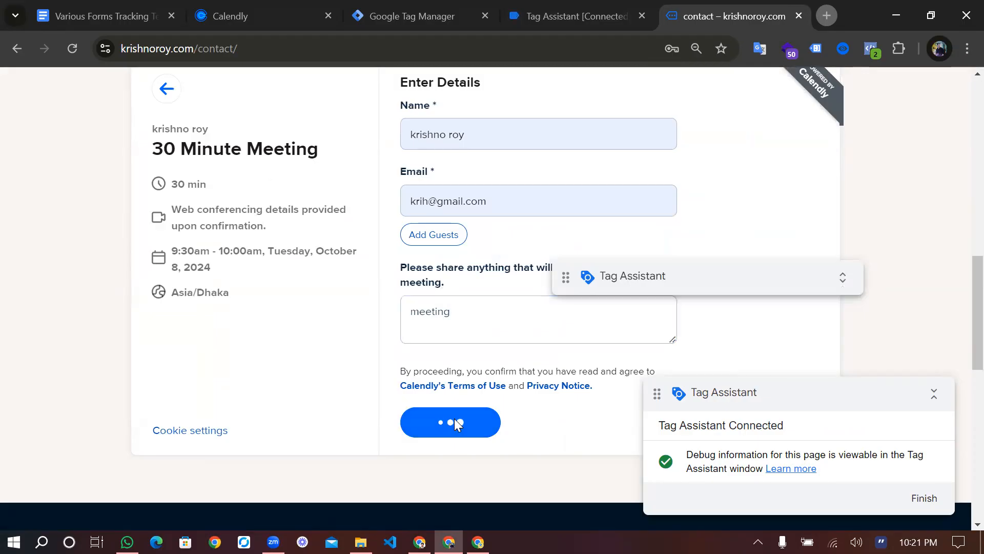
# Check the GA4-Calendly Booking tag fired on calendly message 22, then close its details
pyautogui.click(601, 7)
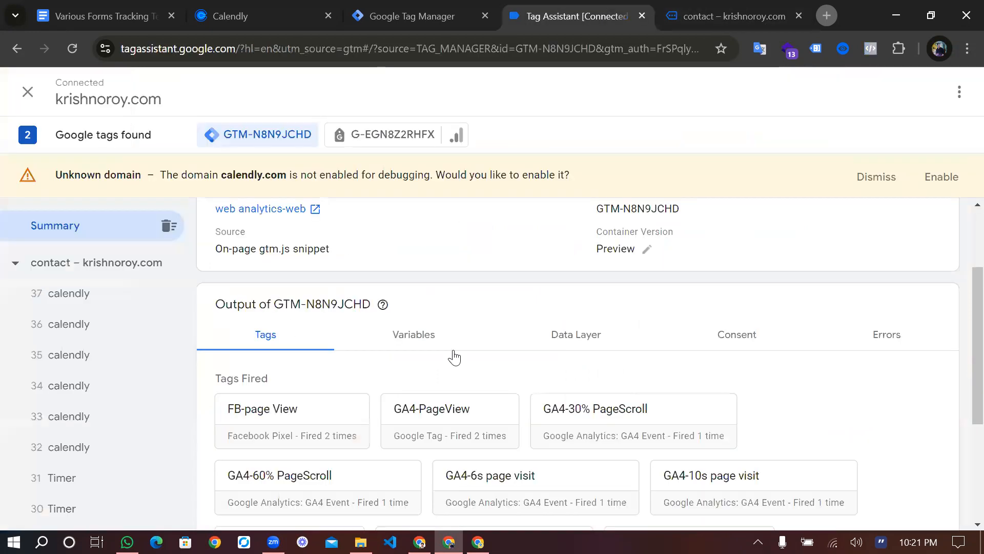
pyautogui.scroll(-4, 508, 365)
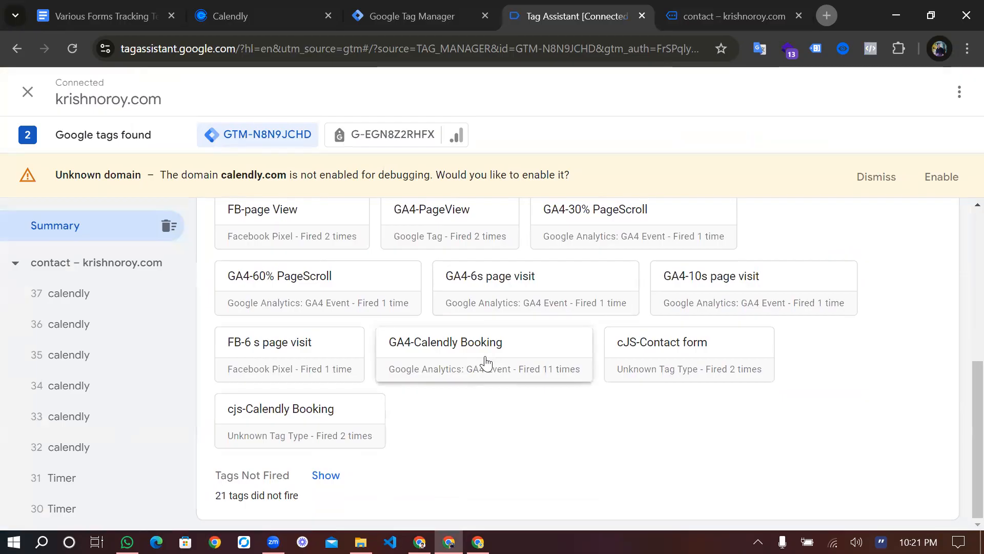
pyautogui.click(517, 367)
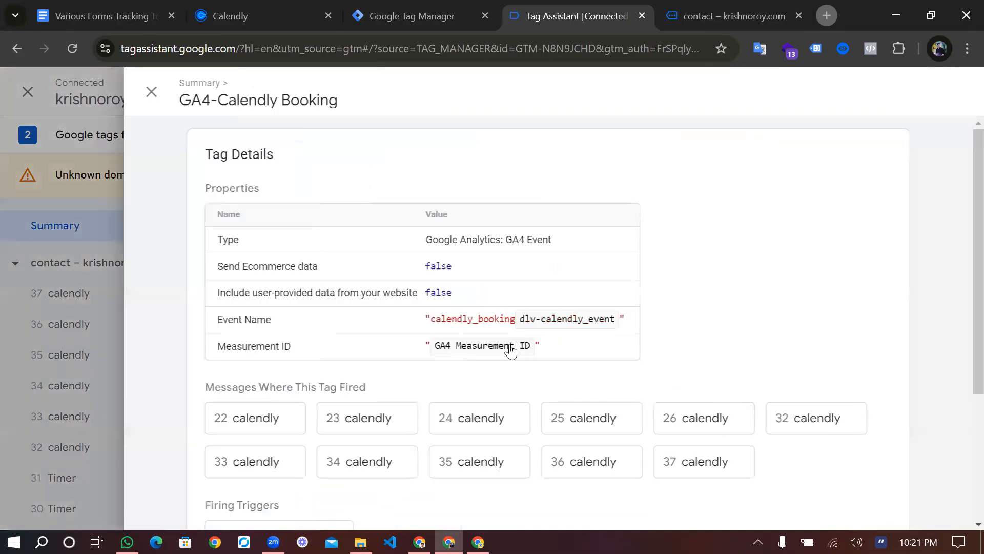
pyautogui.scroll(-2, 409, 333)
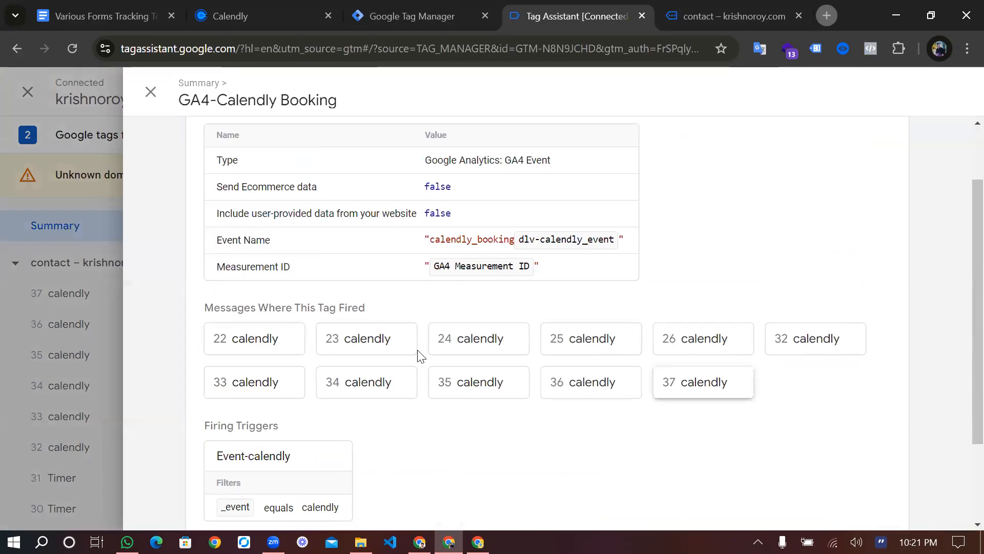
pyautogui.click(276, 351)
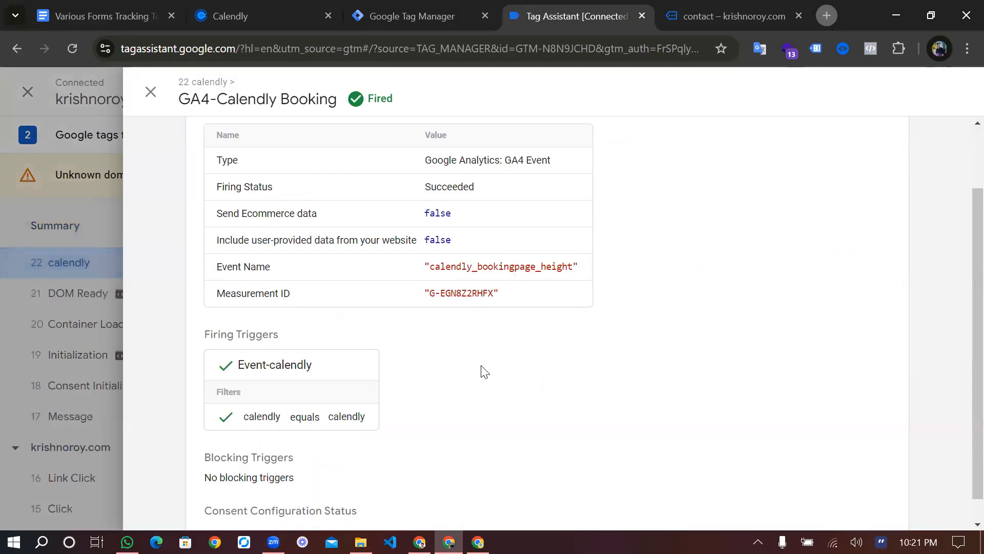
pyautogui.scroll(-1, 481, 371)
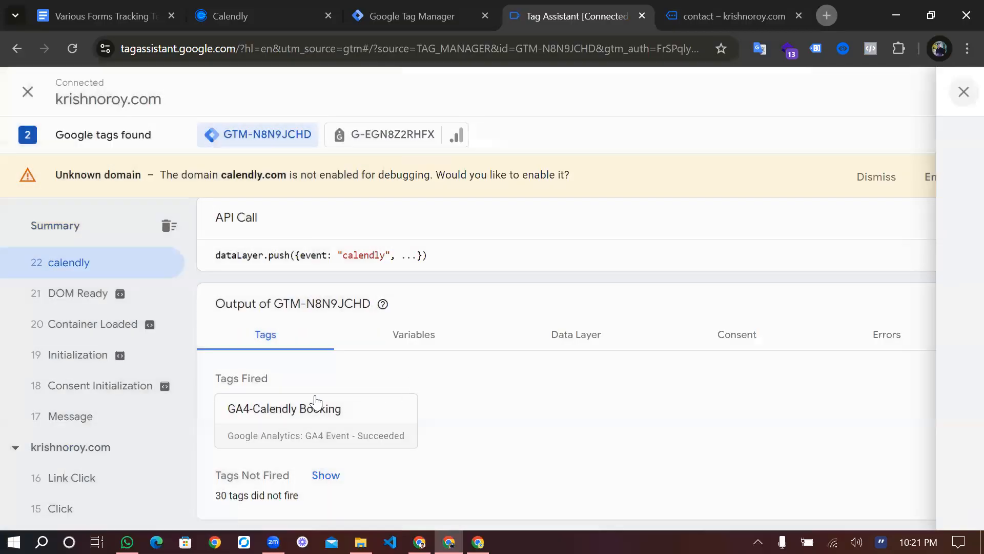
pyautogui.click(315, 401)
pyautogui.scroll(-3, 379, 402)
pyautogui.click(153, 93)
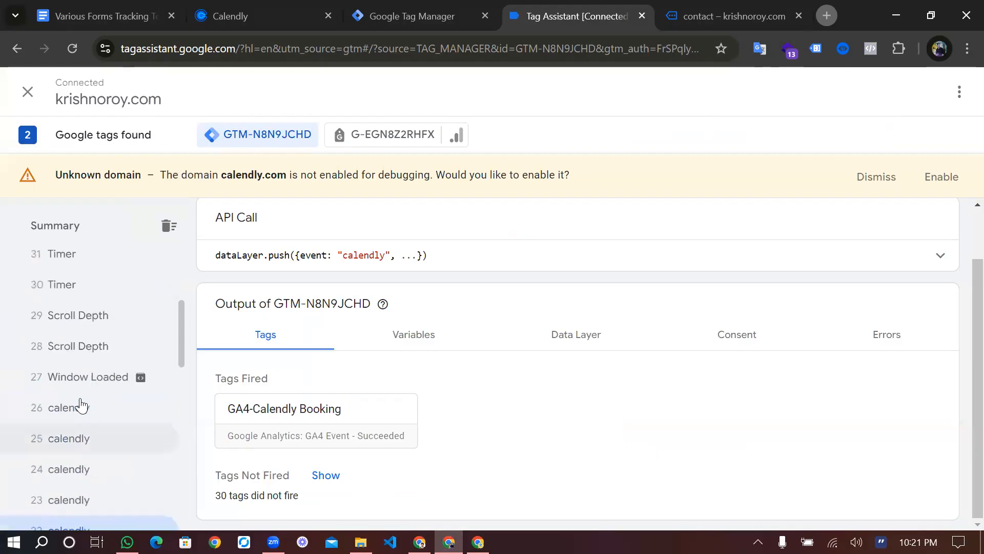
# Step through calendly messages 32–37 and read message 37's data layer, showing page_height
pyautogui.scroll(3, 80, 402)
pyautogui.click(78, 445)
pyautogui.click(82, 421)
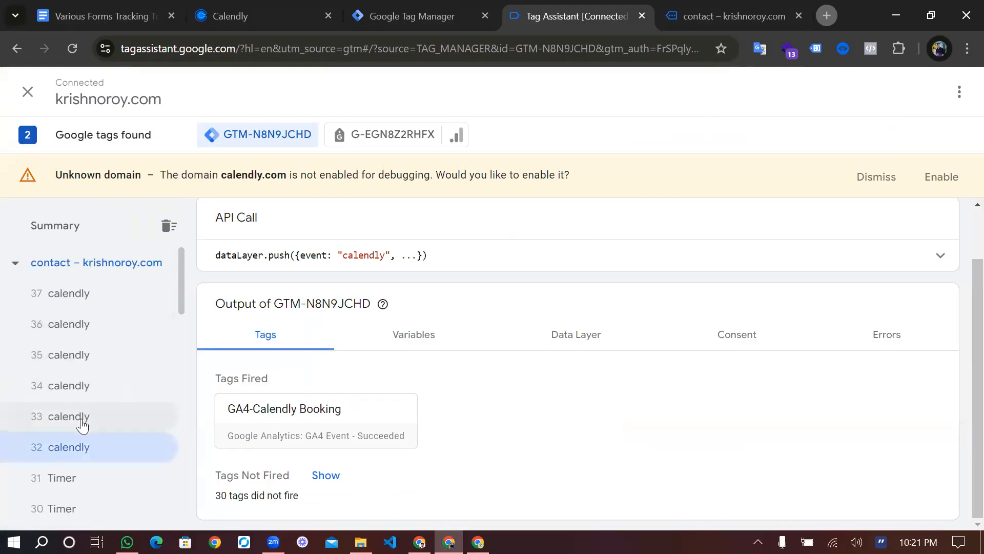
pyautogui.click(89, 391)
pyautogui.click(88, 354)
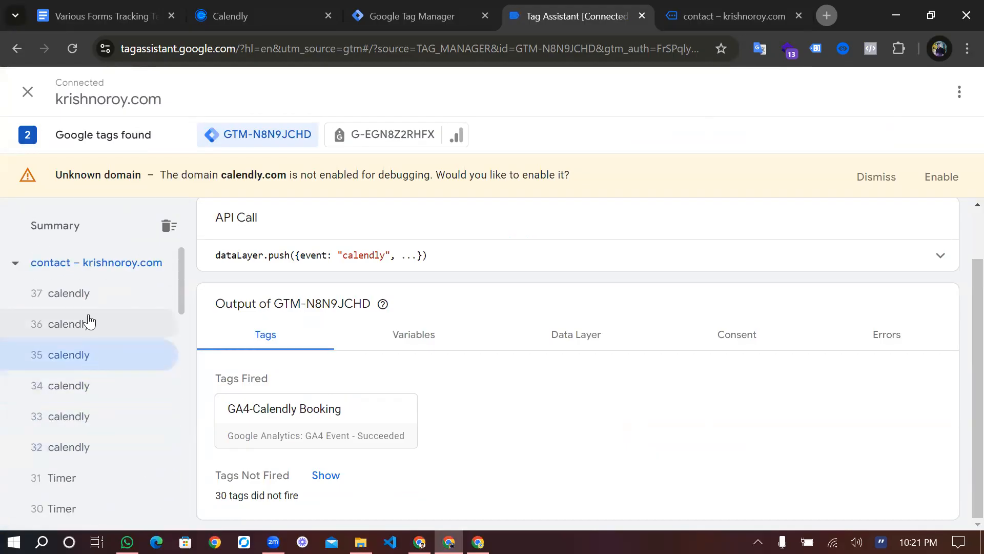
pyautogui.click(89, 322)
pyautogui.click(92, 301)
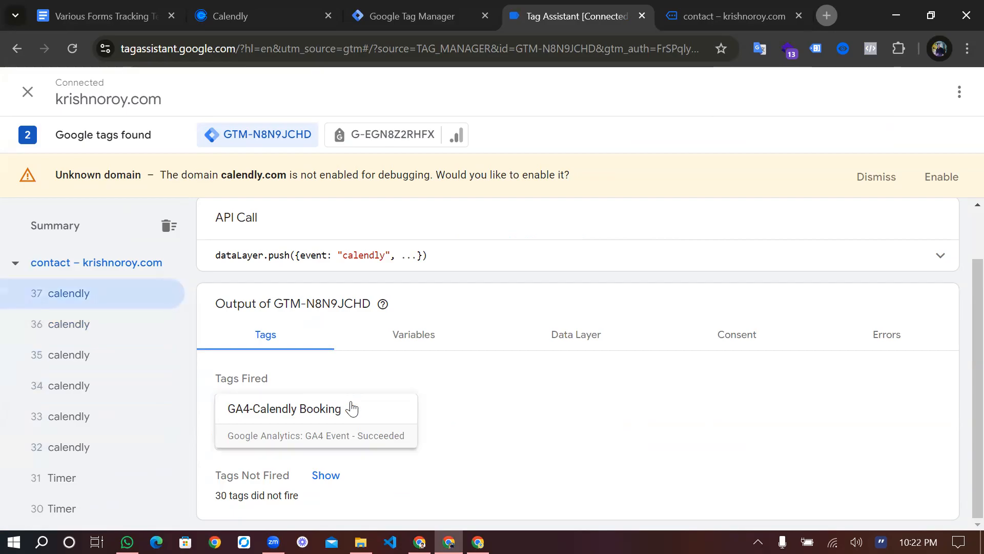
pyautogui.click(581, 335)
pyautogui.scroll(-8, 492, 389)
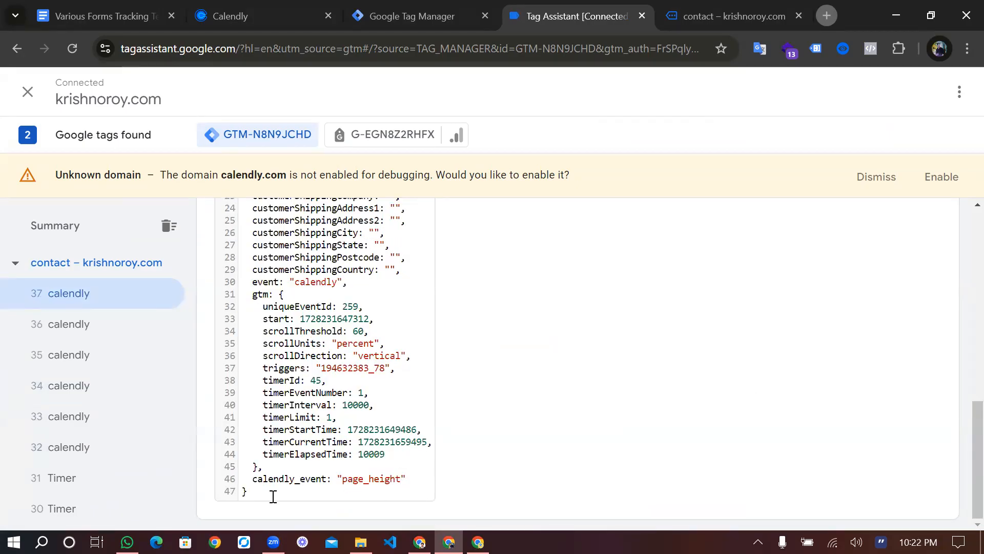
pyautogui.moveTo(343, 478); pyautogui.dragTo(403, 481)
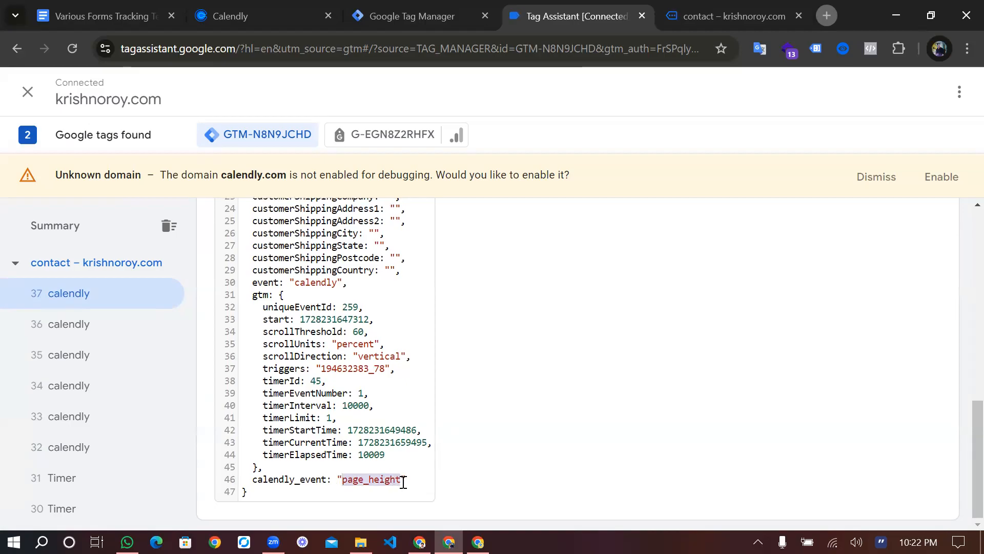
# Revisit messages 36 to 32, finding event_scheduled at 35 and date_and_time_selected at 33
pyautogui.click(82, 327)
pyautogui.click(101, 352)
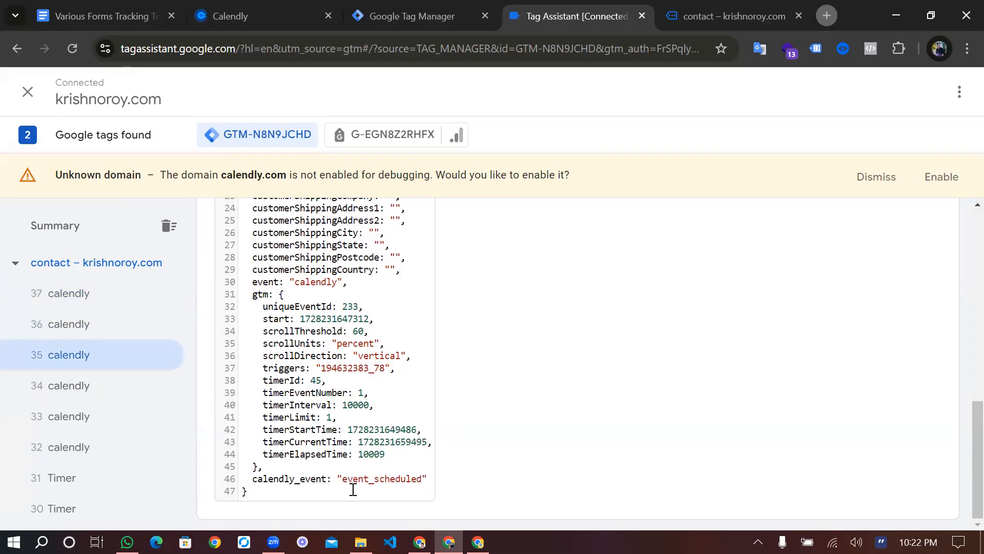
pyautogui.moveTo(343, 479); pyautogui.dragTo(423, 484)
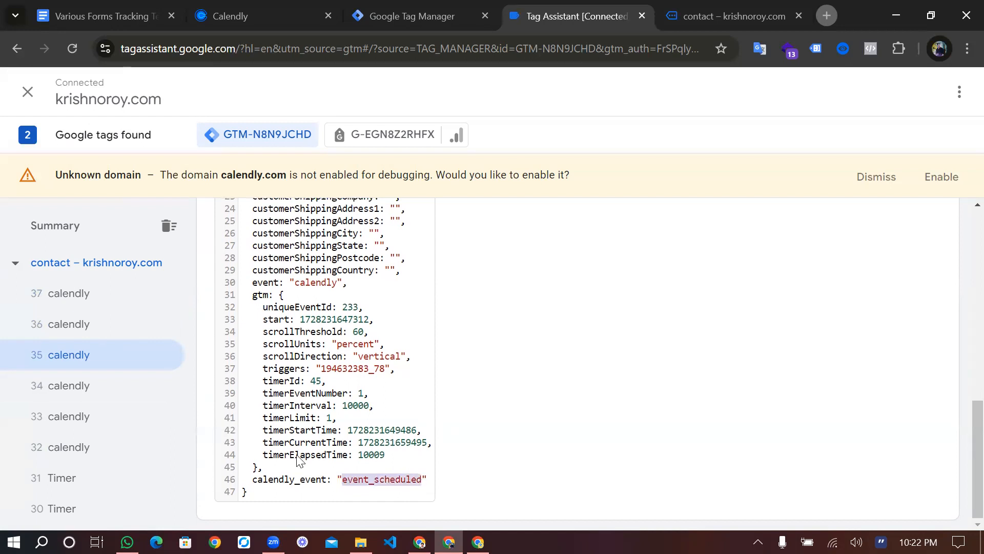
pyautogui.click(74, 399)
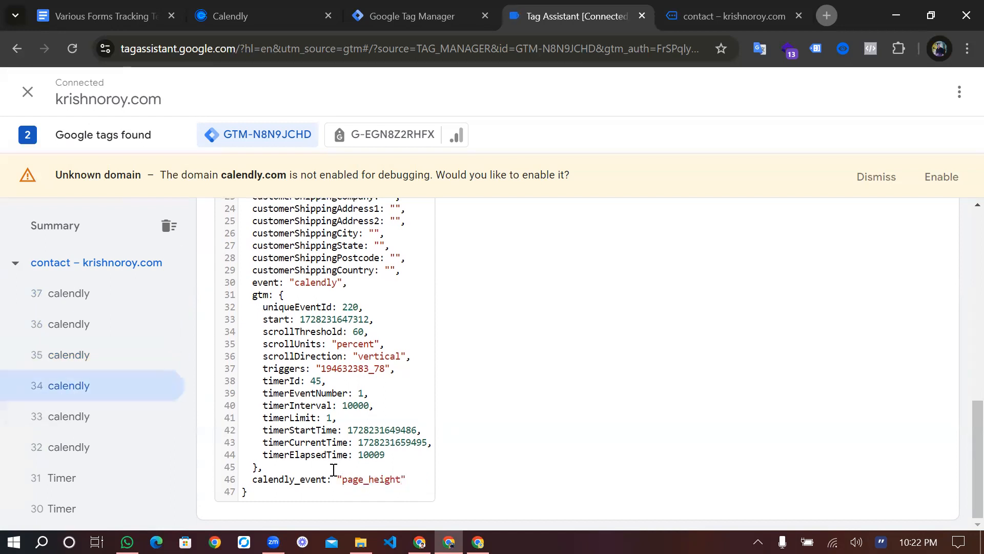
pyautogui.click(90, 416)
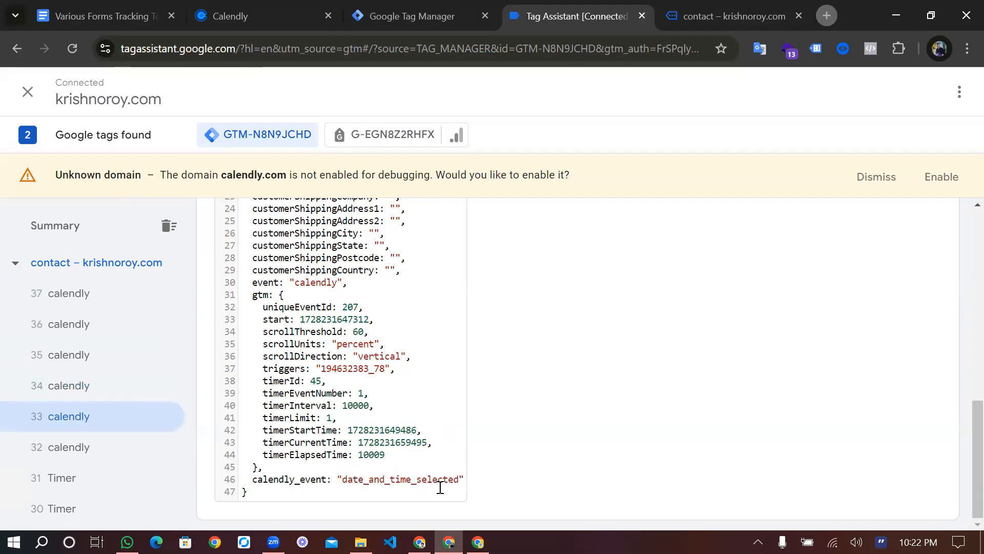
pyautogui.click(90, 446)
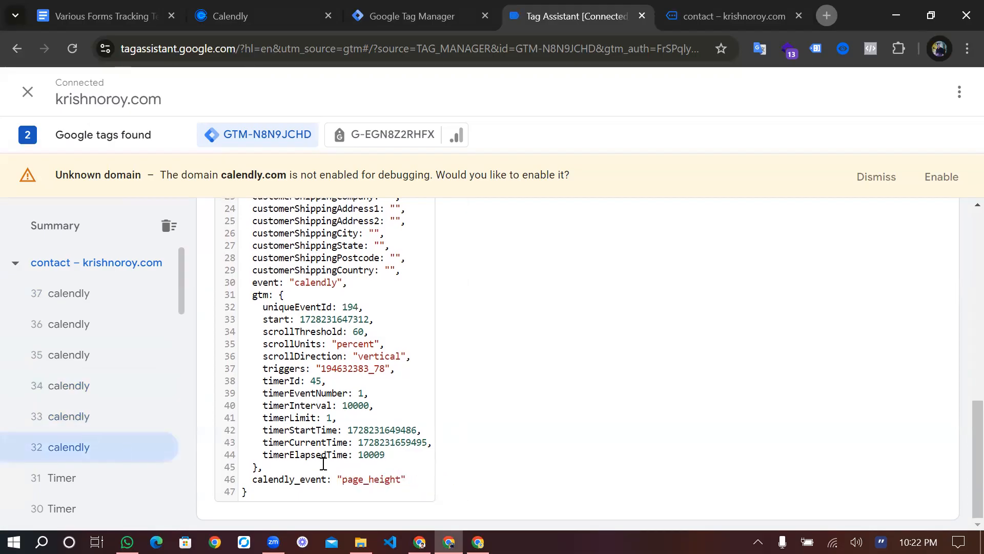
pyautogui.click(99, 414)
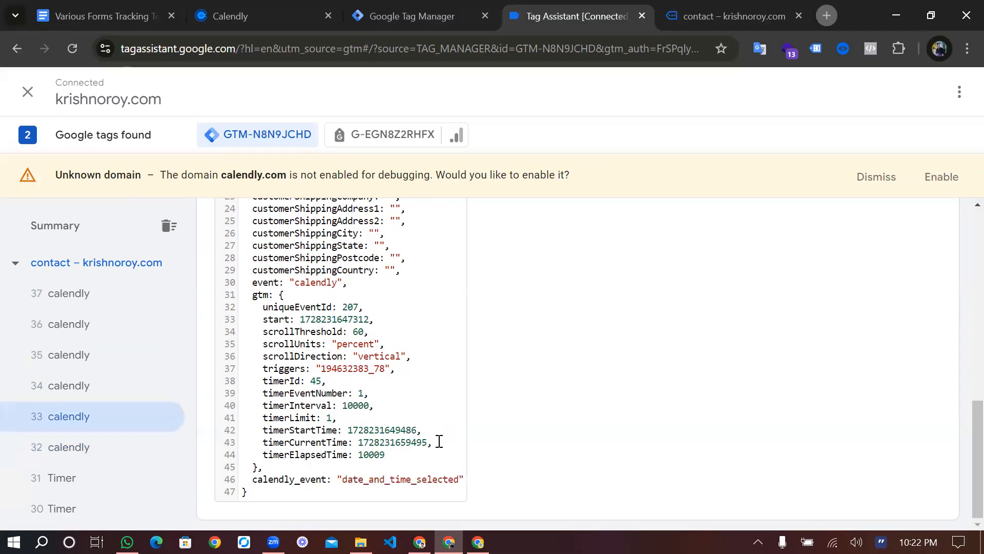
# Return to the contact page's reloaded Calendly widget, then search 'Calendly Booking' in a new tab
pyautogui.click(766, 8)
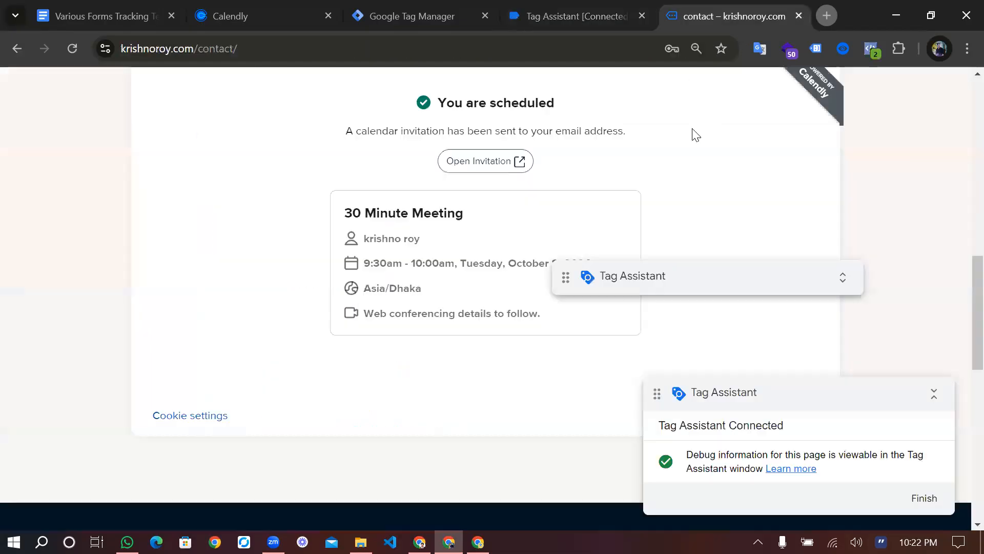
pyautogui.scroll(4, 354, 233)
pyautogui.scroll(-1, 354, 234)
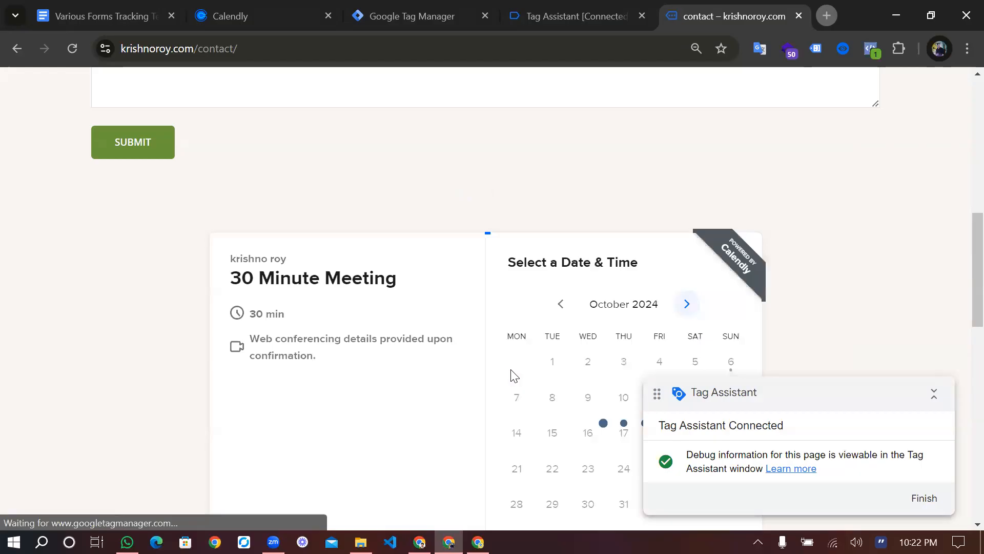
pyautogui.scroll(-2, 512, 374)
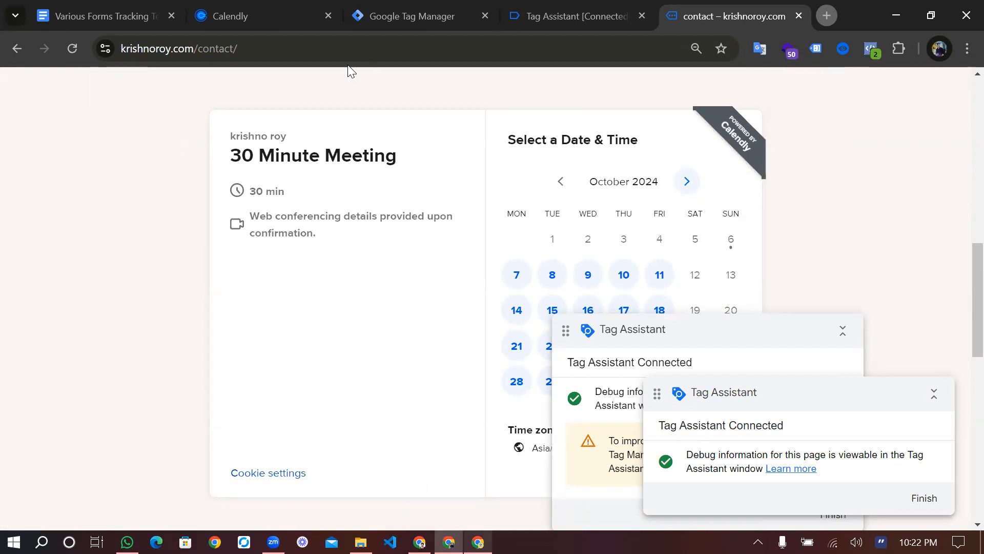
pyautogui.hotkey('alt', 'Tab')
pyautogui.write('Calendly Booking')
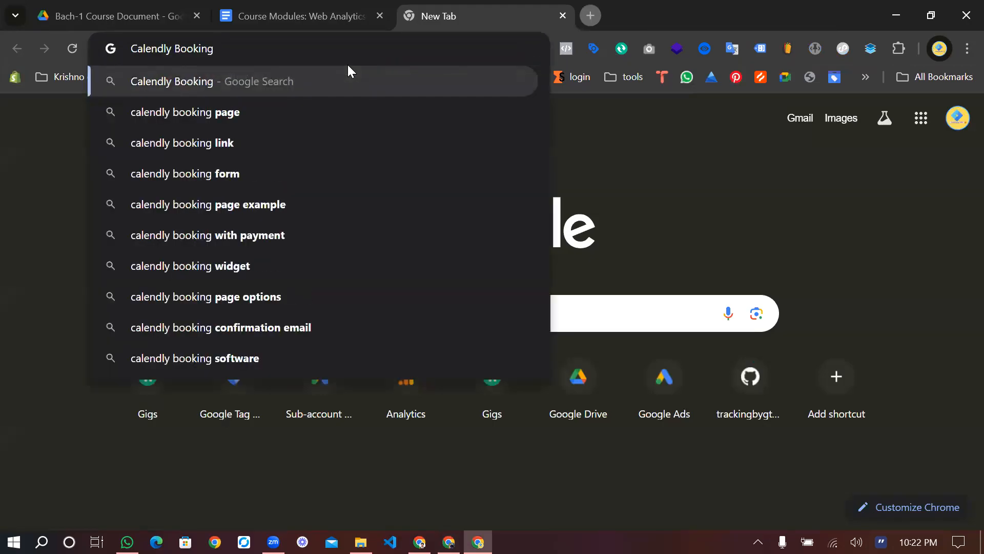
# Search 'calendly booking form' and open Calendly's blog article on Calendly forms
pyautogui.click(231, 169)
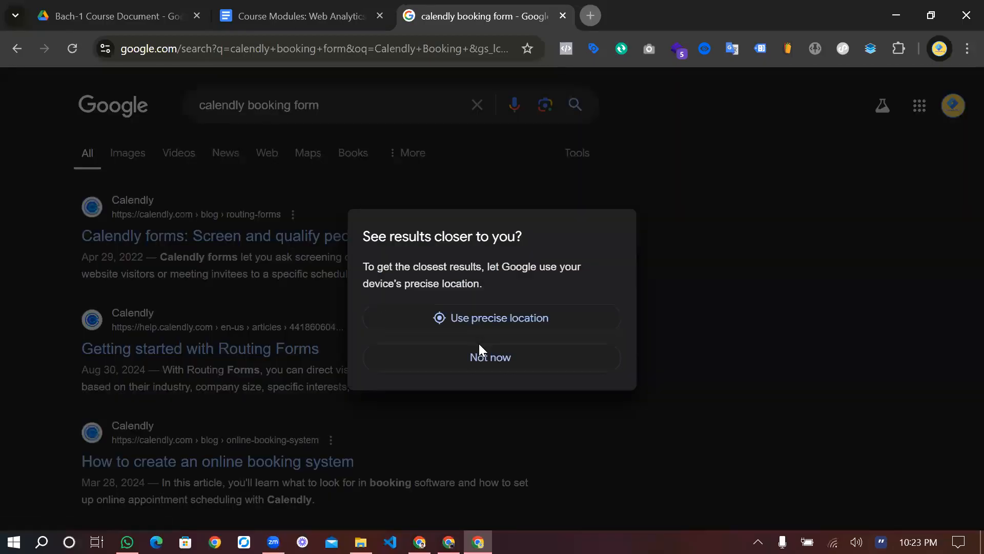
pyautogui.click(478, 351)
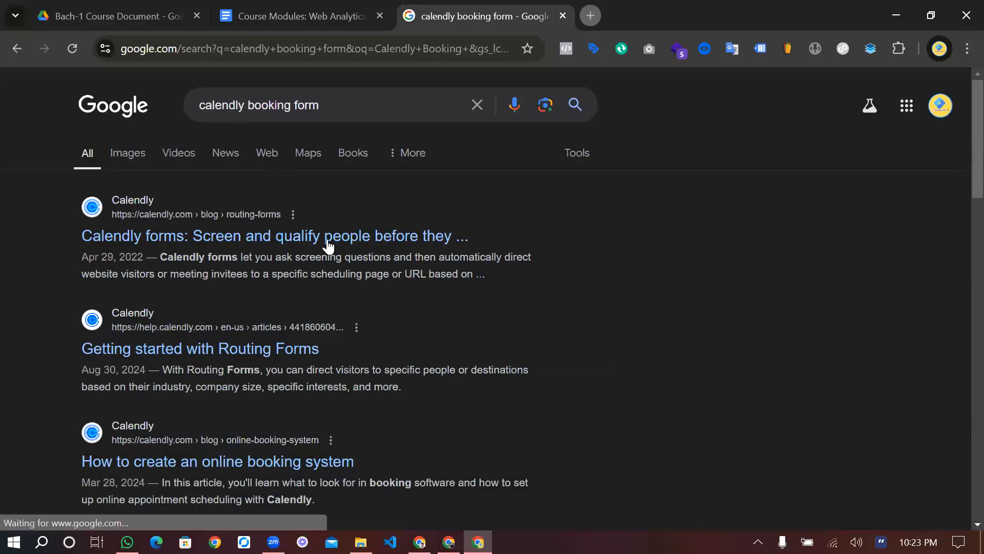
pyautogui.click(327, 238)
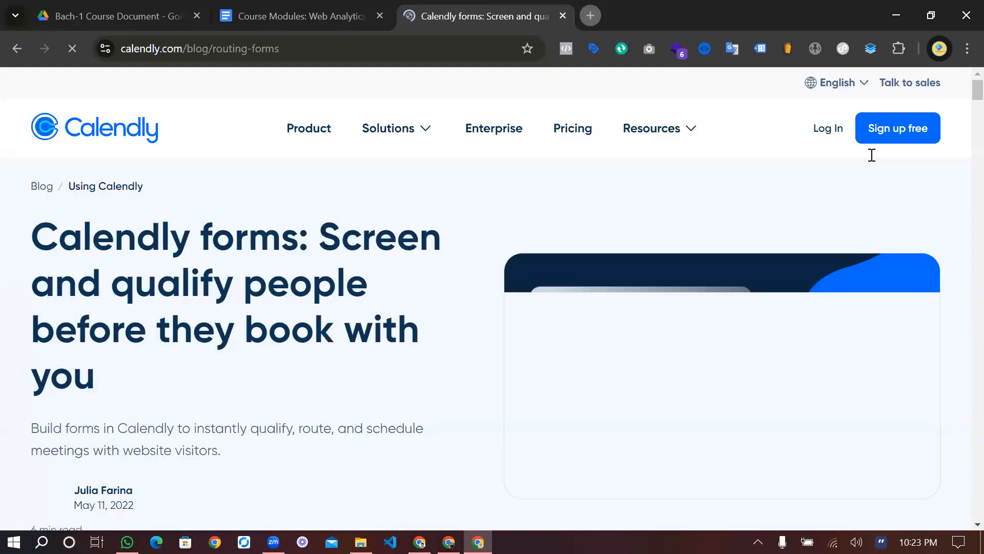
# Copy the article's web address and switch over to WhatsApp
pyautogui.doubleClick(367, 40)
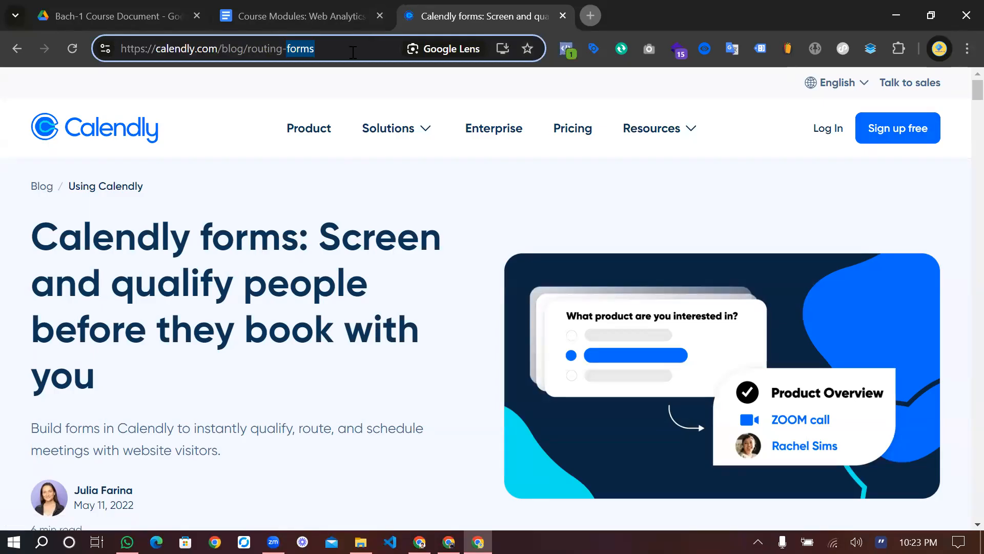
pyautogui.hotkey('ctrl', 'a')
pyautogui.hotkey('ctrl', 'c')
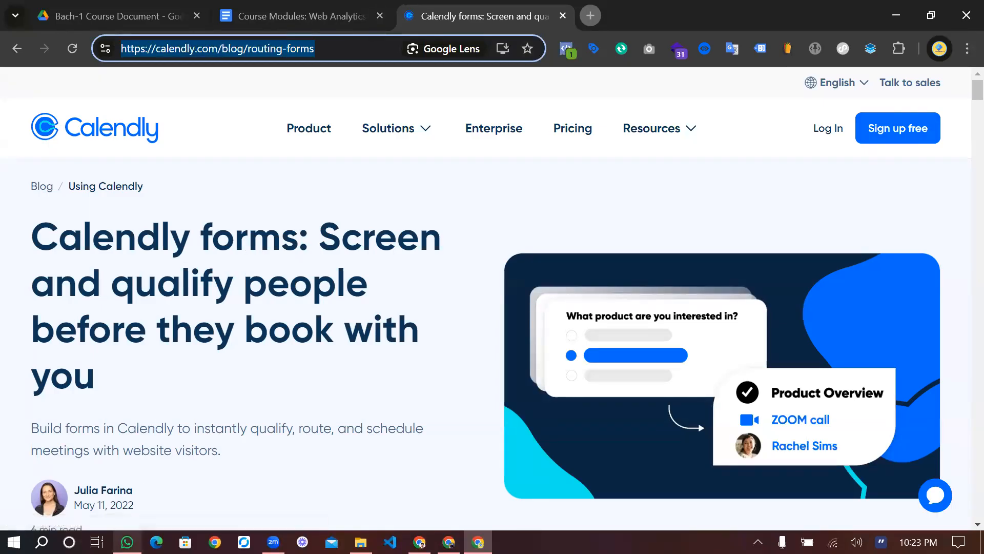
pyautogui.click(127, 542)
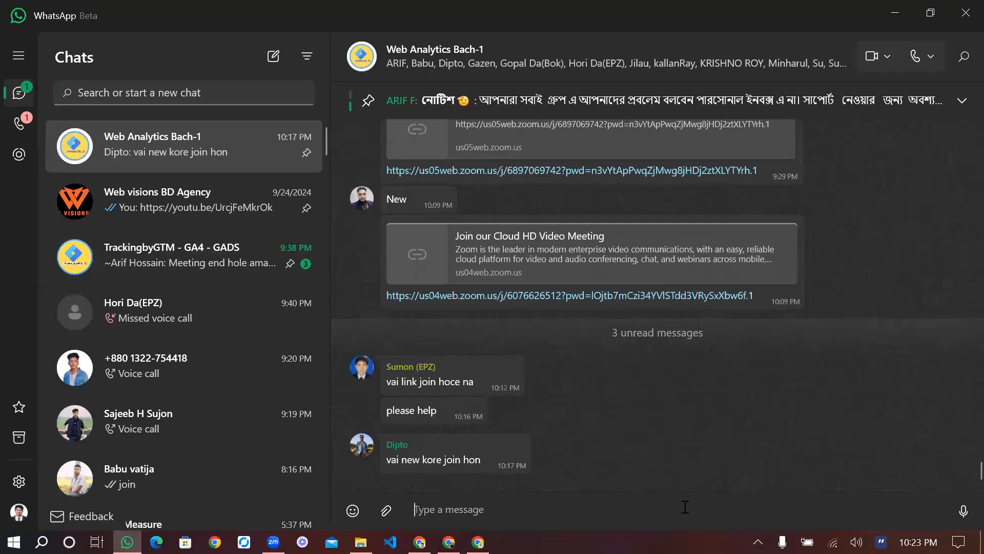
# Paste and send the Calendly article link to the Web Analytics Bach-1 group, then return to the browser
pyautogui.hotkey('ctrl', 'v')
pyautogui.press('Return')
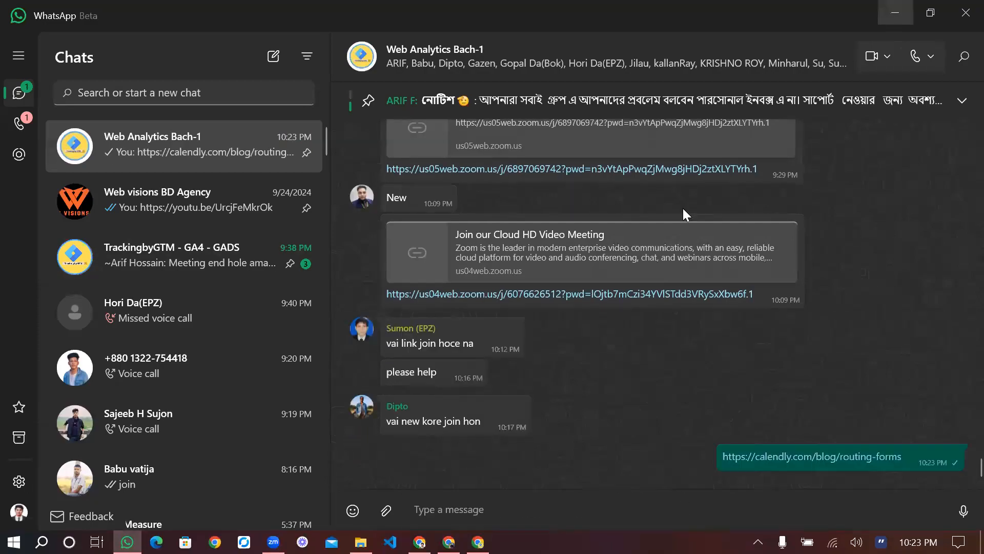
pyautogui.hotkey('alt', 'Tab')
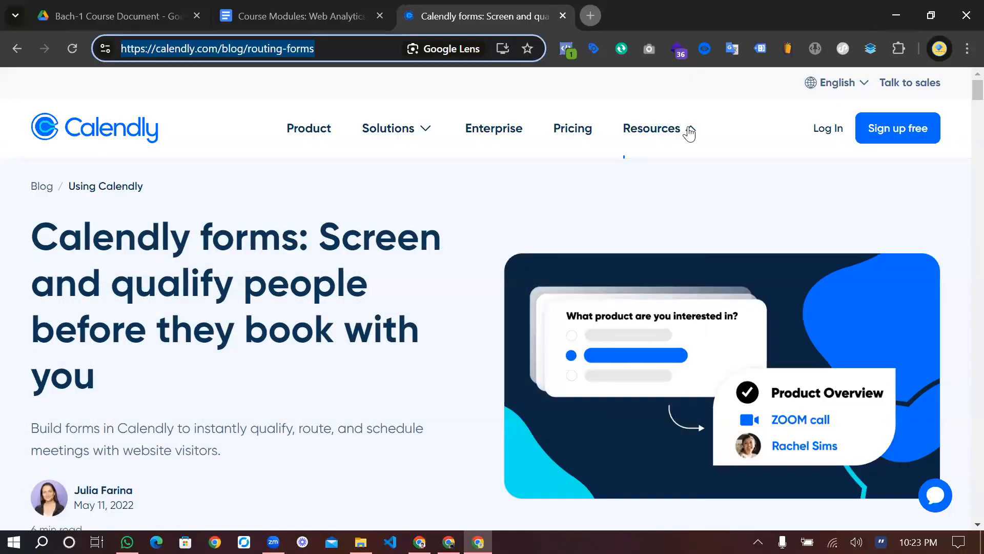
pyautogui.moveTo(690, 133)
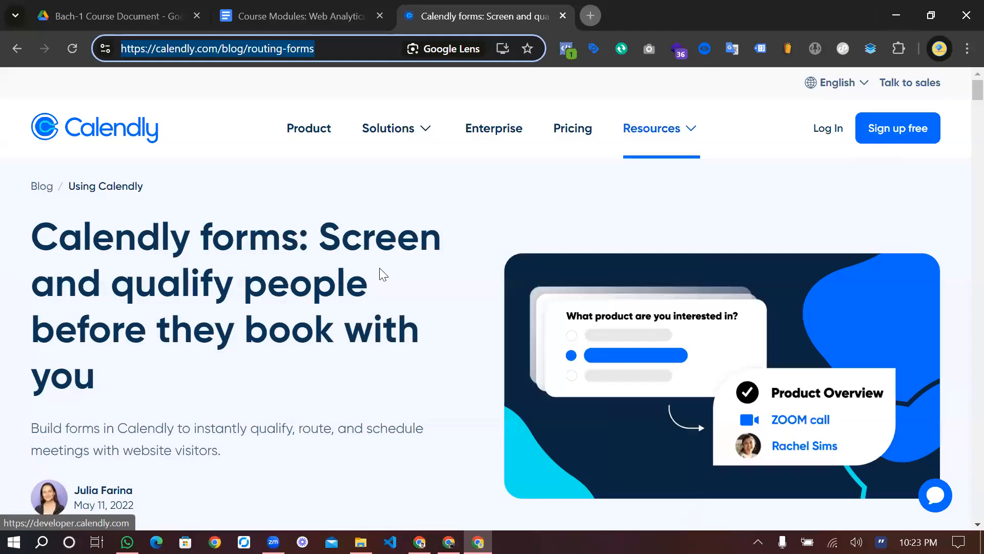
pyautogui.hotkey('alt', 'Tab')
# Open the sharing options for the 30 Minute Meeting on Calendly's Event types page
pyautogui.click(271, 10)
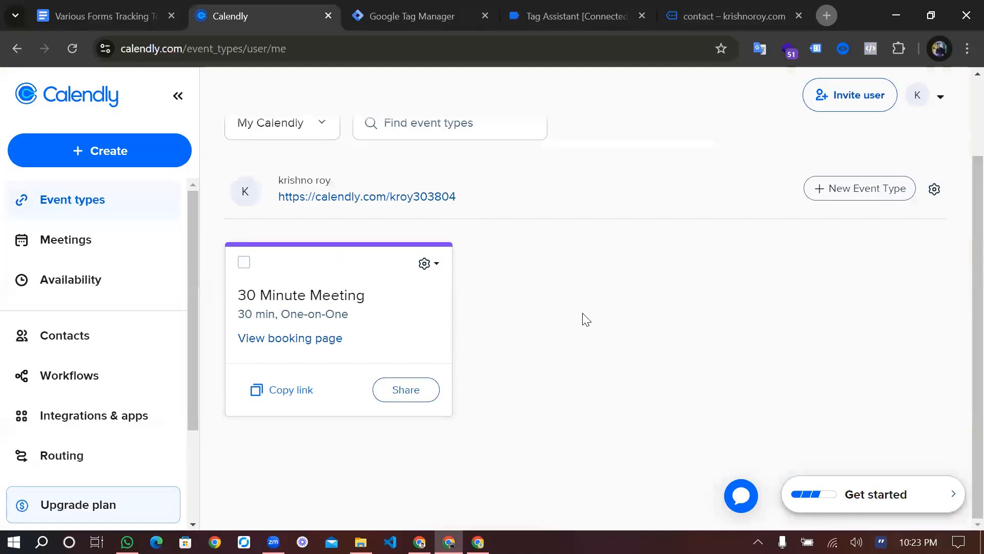
pyautogui.click(415, 387)
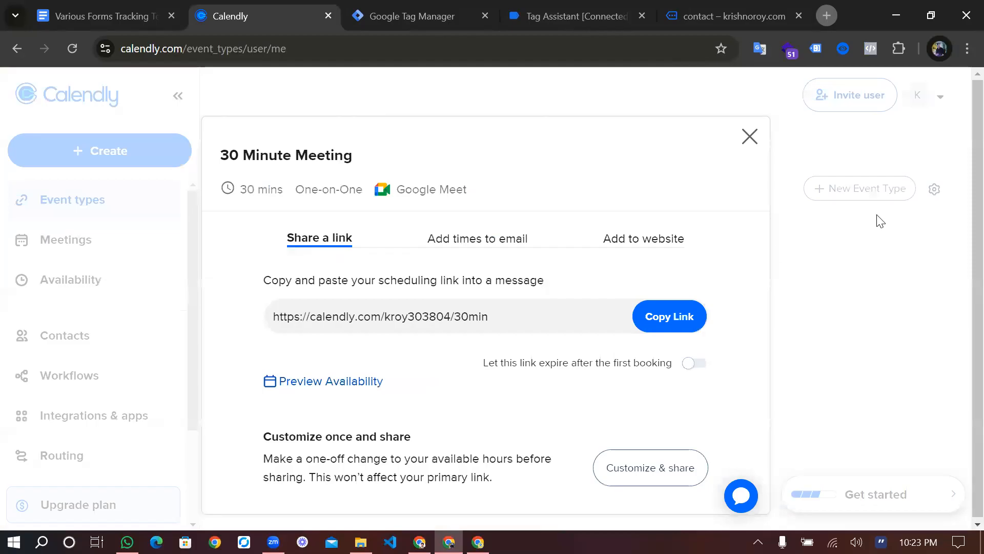
pyautogui.click(749, 137)
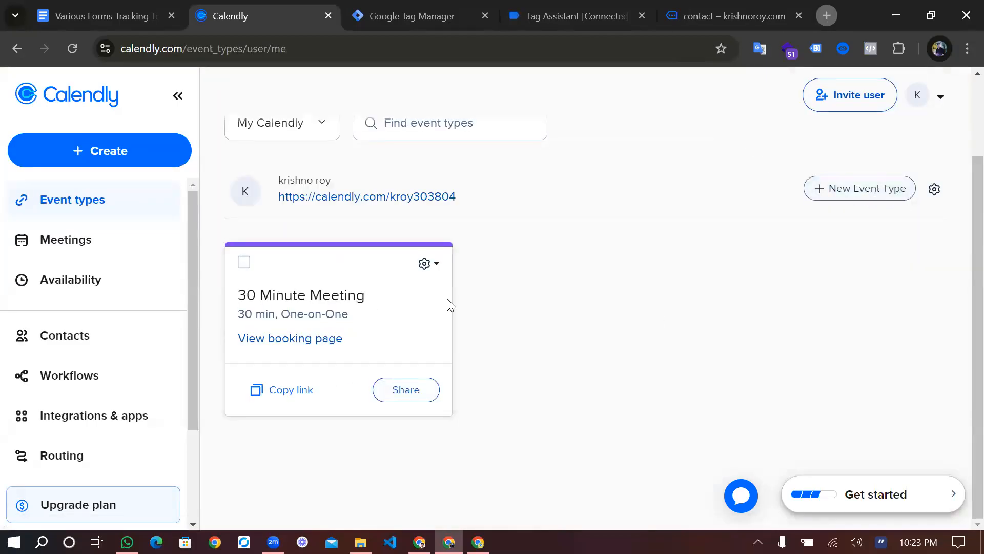
pyautogui.click(409, 394)
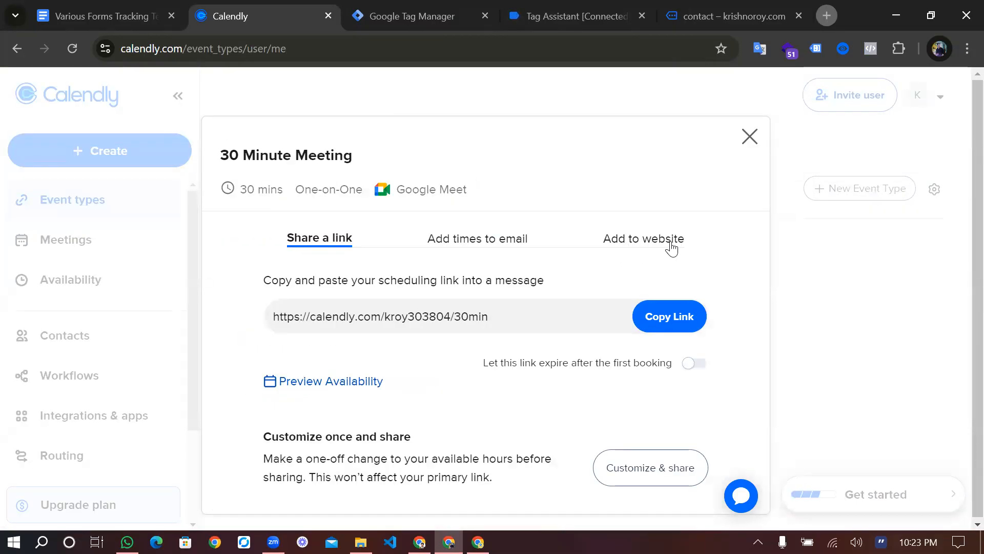
# Choose Add to website > Inline Embed, continue, and copy the embed code
pyautogui.click(671, 248)
pyautogui.scroll(-3, 579, 299)
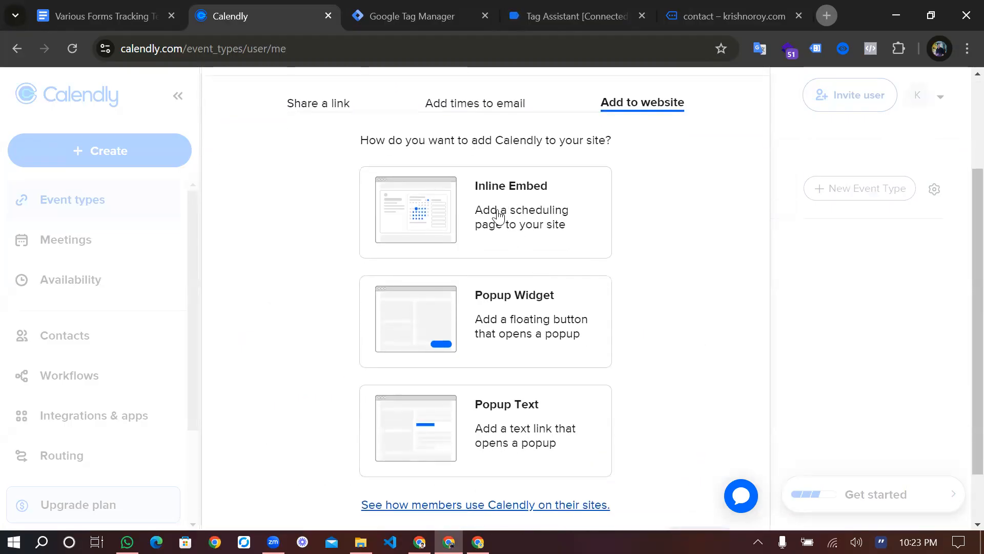
pyautogui.click(494, 214)
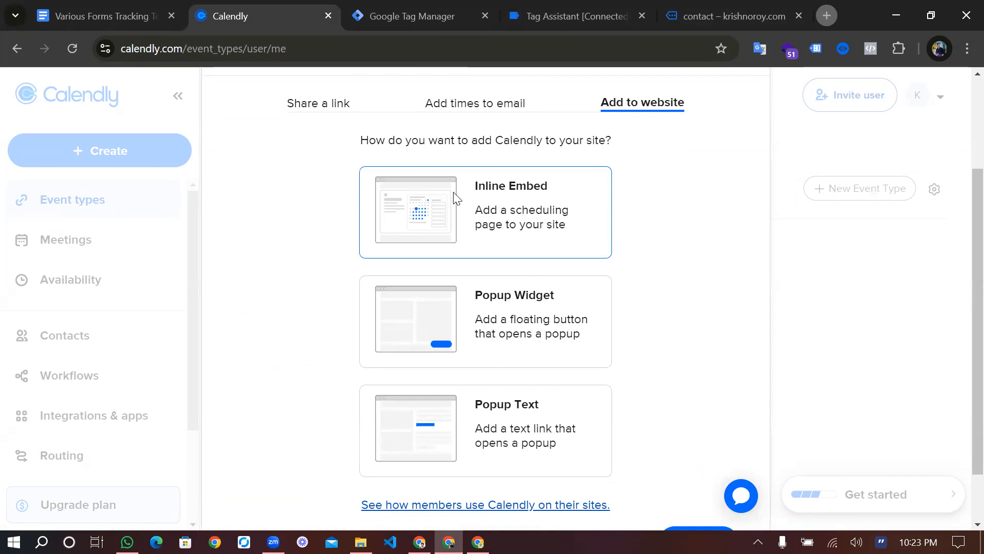
pyautogui.scroll(-2, 743, 301)
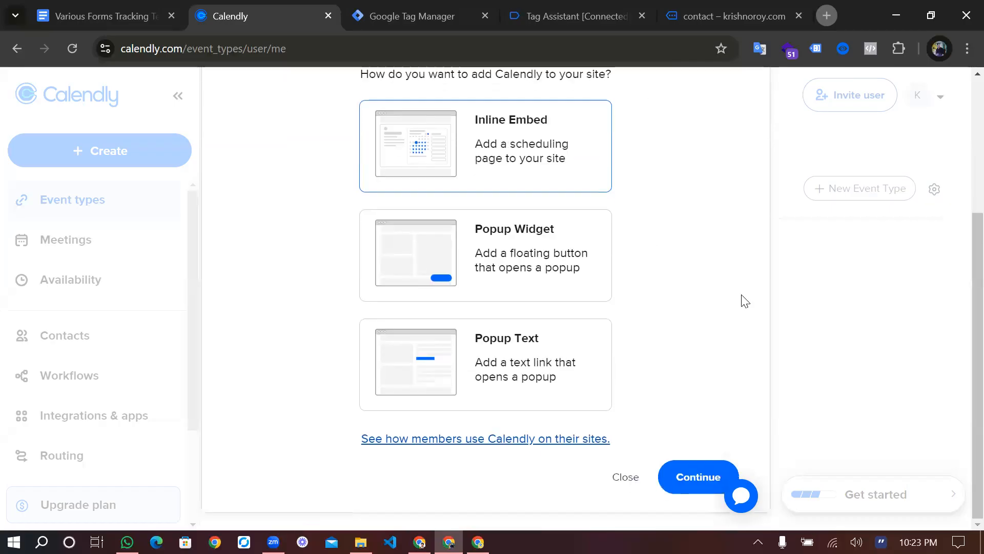
pyautogui.click(711, 465)
pyautogui.scroll(1, 602, 237)
pyautogui.scroll(1, 603, 240)
pyautogui.scroll(-1, 603, 240)
pyautogui.click(701, 505)
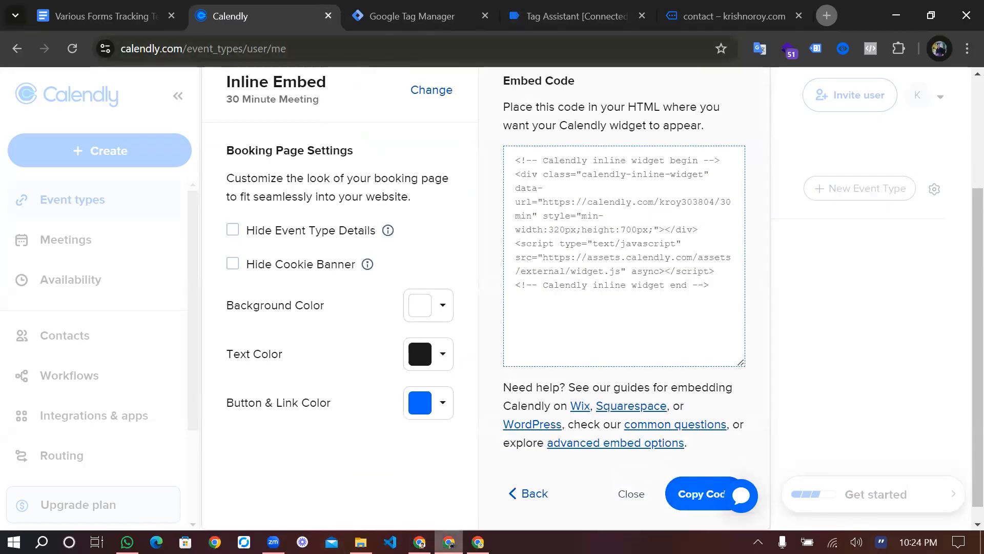
pyautogui.click(478, 542)
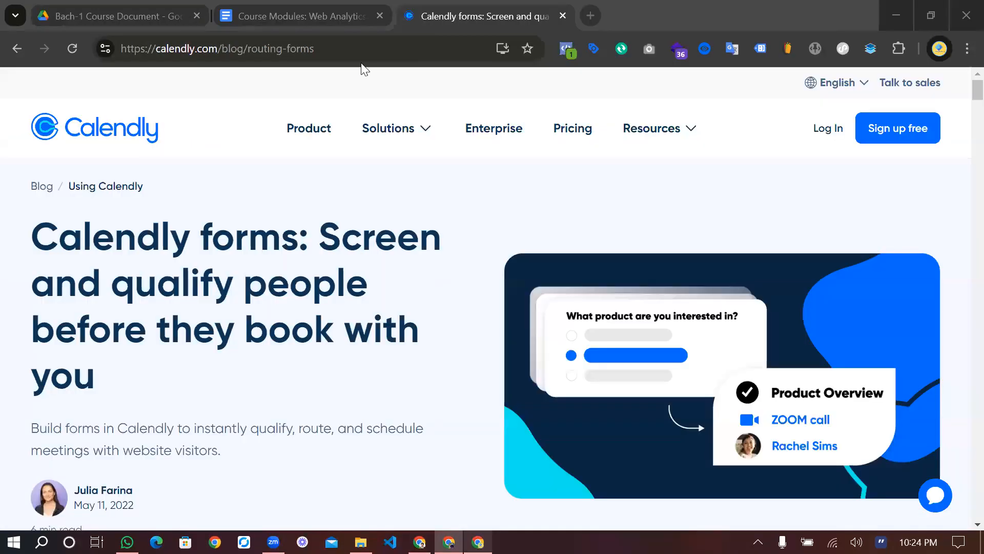
# Log in to the krishnoroy.com WordPress admin in a new tab
pyautogui.click(361, 60)
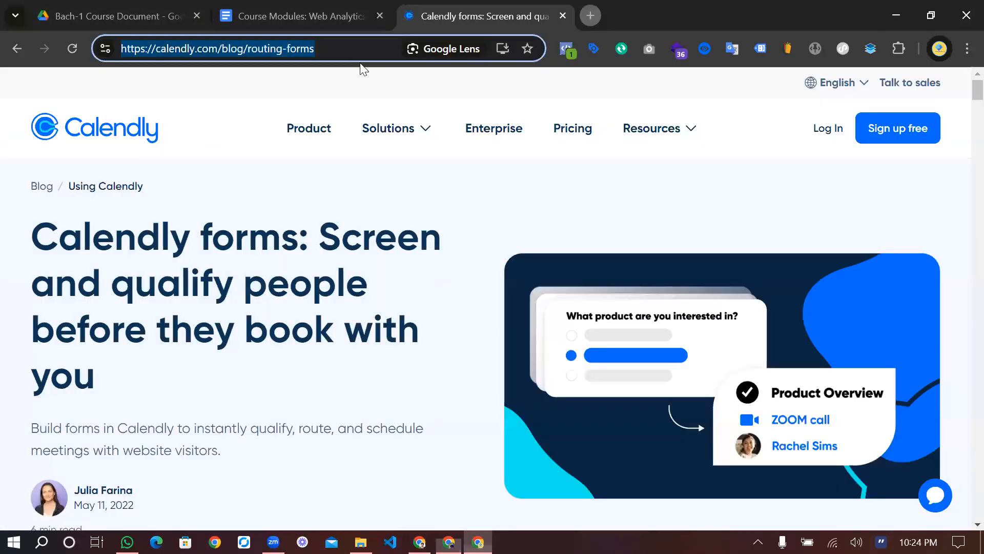
pyautogui.hotkey('ctrl', 't')
pyautogui.write('krishnoroy.com/wp-admin')
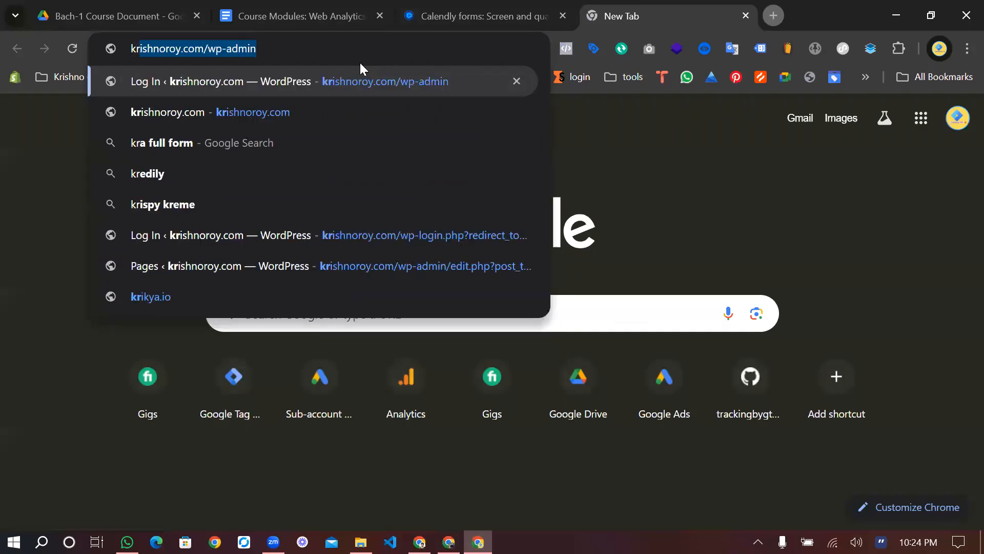
pyautogui.press('Return')
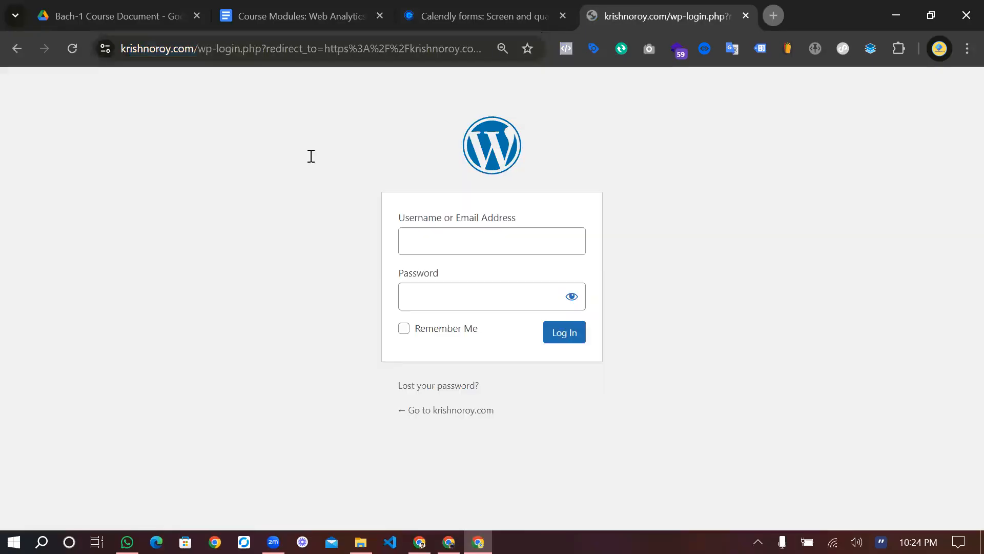
pyautogui.click(561, 337)
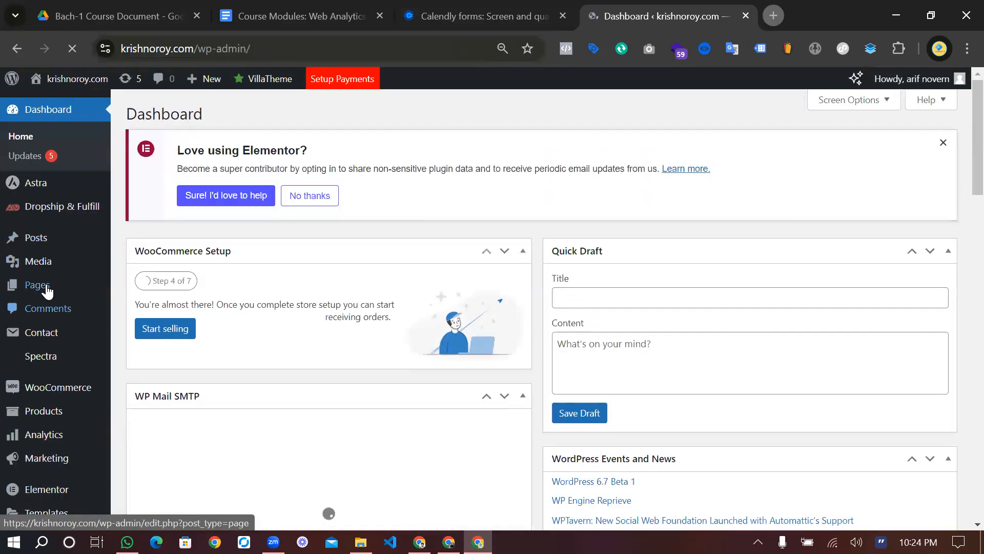
# From the Pages list, open the Contact page in the Elementor editor
pyautogui.click(45, 287)
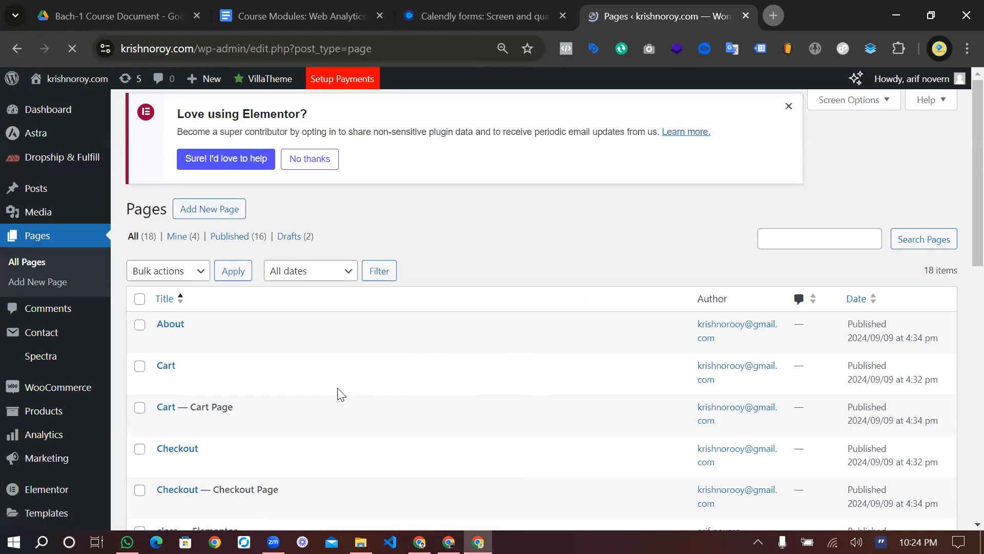
pyautogui.scroll(-3, 201, 399)
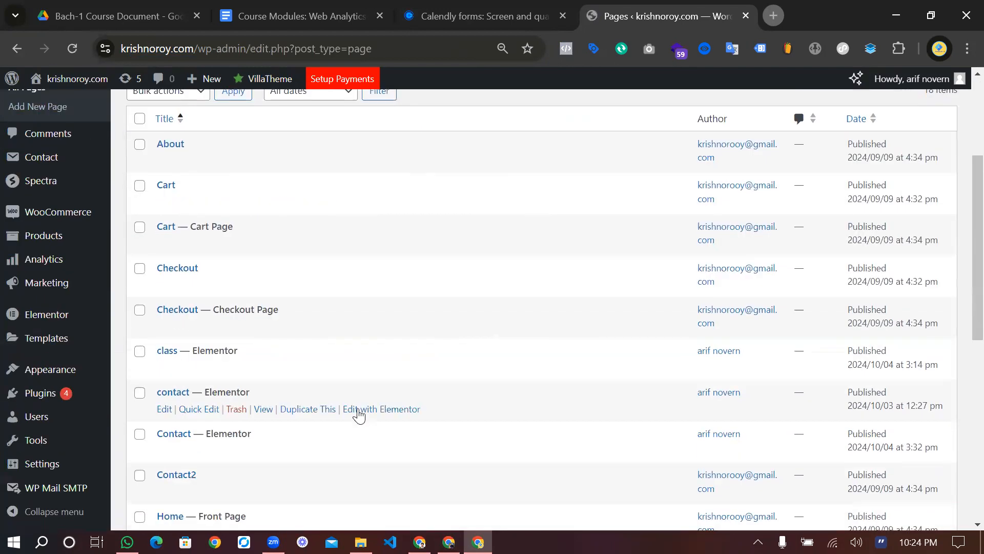
pyautogui.rightClick(363, 410)
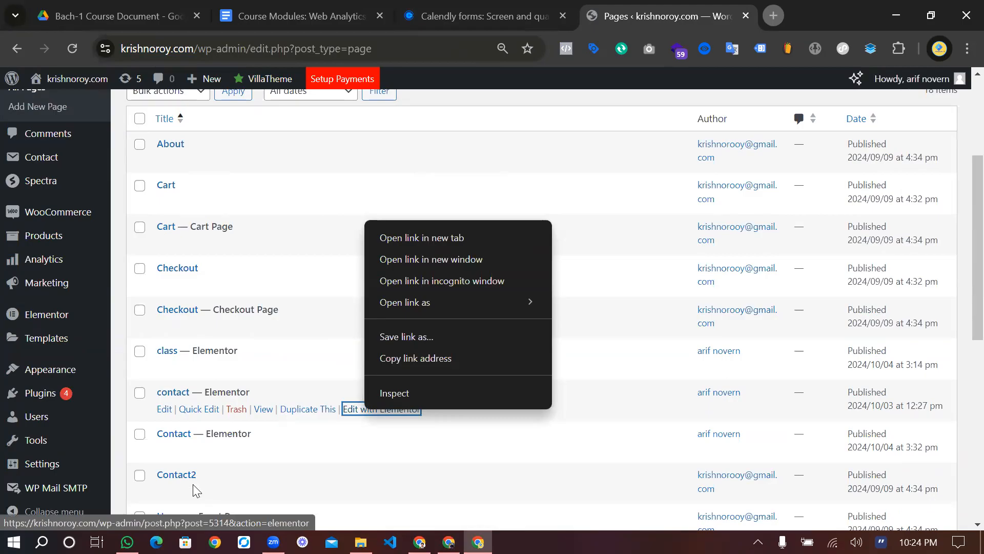
pyautogui.scroll(-1, 192, 485)
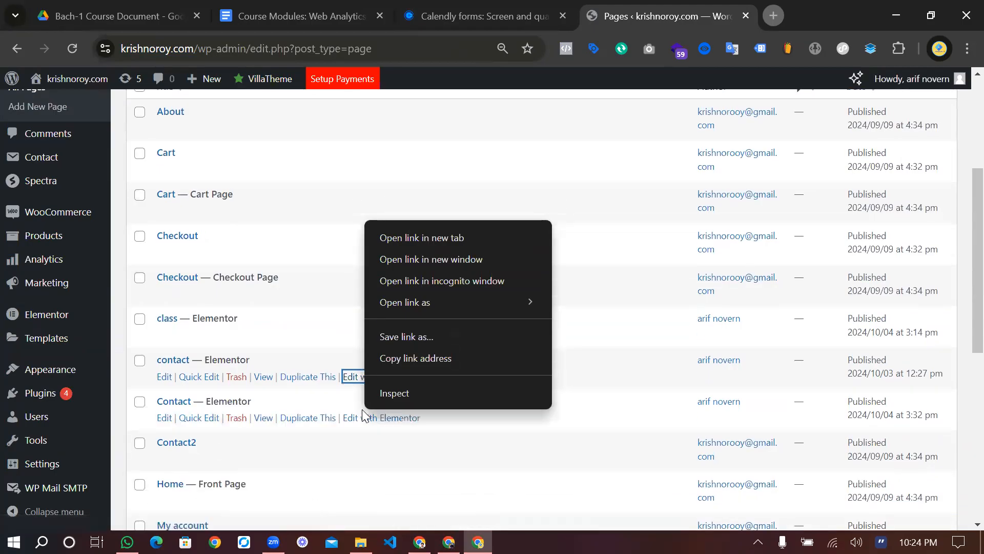
pyautogui.click(369, 418)
pyautogui.rightClick(369, 418)
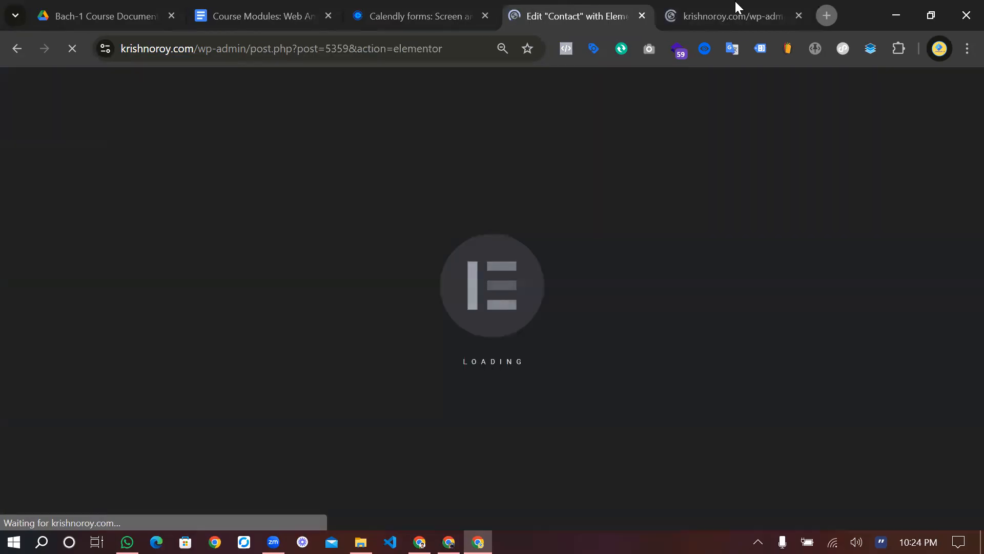
# Add a new flexbox container in the empty area below the YouTube video
pyautogui.click(685, 24)
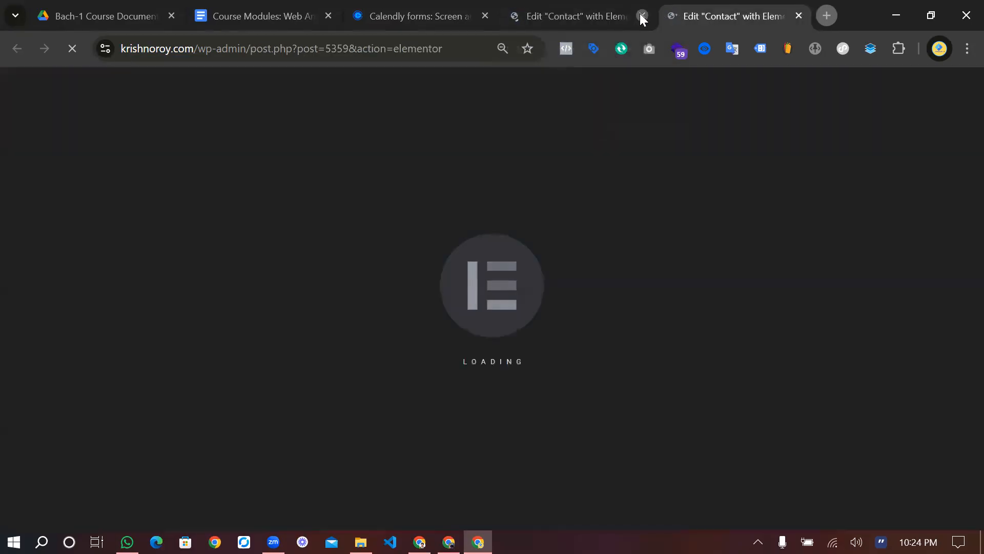
pyautogui.click(642, 16)
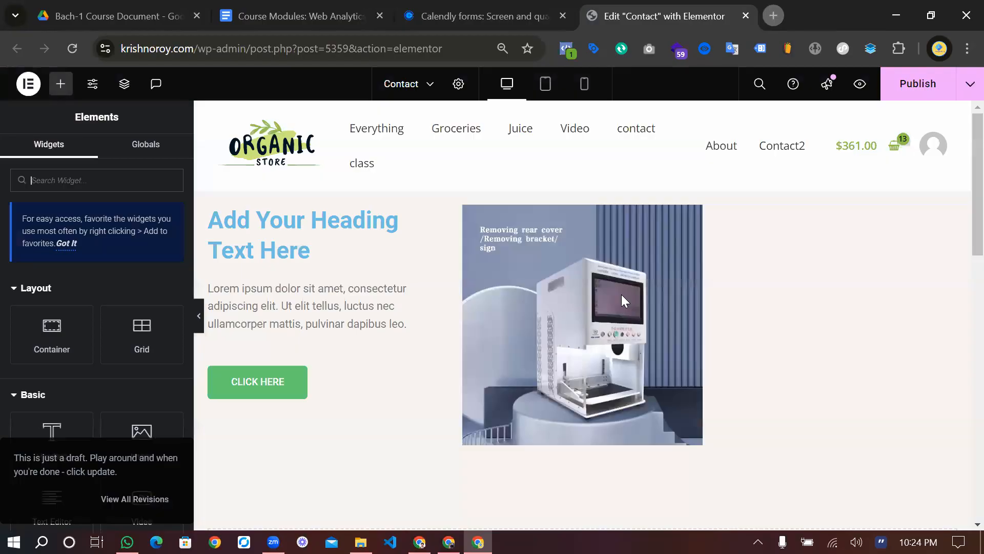
pyautogui.scroll(-10, 531, 331)
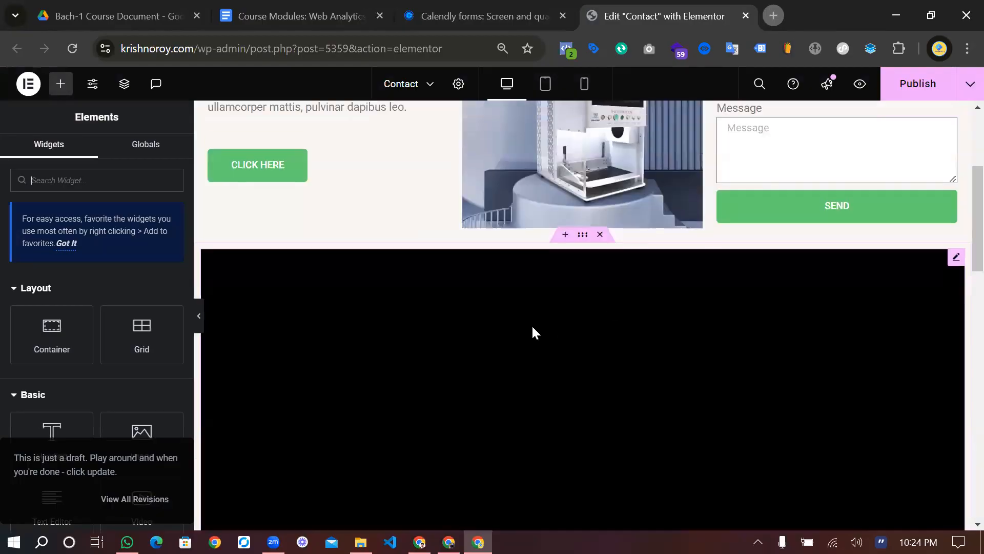
pyautogui.scroll(-3, 528, 395)
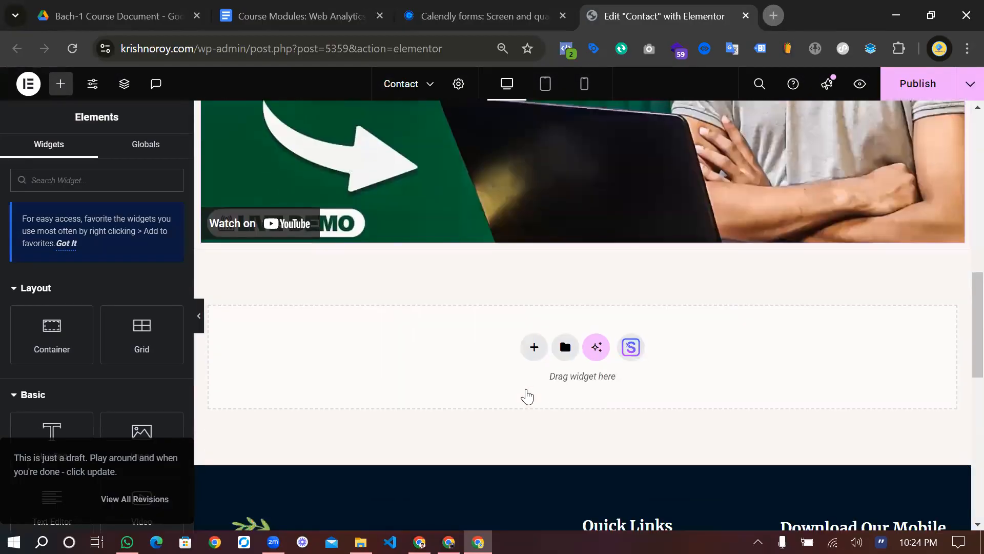
pyautogui.click(533, 310)
pyautogui.click(538, 353)
pyautogui.click(545, 343)
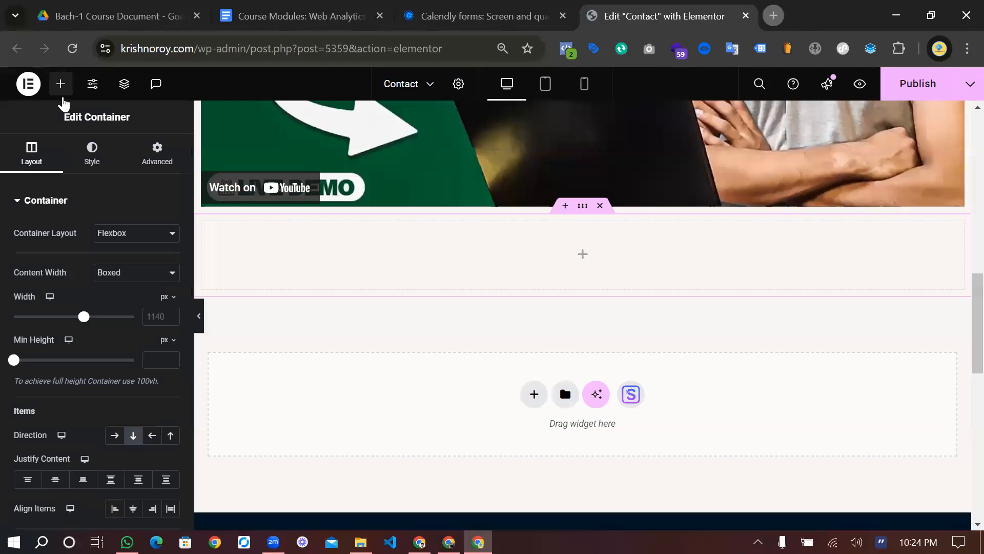
# Search the widgets for 'ht' and drop an HTML widget into the new container
pyautogui.click(60, 83)
pyautogui.click(81, 179)
pyautogui.write('h')
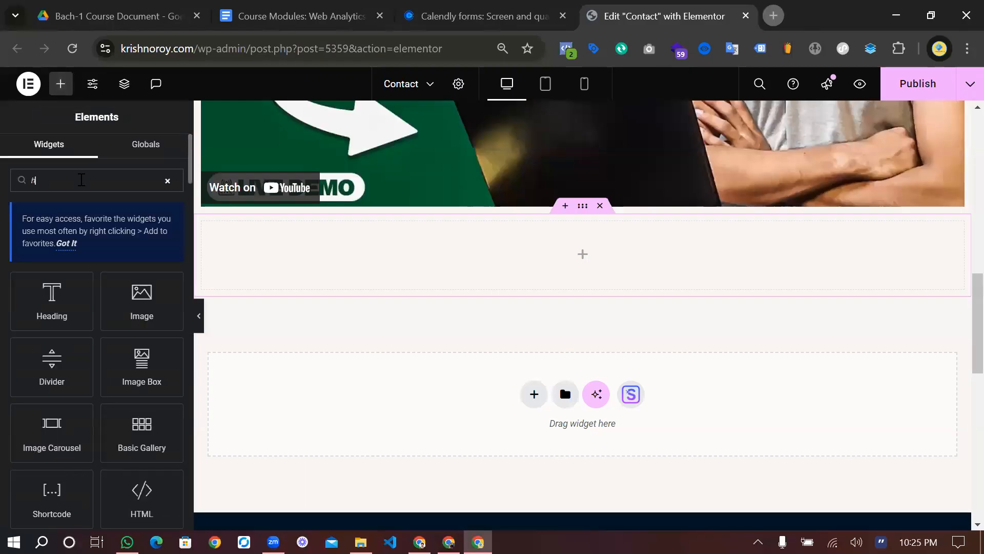
pyautogui.write('t')
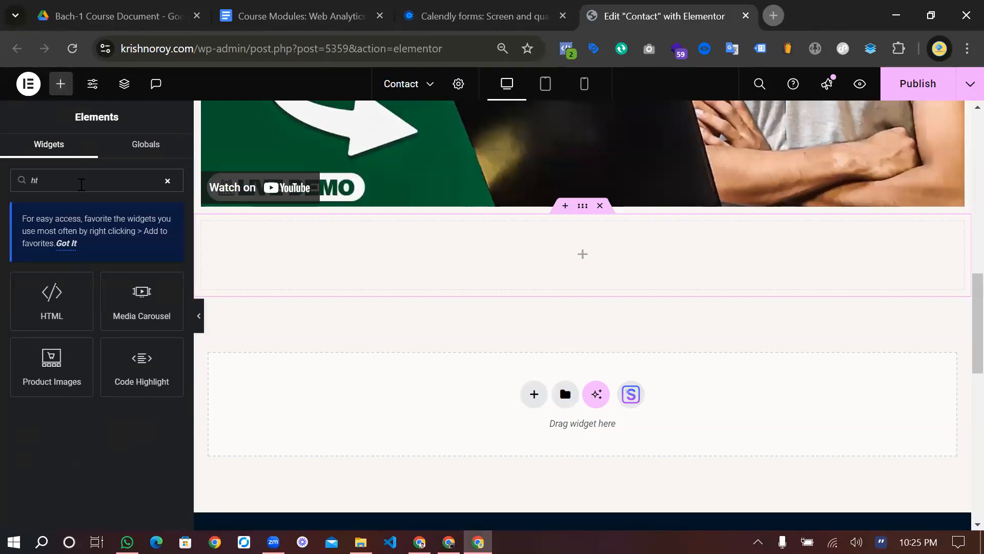
pyautogui.moveTo(60, 312); pyautogui.dragTo(650, 274)
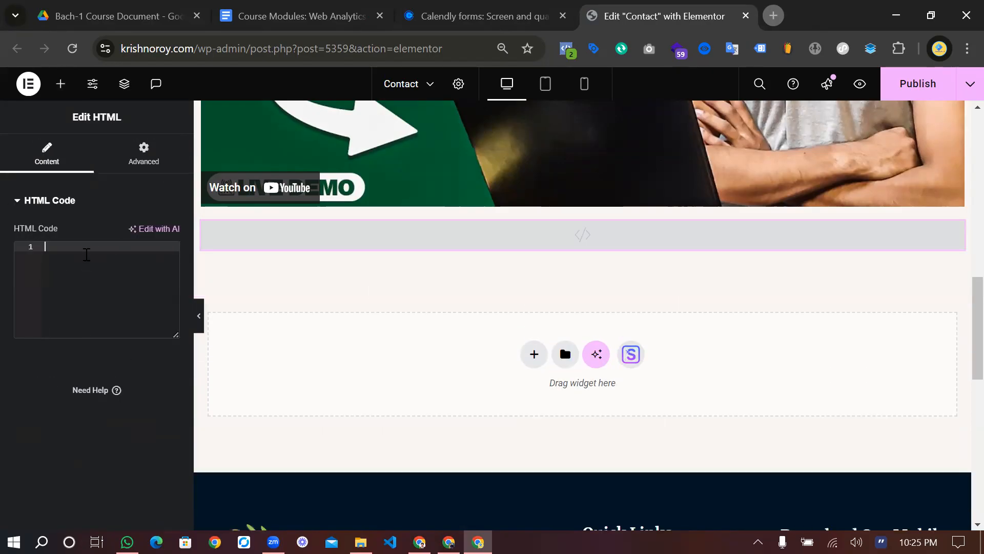
# Paste the Calendly inline embed code into the HTML widget and publish the Contact page
pyautogui.write('<!-- Calendly inline widget begin --> <div class="calendly-inline-widget" data-url="https://calendly.com/kroy303804/30min" style="min-width:320px;height:700px;"></div> <script type="text/javascript" src="https://assets.calendly.com/assets/external/widget.js" async></script> <!-- Calendly inline widget end -->')
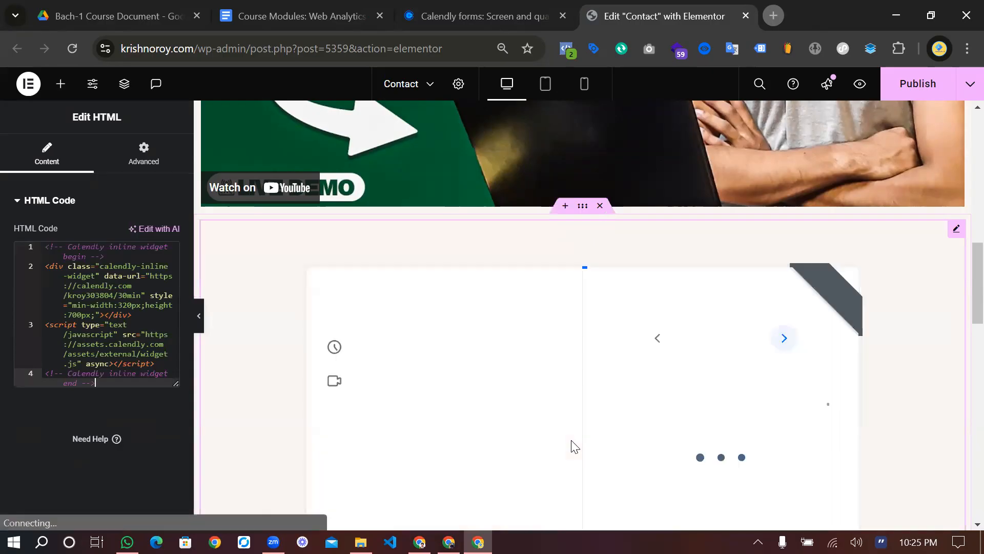
pyautogui.scroll(-6, 573, 446)
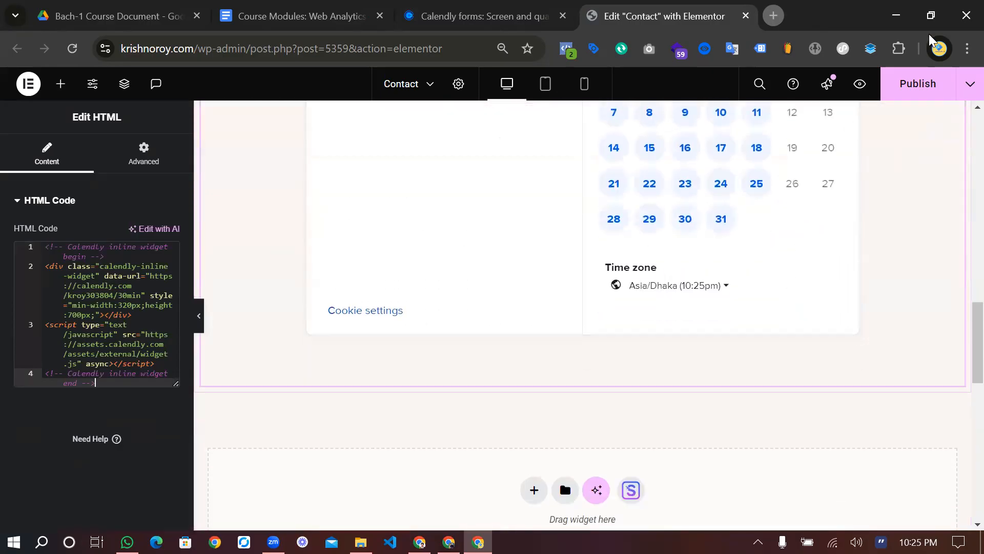
pyautogui.click(917, 85)
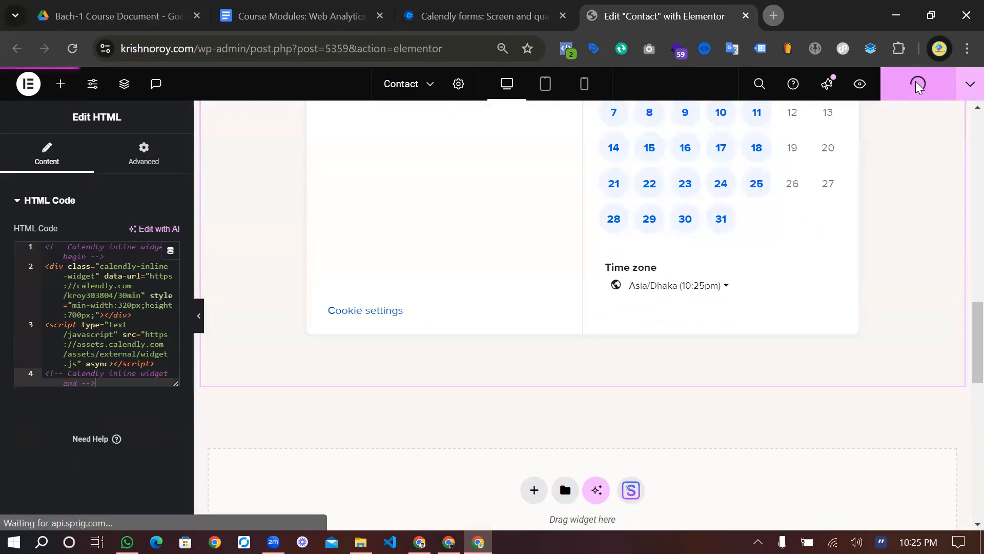
pyautogui.click(861, 85)
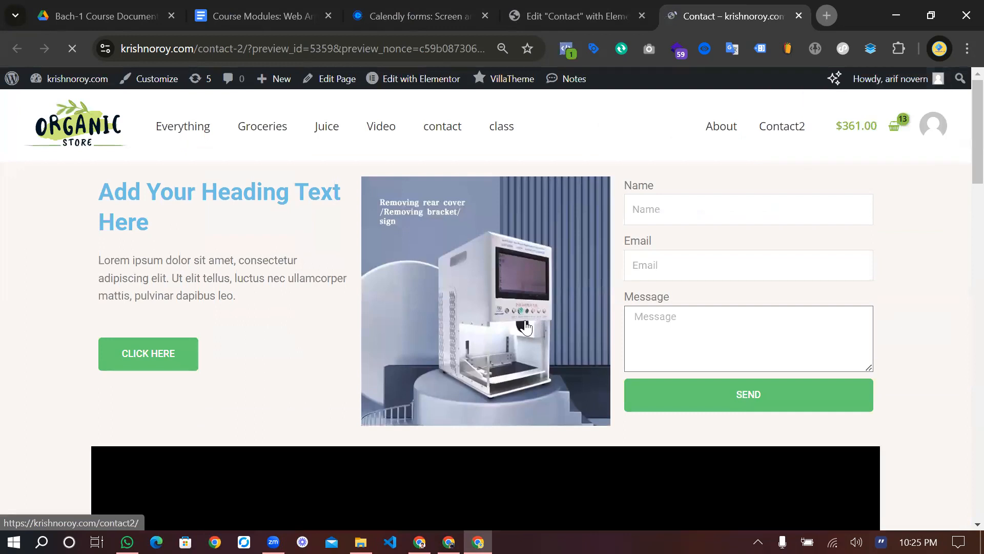
# Check the Contact page preview shows the embedded Calendly booking calendar
pyautogui.scroll(-10, 526, 327)
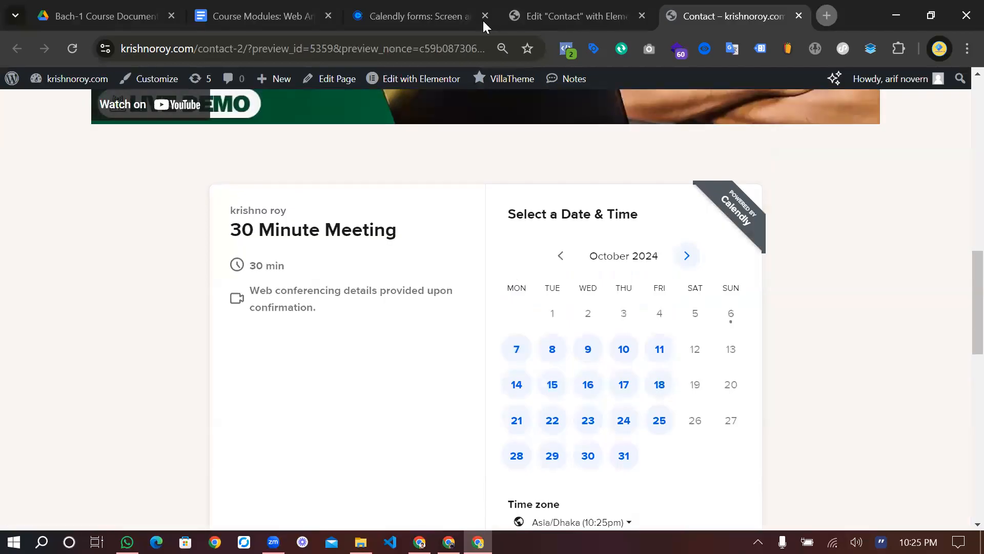
pyautogui.click(528, 13)
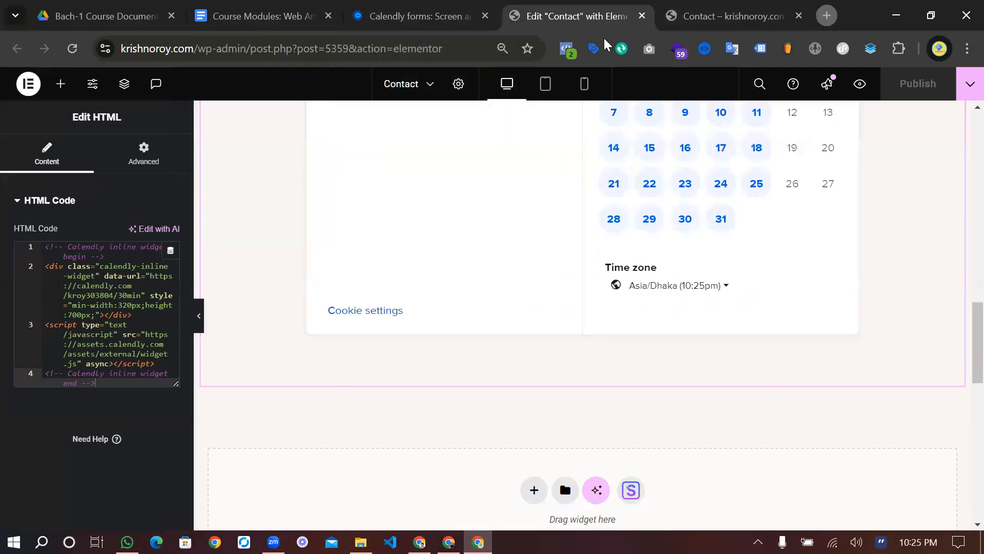
pyautogui.click(713, 6)
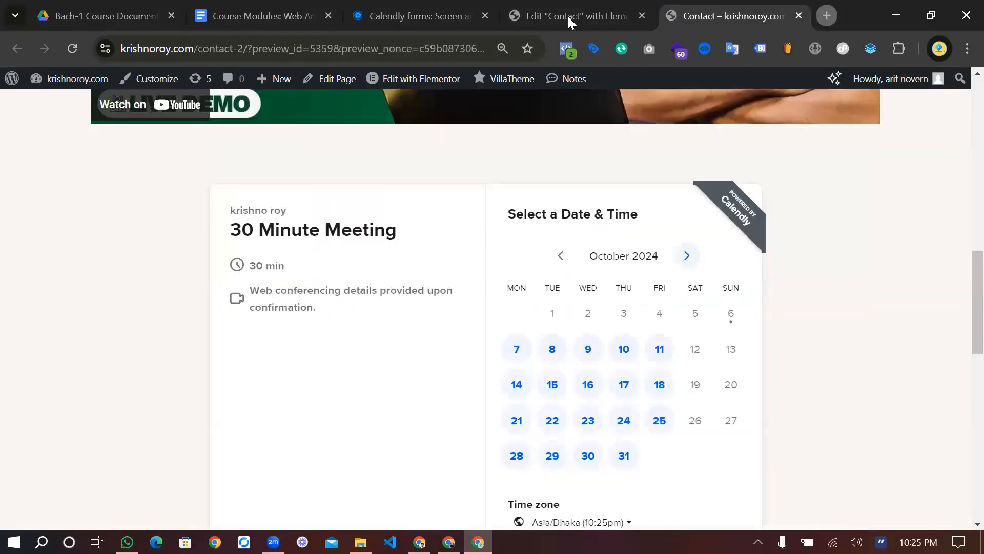
# Open the About WordPress page, then go to Plugins > Add New Plugin
pyautogui.click(10, 82)
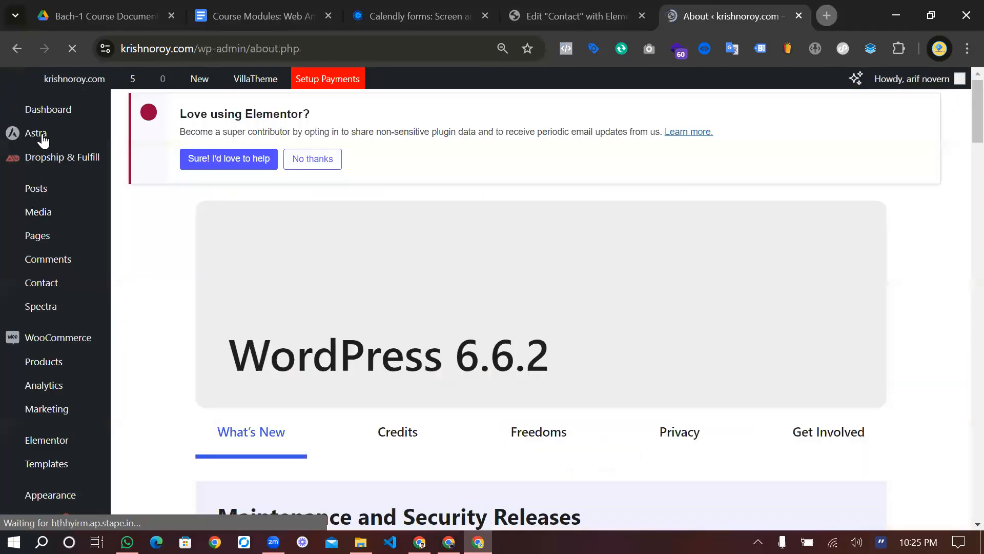
pyautogui.scroll(-2, 64, 467)
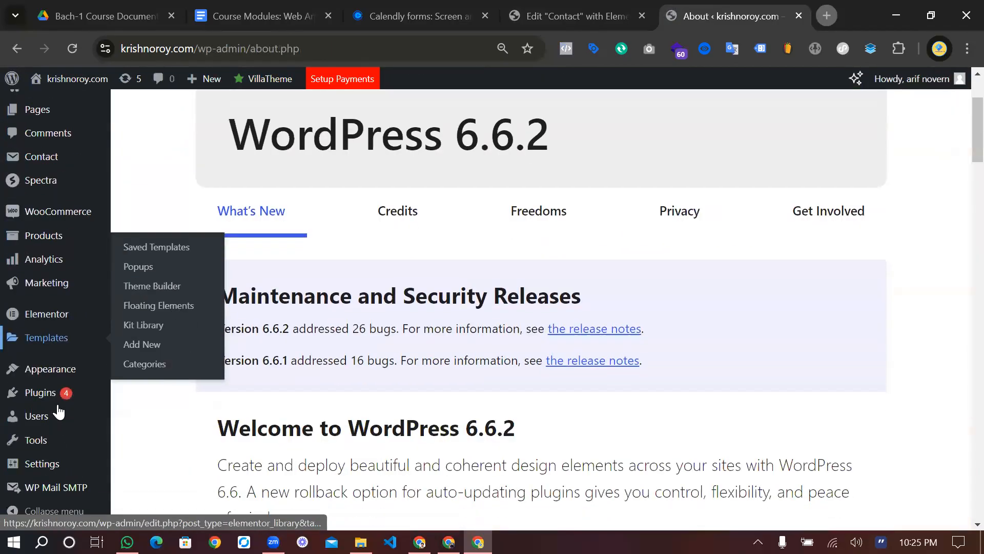
pyautogui.moveTo(50, 401)
pyautogui.click(150, 420)
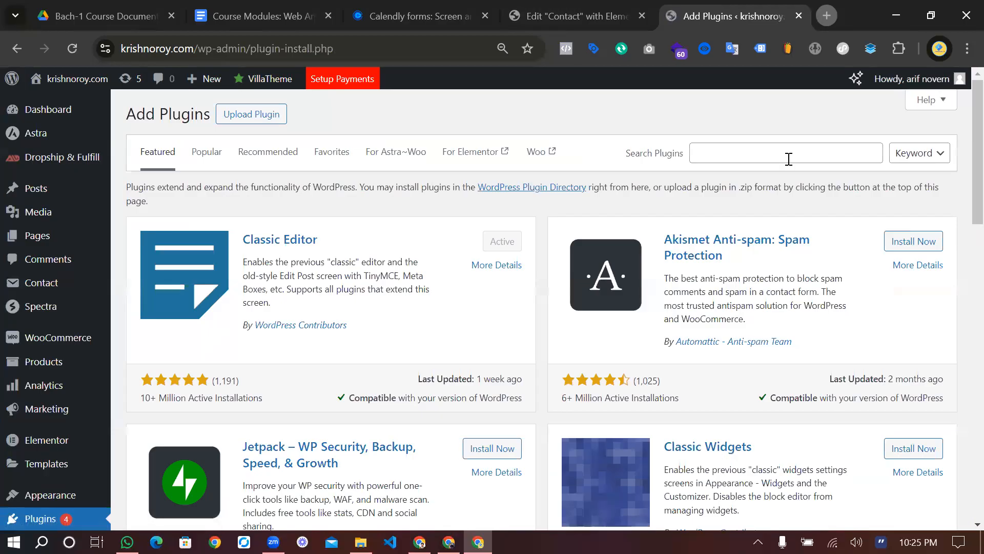
# Search the plugin directory for 'contact form 7' to confirm it's installed
pyautogui.click(789, 159)
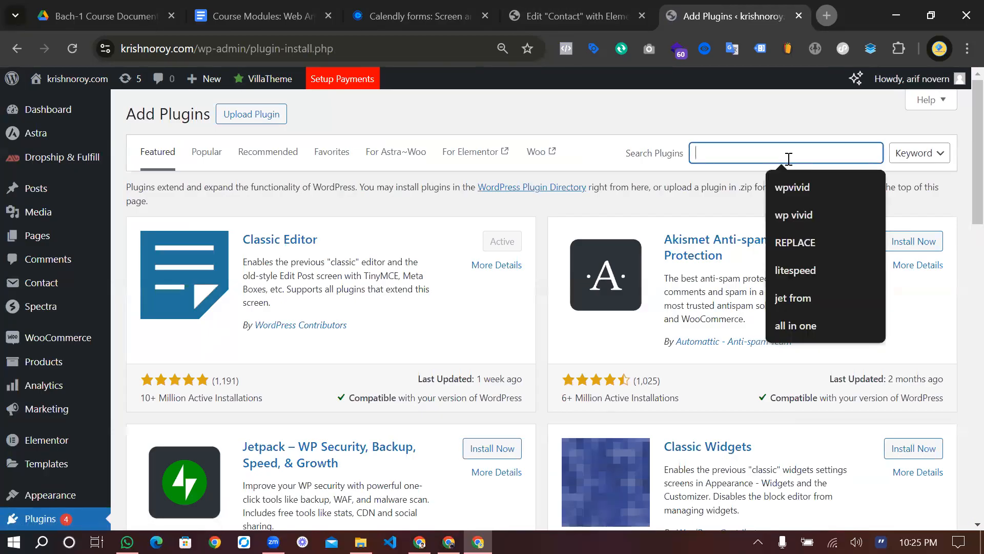
pyautogui.write('c')
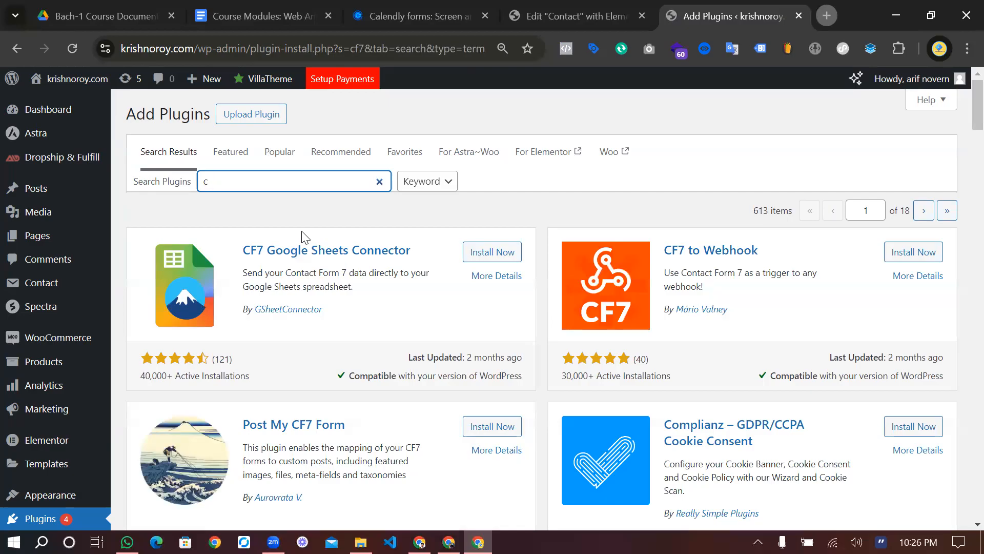
pyautogui.write('ontact for')
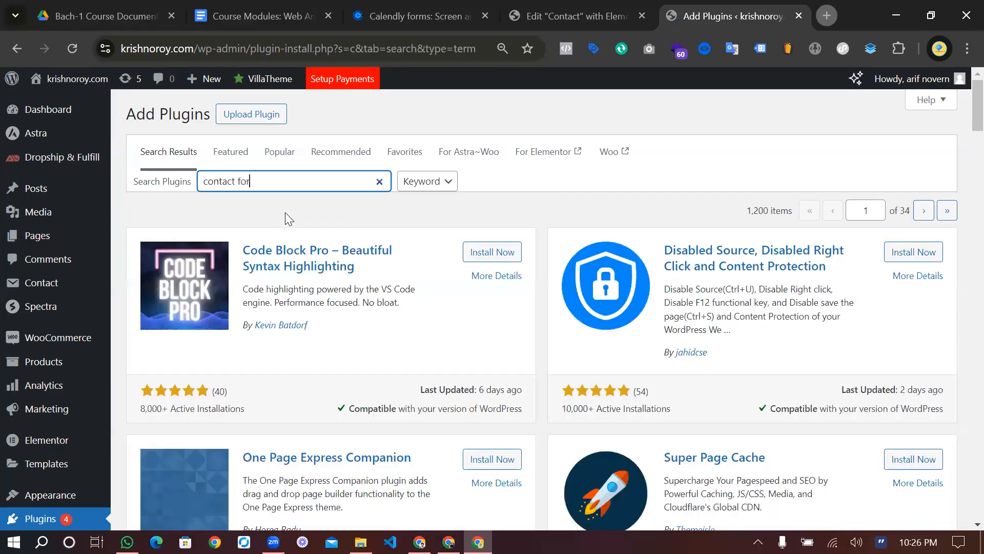
pyautogui.write('m 7')
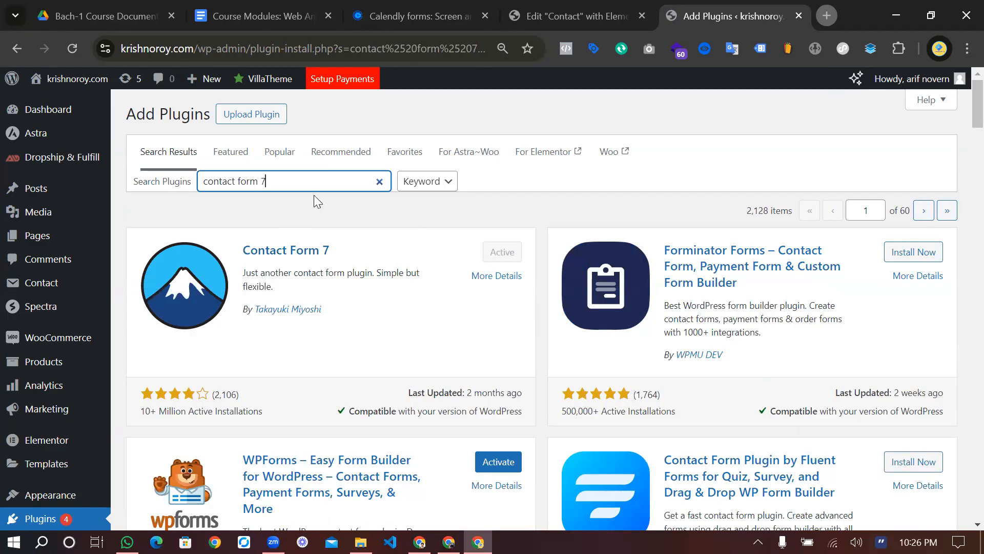
pyautogui.tripleClick(295, 186)
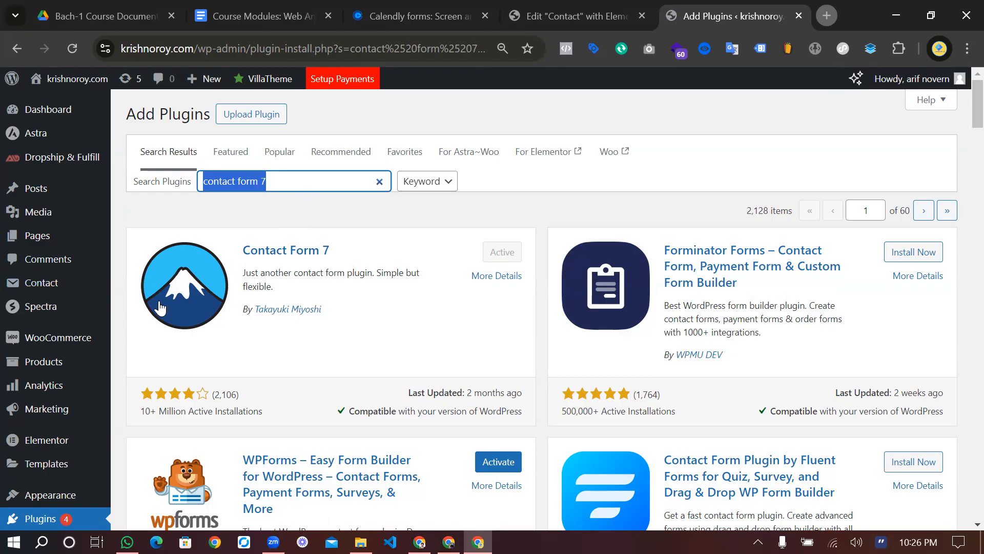
# Copy Contact form 1's shortcode from Contact Forms and return to the Elementor editor
pyautogui.moveTo(31, 287)
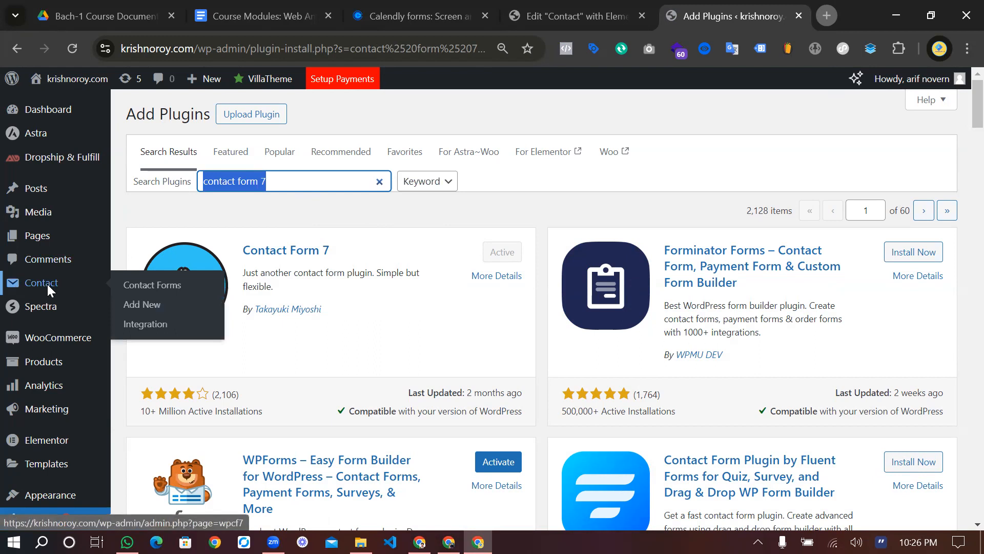
pyautogui.click(47, 285)
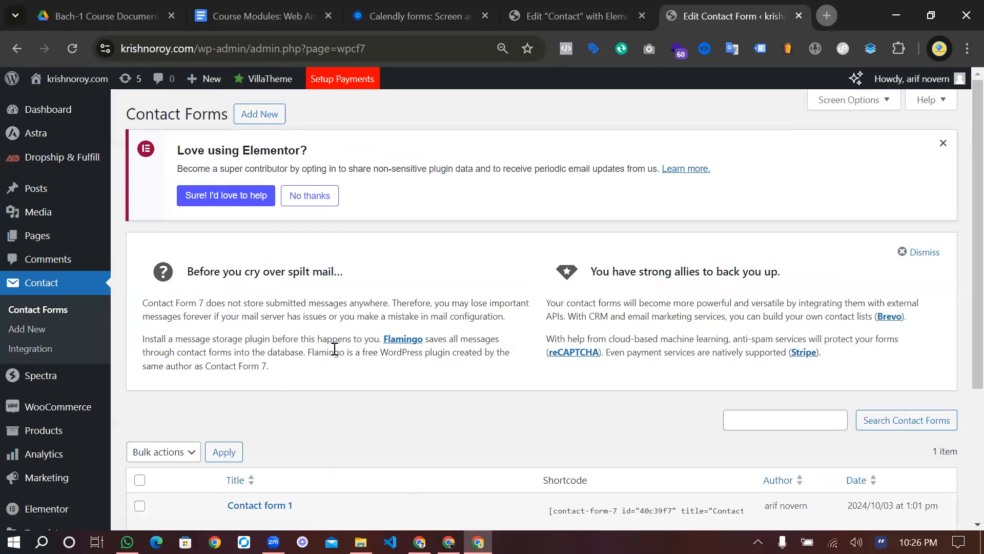
pyautogui.scroll(-4, 335, 348)
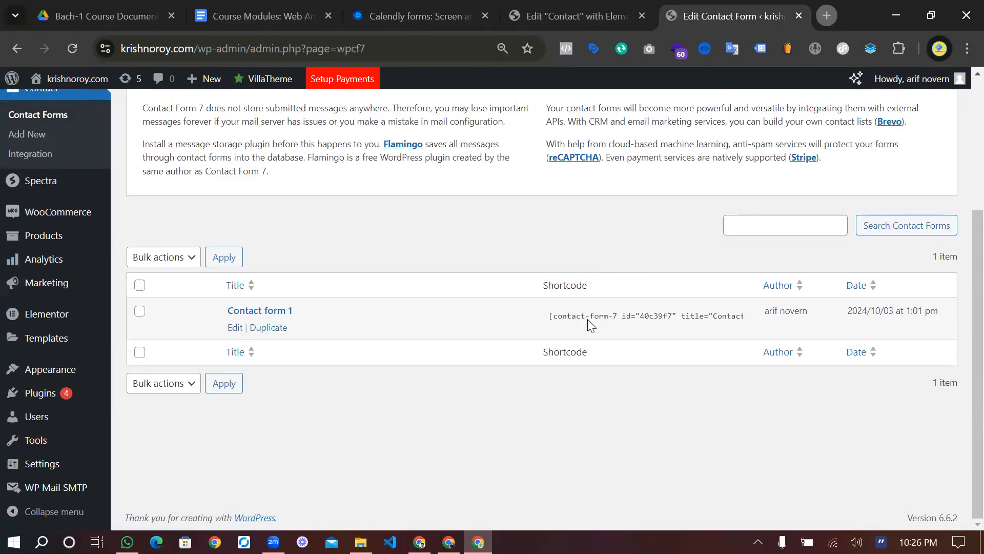
pyautogui.click(565, 315)
pyautogui.hotkey('ctrl', 'c')
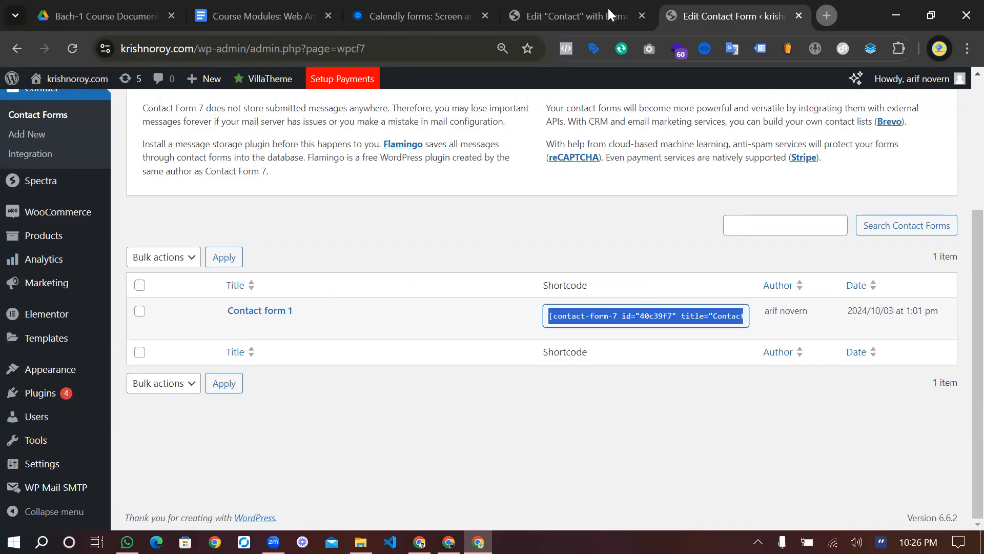
pyautogui.hotkey('ctrl', 'shift', 'Tab')
# Add a single full-width flexbox container below the calendar and search the widgets for 'shor'
pyautogui.scroll(-2, 513, 410)
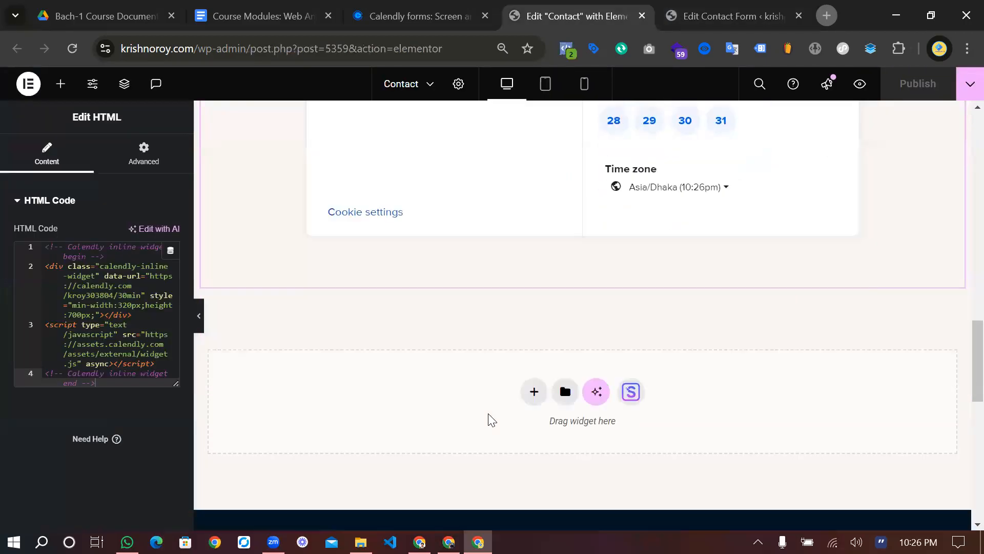
pyautogui.click(533, 375)
pyautogui.click(535, 412)
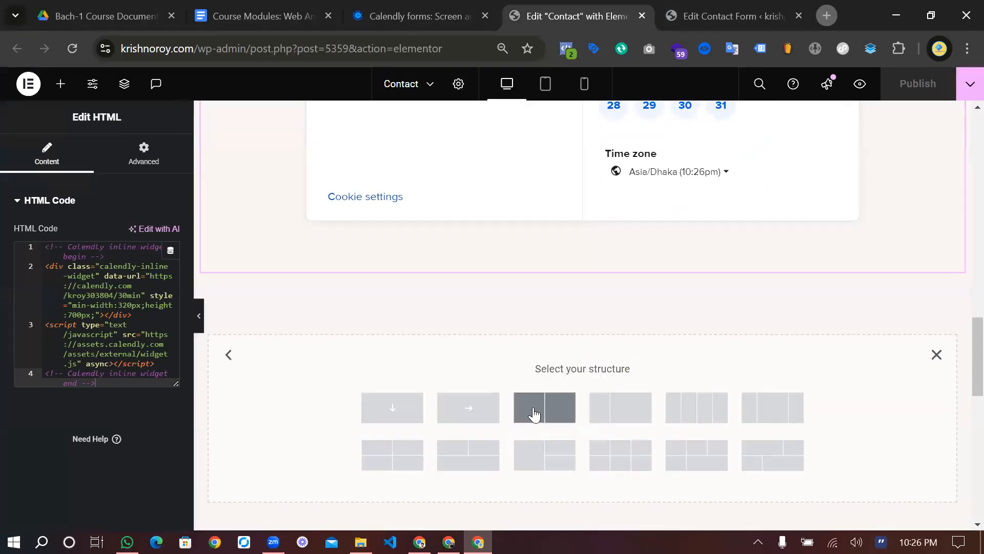
pyautogui.click(390, 405)
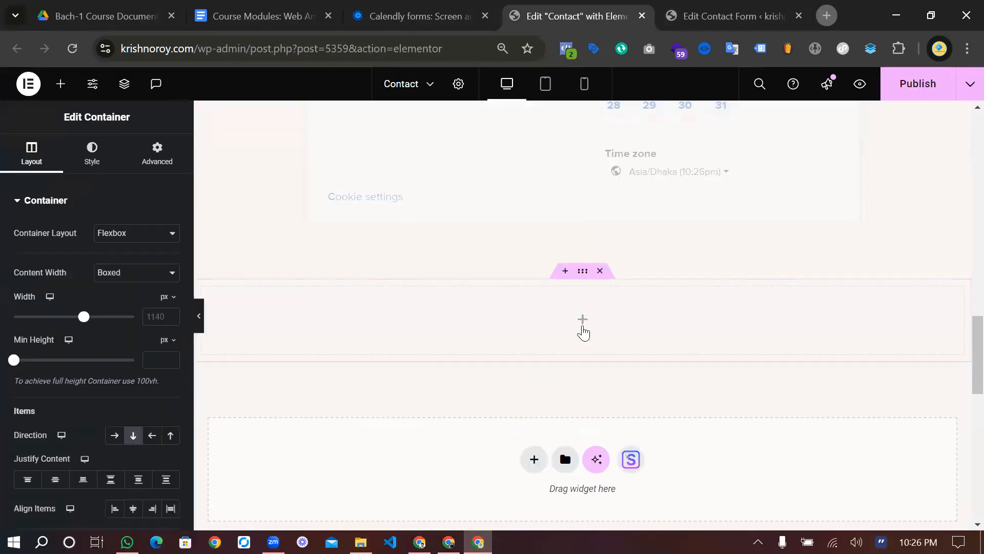
pyautogui.click(582, 323)
pyautogui.click(57, 180)
pyautogui.write('sho')
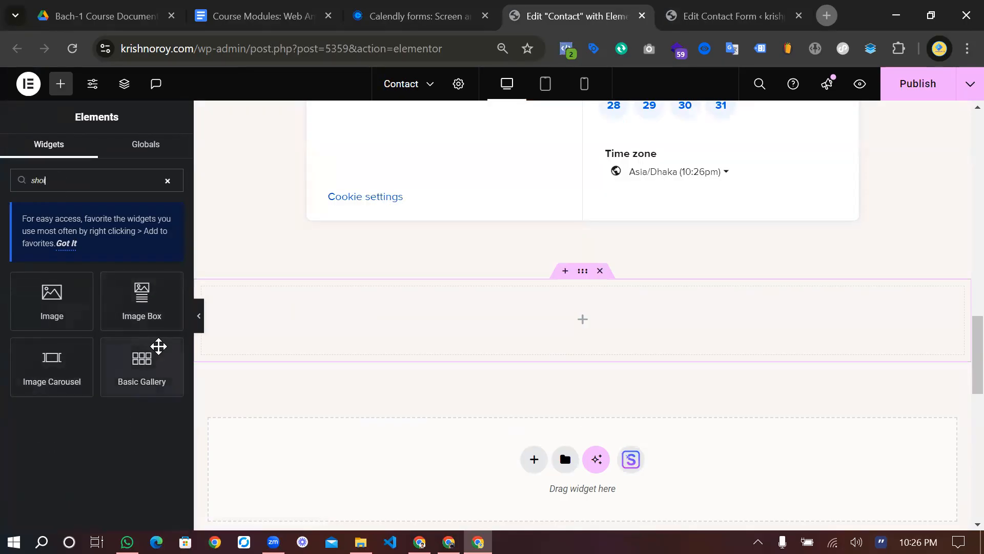
pyautogui.write('r')
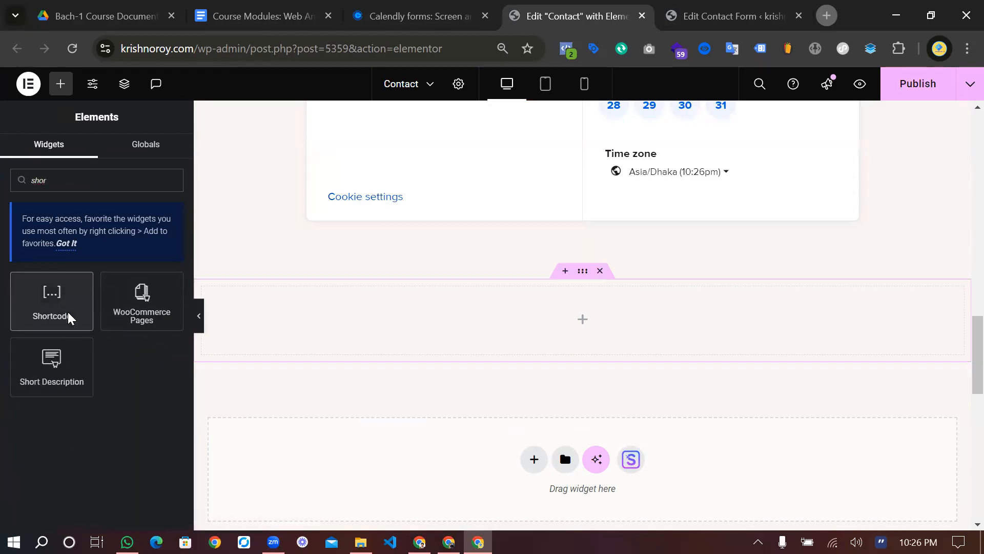
# Place a Shortcode widget with the Contact form 1 shortcode, then publish and preview the page
pyautogui.moveTo(51, 318); pyautogui.dragTo(527, 343)
pyautogui.click(83, 279)
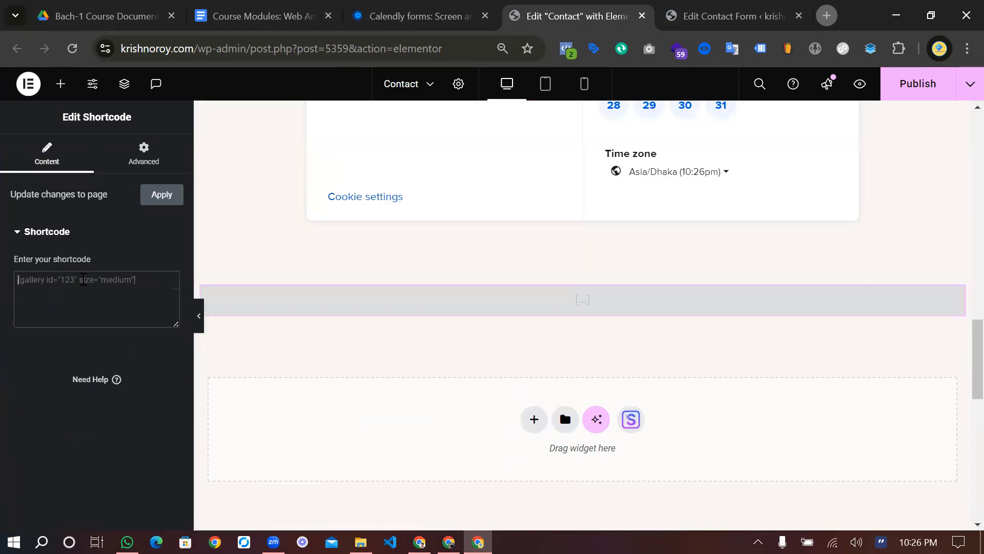
pyautogui.hotkey('ctrl', 'v')
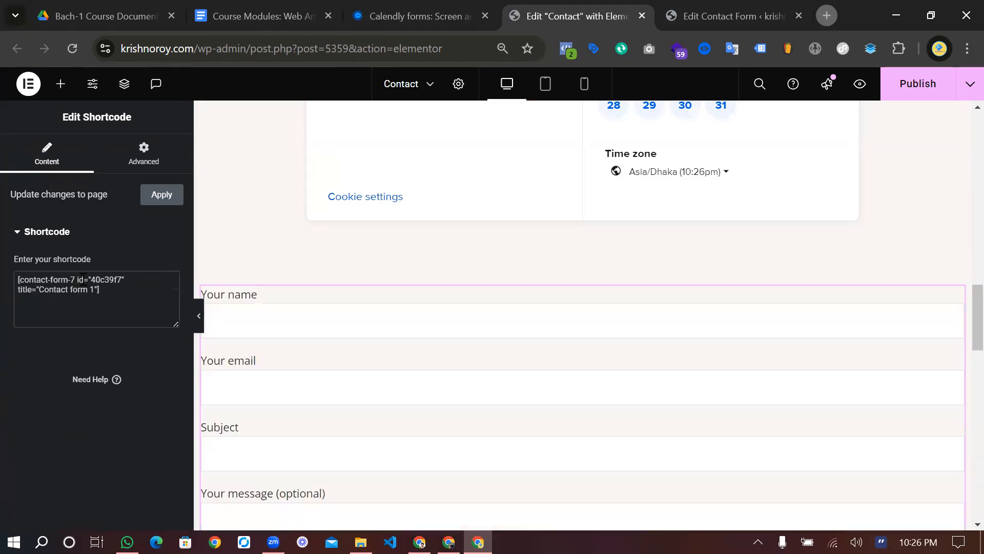
pyautogui.scroll(-3, 388, 389)
pyautogui.scroll(2, 384, 388)
pyautogui.scroll(-5, 384, 388)
pyautogui.scroll(1, 402, 405)
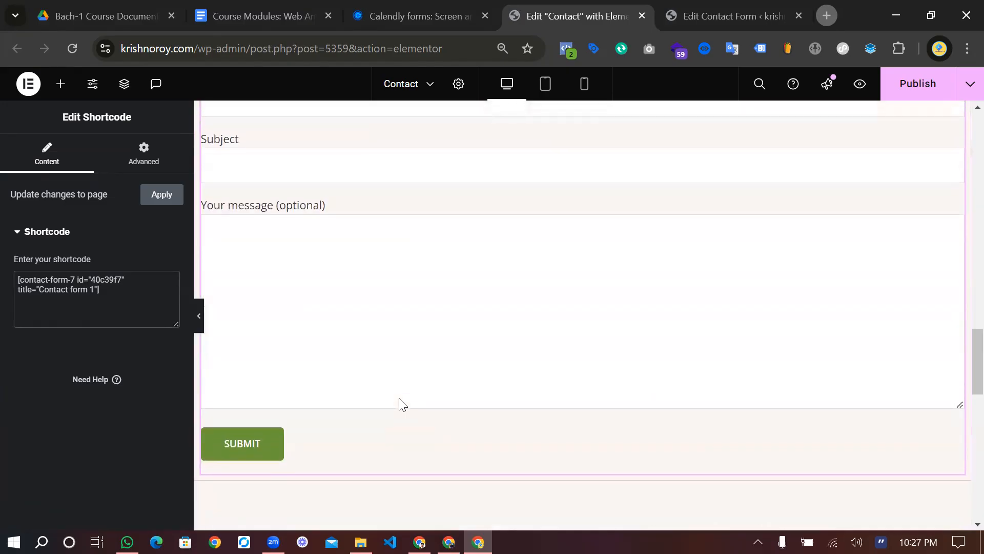
pyautogui.click(932, 83)
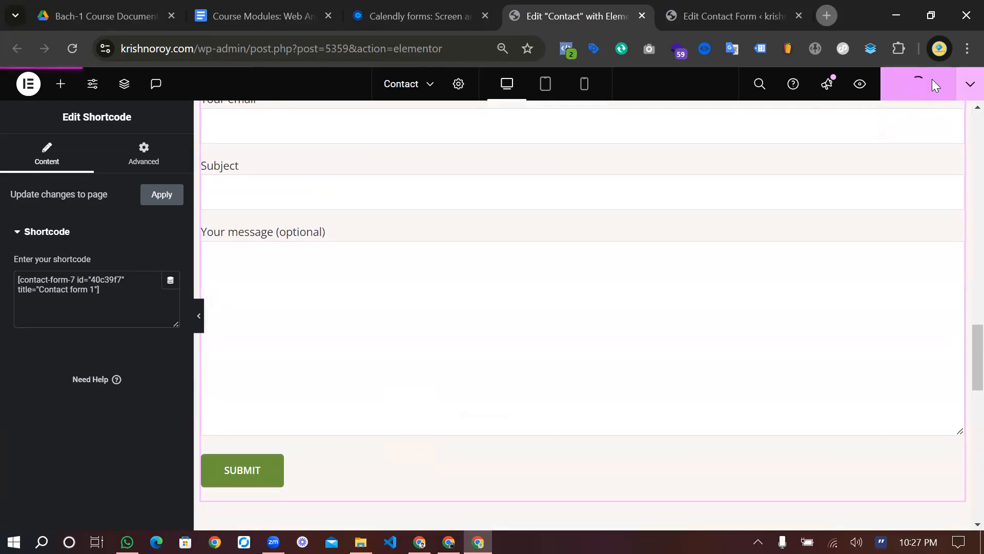
pyautogui.click(860, 85)
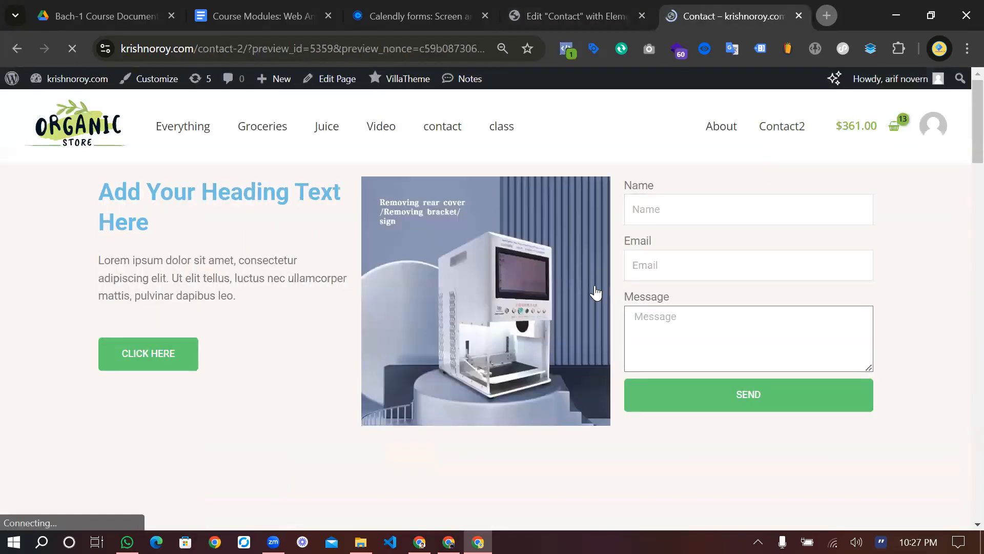
# Scroll the live Contact page checking the Calendly calendar and contact form, then go to the Bach-1 Course Document folder
pyautogui.scroll(-3, 595, 292)
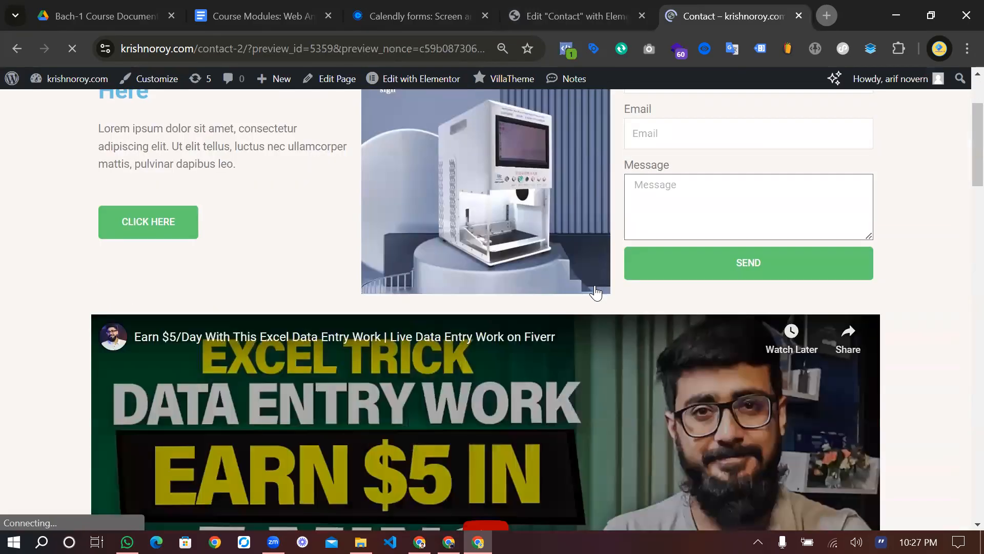
pyautogui.scroll(-3, 596, 293)
pyautogui.scroll(-1, 595, 293)
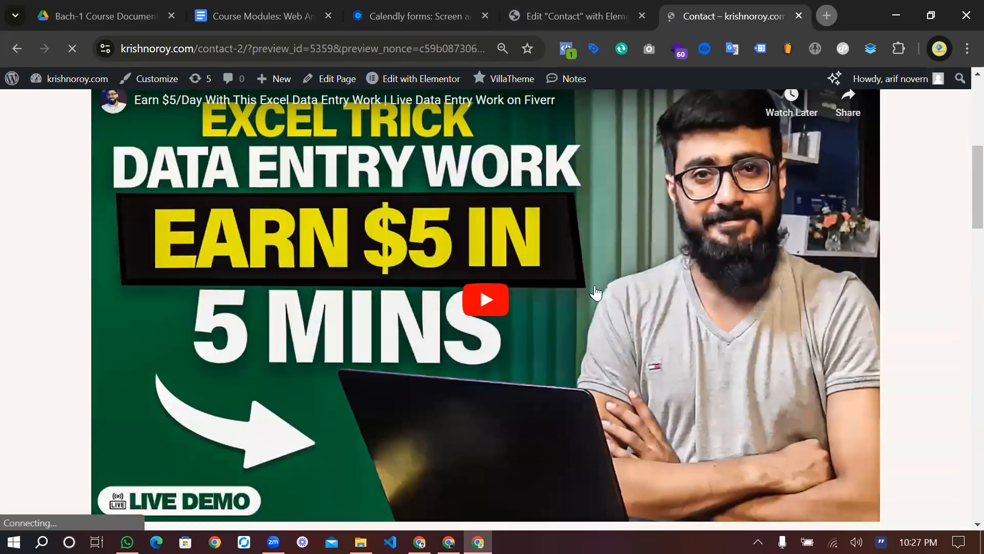
pyautogui.scroll(-4, 595, 292)
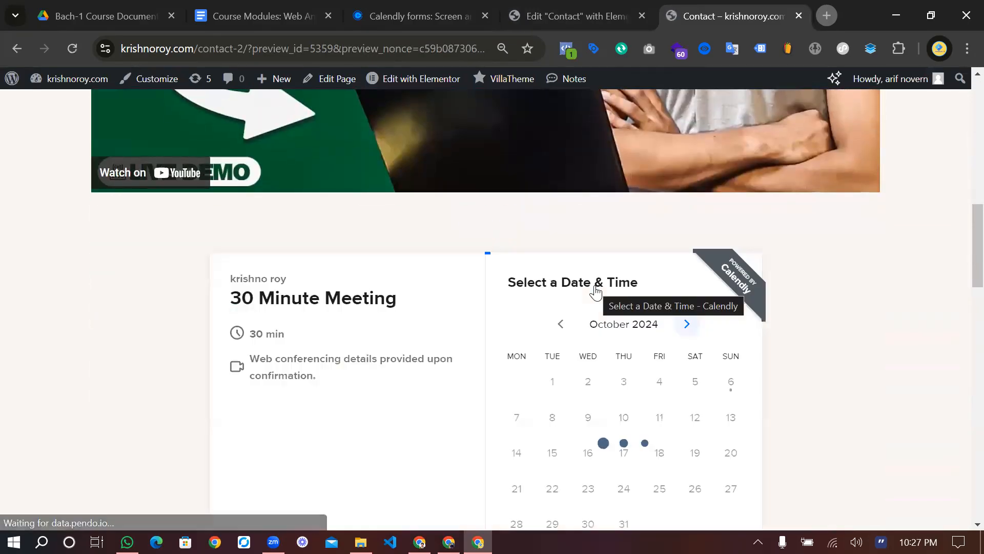
pyautogui.scroll(-2, 595, 293)
pyautogui.scroll(-6, 595, 293)
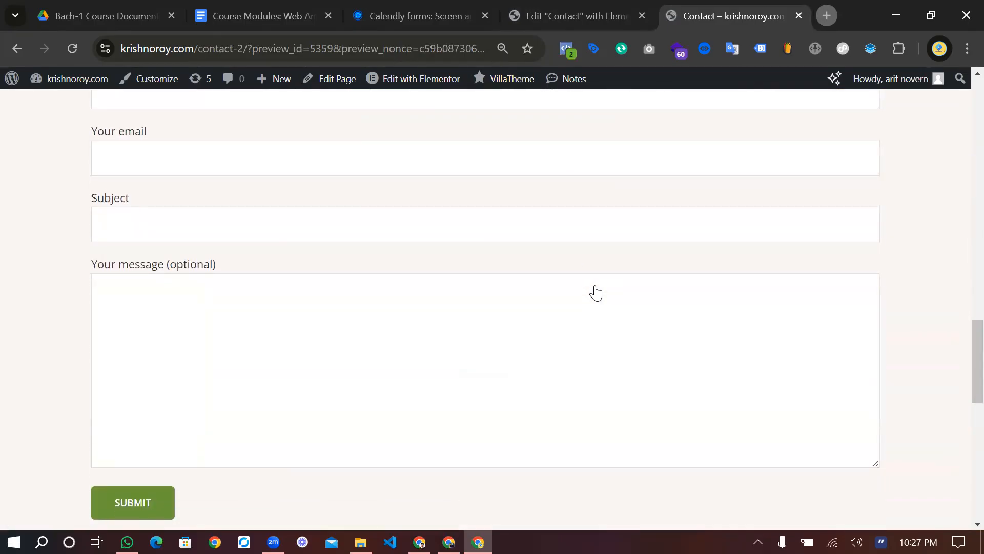
pyautogui.scroll(4, 595, 293)
pyautogui.scroll(7, 595, 293)
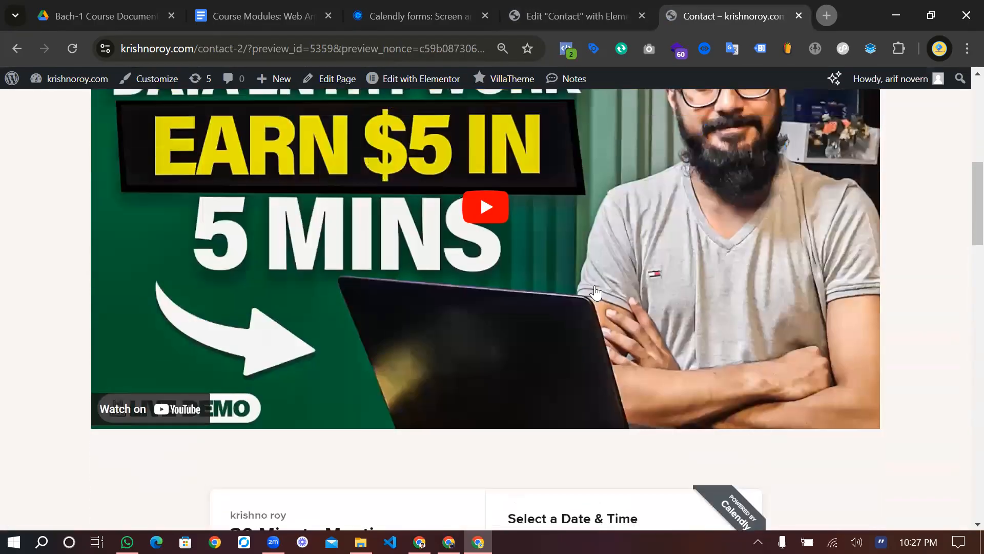
pyautogui.scroll(2, 595, 293)
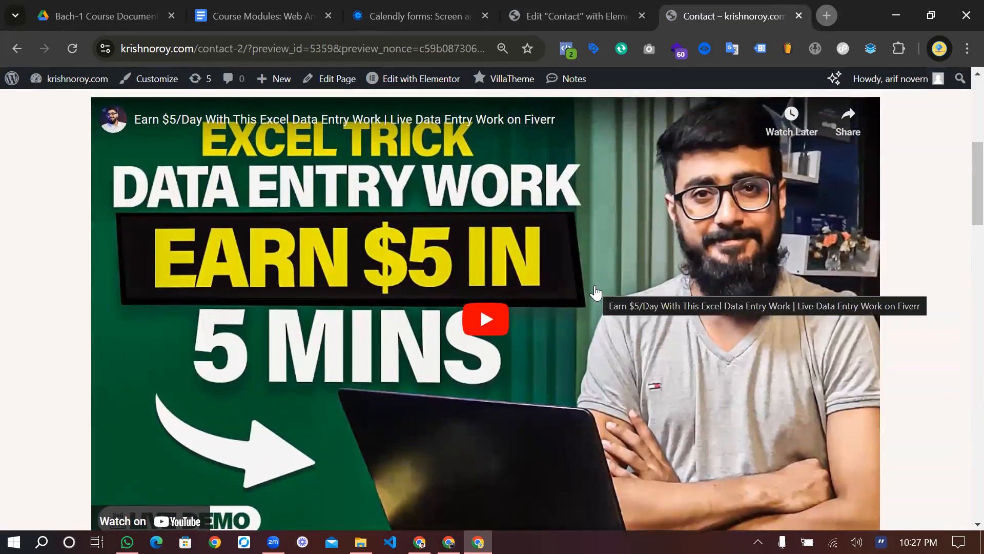
pyautogui.scroll(6, 595, 292)
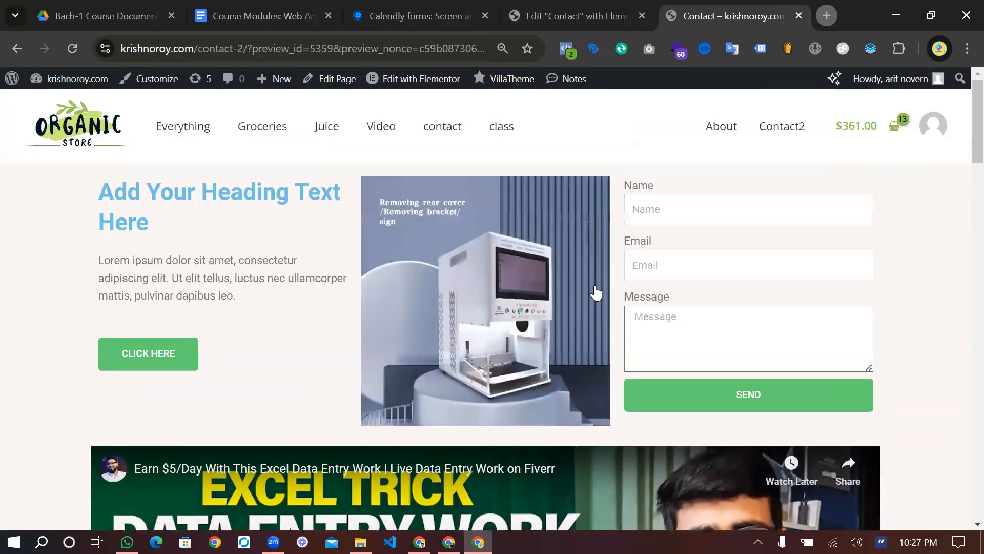
pyautogui.scroll(-1, 595, 293)
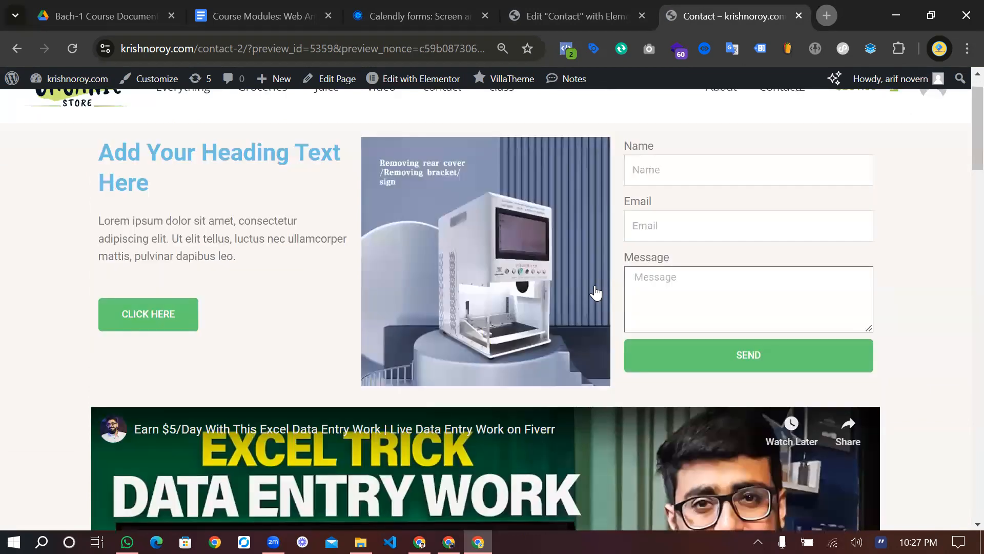
pyautogui.scroll(-20, 596, 287)
pyautogui.scroll(5, 595, 285)
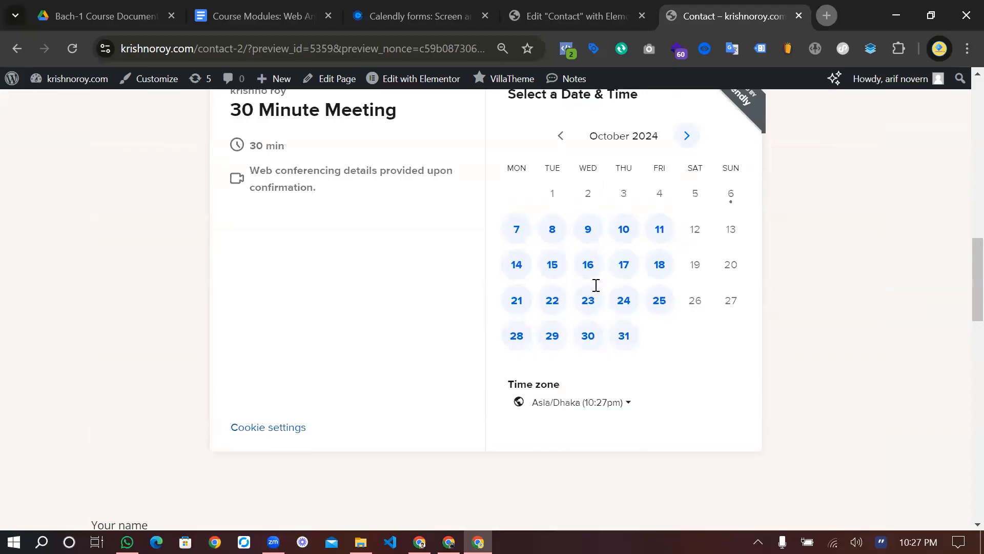
pyautogui.click(128, 7)
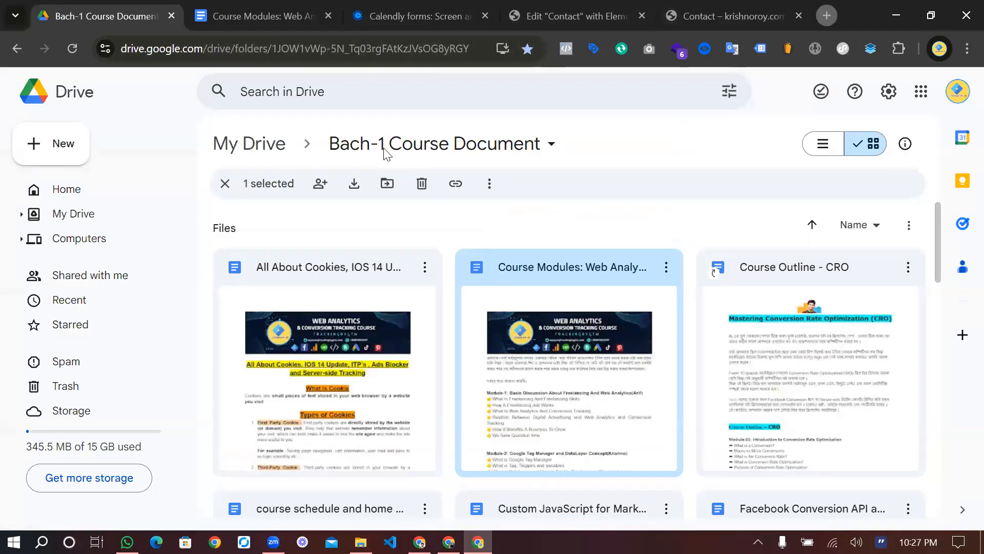
# Copy the tracking document's URL and send it to the Web Analytics Bach-1 WhatsApp group
pyautogui.hotkey('alt', 'Tab')
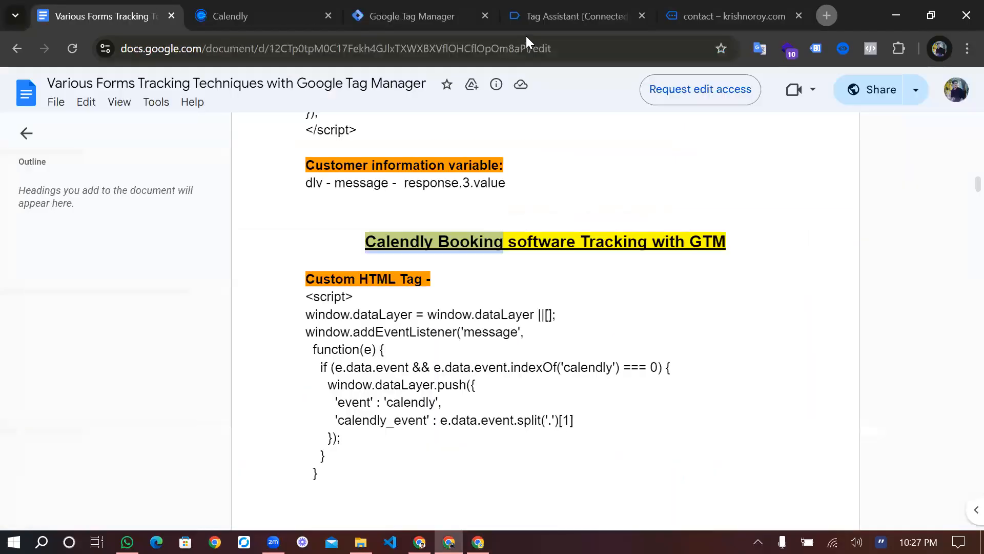
pyautogui.click(568, 47)
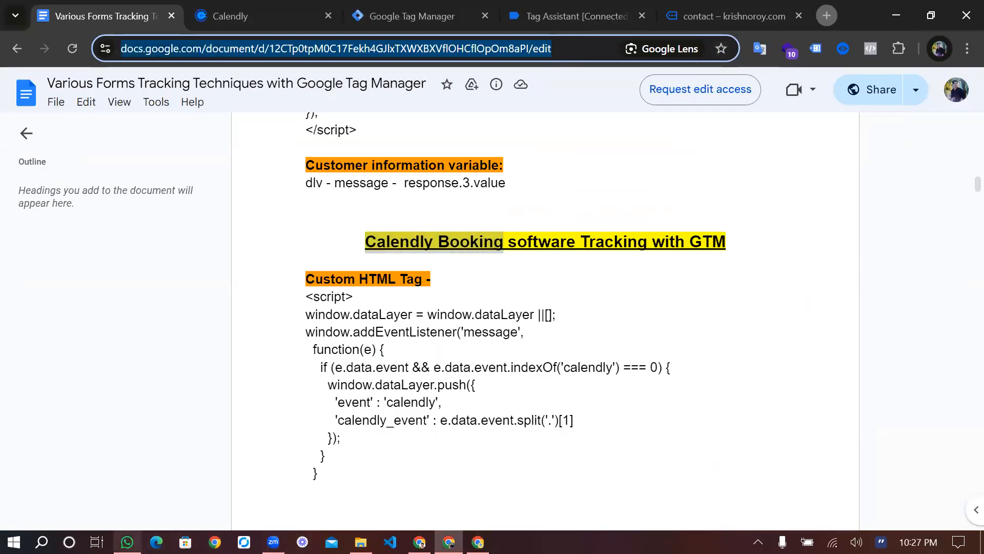
pyautogui.click(132, 534)
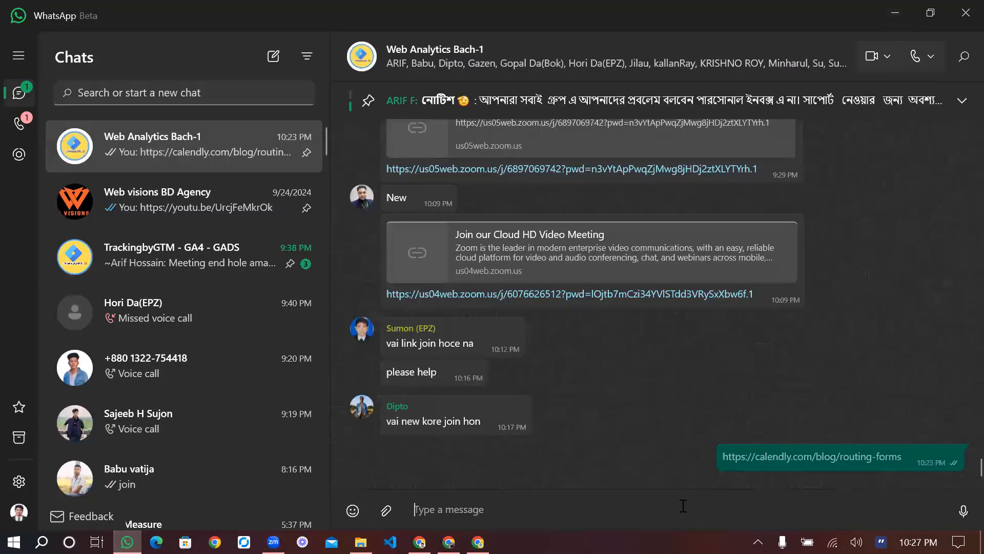
pyautogui.press('Return')
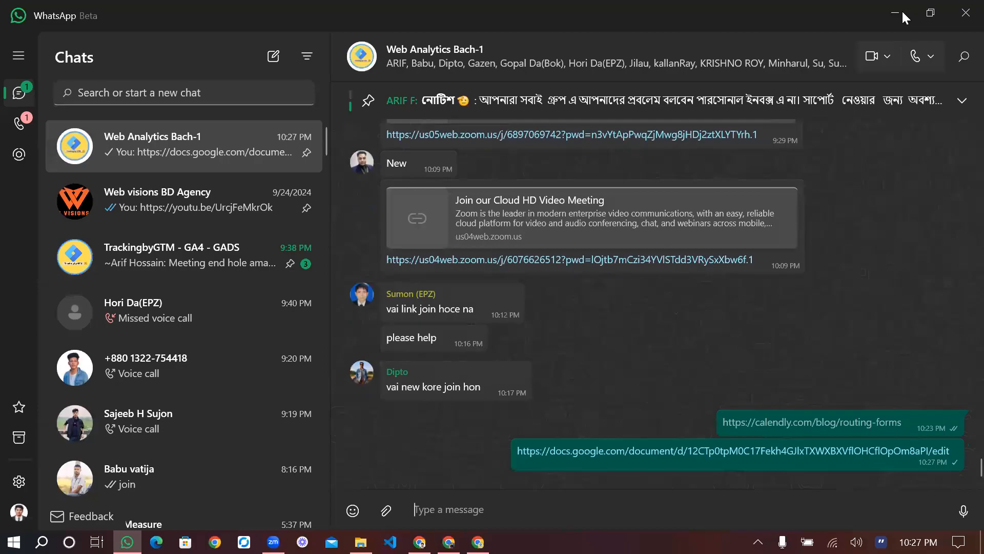
# Read through the forms tracking guide down to the Vimeo and HTML5 video tracking links
pyautogui.scroll(-15, 541, 289)
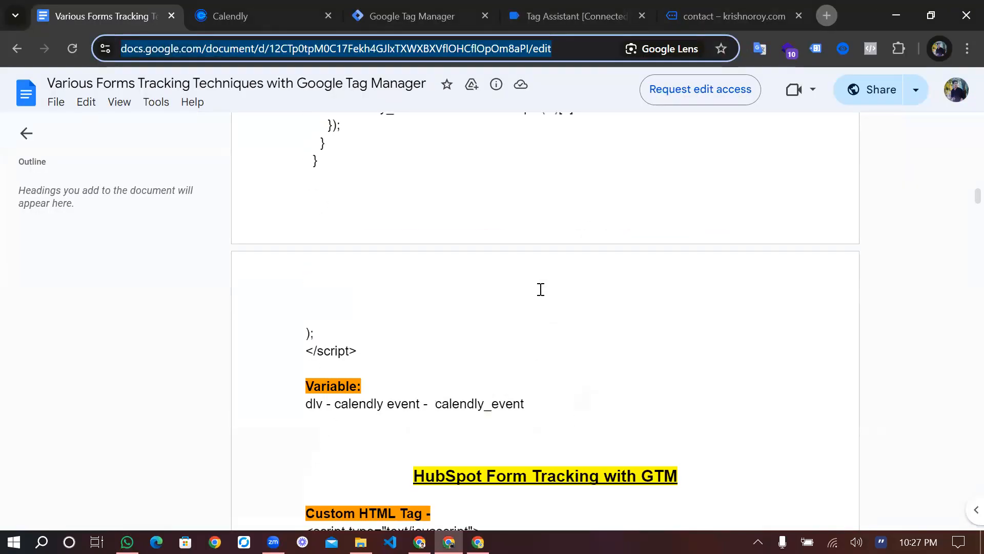
pyautogui.scroll(5, 540, 290)
pyautogui.scroll(-20, 540, 289)
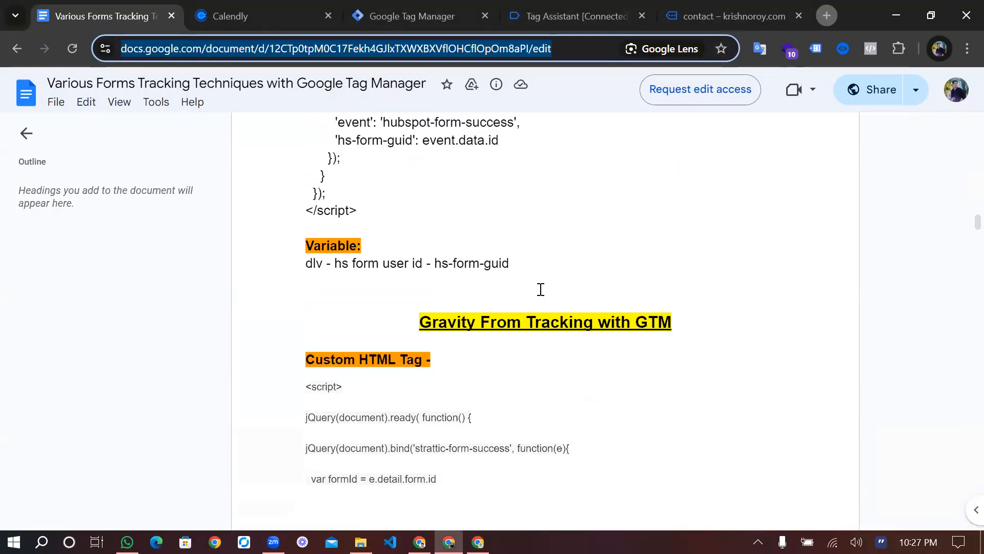
pyautogui.scroll(-20, 541, 290)
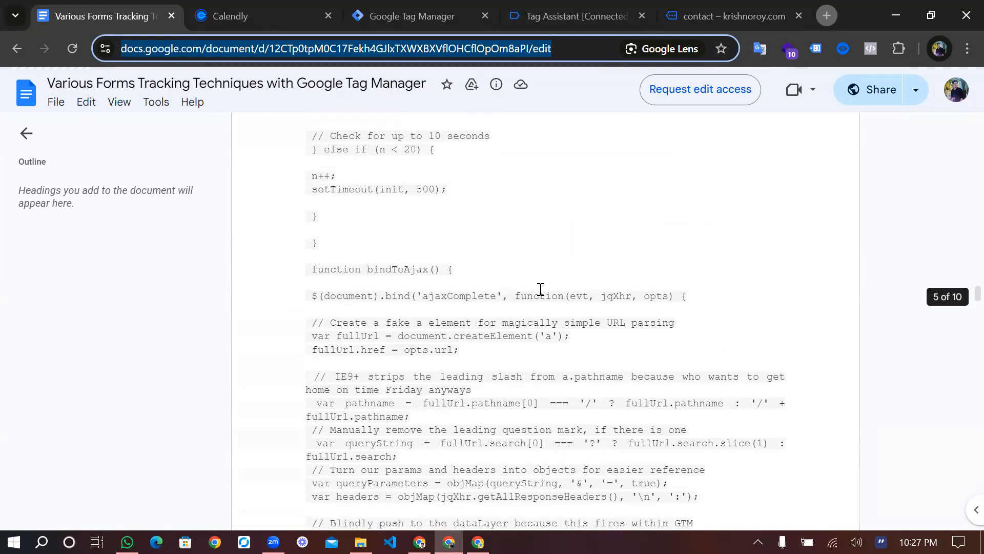
pyautogui.scroll(-15, 541, 290)
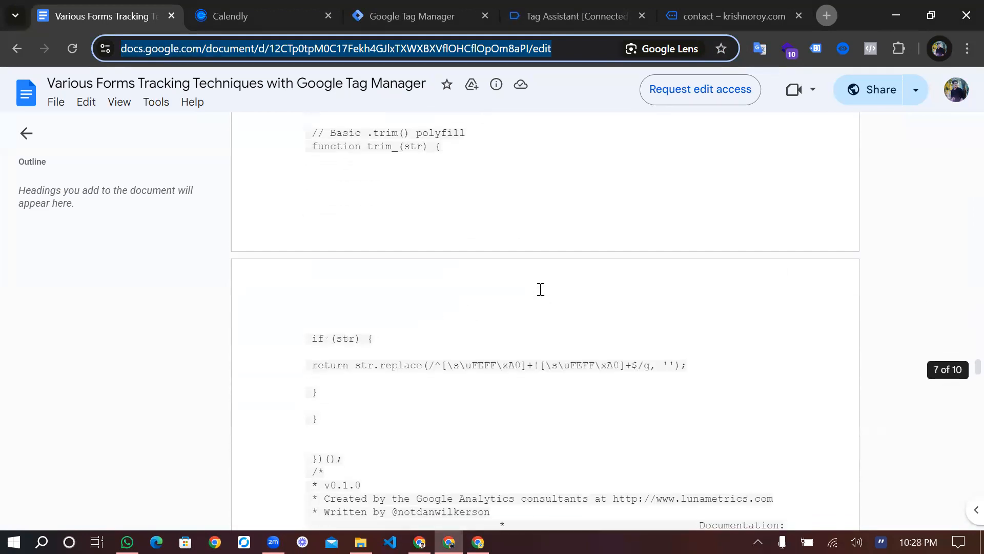
pyautogui.scroll(-20, 541, 290)
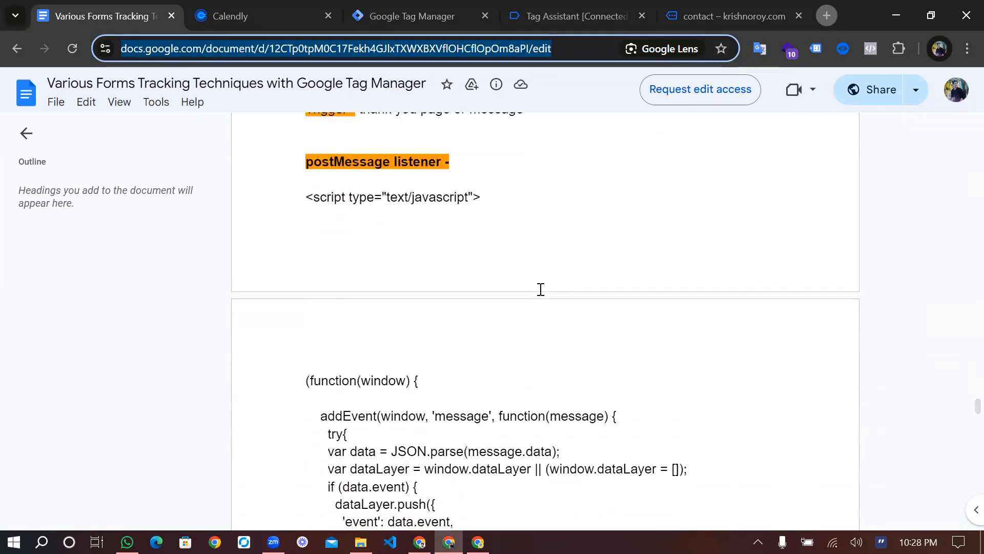
pyautogui.scroll(-20, 540, 289)
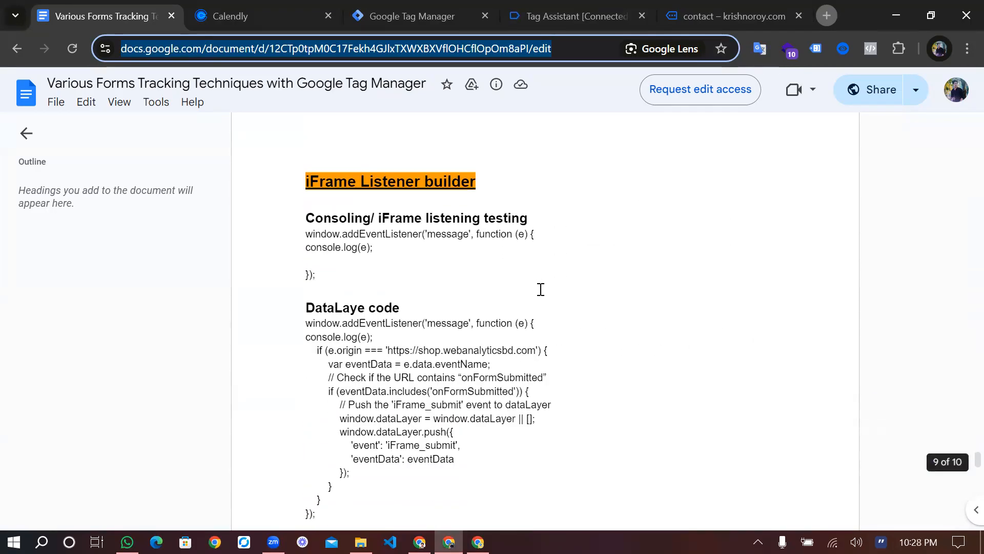
pyautogui.scroll(1, 540, 290)
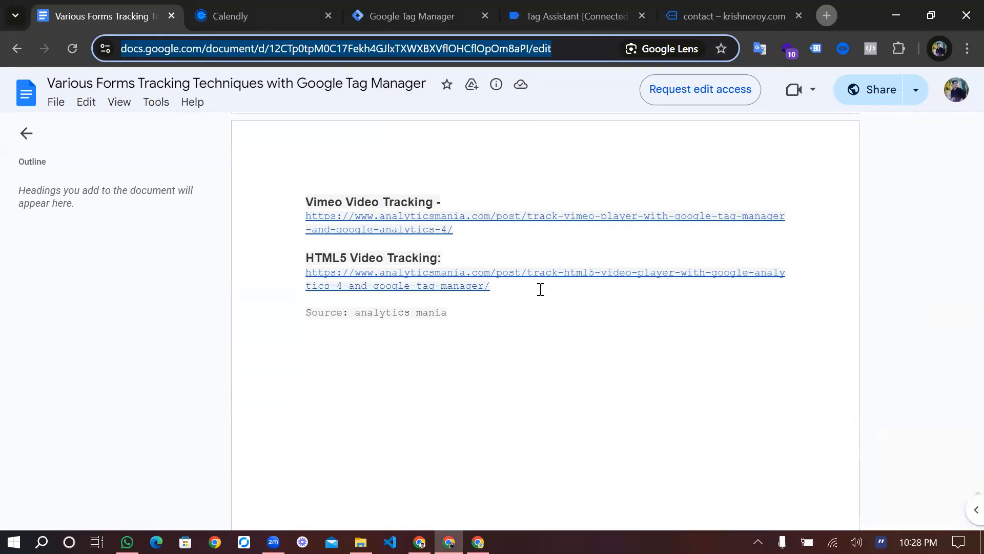
pyautogui.click(712, 6)
# Go to Calendly and close the embed code dialog to see the 30 Minute Meeting event type
pyautogui.click(253, 7)
pyautogui.click(749, 139)
pyautogui.scroll(2, 419, 123)
pyautogui.scroll(-2, 362, 317)
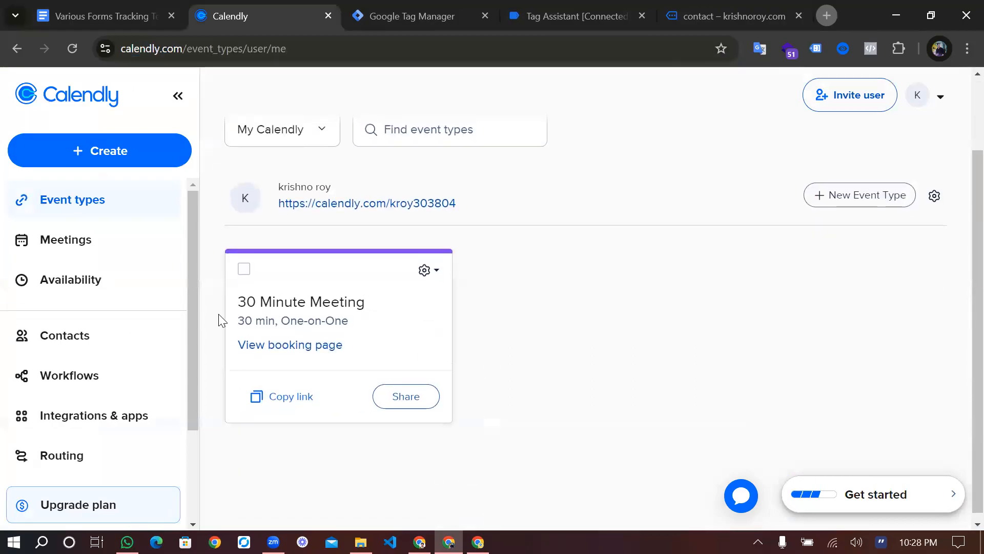
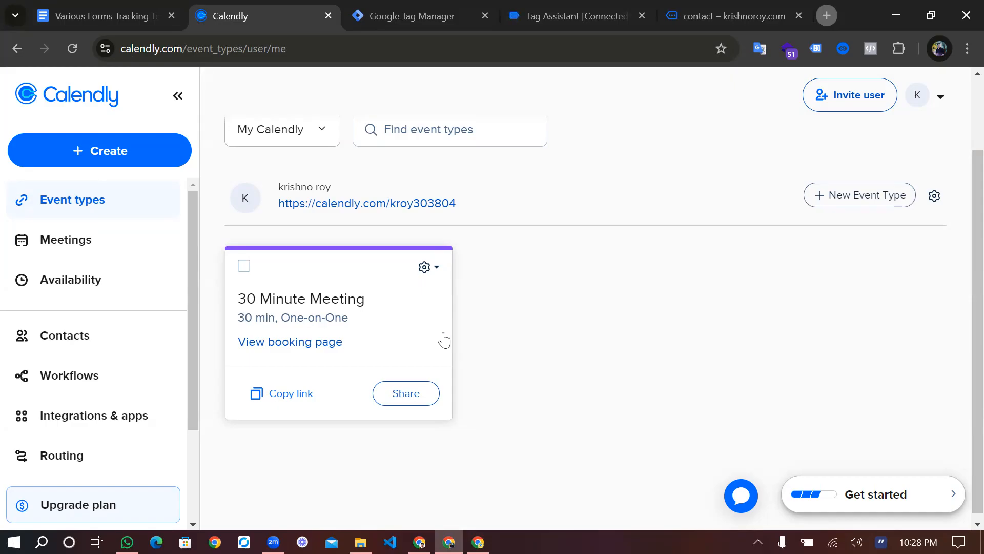
# Open the Share options on the 30 Minute Meeting event type card
pyautogui.click(406, 393)
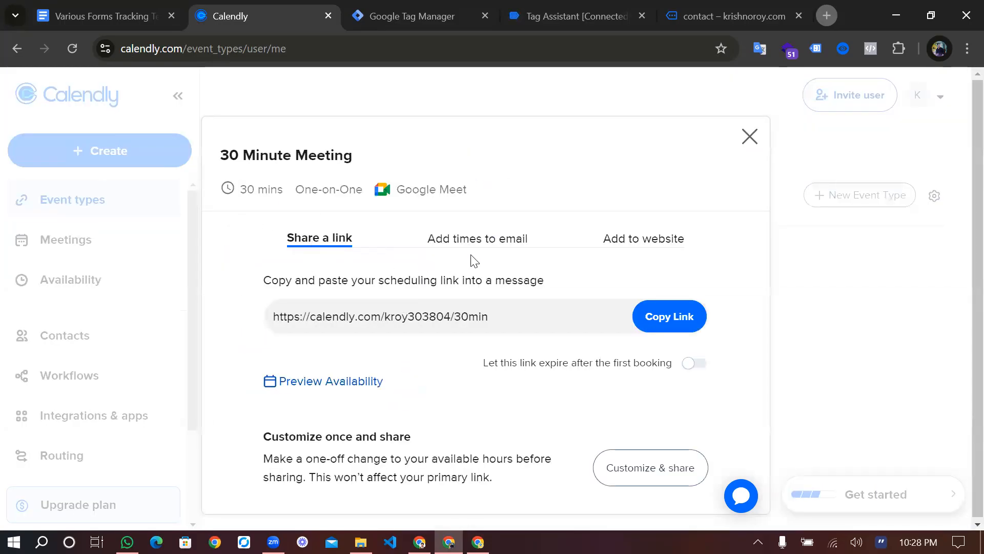
# Show the 'Add times to email' view with its October 2024 date calendar
pyautogui.click(511, 245)
pyautogui.scroll(-3, 492, 358)
pyautogui.scroll(-2, 500, 387)
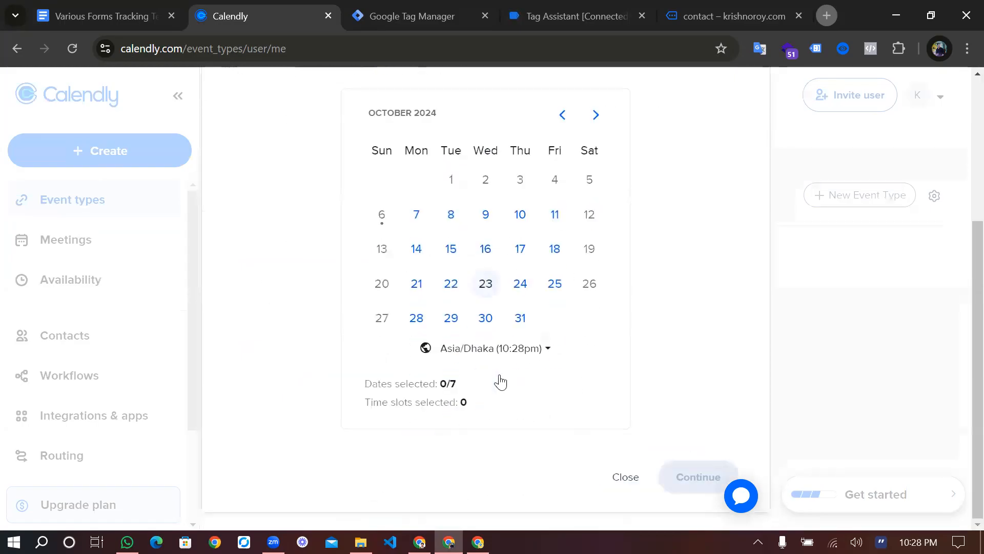
pyautogui.scroll(3, 500, 382)
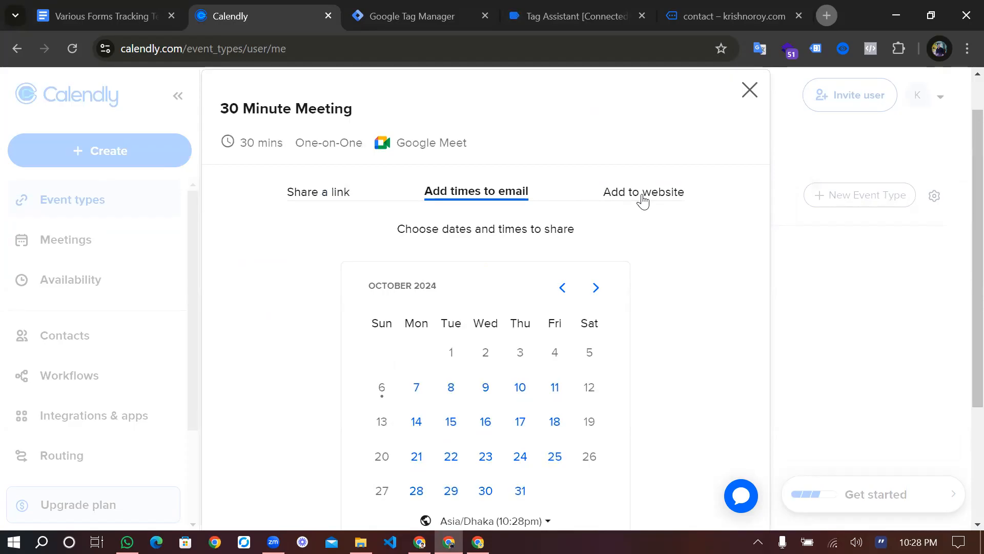
pyautogui.scroll(-2, 610, 345)
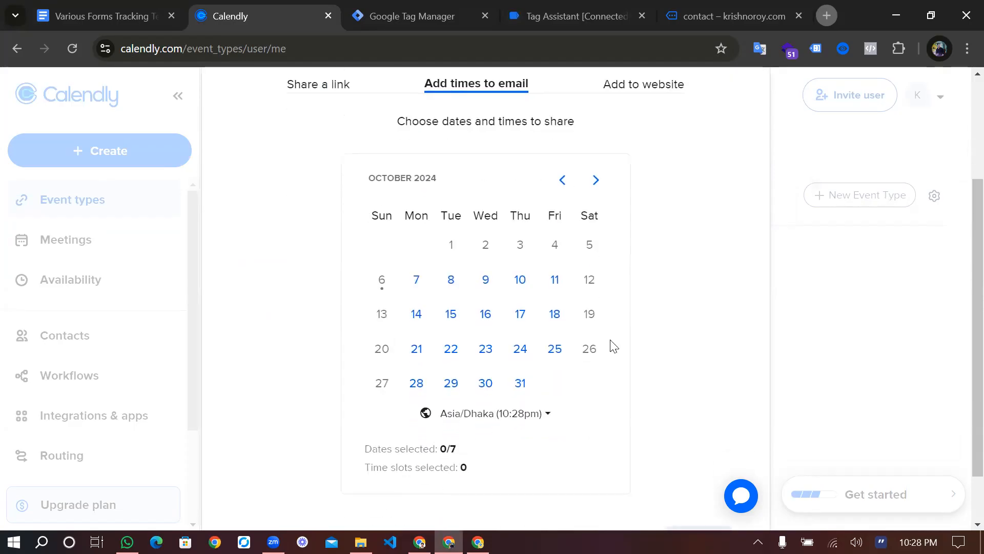
pyautogui.scroll(1, 610, 354)
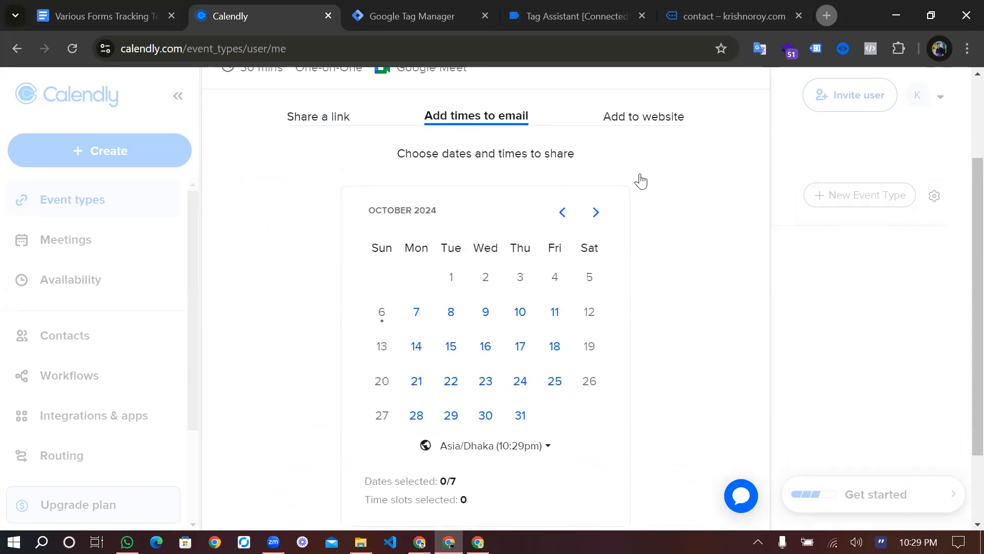
# Choose Inline Embed under 'Add to website' and copy the 30 Minute Meeting embed code
pyautogui.click(646, 118)
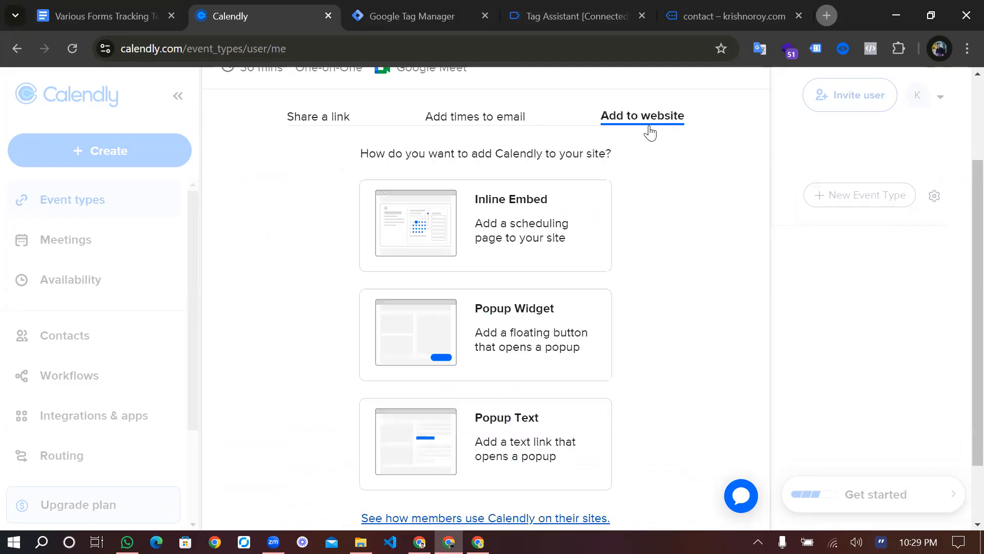
pyautogui.click(522, 217)
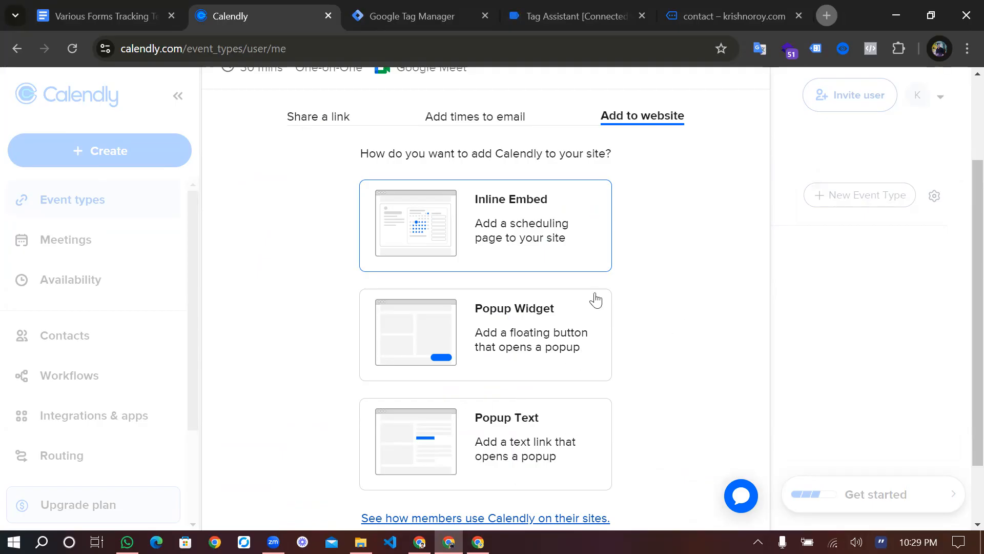
pyautogui.scroll(-1, 593, 302)
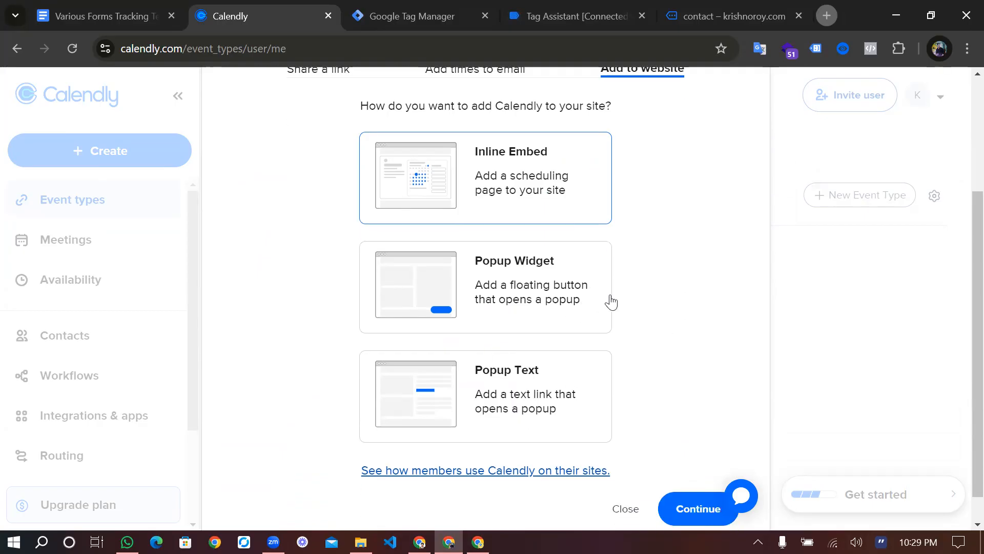
pyautogui.scroll(-1, 632, 331)
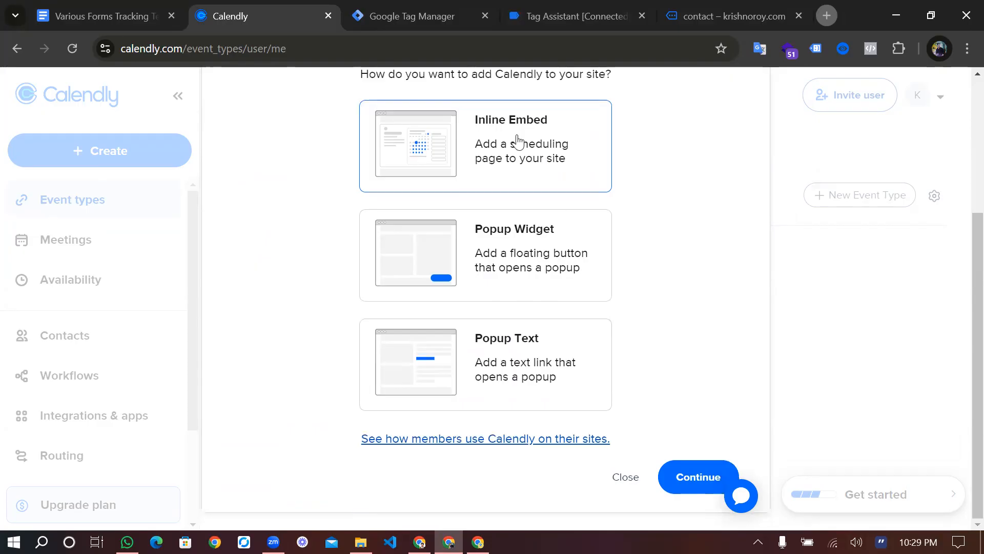
pyautogui.click(691, 483)
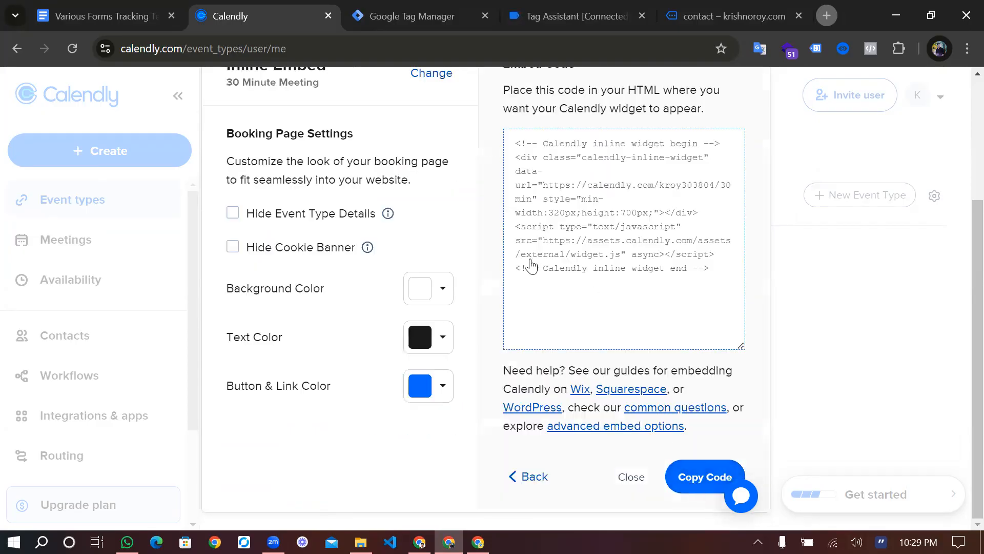
pyautogui.click(706, 472)
pyautogui.scroll(1, 515, 336)
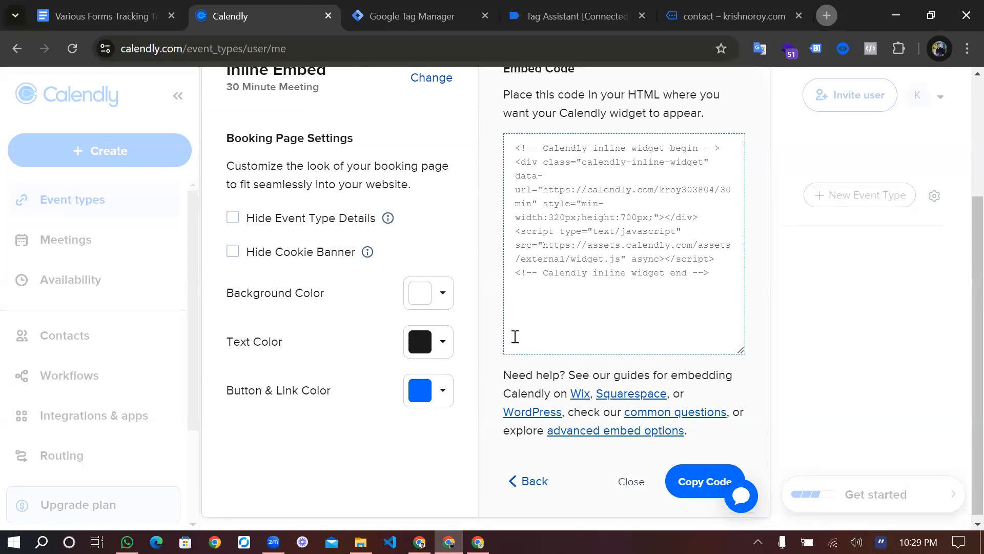
pyautogui.scroll(2, 515, 337)
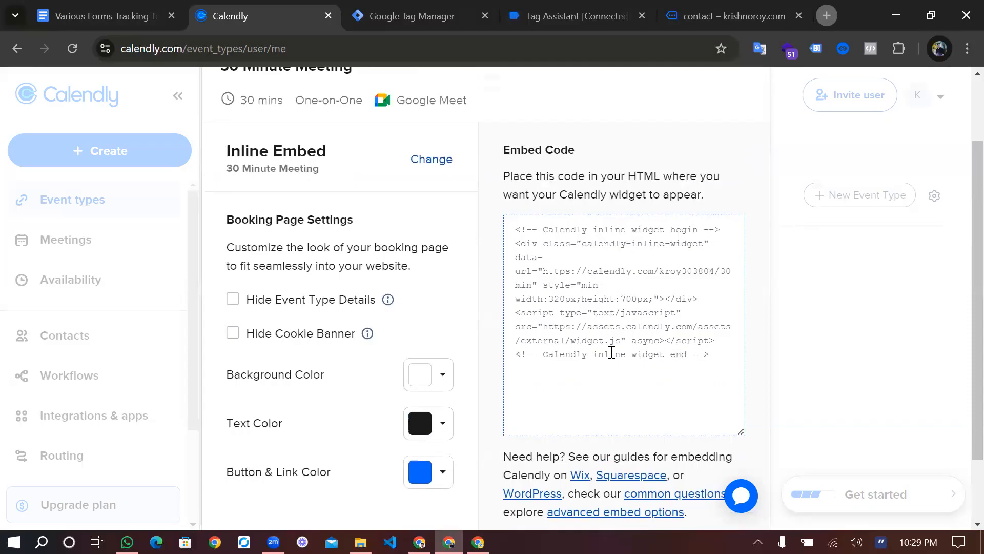
pyautogui.click(106, 6)
# Scroll the forms tracking notes back up to the Contact Form 7 Tracking with GTM section
pyautogui.scroll(10, 424, 325)
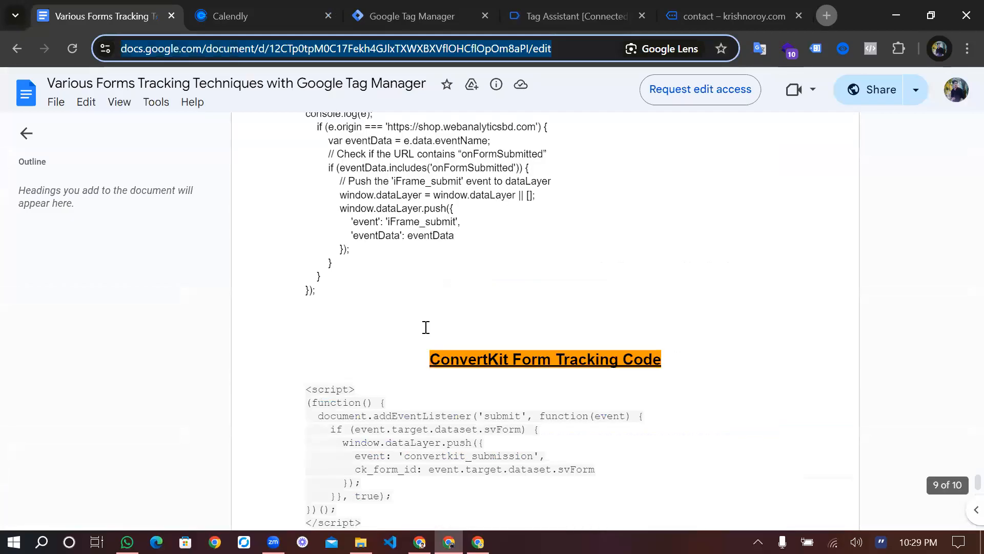
pyautogui.scroll(15, 425, 327)
pyautogui.scroll(5, 438, 374)
pyautogui.moveTo(410, 450); pyautogui.dragTo(326, 292)
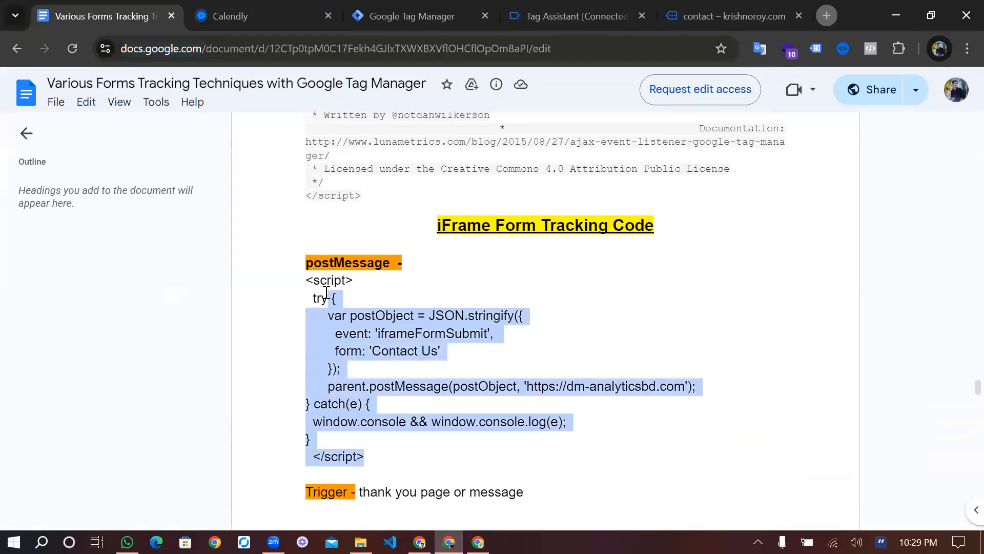
pyautogui.scroll(15, 326, 292)
pyautogui.scroll(15, 326, 293)
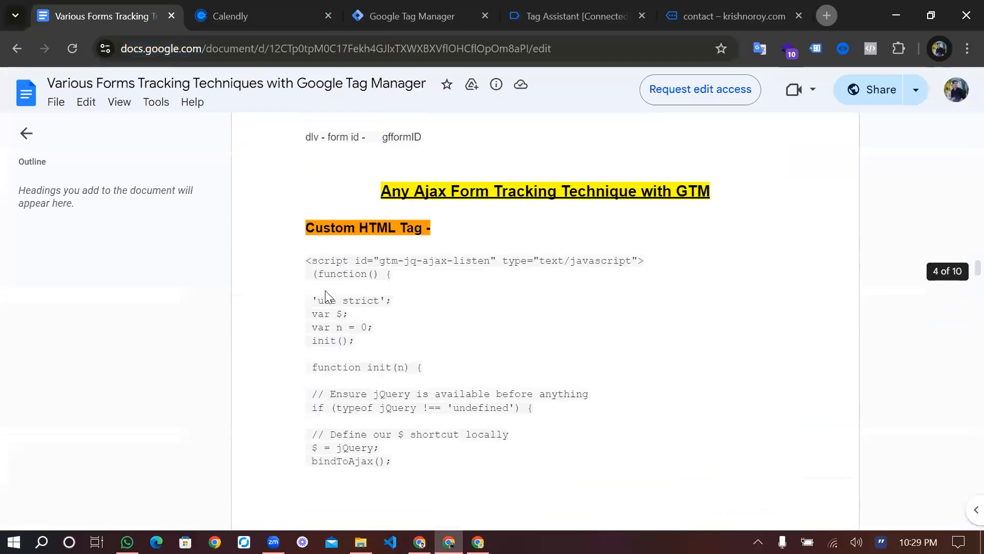
pyautogui.scroll(2, 326, 292)
pyautogui.scroll(15, 409, 360)
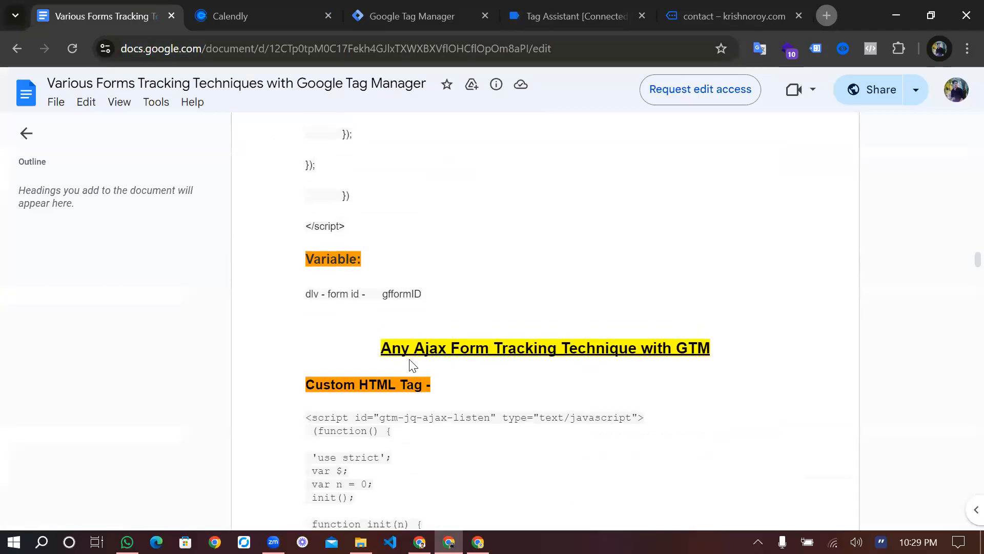
pyautogui.scroll(20, 413, 365)
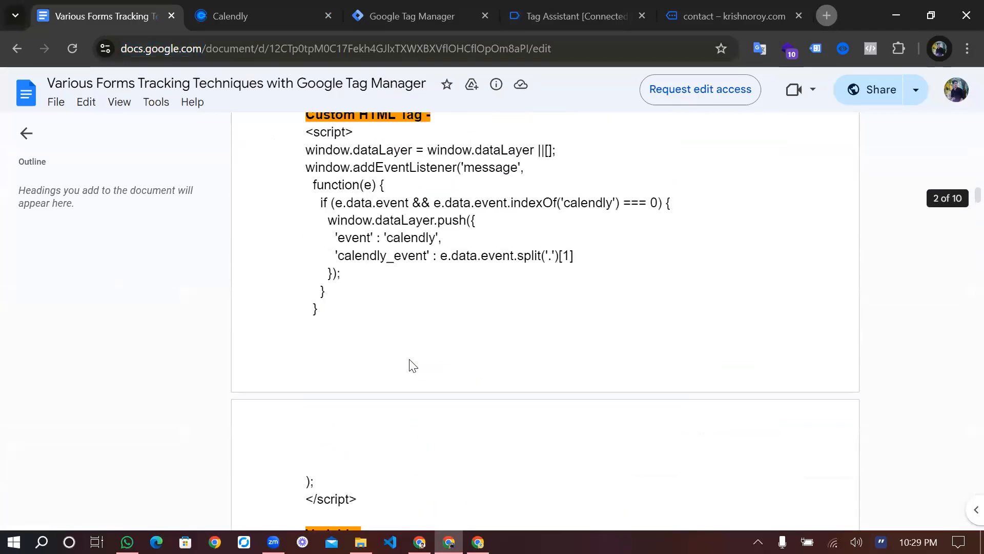
pyautogui.scroll(7, 413, 365)
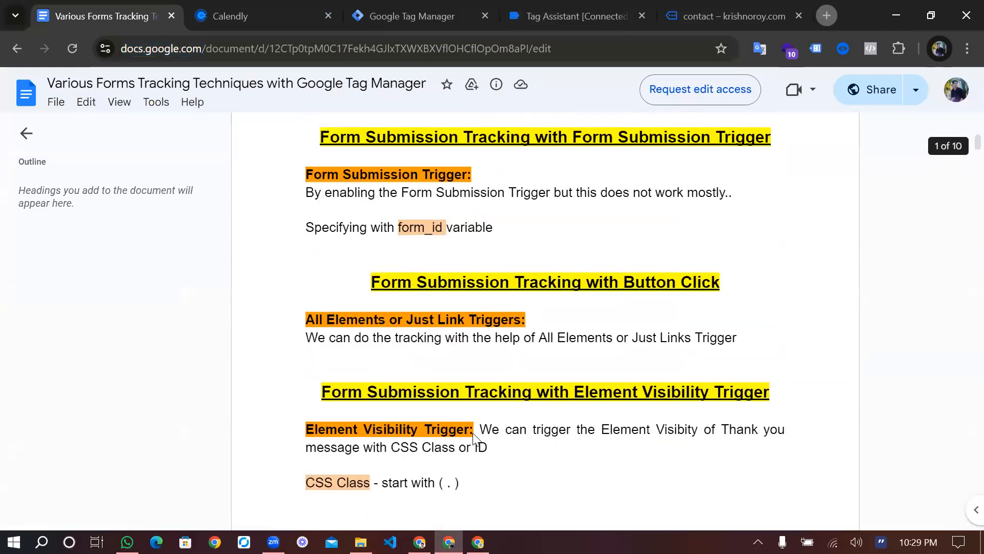
pyautogui.scroll(4, 475, 439)
pyautogui.scroll(-15, 473, 438)
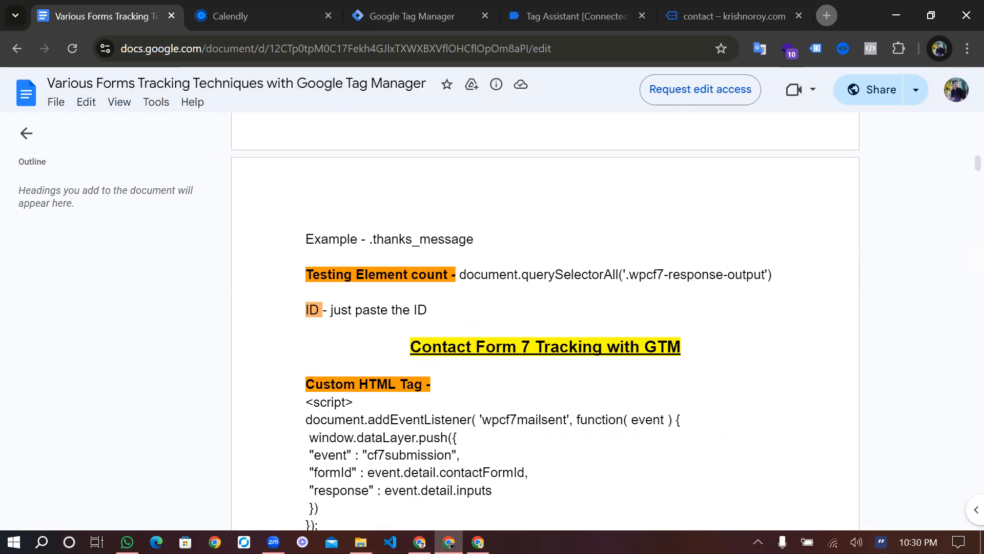
pyautogui.hotkey('alt', 'Tab')
# Find the Various Forms Tracking Techniques document in the Bach-1 Course Document folder and open it
pyautogui.scroll(-12, 401, 369)
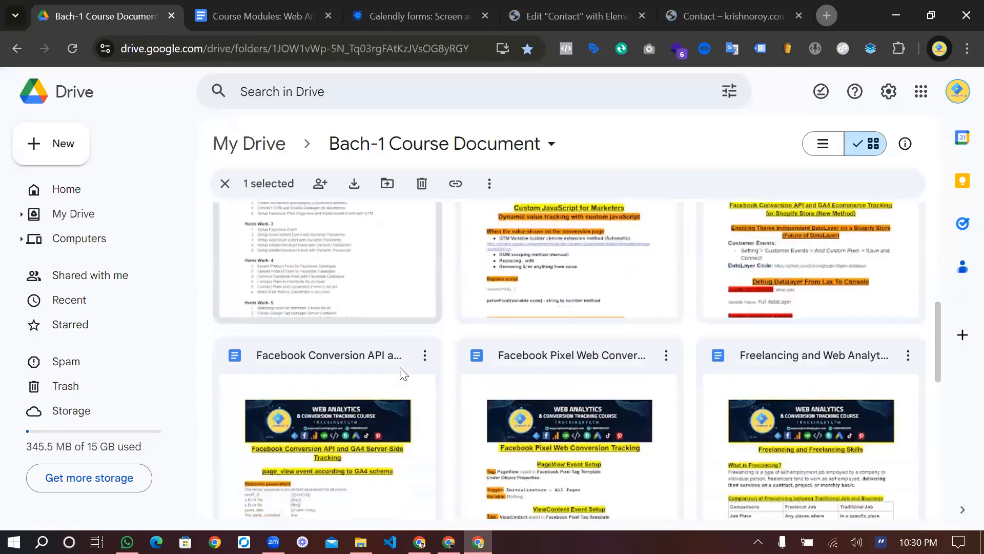
pyautogui.scroll(-5, 399, 367)
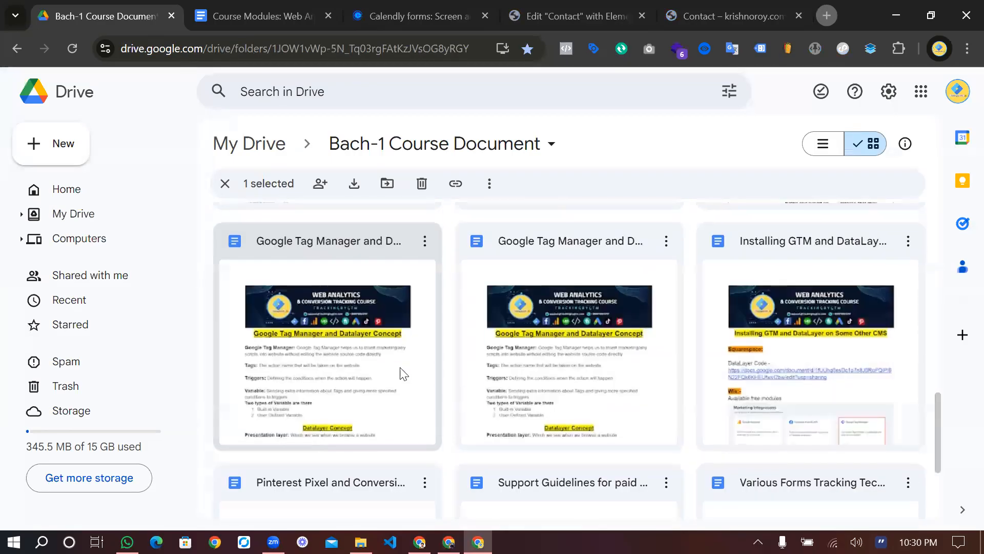
pyautogui.scroll(5, 534, 409)
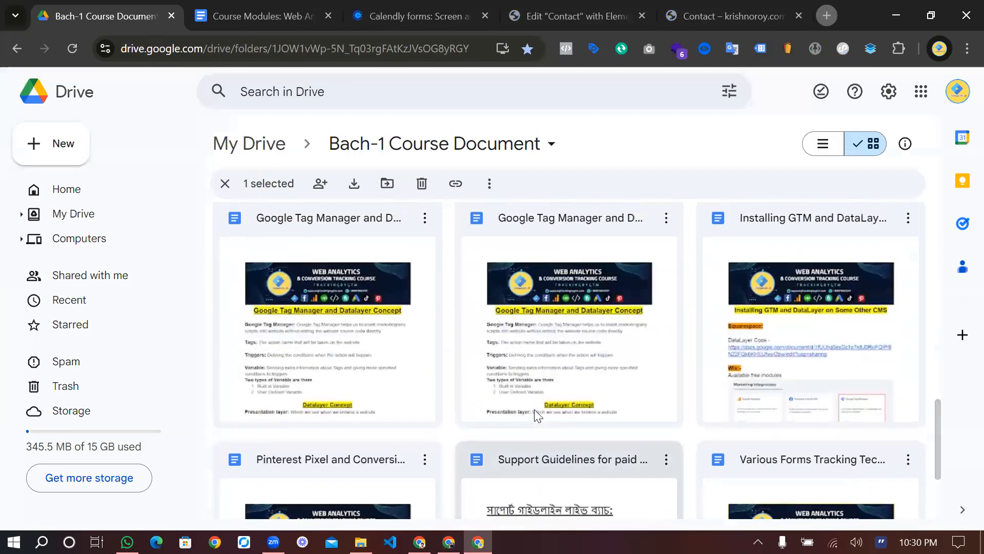
pyautogui.scroll(5, 534, 409)
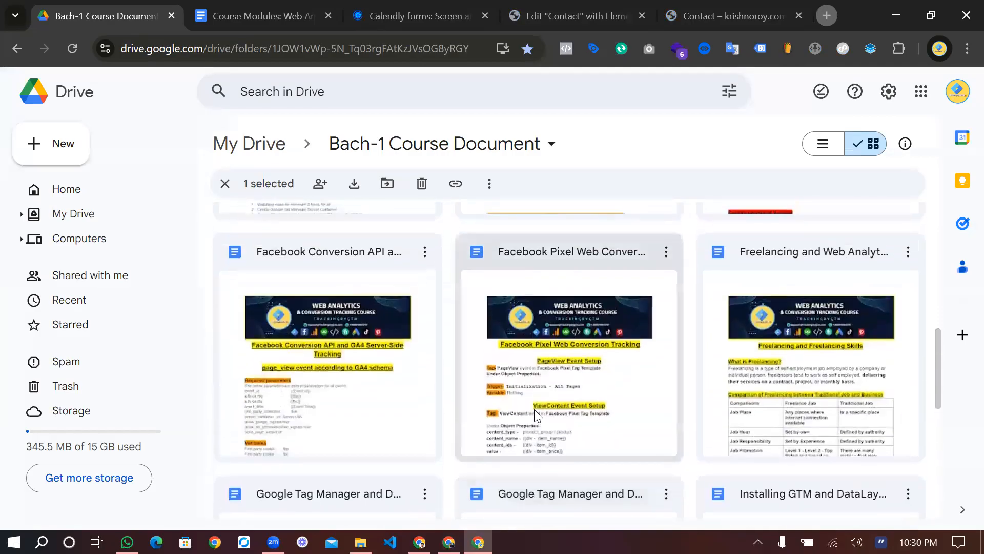
pyautogui.scroll(3, 534, 410)
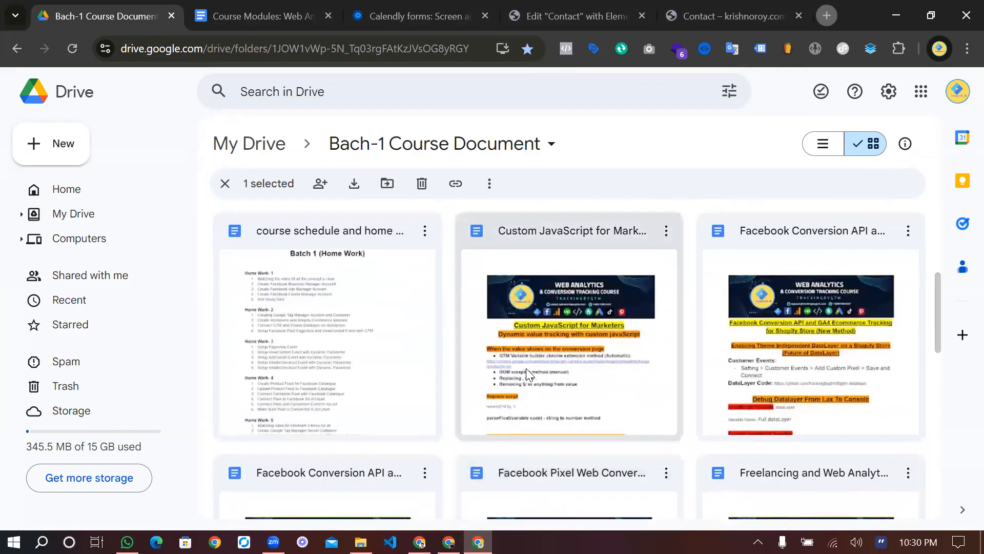
pyautogui.scroll(-3, 600, 403)
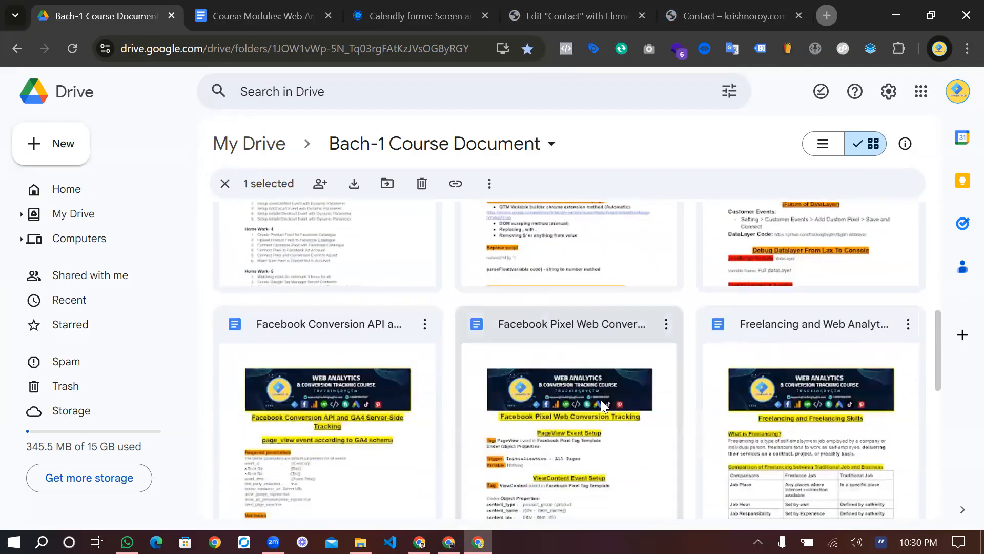
pyautogui.scroll(-1, 602, 406)
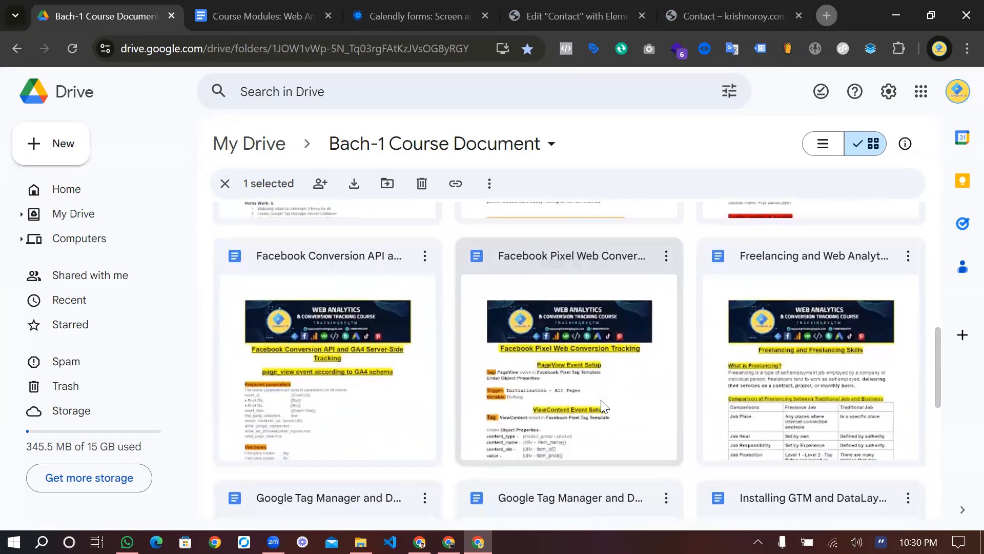
pyautogui.scroll(-1, 602, 407)
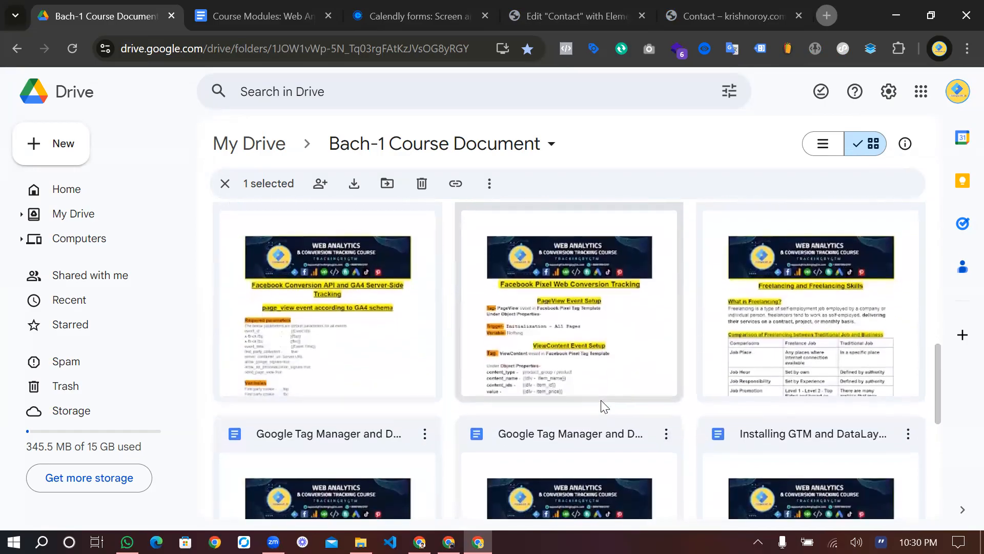
pyautogui.scroll(-2, 602, 407)
pyautogui.scroll(-4, 602, 407)
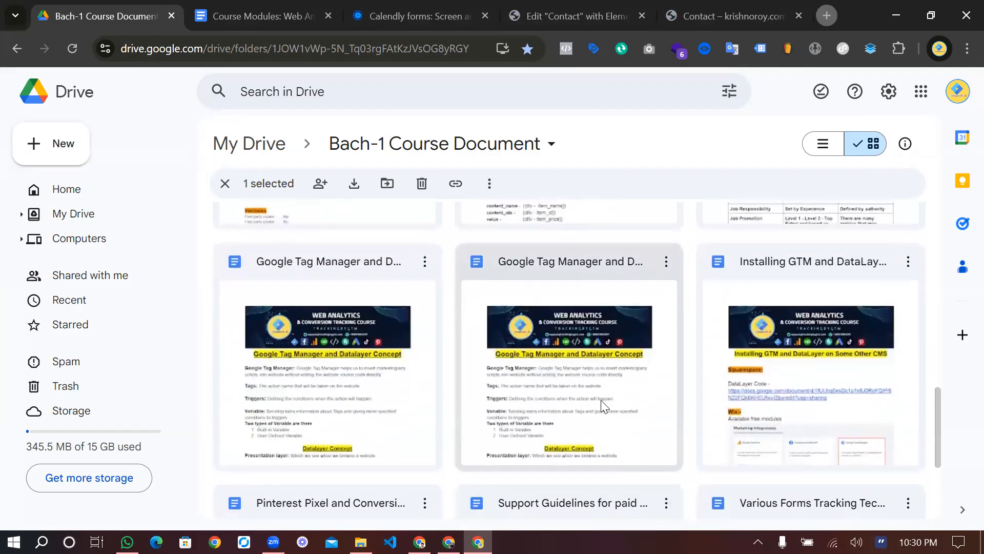
pyautogui.scroll(-2, 602, 406)
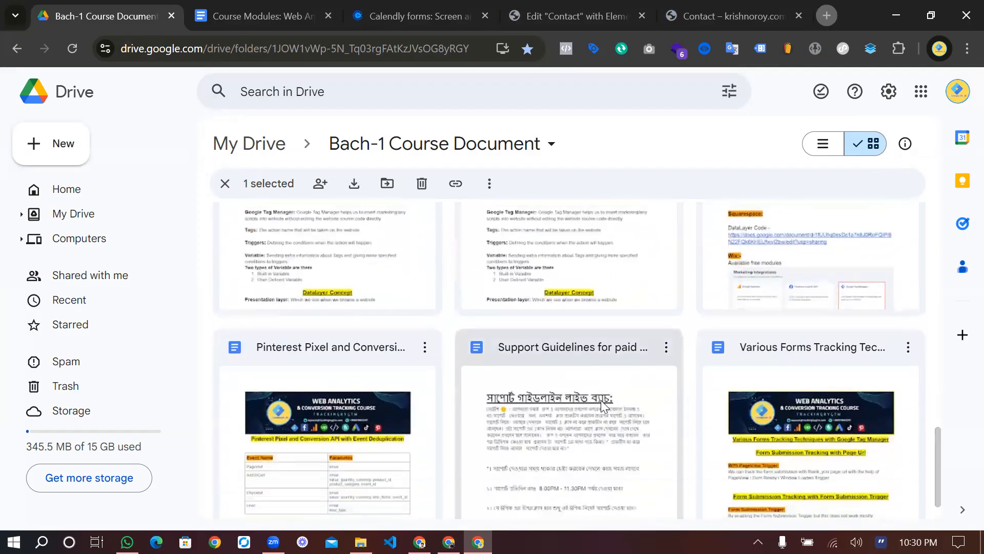
pyautogui.click(780, 433)
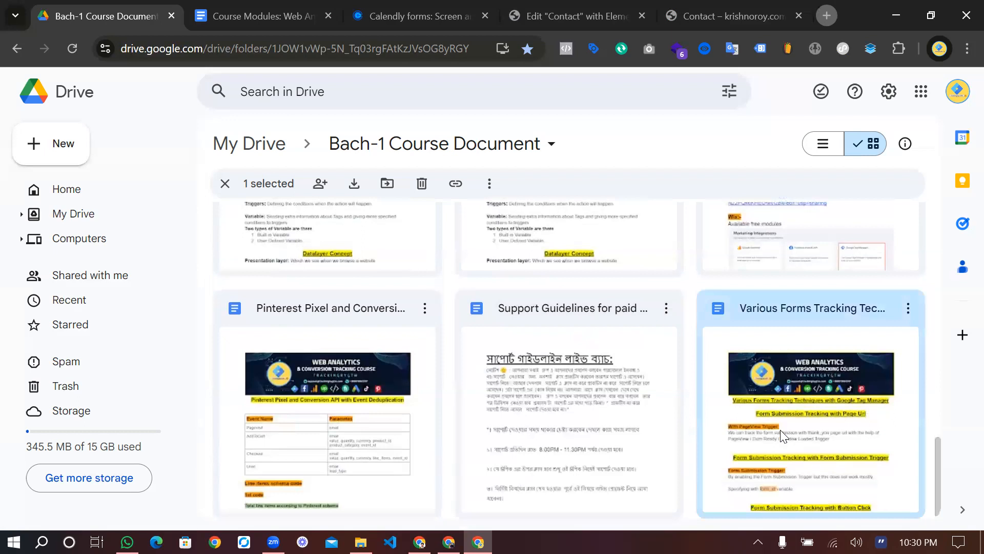
pyautogui.doubleClick(780, 430)
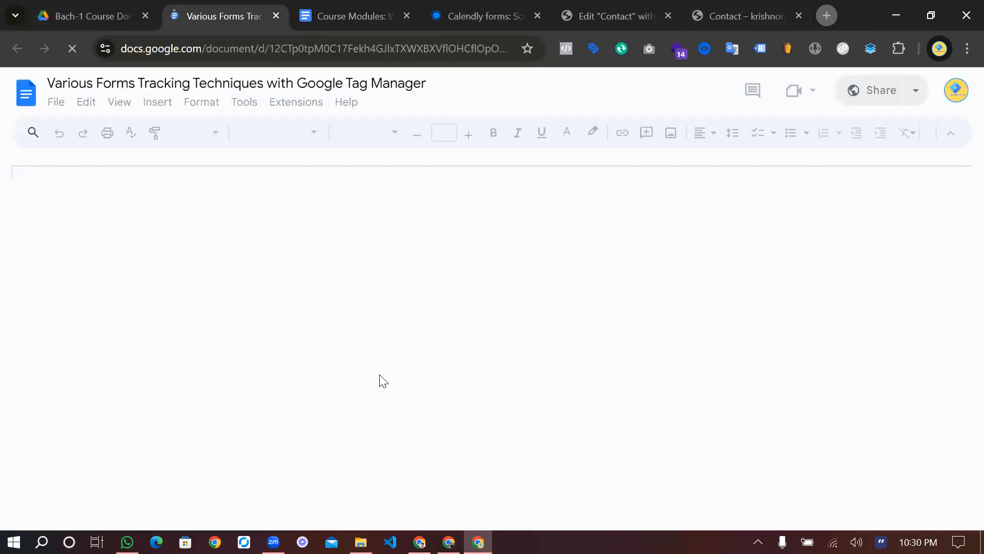
# Delete the notes from 'Vimeo Video Tracking' to the document's end, then view the Contact page
pyautogui.scroll(-15, 485, 391)
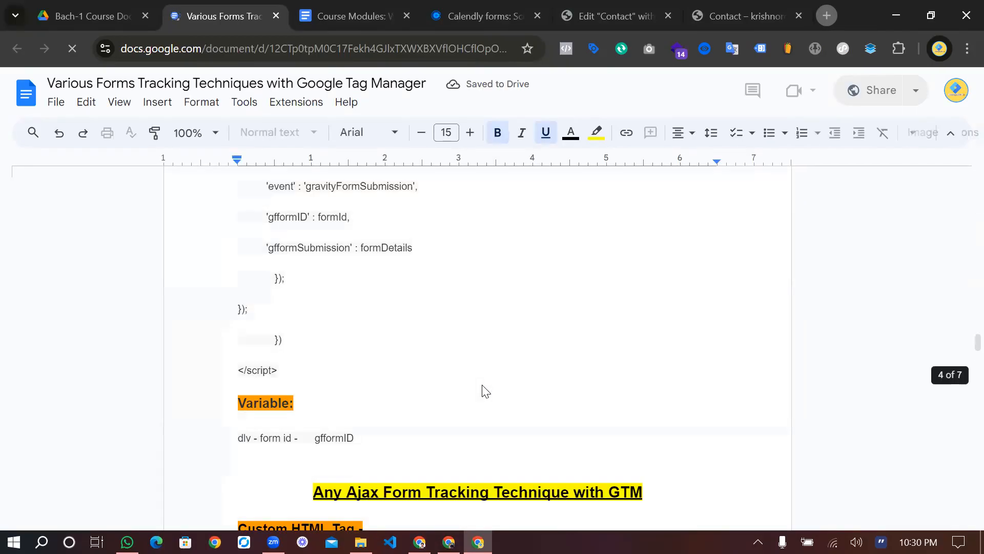
pyautogui.scroll(-10, 486, 390)
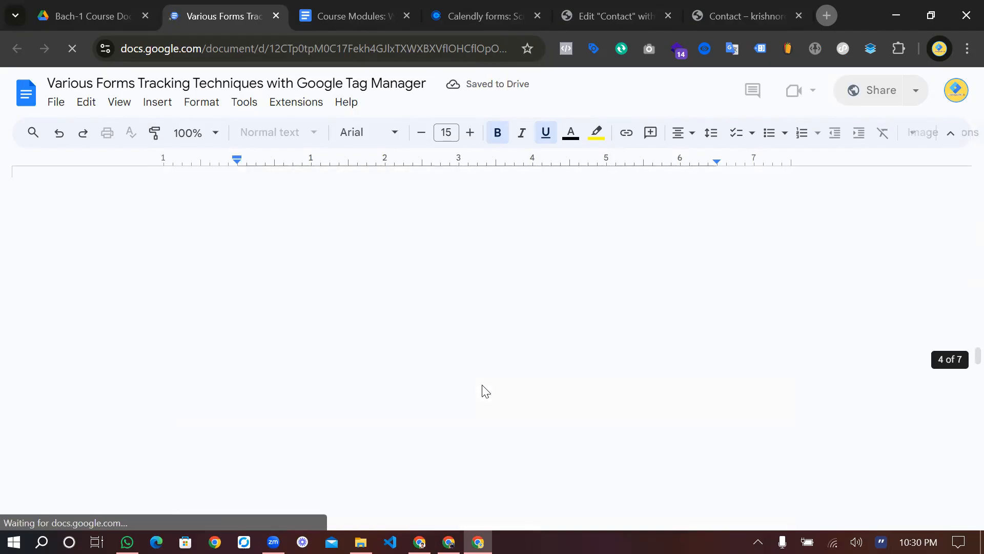
pyautogui.scroll(5, 485, 390)
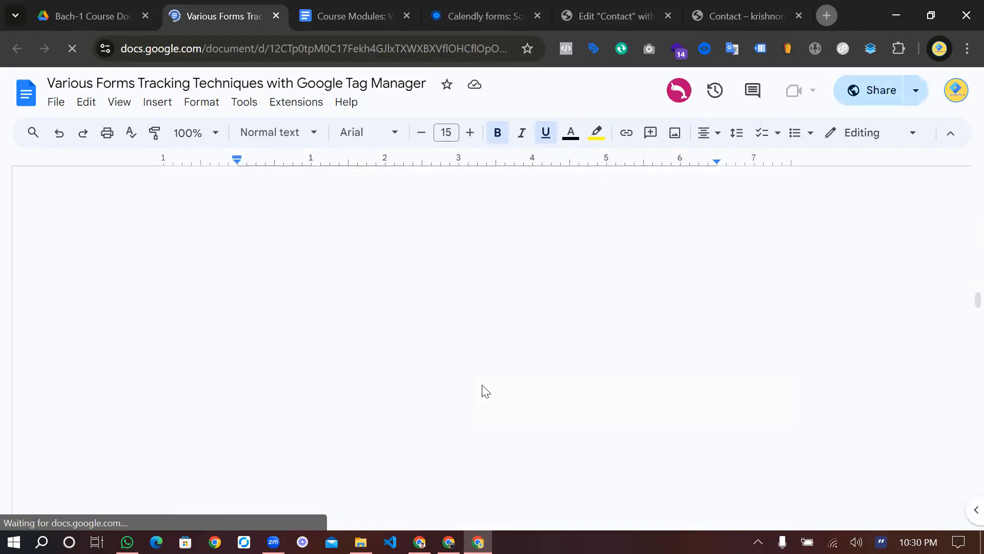
pyautogui.scroll(-5, 486, 391)
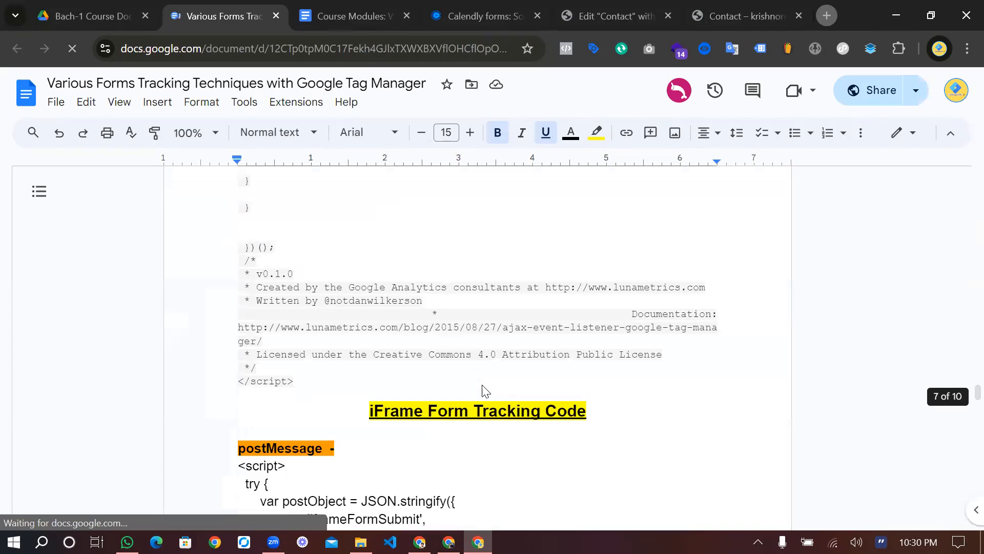
pyautogui.scroll(-15, 486, 391)
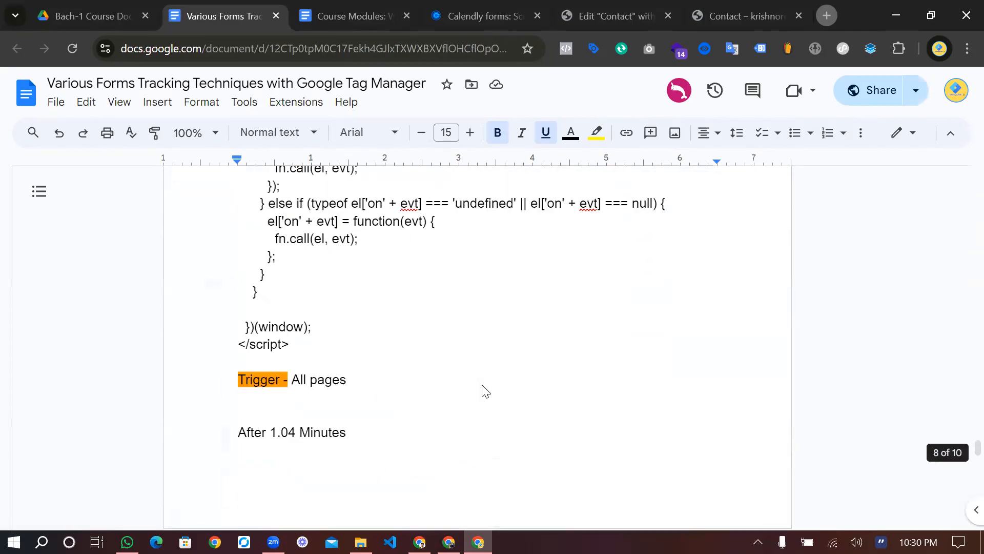
pyautogui.scroll(-20, 486, 390)
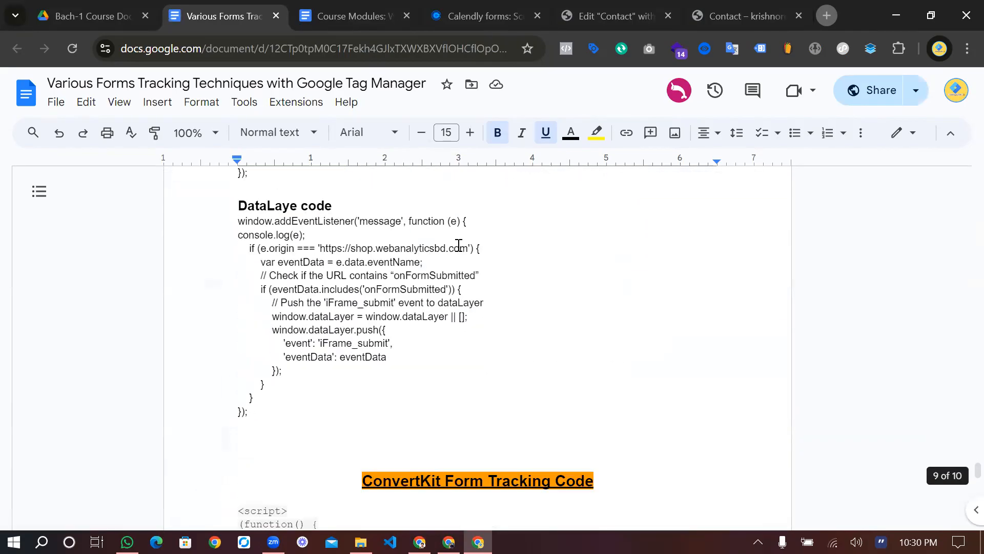
pyautogui.scroll(-5, 406, 396)
pyautogui.scroll(6, 407, 396)
pyautogui.scroll(-3, 241, 278)
pyautogui.scroll(-3, 239, 278)
pyautogui.click(239, 278)
pyautogui.hotkey('ctrl', 'shift', 'End')
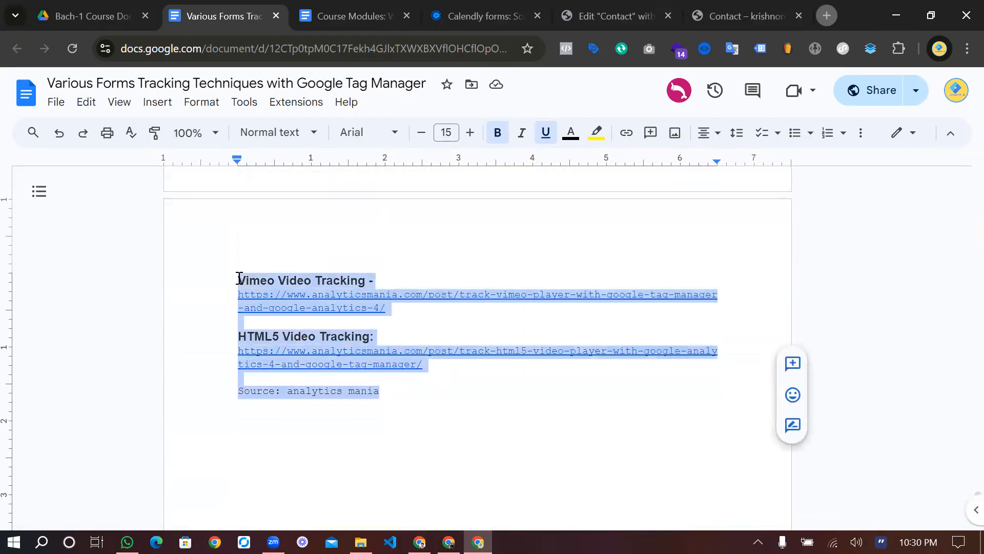
pyautogui.press('BackSpace')
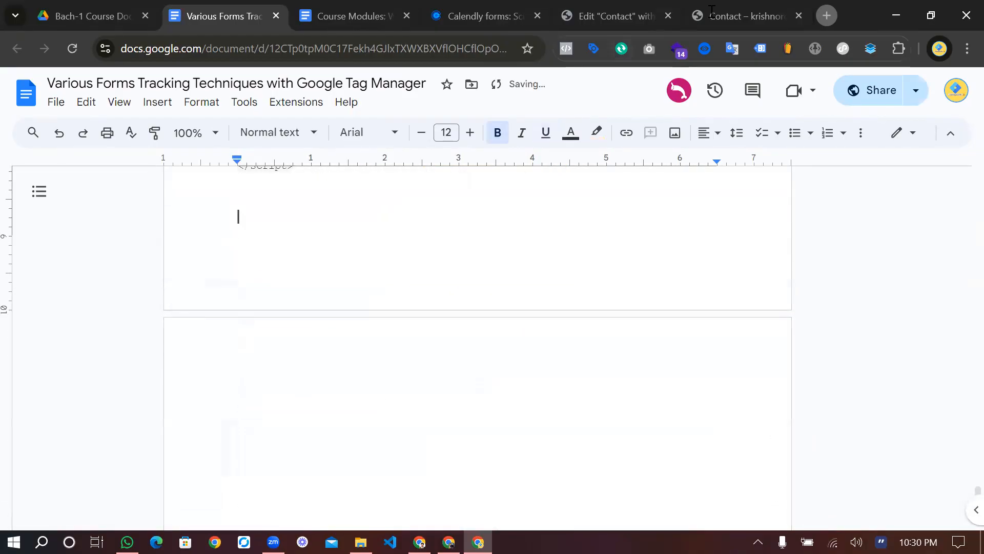
pyautogui.click(712, 11)
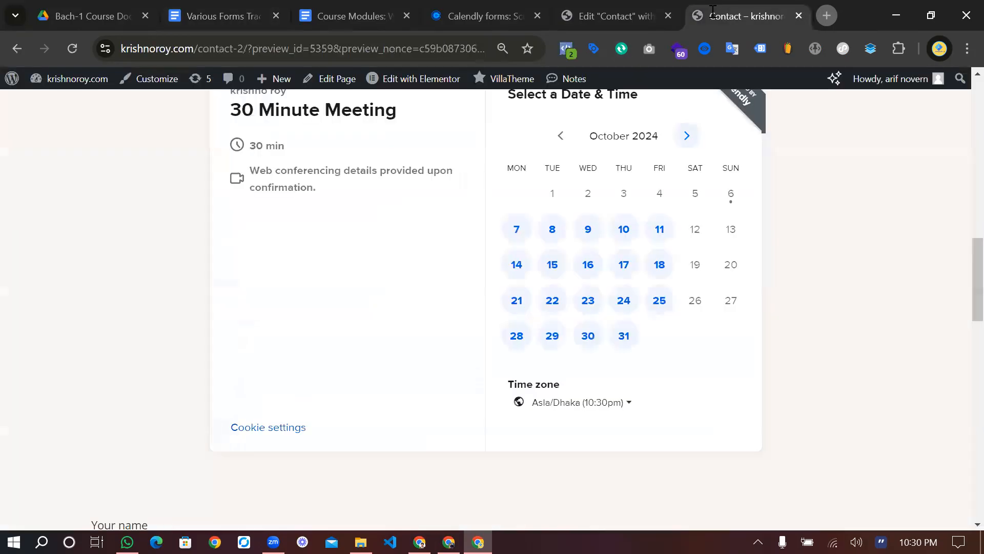
# Check the Calendly calendar in the Elementor Contact preview, then return to Tag Assistant
pyautogui.click(636, 11)
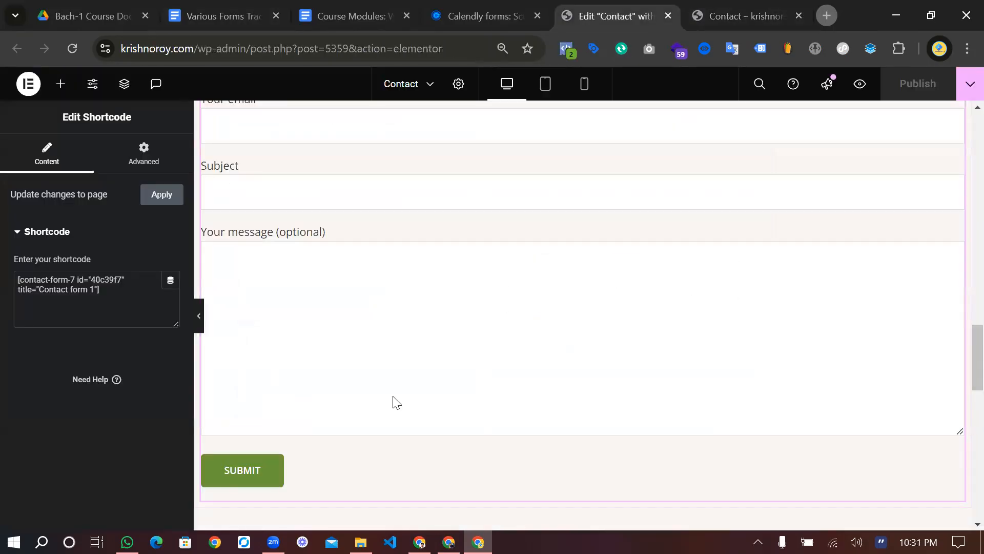
pyautogui.scroll(-2, 393, 402)
pyautogui.scroll(7, 393, 402)
pyautogui.scroll(4, 428, 380)
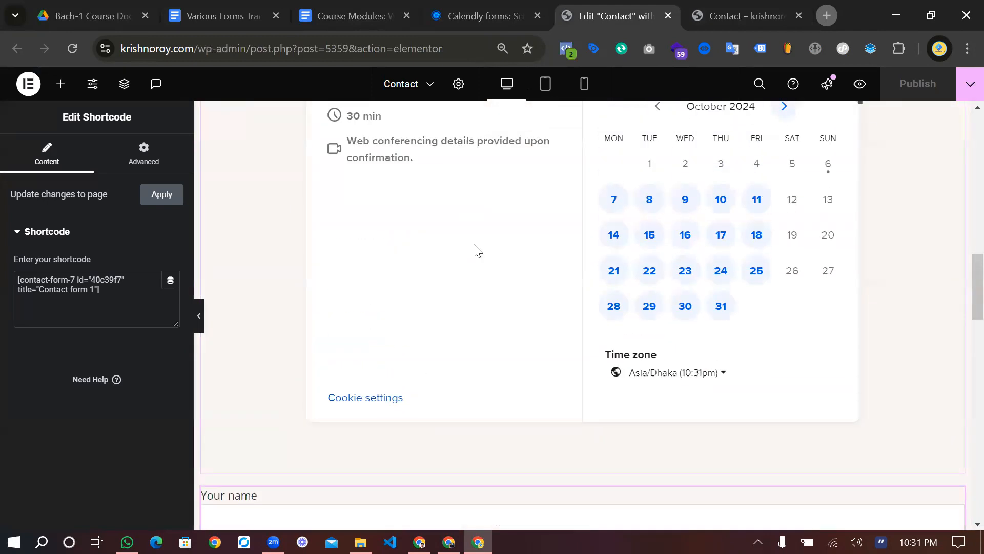
pyautogui.hotkey('alt', 'Tab')
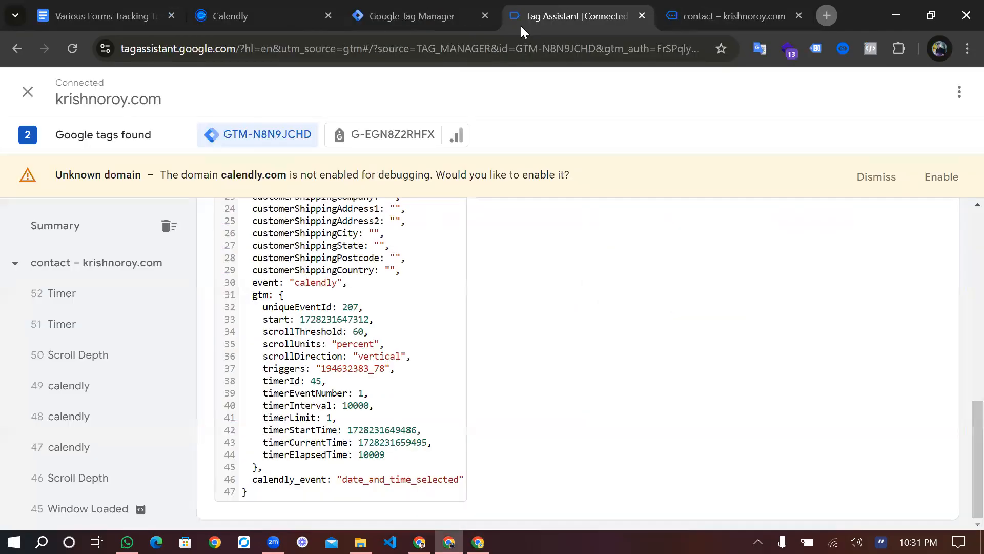
# Look at the Contact2 page's source code near its contact form, then close it
pyautogui.click(434, 13)
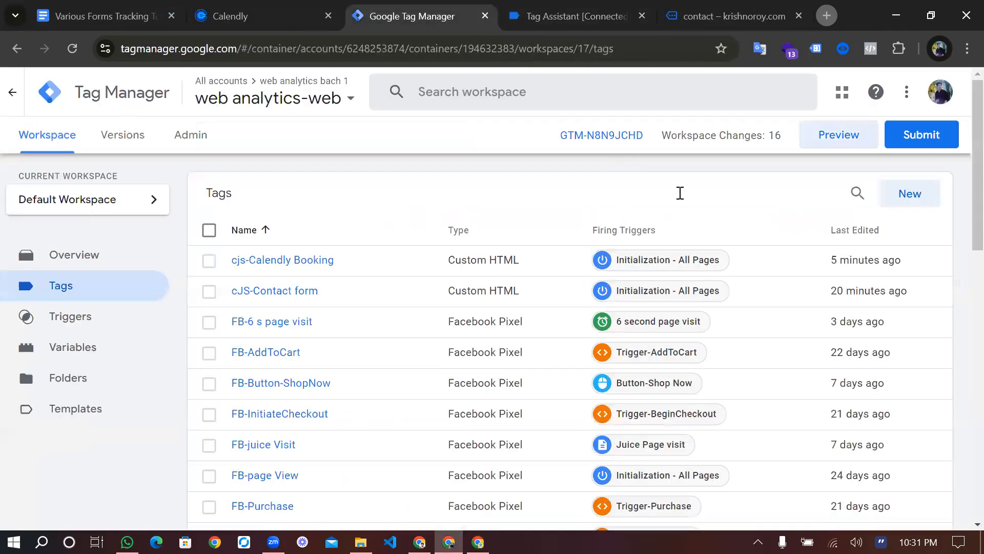
pyautogui.hotkey('ctrl', 'Tab')
pyautogui.hotkey('ctrl', 'Tab')
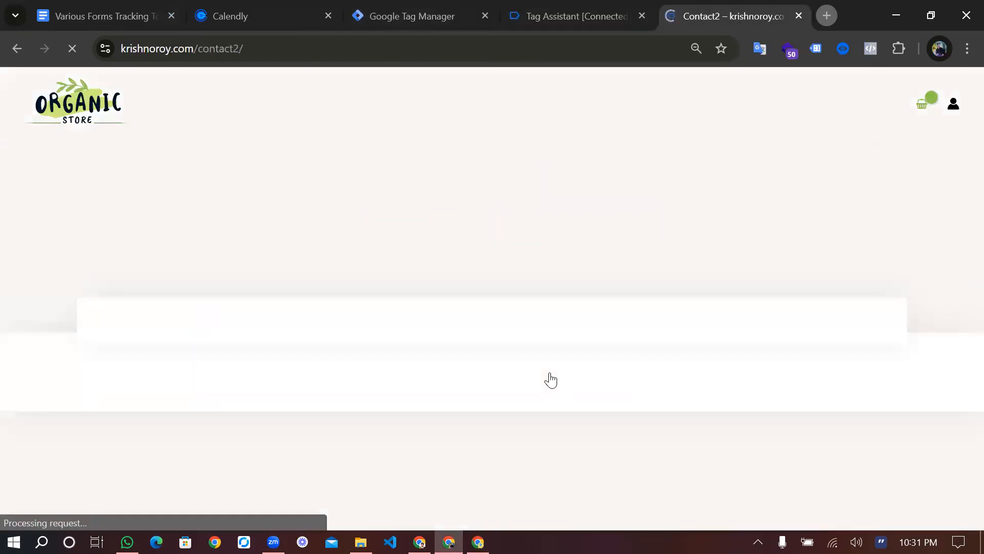
pyautogui.scroll(-5, 336, 374)
pyautogui.scroll(-7, 301, 376)
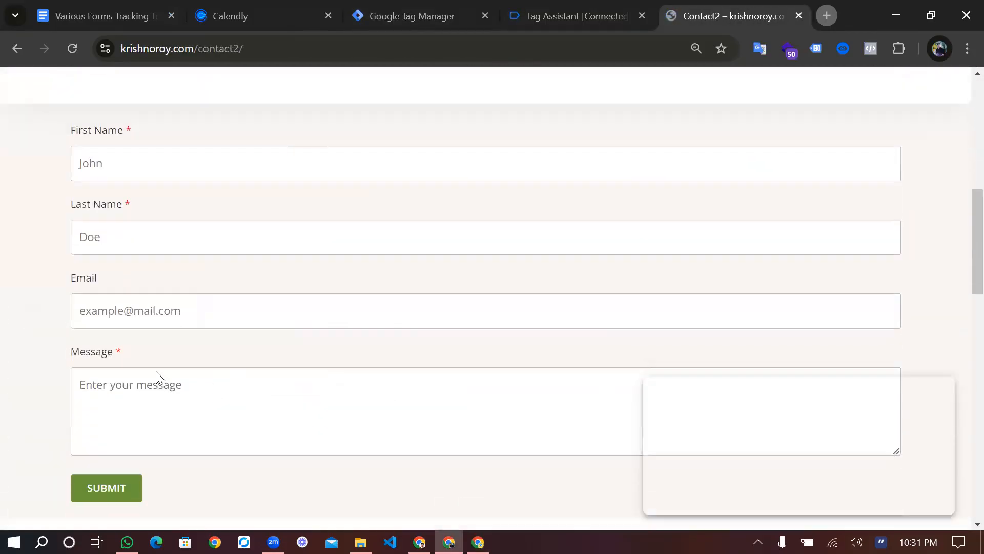
pyautogui.rightClick(212, 324)
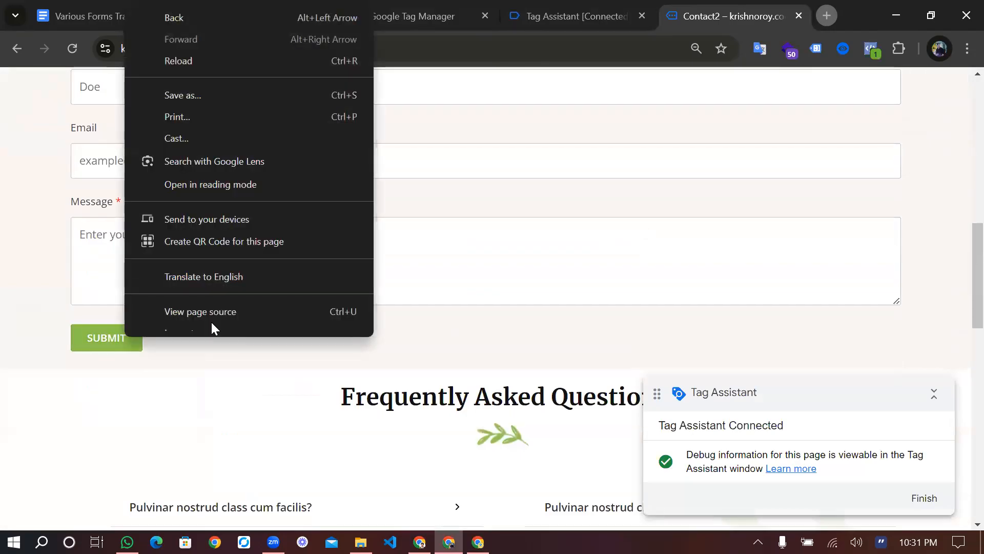
pyautogui.click(212, 321)
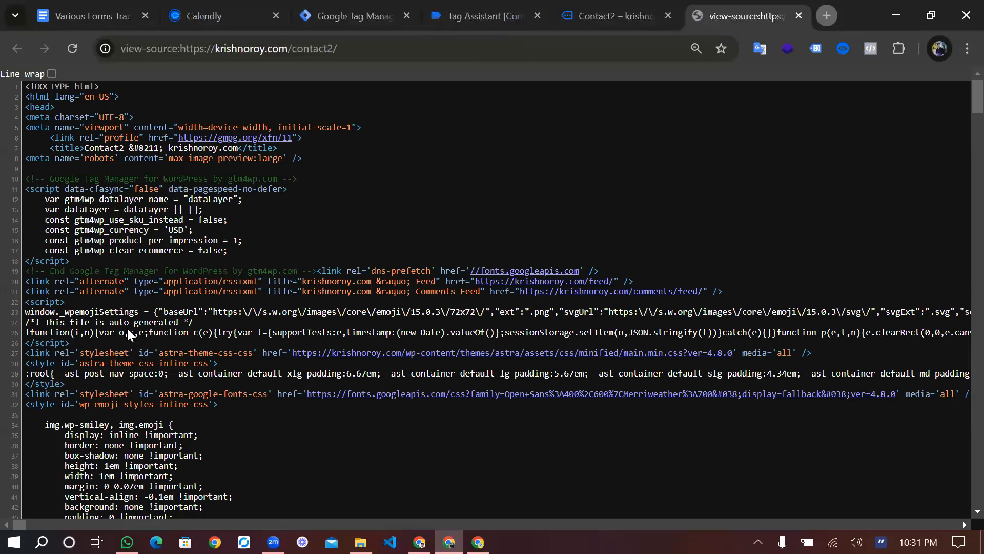
pyautogui.hotkey('ctrl', 'w')
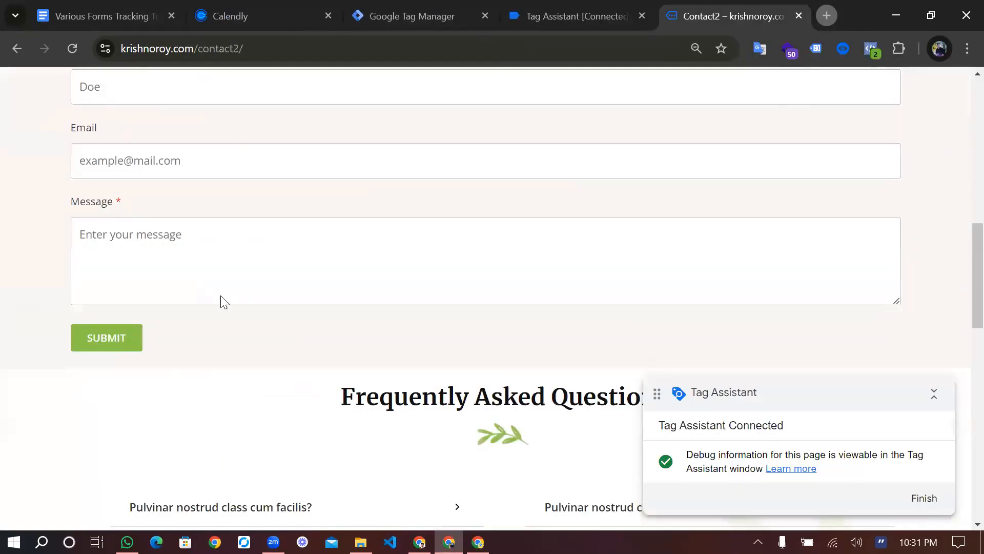
pyautogui.rightClick(221, 295)
# Inspect the Submit button and select its class name uagb-forms-main-submit-button
pyautogui.click(205, 311)
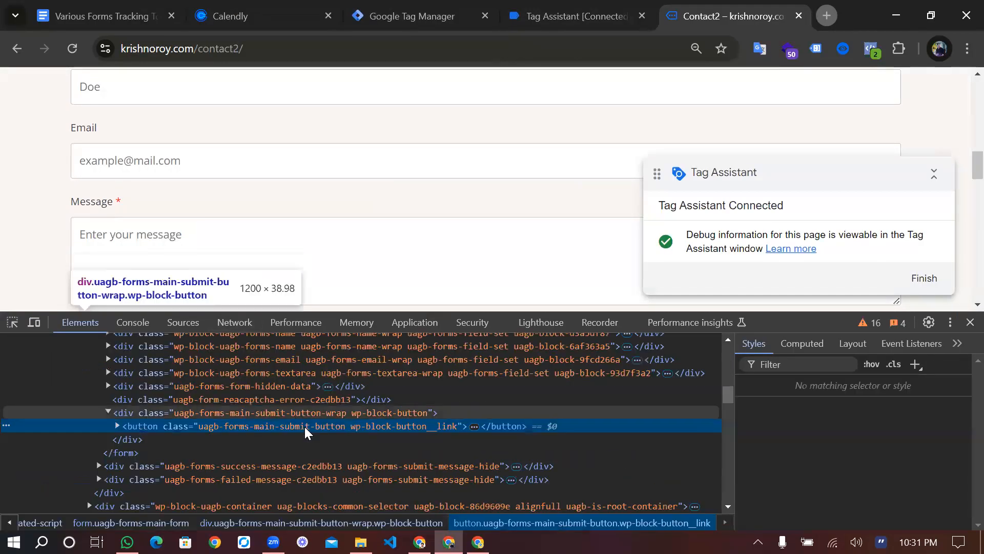
pyautogui.doubleClick(342, 428)
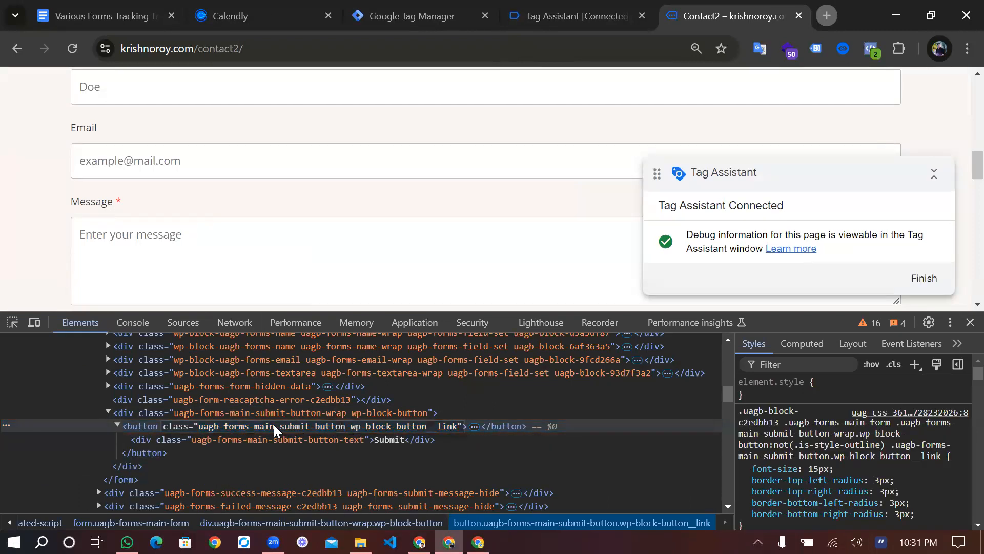
pyautogui.moveTo(197, 425); pyautogui.dragTo(449, 427)
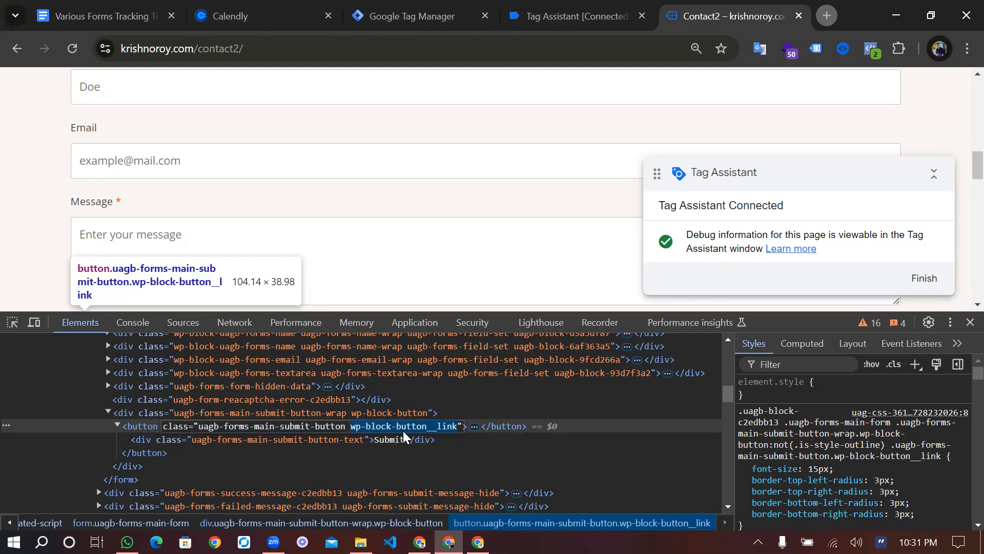
pyautogui.click(460, 427)
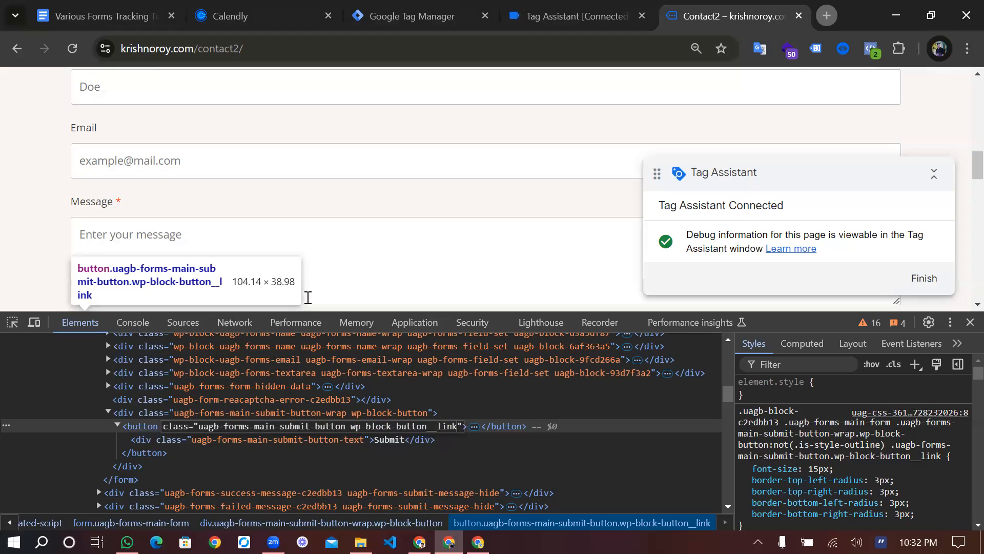
pyautogui.scroll(-4, 307, 296)
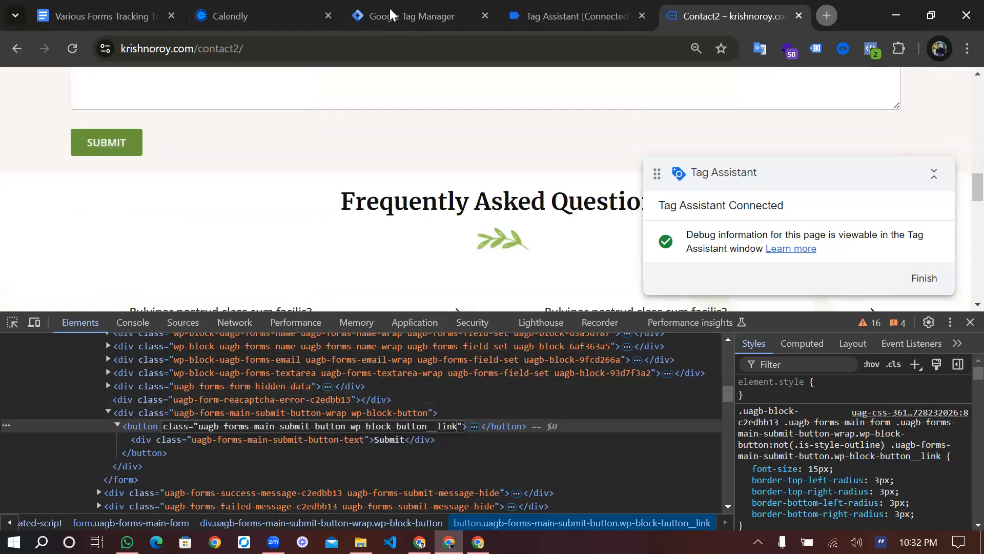
# Return to the Tag Manager tags list and open the cjs-Calendly Booking tag
pyautogui.hotkey('ctrl', '3')
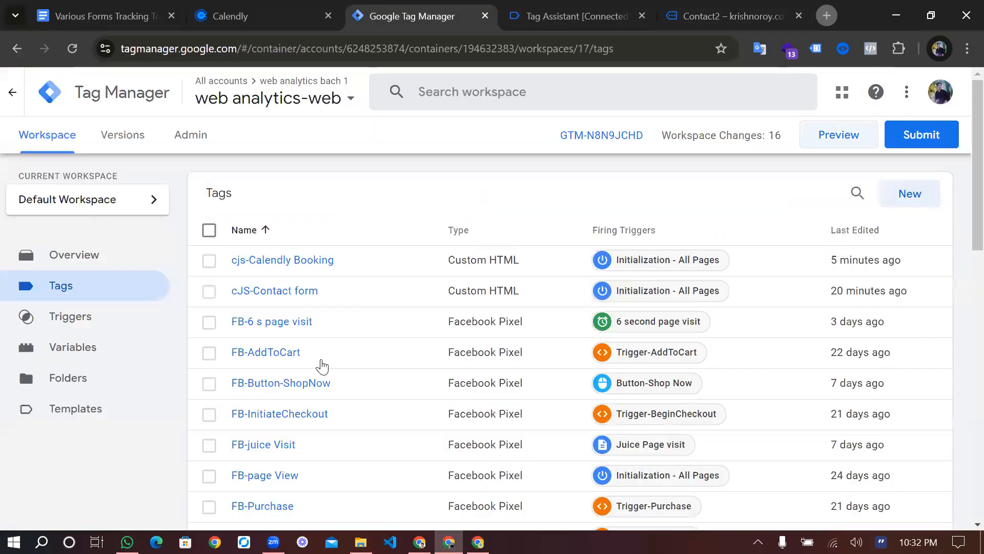
pyautogui.scroll(-3, 260, 348)
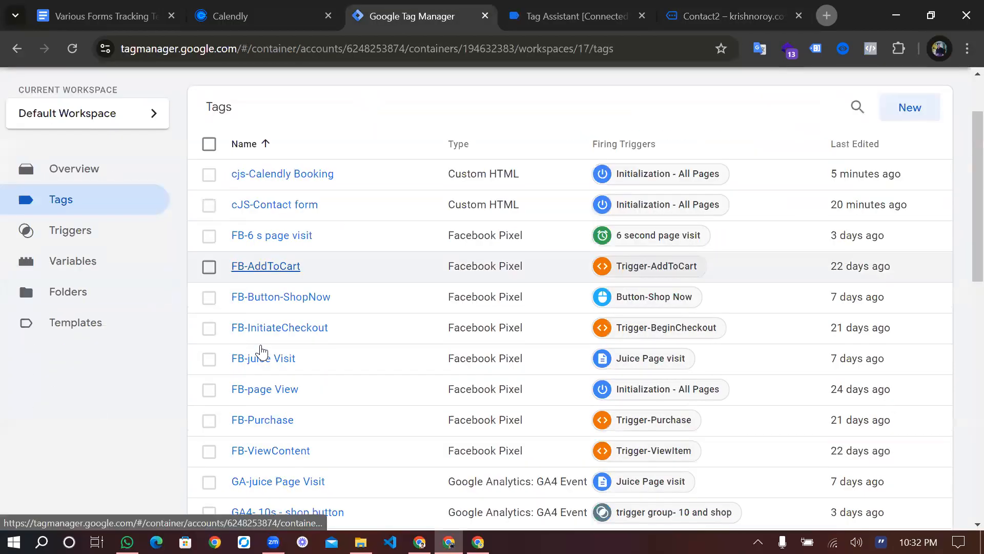
pyautogui.scroll(5, 260, 348)
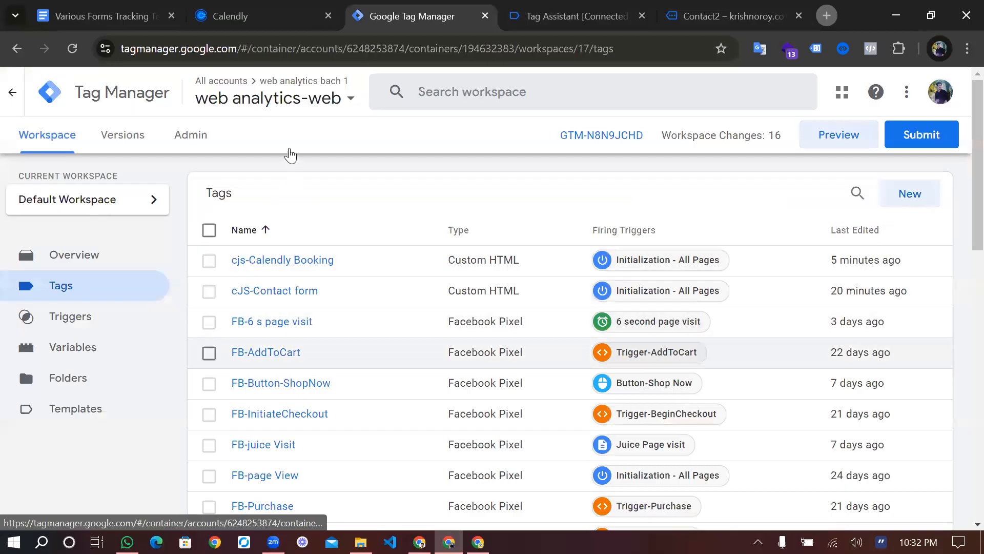
pyautogui.scroll(-3, 288, 151)
pyautogui.click(286, 143)
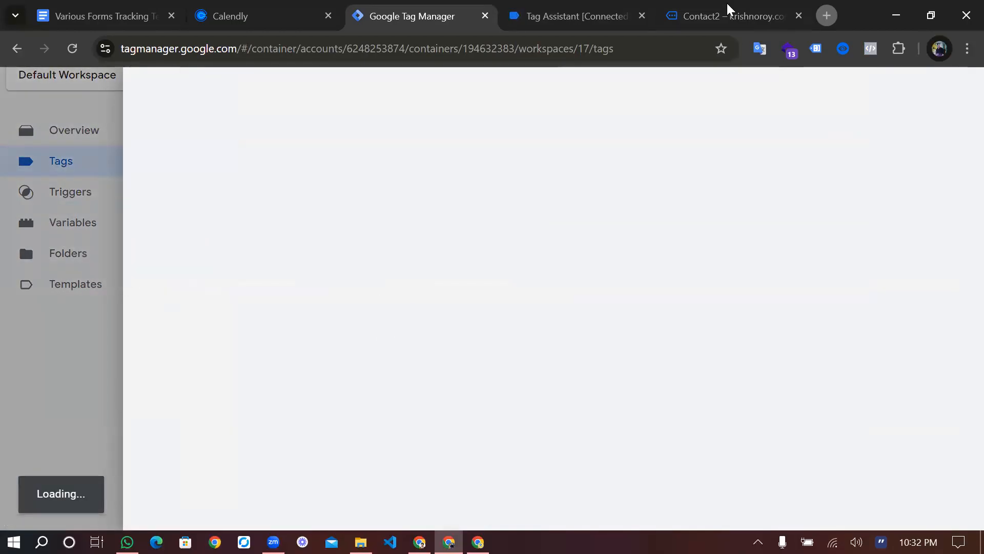
# Back on the Contact2 tab, select the submit button's class name uagb-forms-main-submit-button in Elements
pyautogui.click(713, 16)
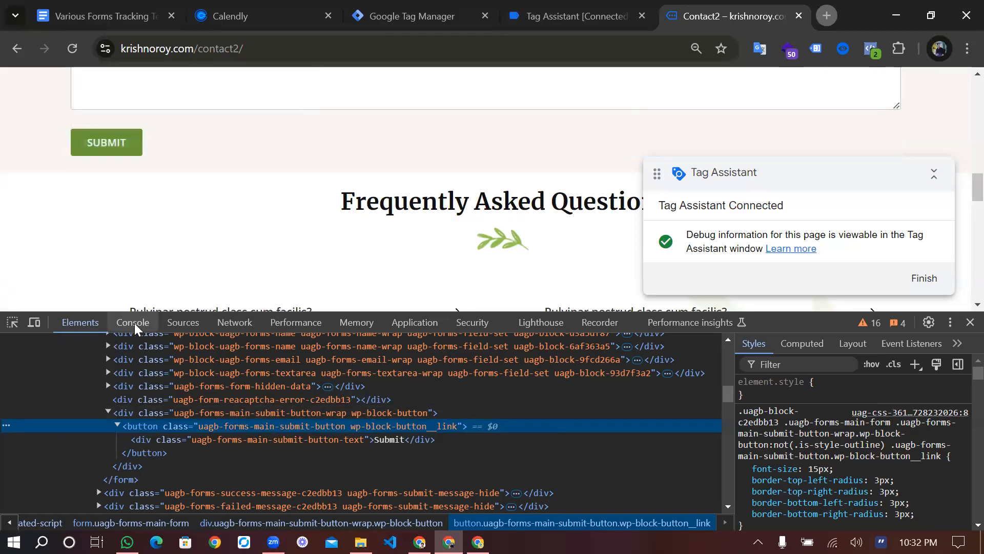
pyautogui.doubleClick(270, 425)
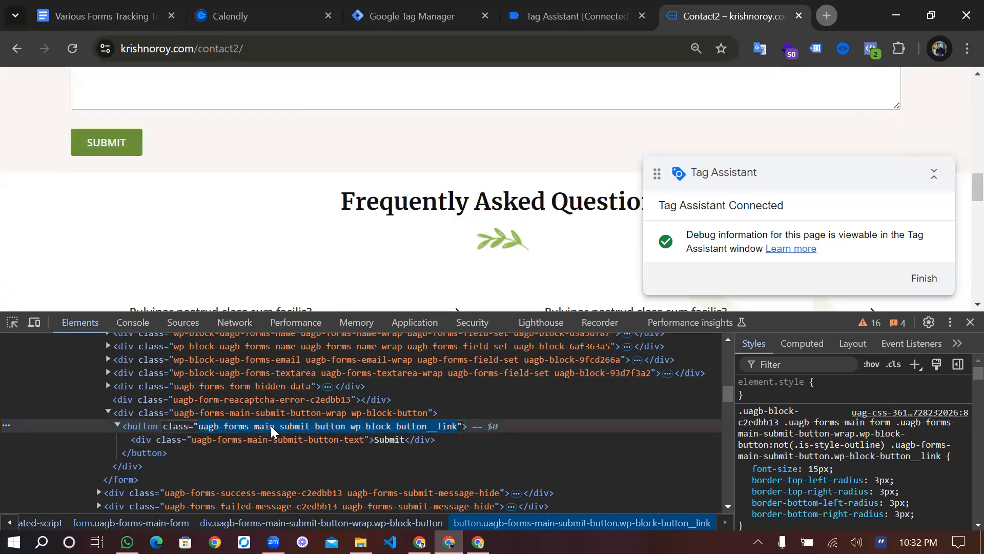
pyautogui.click(344, 426)
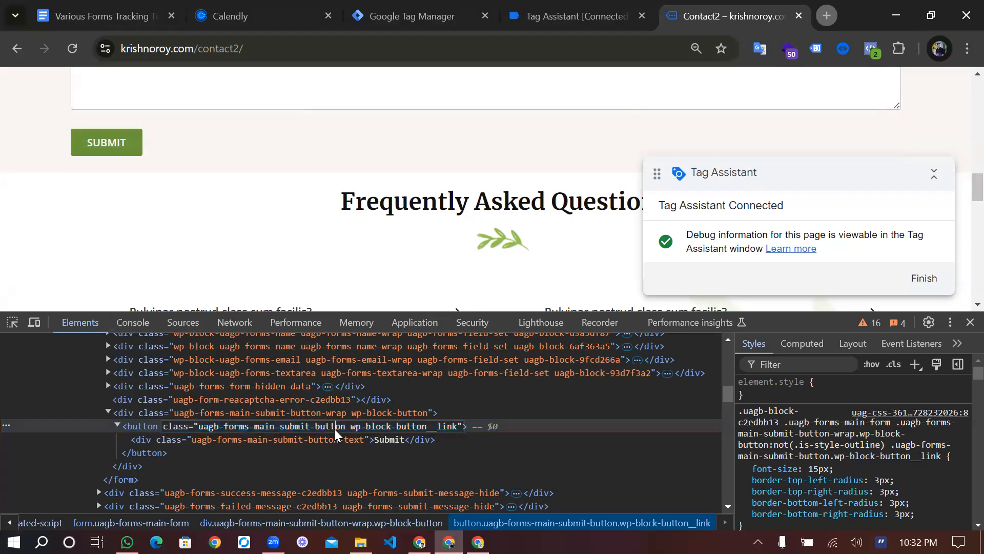
pyautogui.moveTo(335, 426); pyautogui.dragTo(230, 423)
pyautogui.hotkey('ctrl', 'c')
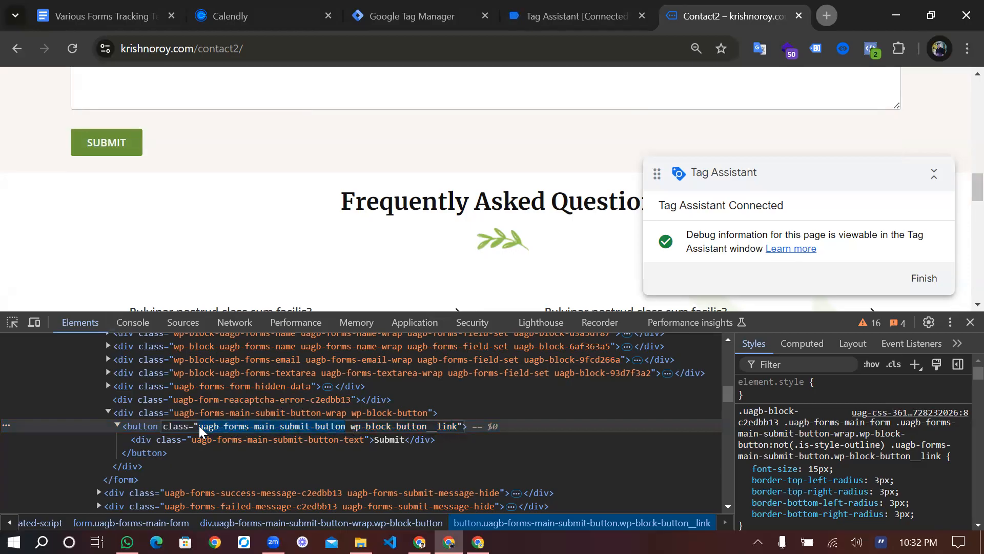
# Run document.querySelectorAll('uagb-forms-main-submit-button') in the Console
pyautogui.click(134, 329)
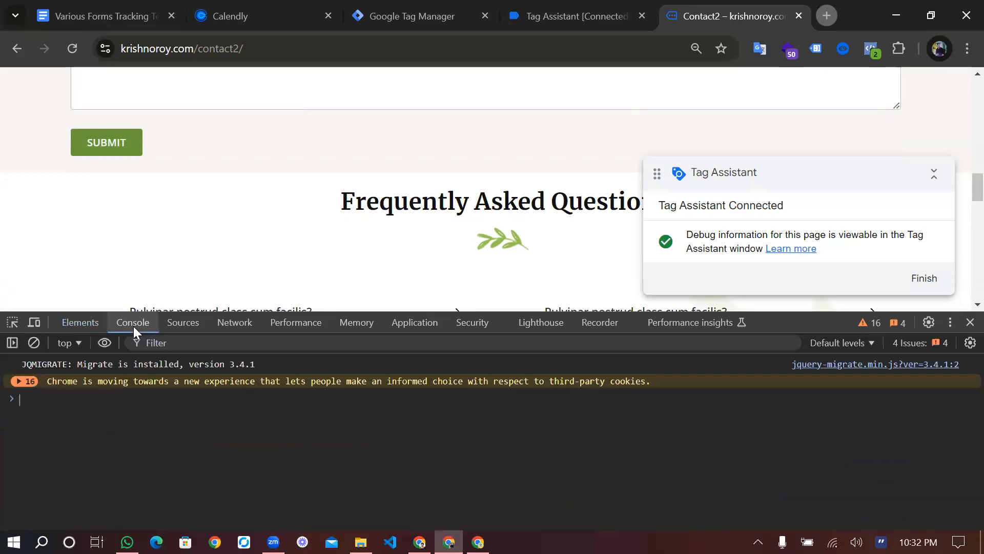
pyautogui.write('d')
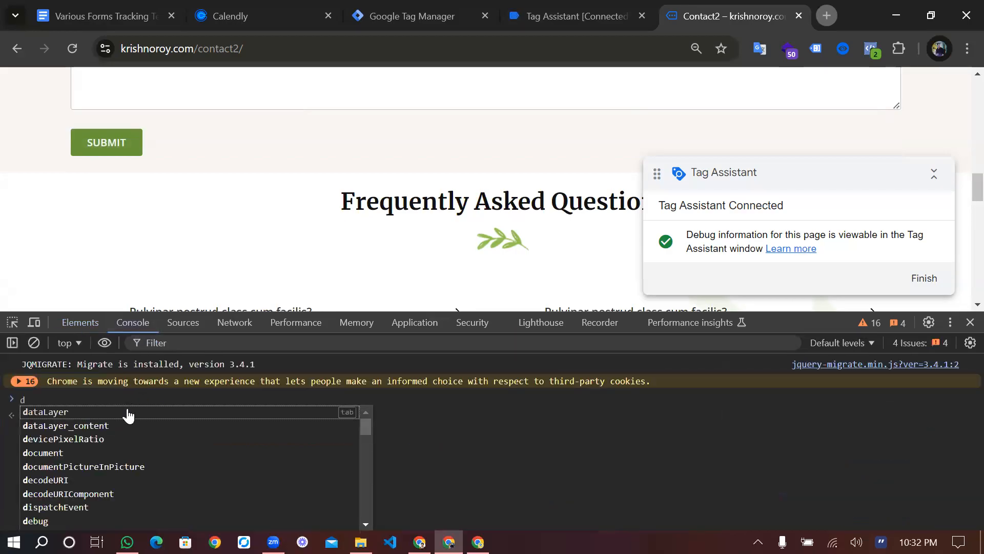
pyautogui.write('ou')
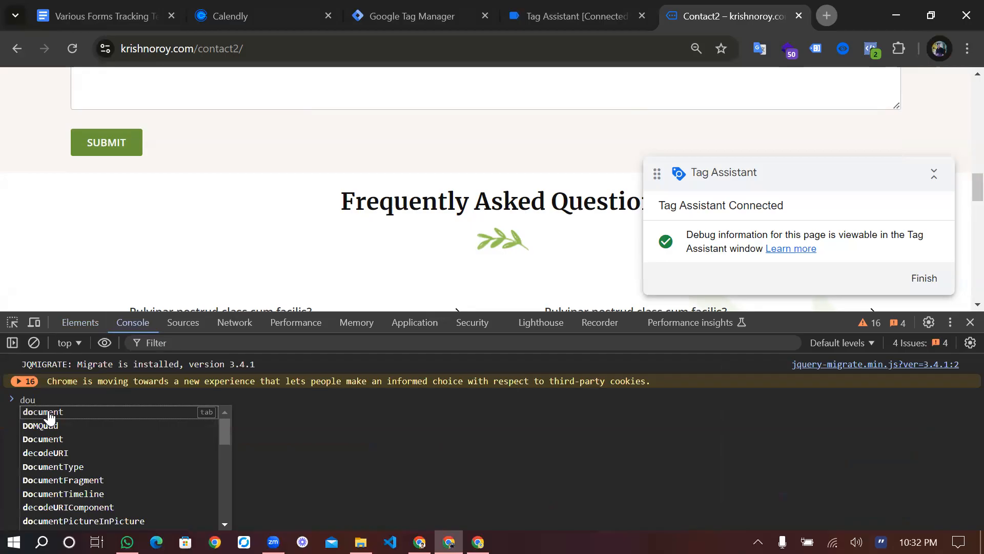
pyautogui.click(48, 413)
pyautogui.write('.')
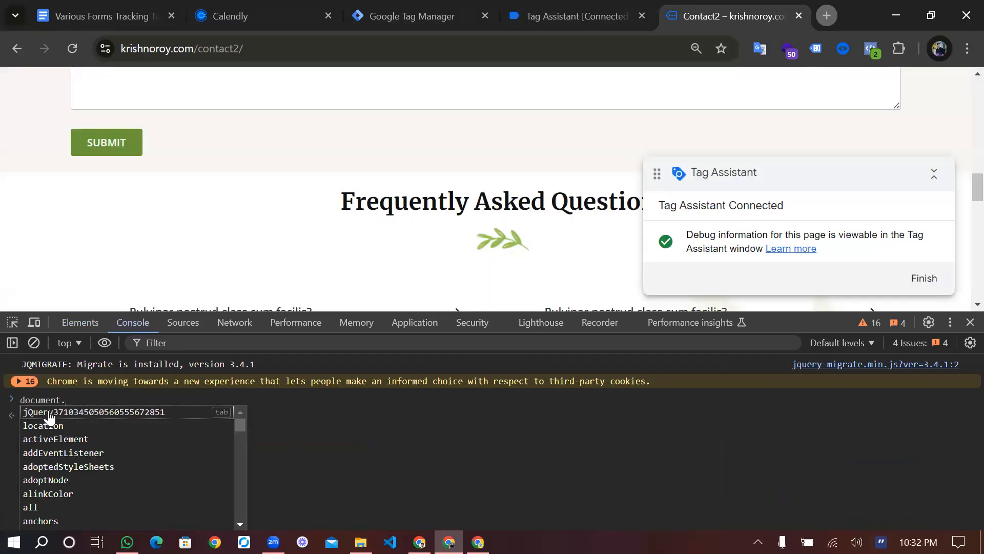
pyautogui.write('q')
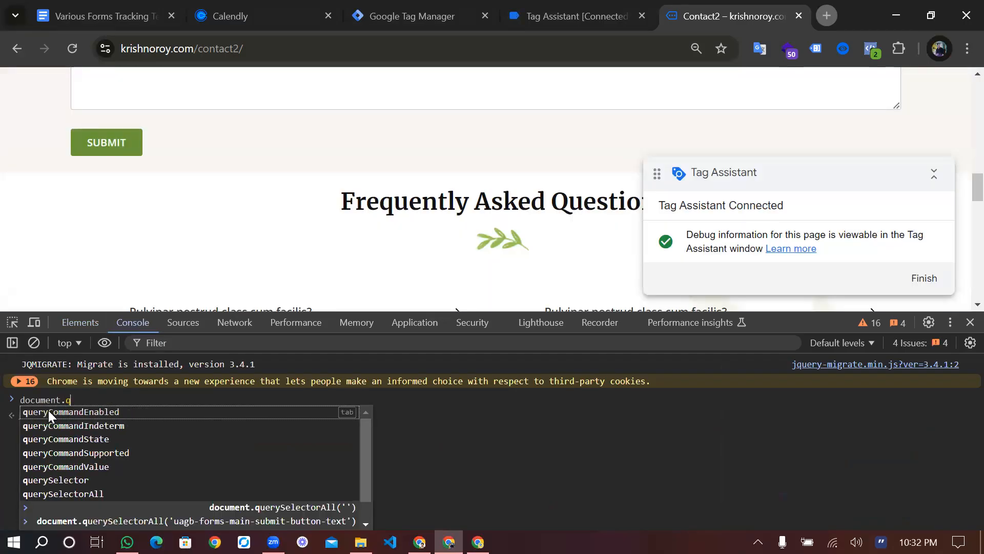
pyautogui.click(71, 494)
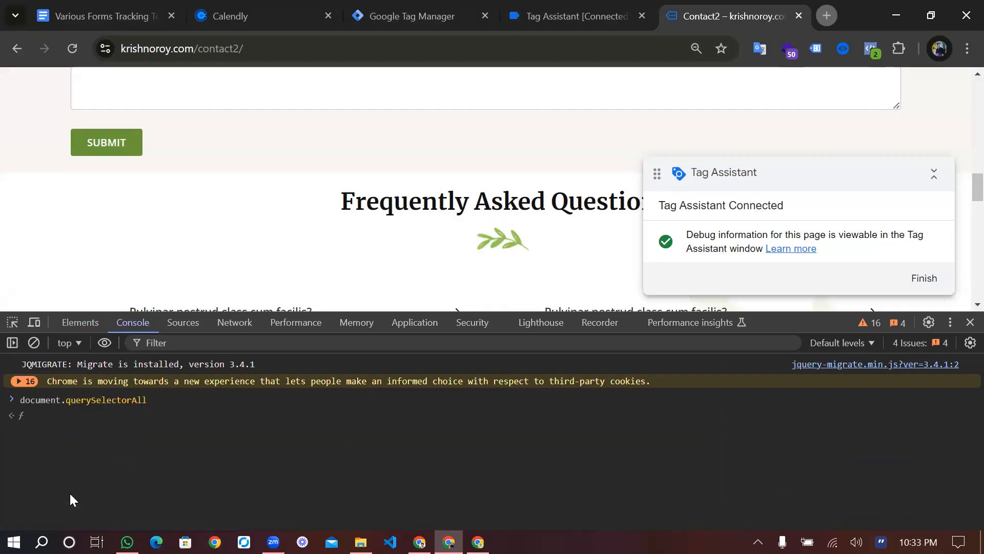
pyautogui.write("('")
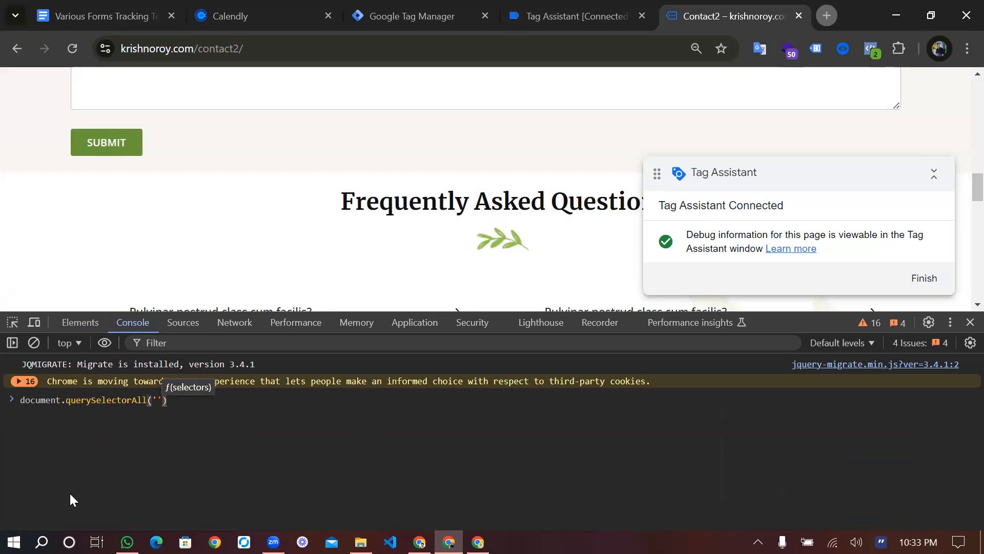
pyautogui.hotkey('ctrl', 'v')
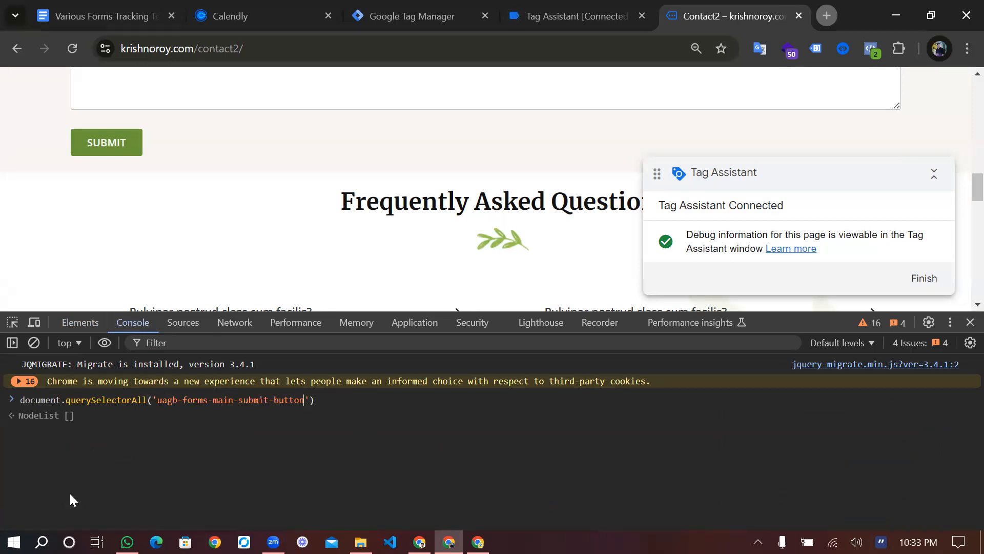
pyautogui.click(327, 401)
pyautogui.press('Return')
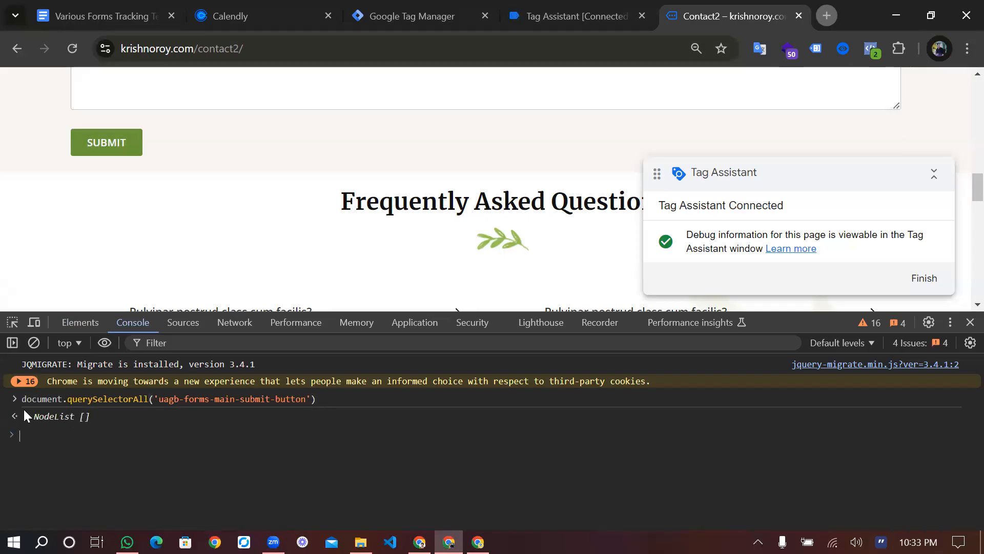
# Expand the returned empty NodeList and its prototype to confirm length 0
pyautogui.click(26, 416)
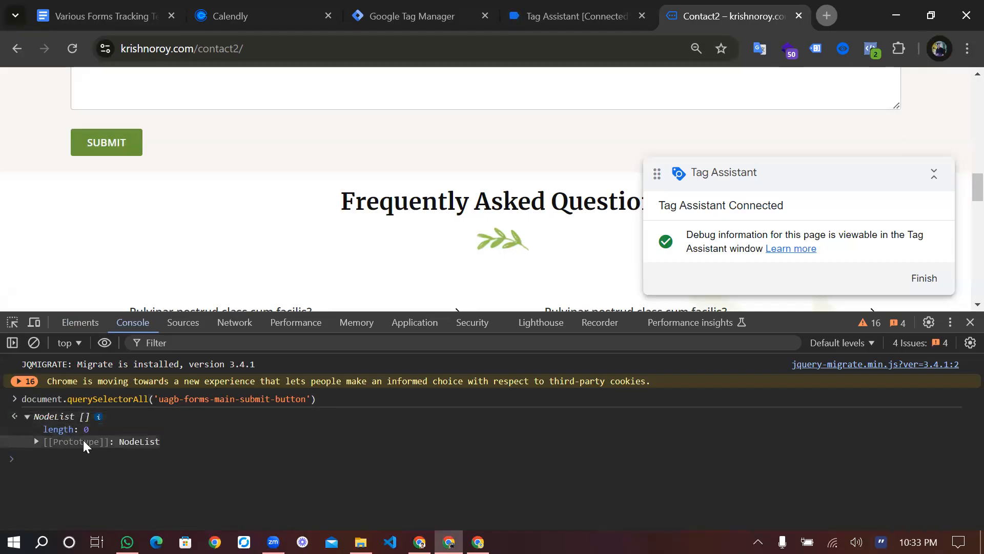
pyautogui.click(35, 438)
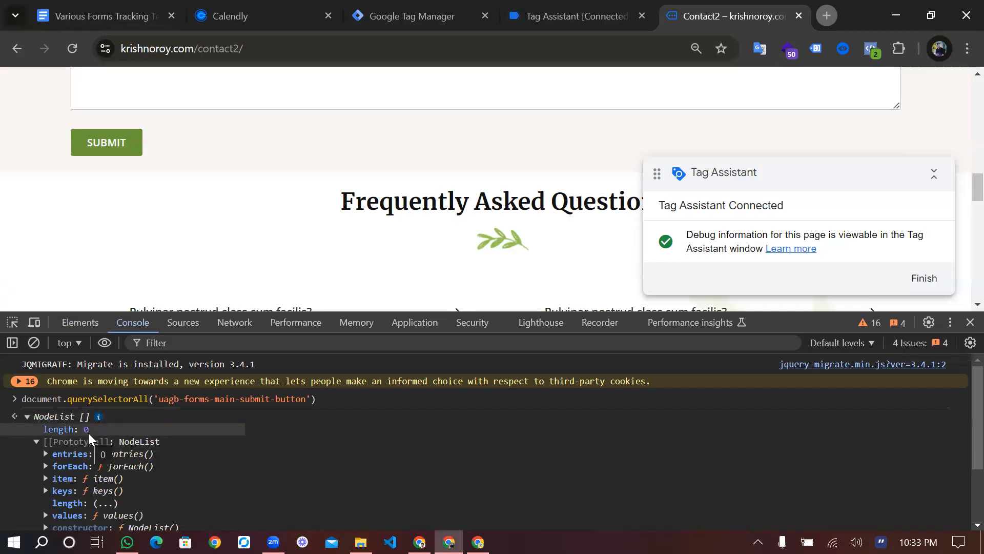
pyautogui.scroll(-3, 106, 456)
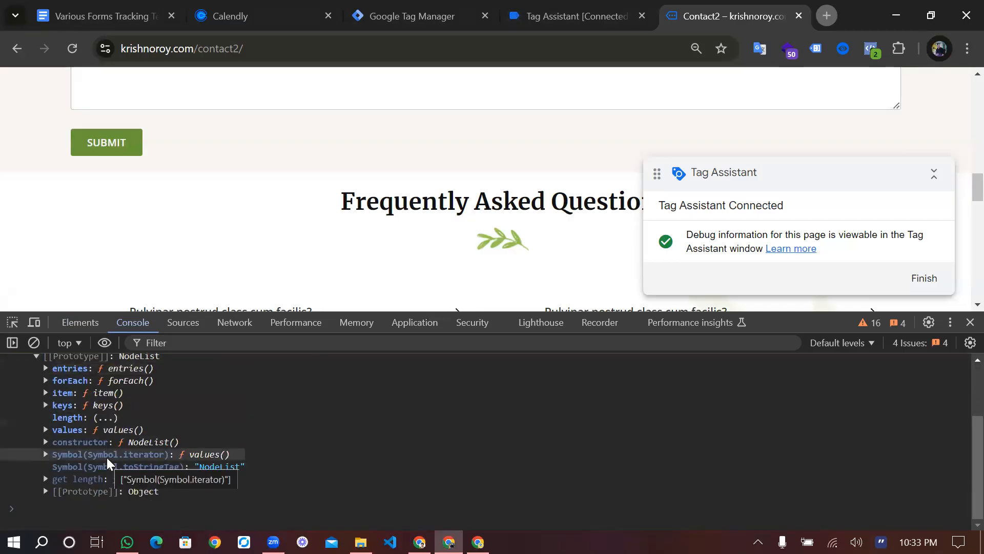
pyautogui.scroll(3, 107, 457)
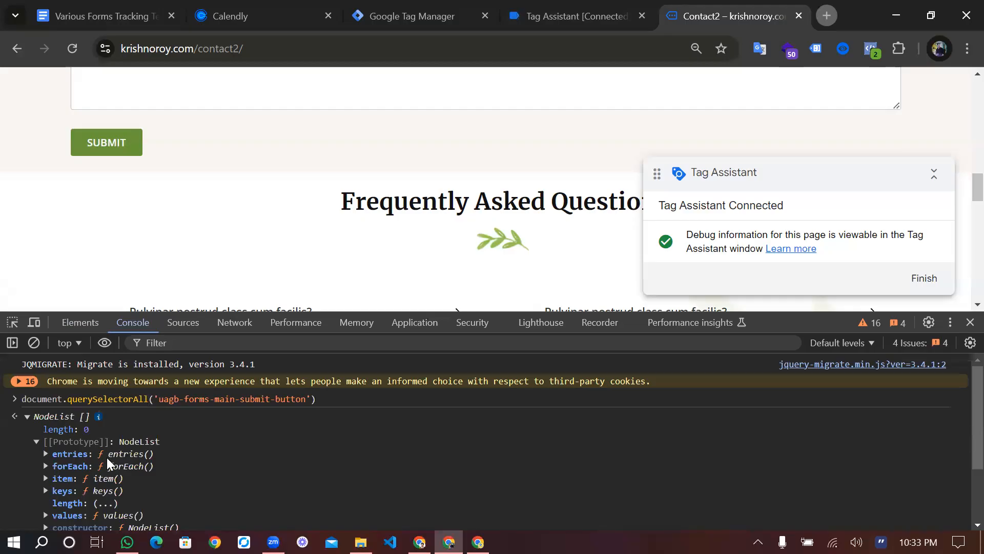
# Close DevTools, scroll Contact2 to the top and view Tag Assistant's calendly event data
pyautogui.click(970, 322)
pyautogui.scroll(3, 518, 325)
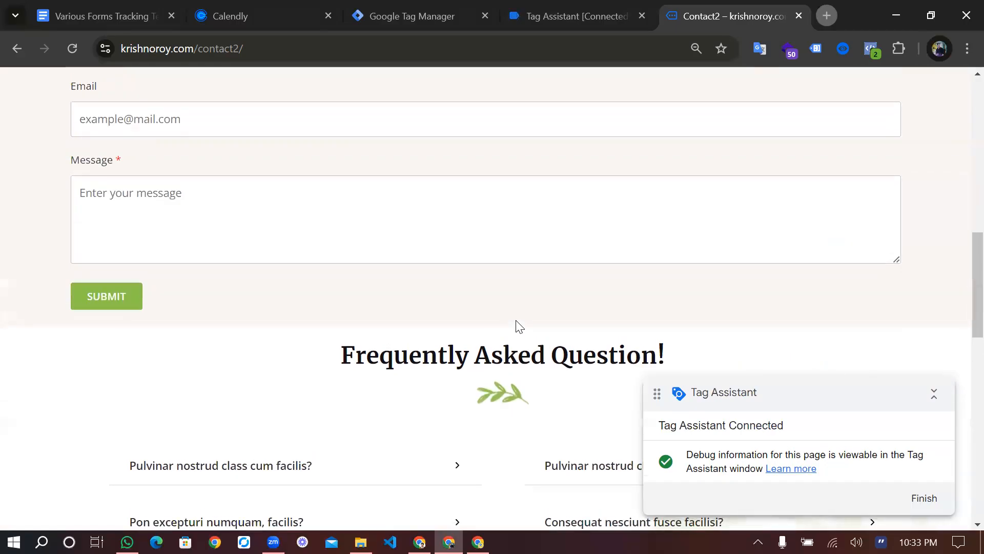
pyautogui.scroll(6, 518, 326)
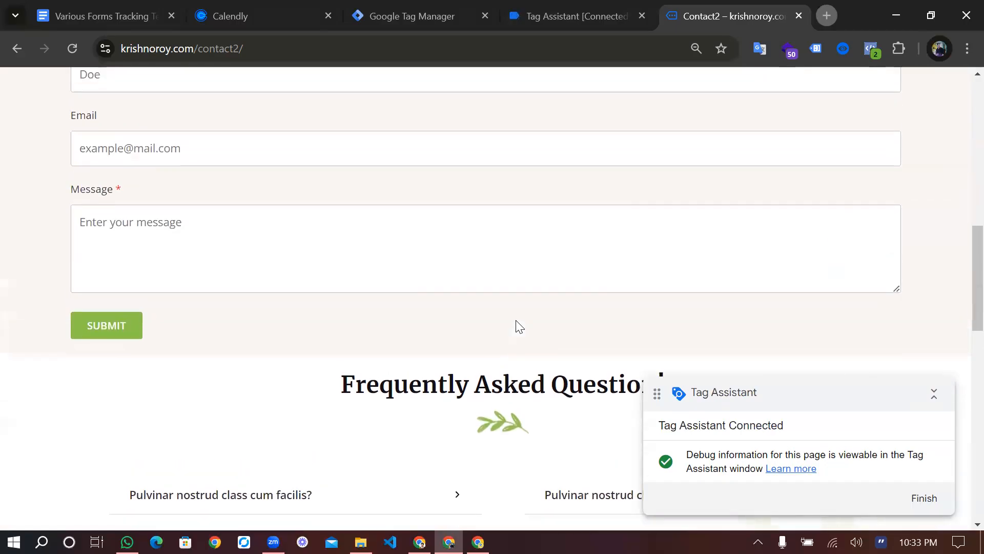
pyautogui.scroll(7, 518, 326)
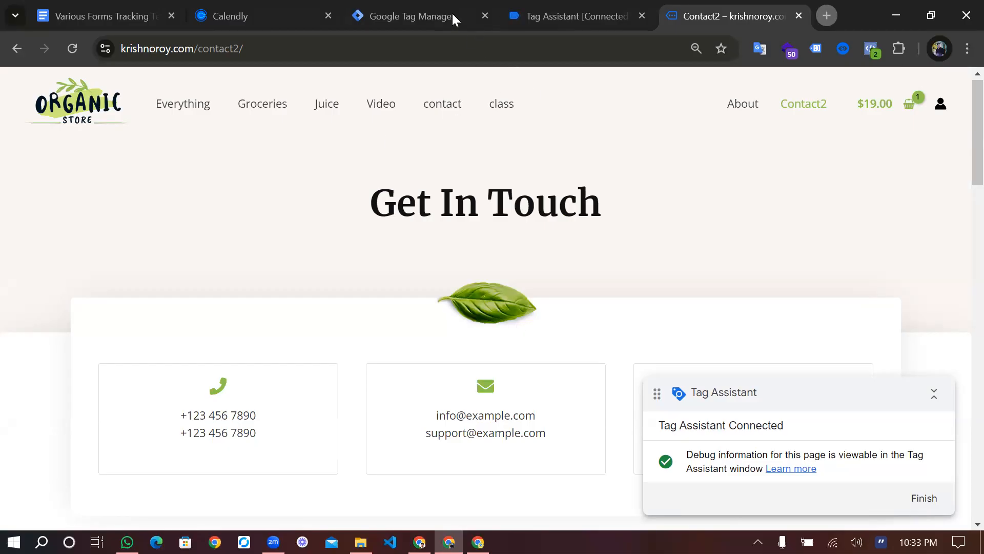
pyautogui.click(590, 8)
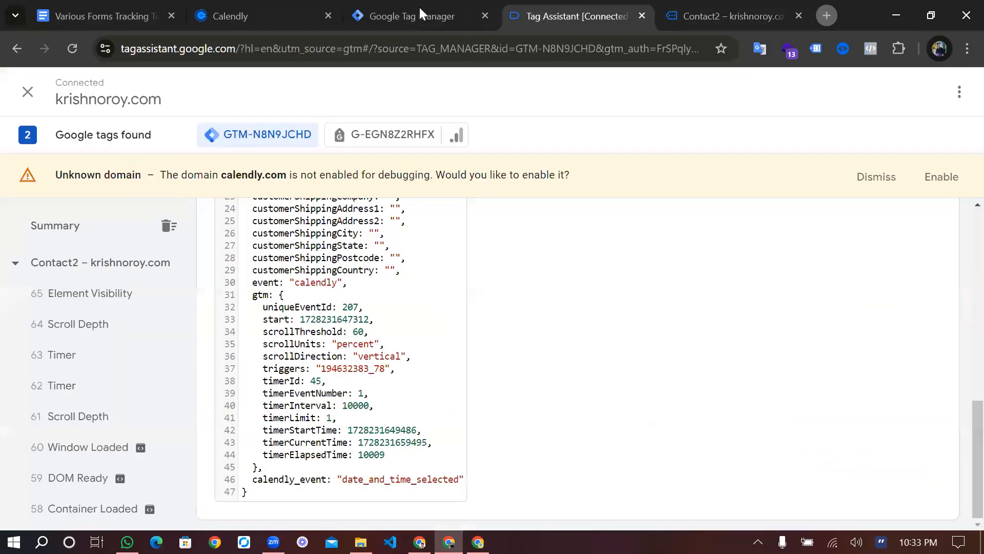
# Close the cjs-Calendly Booking tag editor in Tag Manager and open the Variables list
pyautogui.click(420, 8)
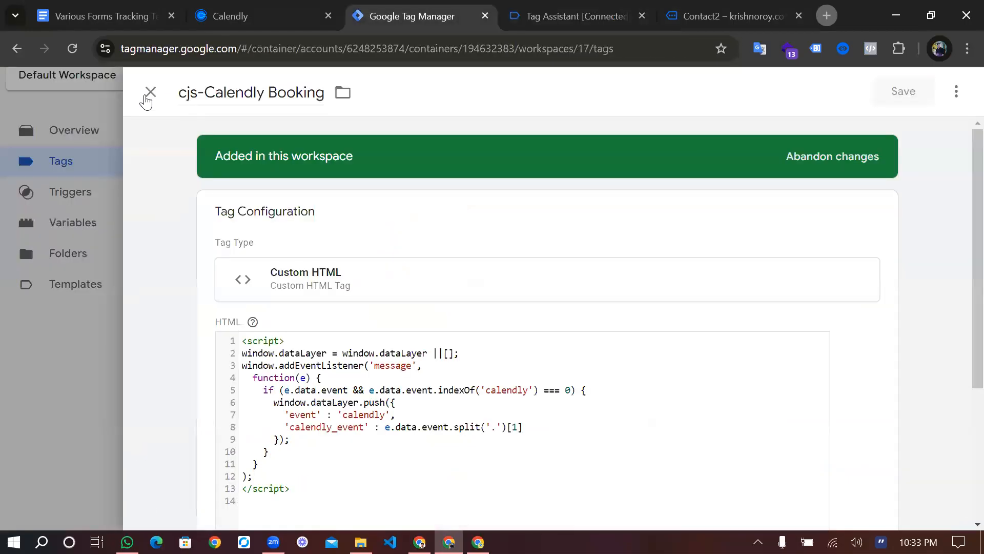
pyautogui.click(83, 221)
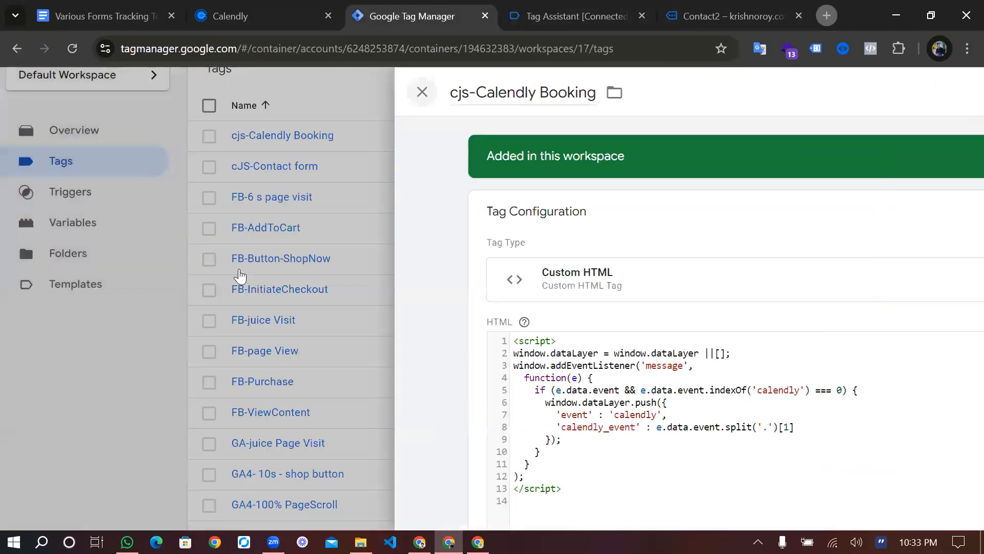
pyautogui.click(94, 240)
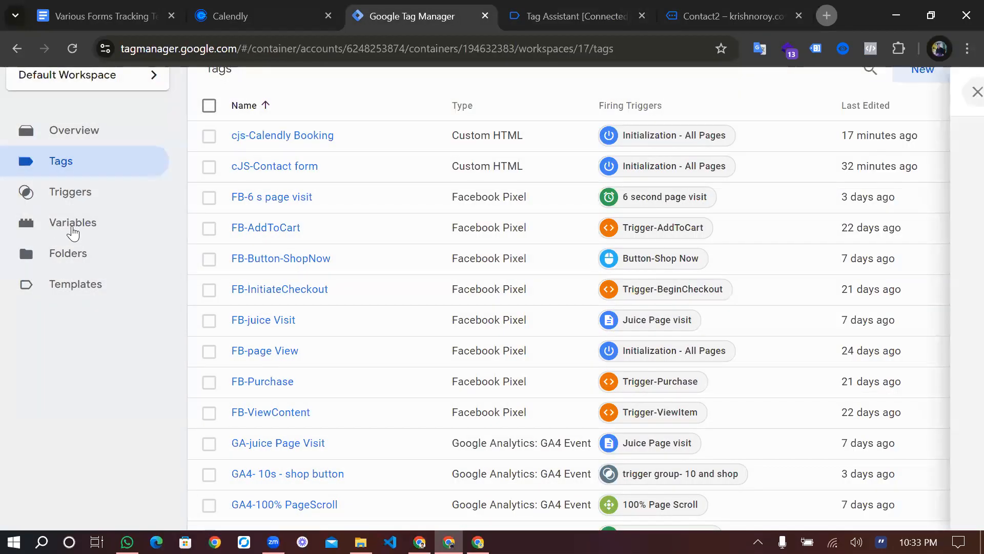
pyautogui.click(92, 233)
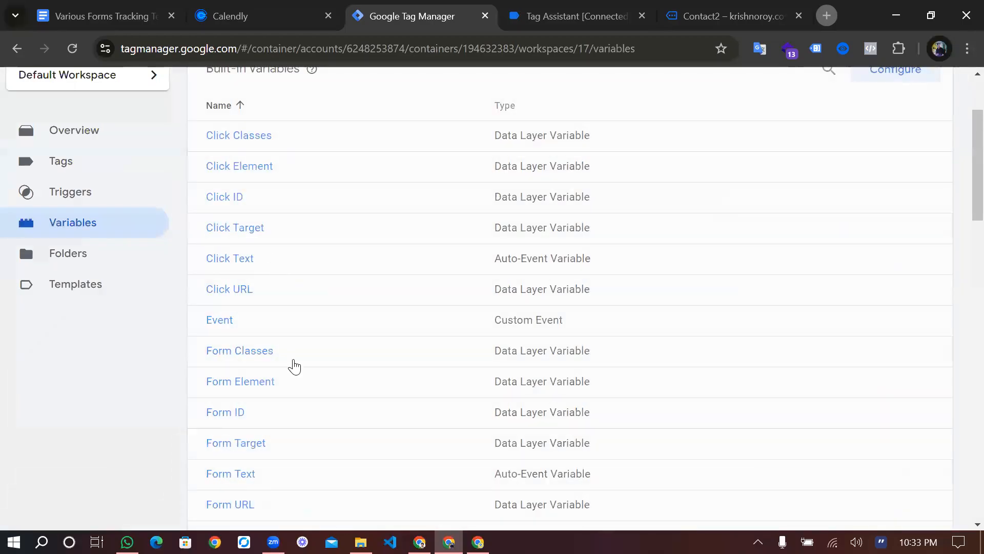
pyautogui.scroll(-5, 290, 377)
pyautogui.scroll(-12, 282, 370)
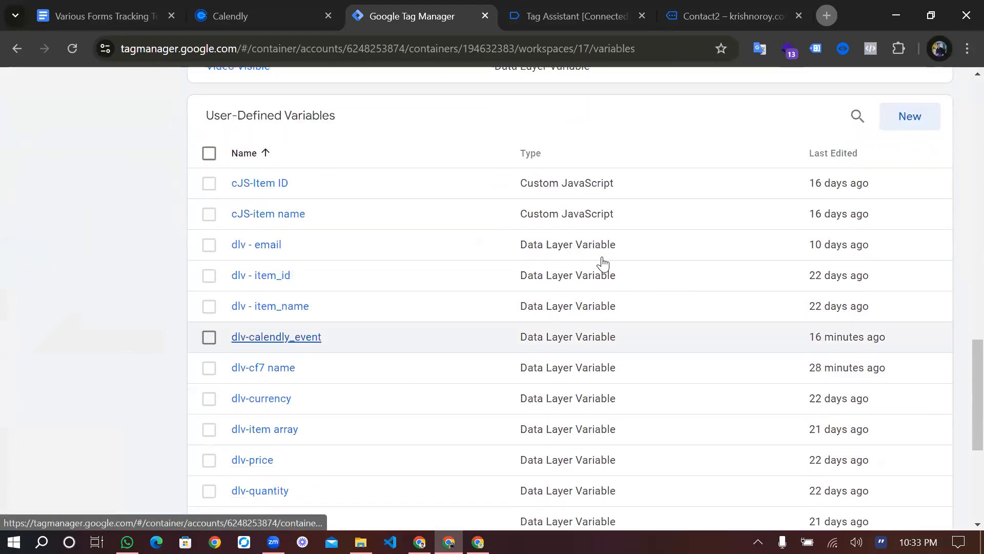
pyautogui.scroll(-1, 359, 318)
pyautogui.click(261, 363)
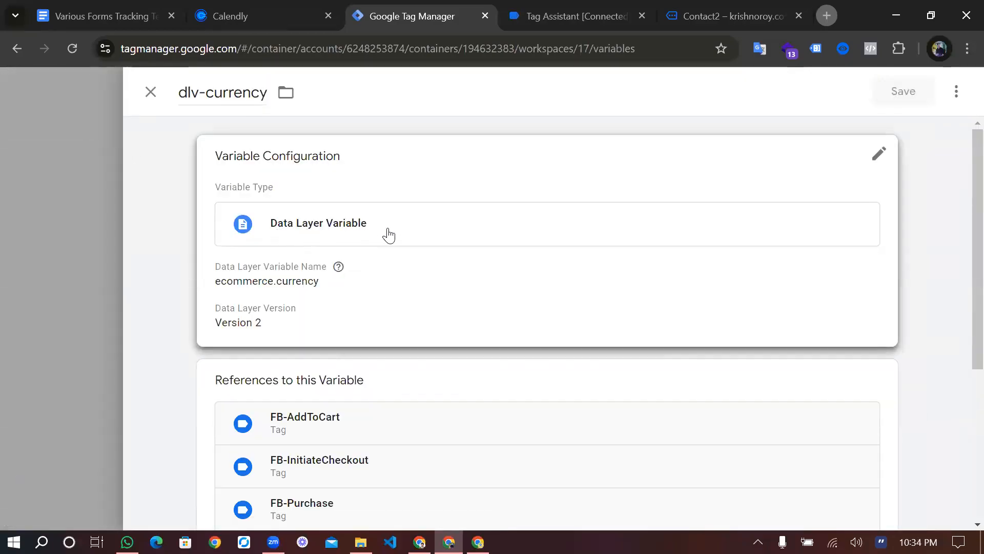
pyautogui.click(198, 98)
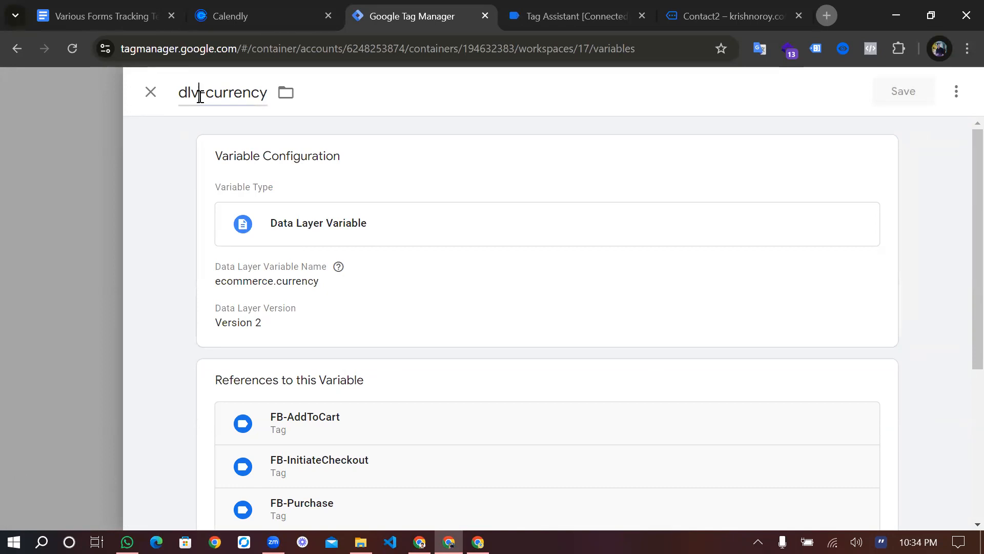
pyautogui.moveTo(199, 95); pyautogui.dragTo(176, 94)
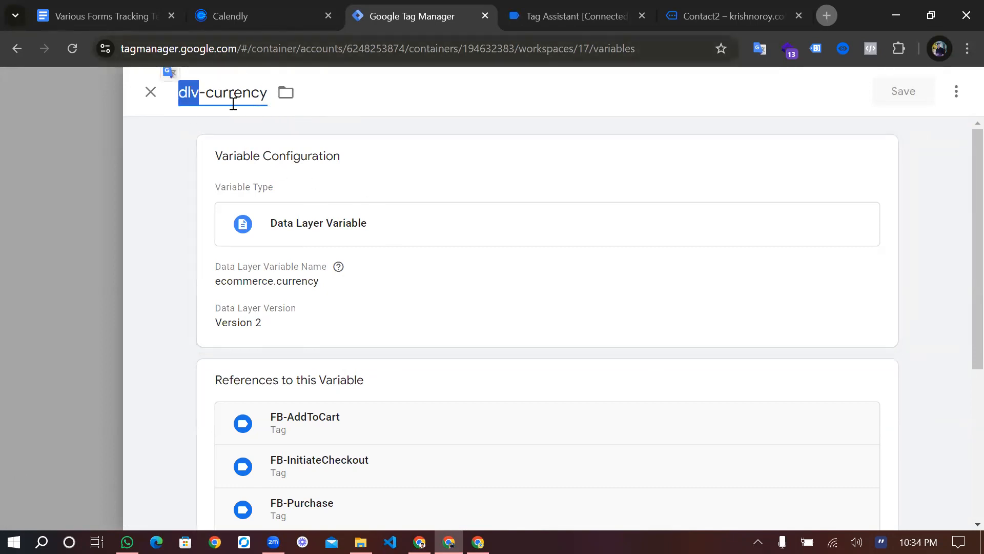
pyautogui.click(152, 93)
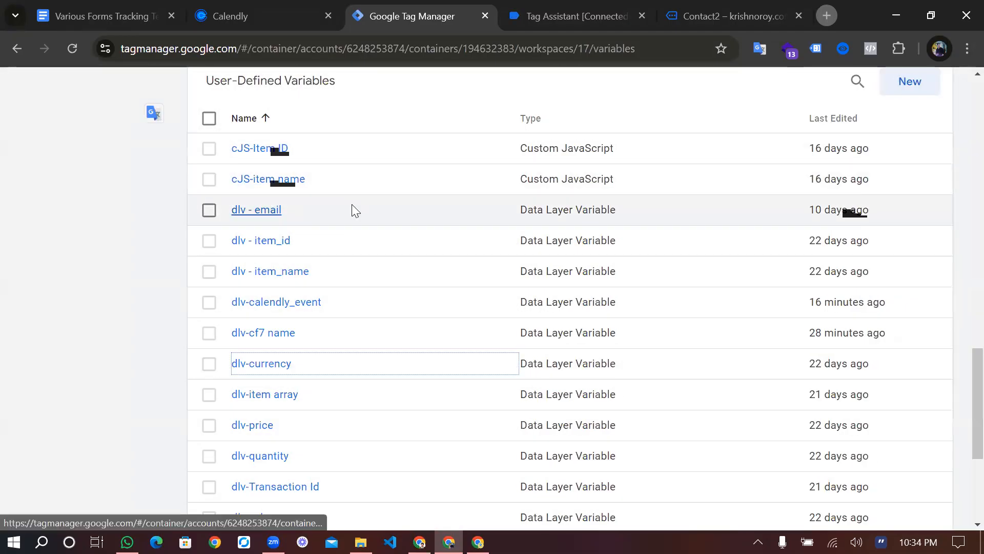
pyautogui.scroll(3, 352, 205)
pyautogui.scroll(-2, 353, 208)
pyautogui.scroll(7, 376, 314)
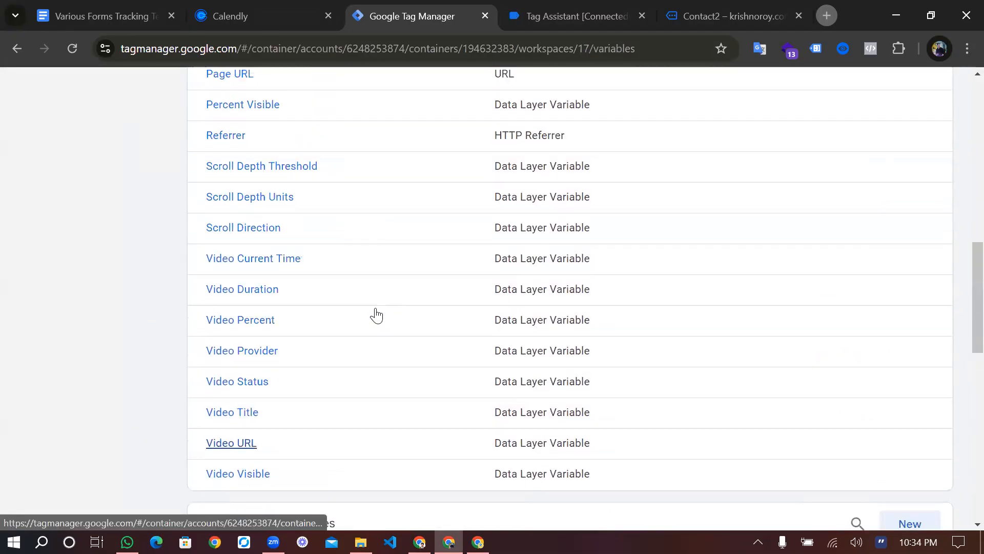
pyautogui.scroll(15, 414, 472)
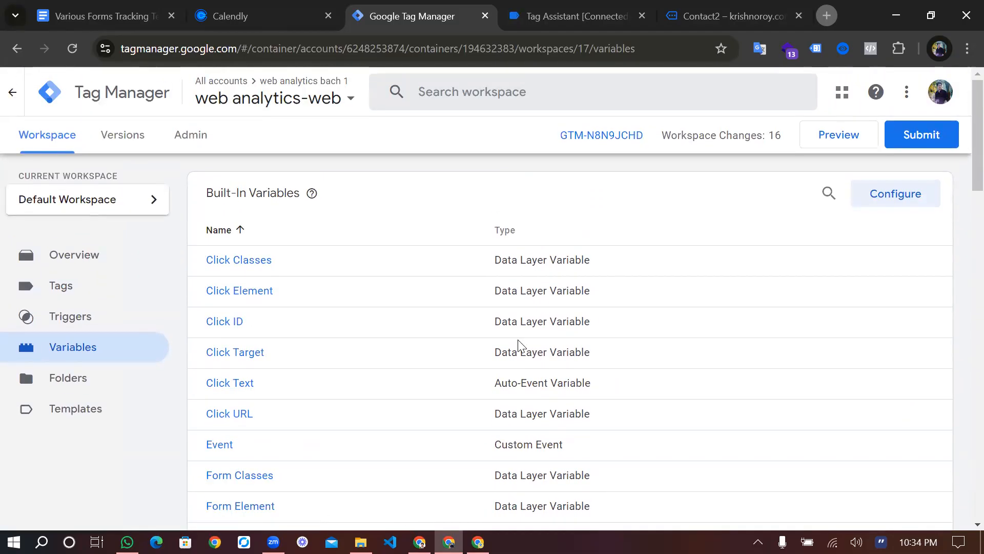
pyautogui.scroll(-7, 518, 345)
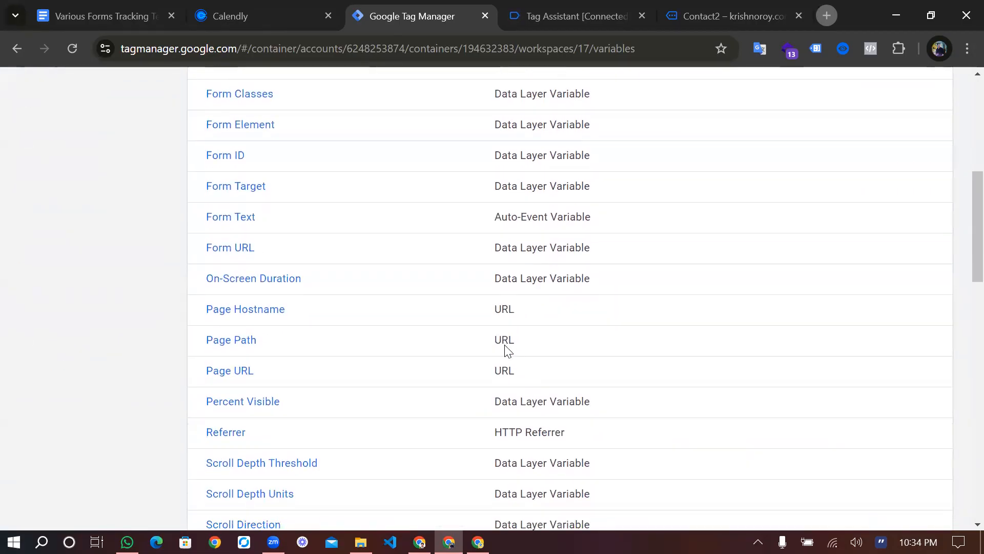
pyautogui.scroll(7, 507, 351)
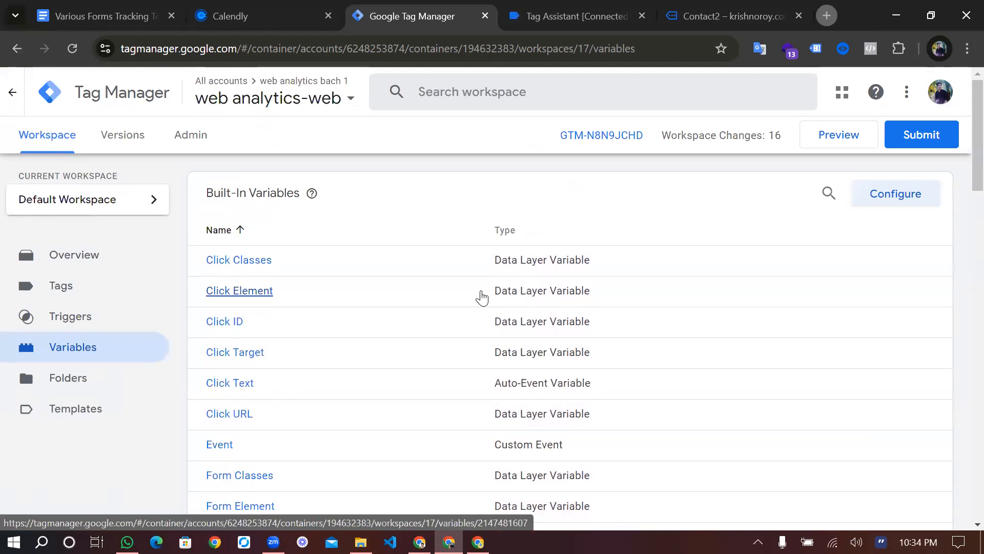
pyautogui.scroll(-2, 481, 297)
pyautogui.scroll(2, 482, 298)
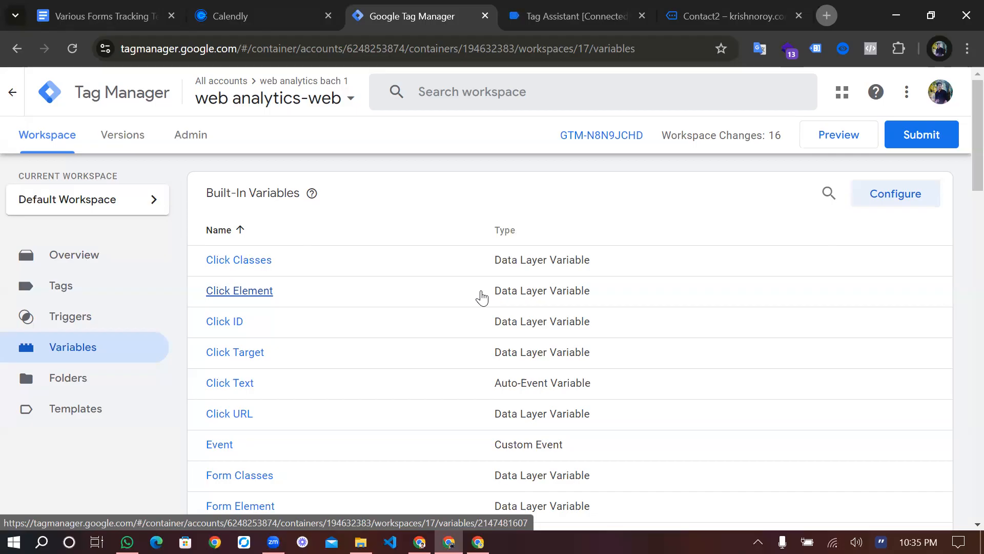
pyautogui.scroll(-4, 435, 345)
pyautogui.scroll(4, 438, 345)
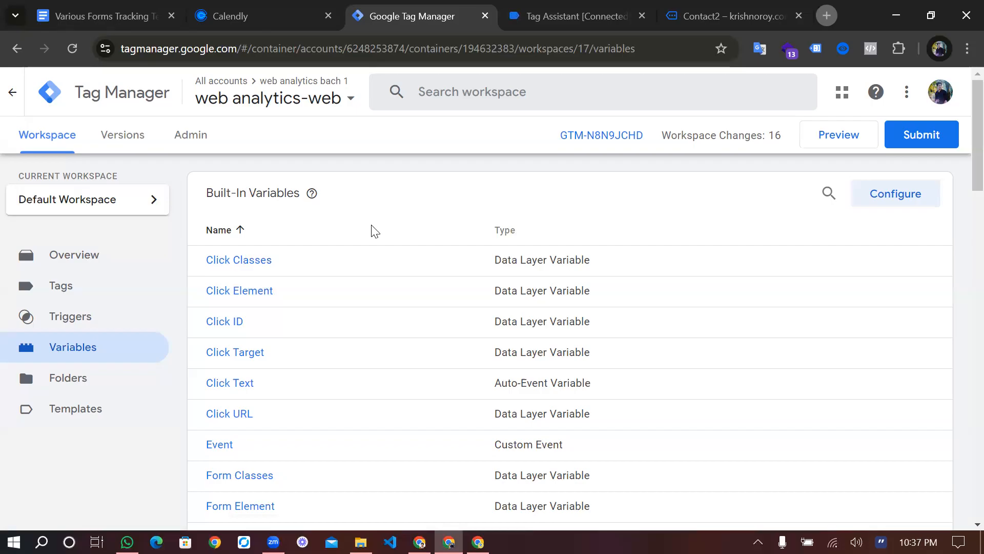
pyautogui.scroll(-2, 362, 281)
pyautogui.scroll(2, 362, 282)
# Review the FB-InitiateCheckout tag's settings from the Tags list without changing anything
pyautogui.click(109, 293)
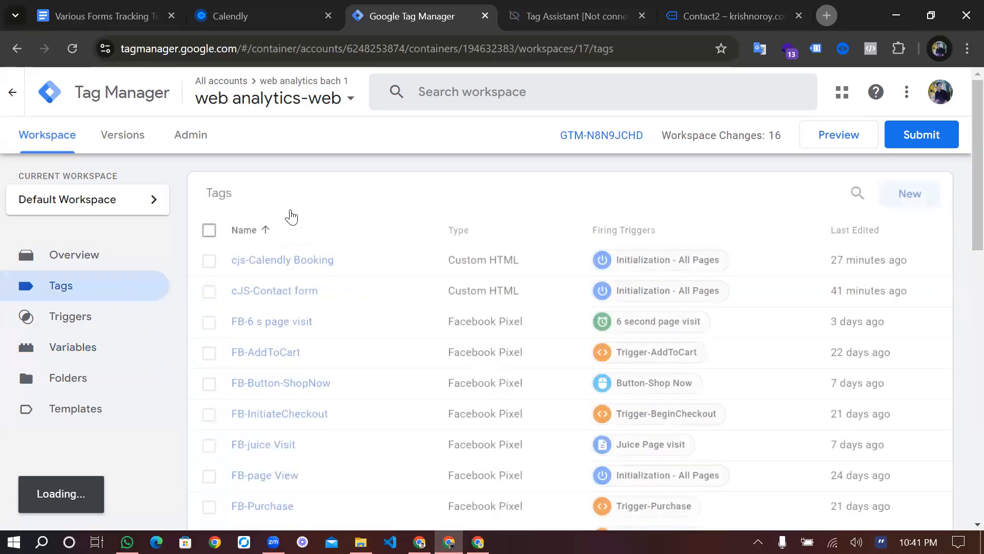
pyautogui.scroll(-5, 295, 213)
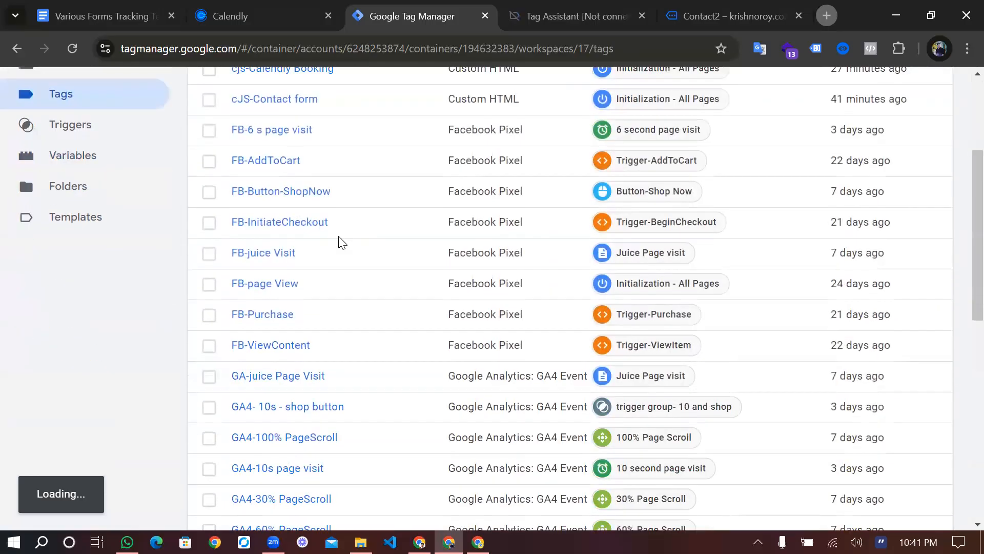
pyautogui.click(294, 212)
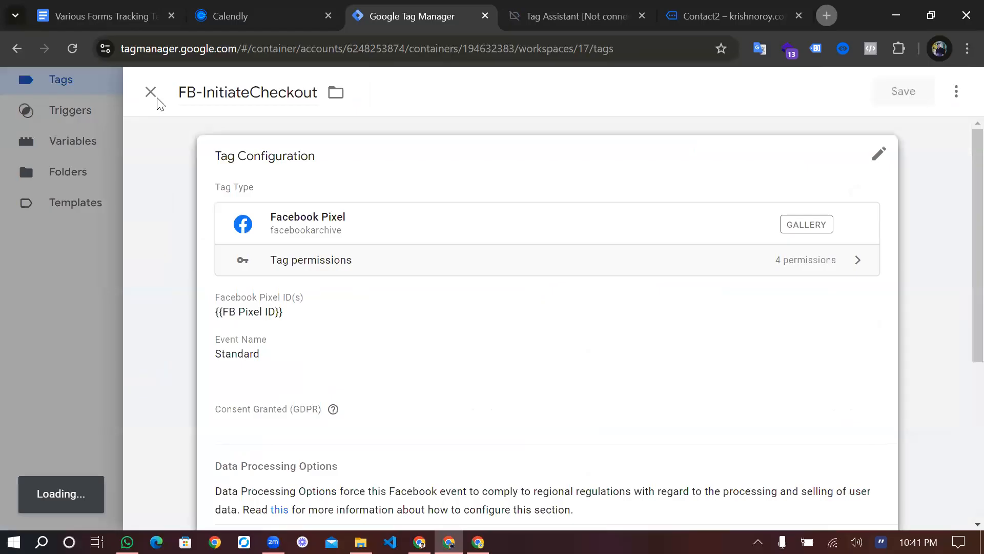
pyautogui.press('Escape')
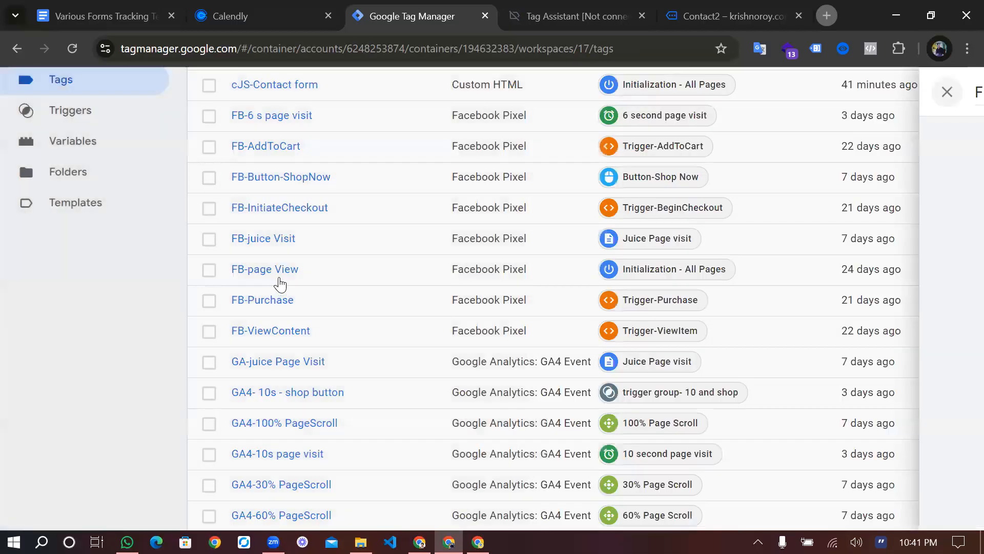
pyautogui.scroll(-7, 302, 218)
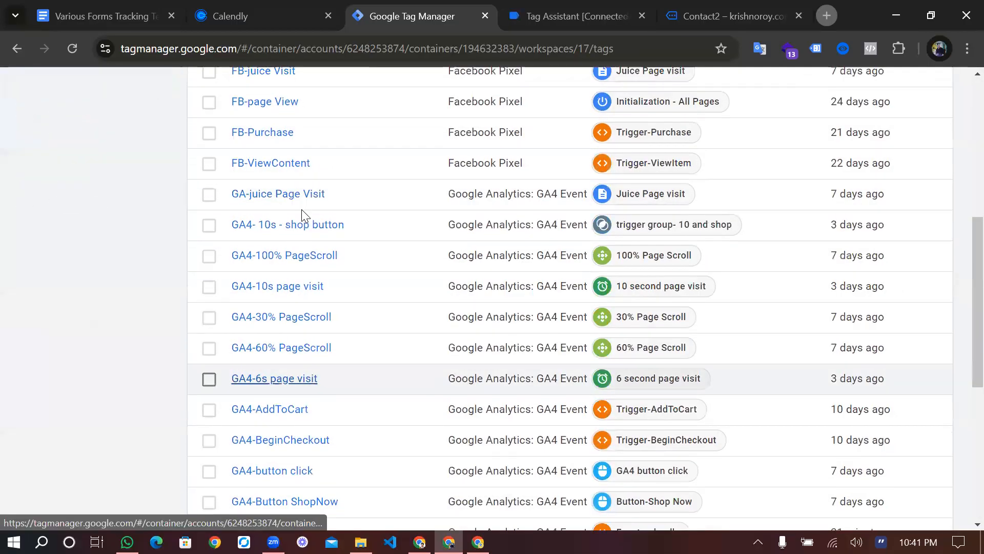
# Inspect the GA4-BeginCheckout tag's configuration and its begin_checkout event name
pyautogui.click(302, 209)
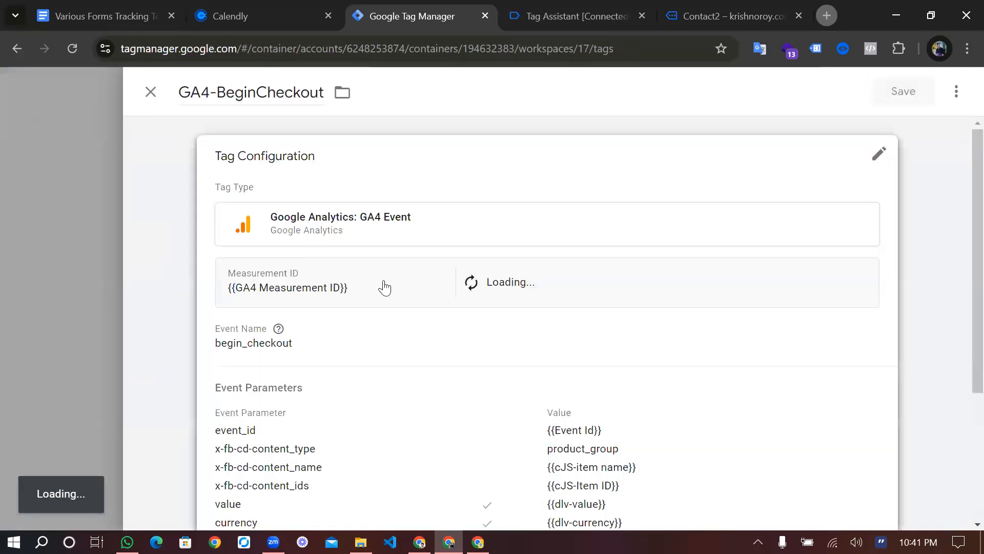
pyautogui.click(315, 377)
pyautogui.moveTo(314, 395); pyautogui.dragTo(223, 389)
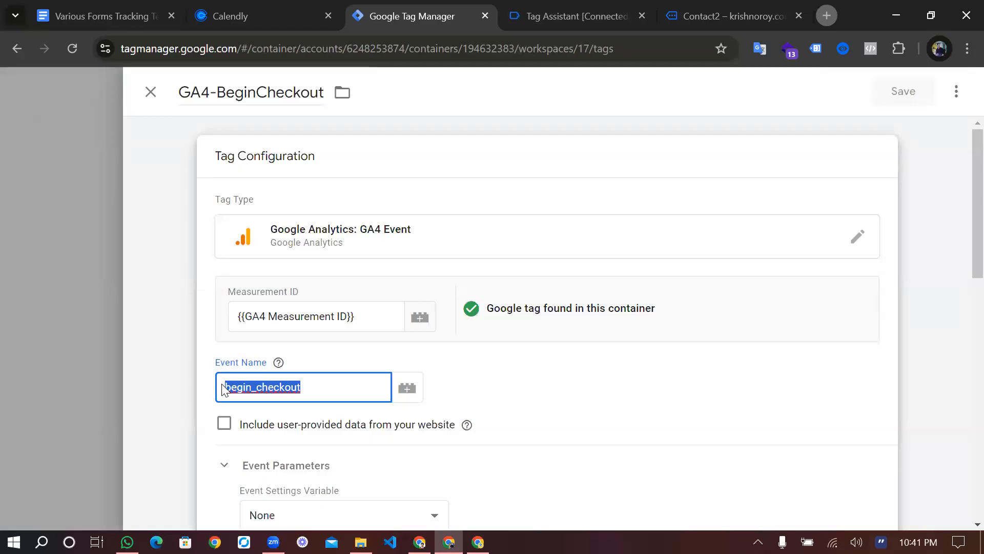
pyautogui.click(329, 388)
pyautogui.doubleClick(290, 389)
# Make a copy of the GA4-BeginCheckout tag and open the copy's configuration
pyautogui.click(957, 98)
pyautogui.click(905, 125)
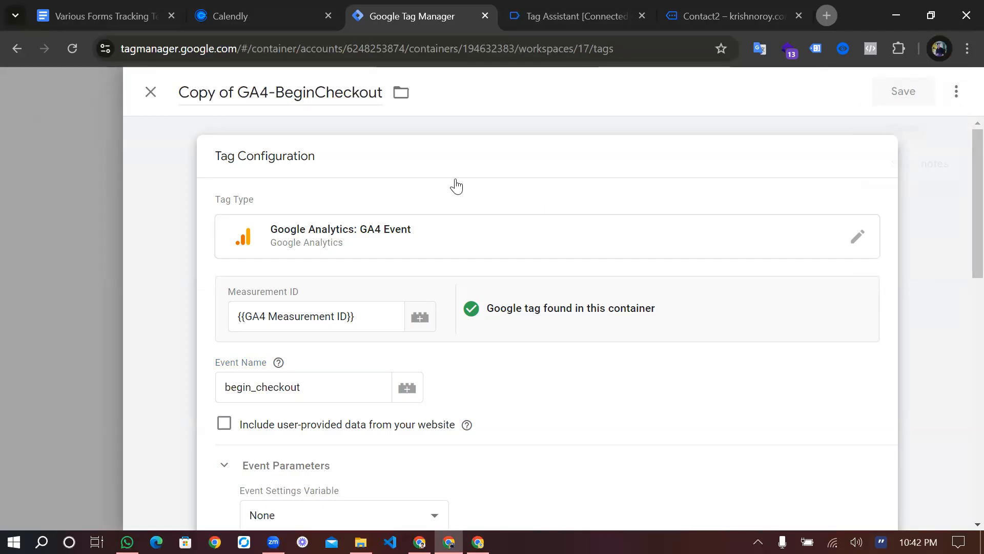
pyautogui.click(331, 90)
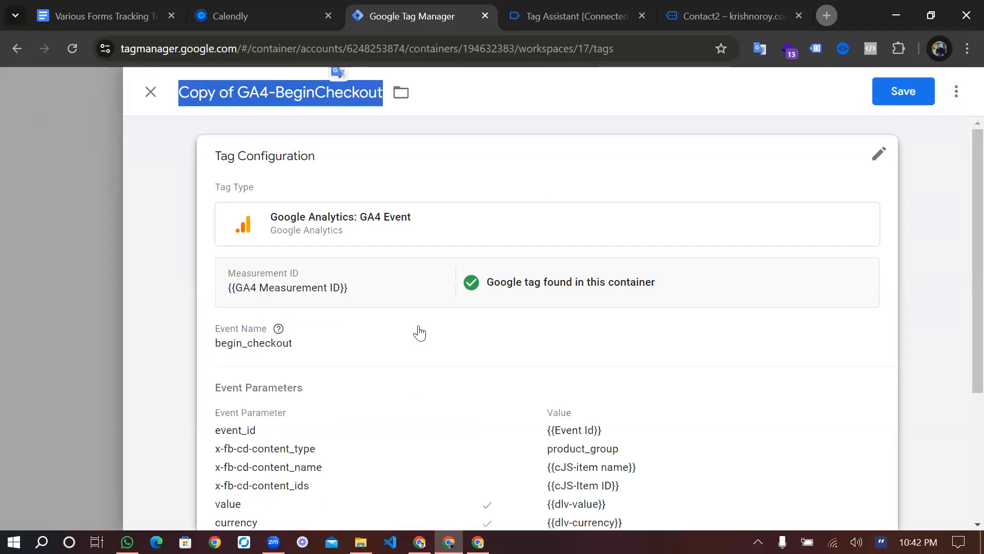
pyautogui.scroll(-4, 420, 333)
pyautogui.scroll(4, 441, 336)
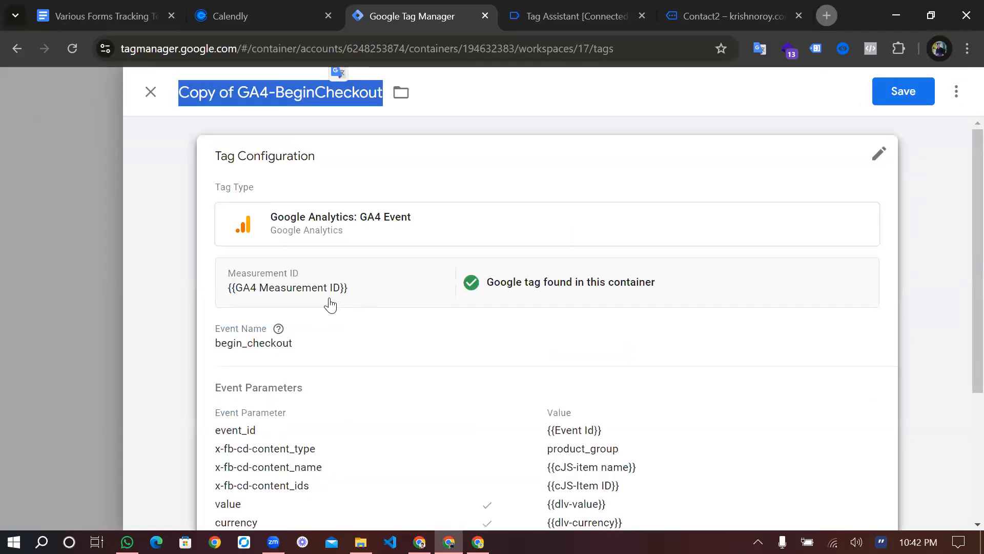
pyautogui.click(332, 338)
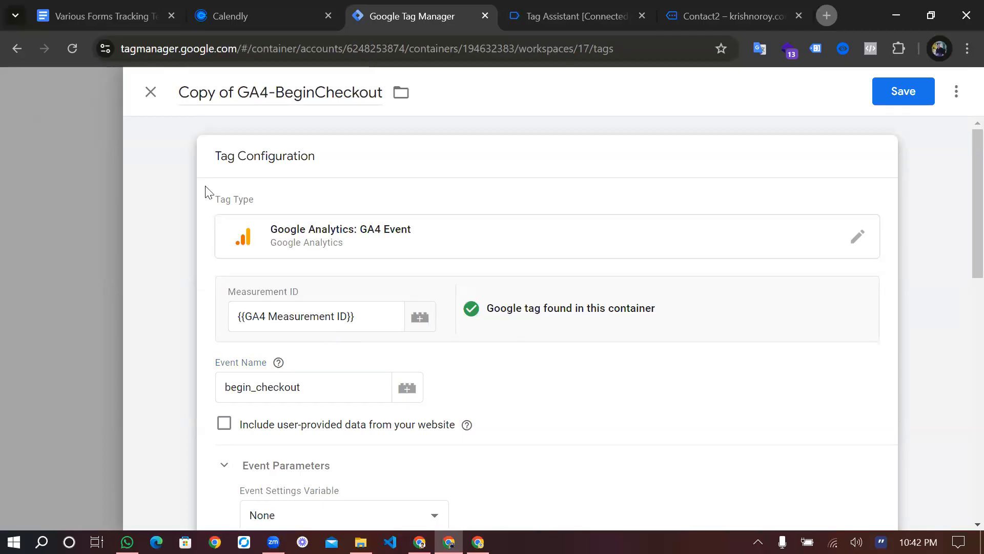
# Discard the unsaved 'Copy of GA4-BeginCheckout' and return to the Tags list
pyautogui.click(149, 95)
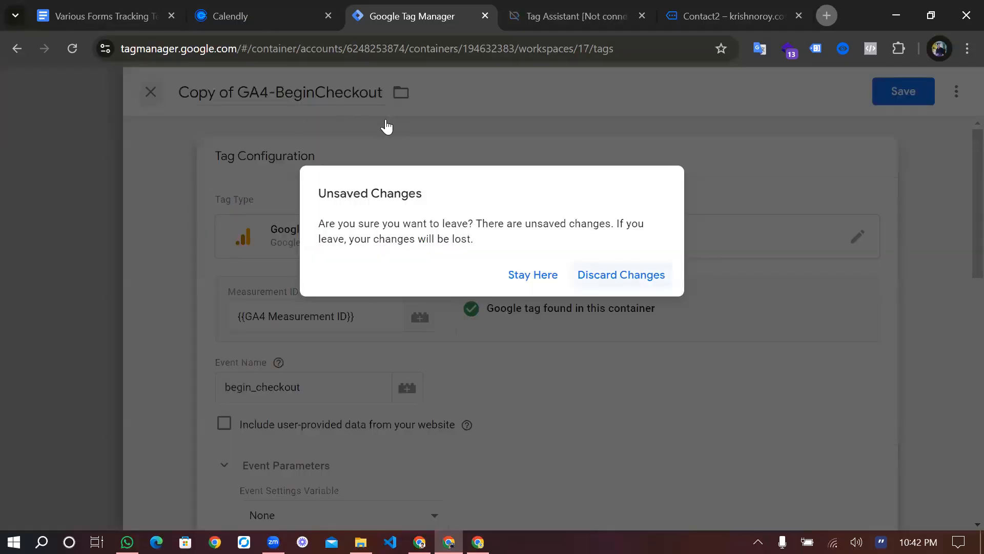
pyautogui.press('Return')
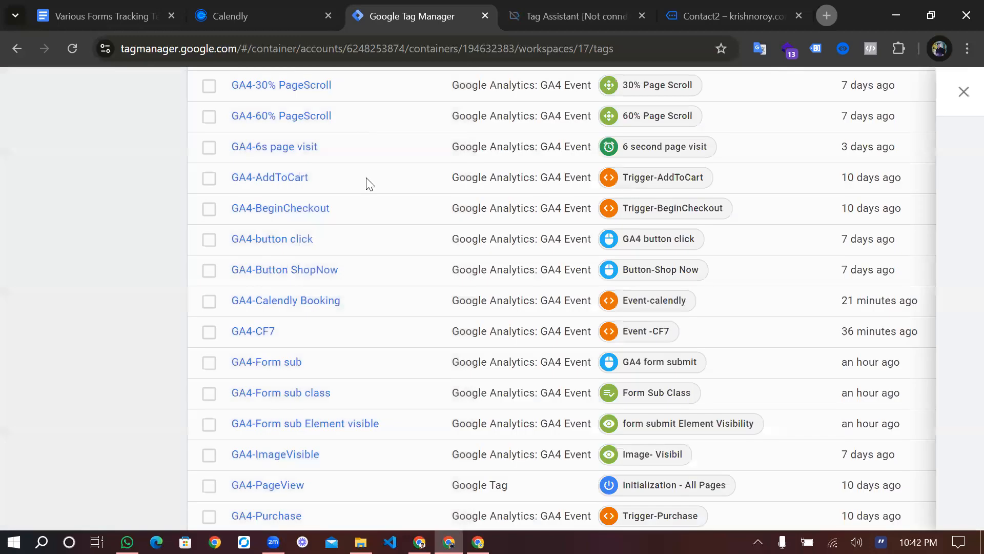
pyautogui.scroll(6, 369, 185)
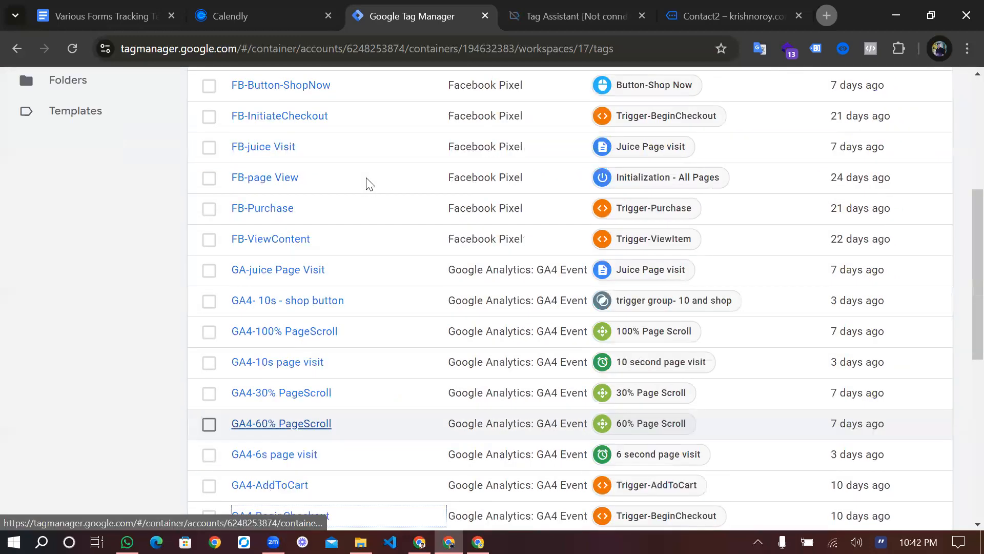
pyautogui.scroll(5, 369, 184)
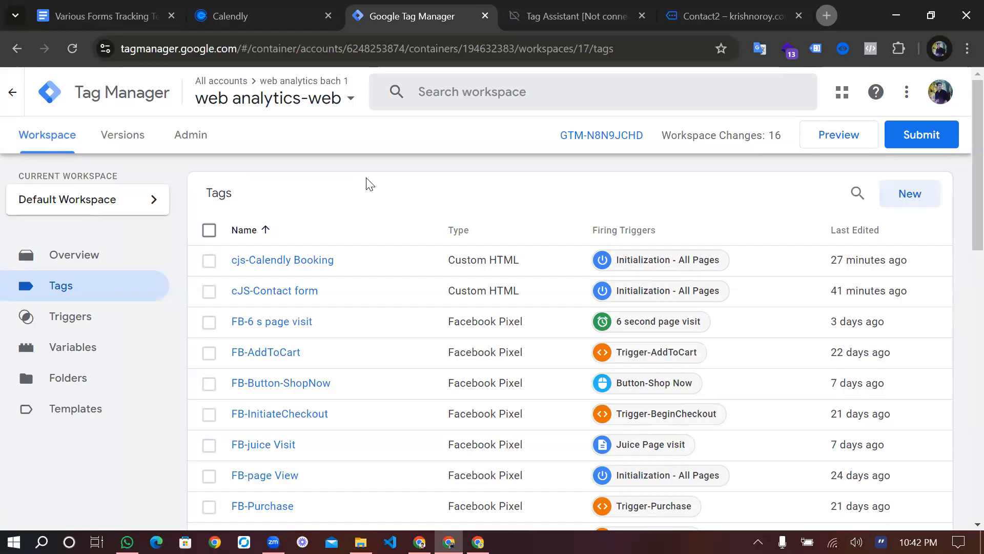
pyautogui.click(675, 19)
pyautogui.scroll(-6, 503, 264)
pyautogui.scroll(6, 503, 263)
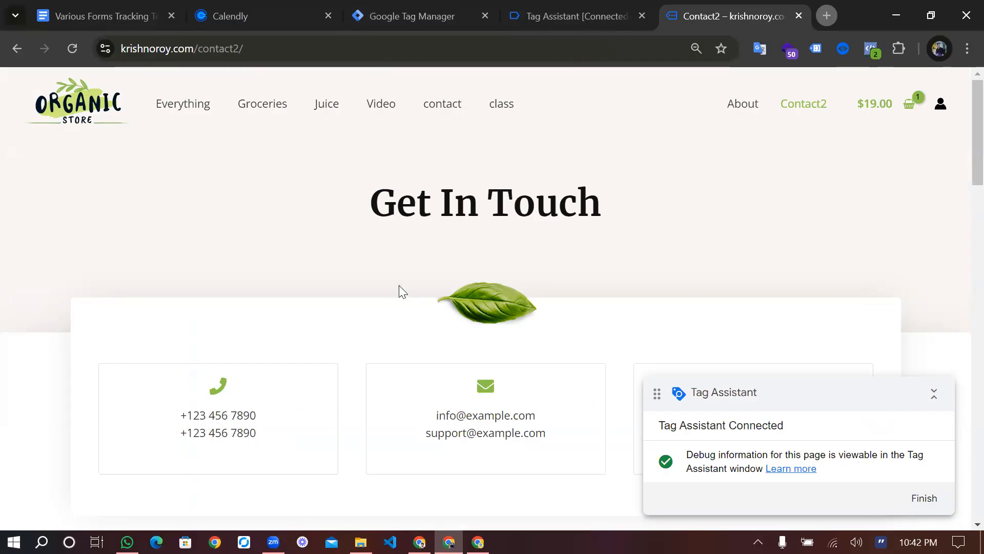
pyautogui.scroll(-4, 399, 285)
pyautogui.scroll(4, 399, 284)
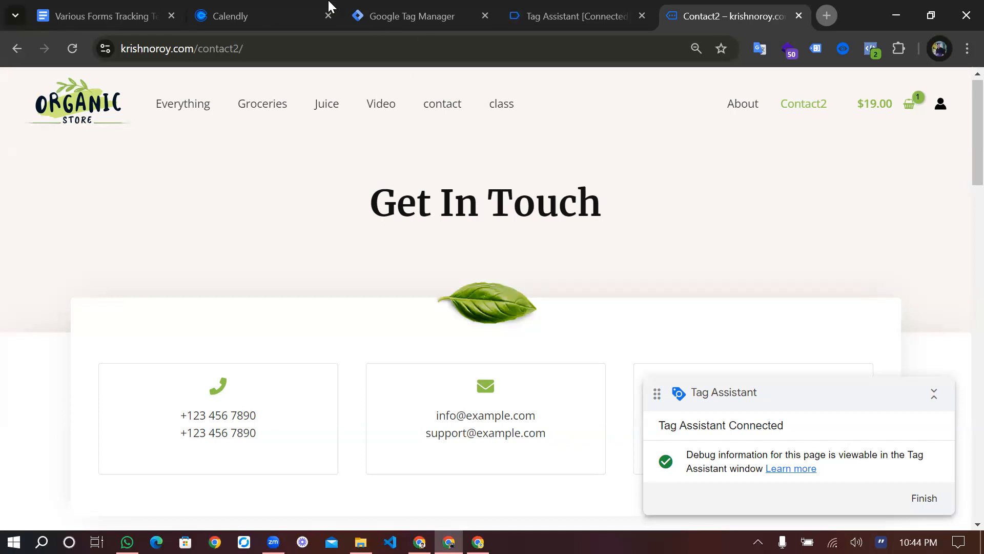
# Scroll through the Tags list reviewing GA4 event tags like GA4-Calendly Booking, GA4-CF7 and GA4-Purchase
pyautogui.click(390, 16)
pyautogui.scroll(-6, 263, 334)
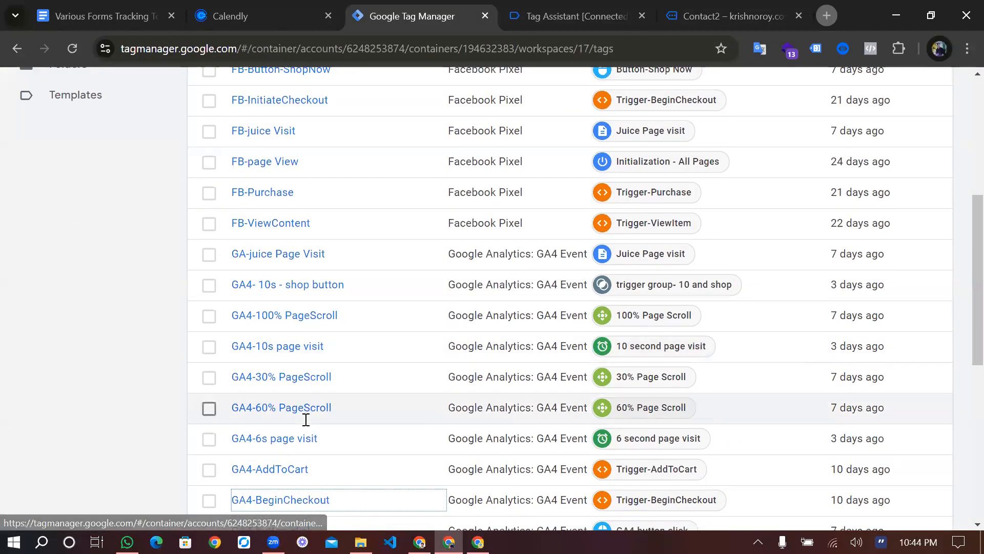
pyautogui.scroll(-8, 306, 419)
pyautogui.scroll(3, 314, 292)
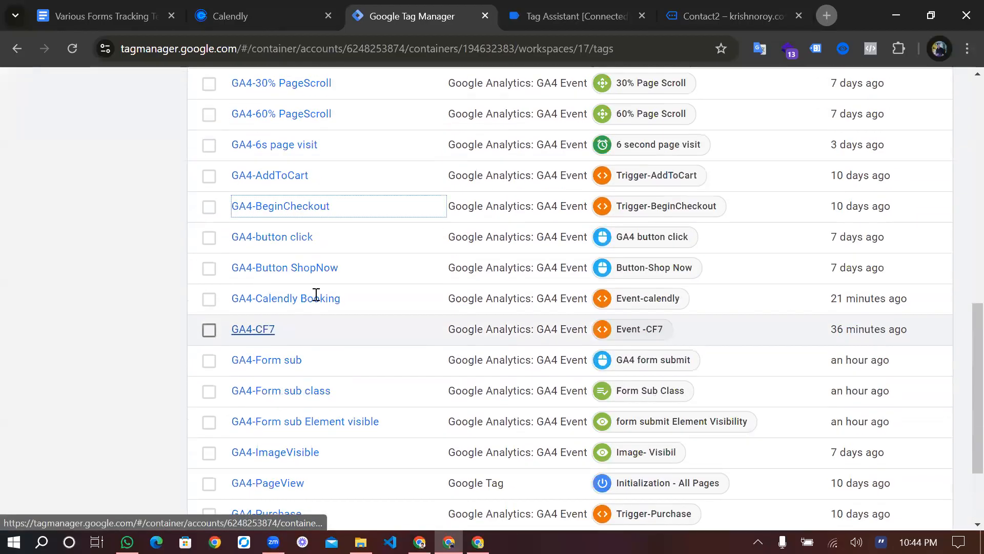
pyautogui.scroll(2, 317, 293)
pyautogui.scroll(-7, 317, 294)
pyautogui.scroll(7, 316, 294)
pyautogui.scroll(-4, 315, 351)
pyautogui.scroll(-7, 321, 368)
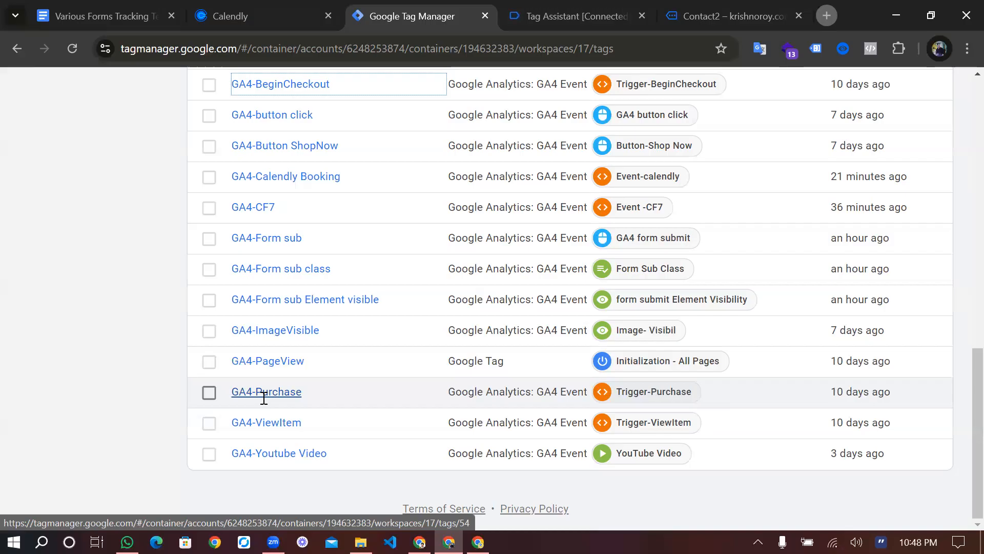
# Start a preview session of the web analytics-web workspace and check Tag Assistant
pyautogui.scroll(12, 264, 397)
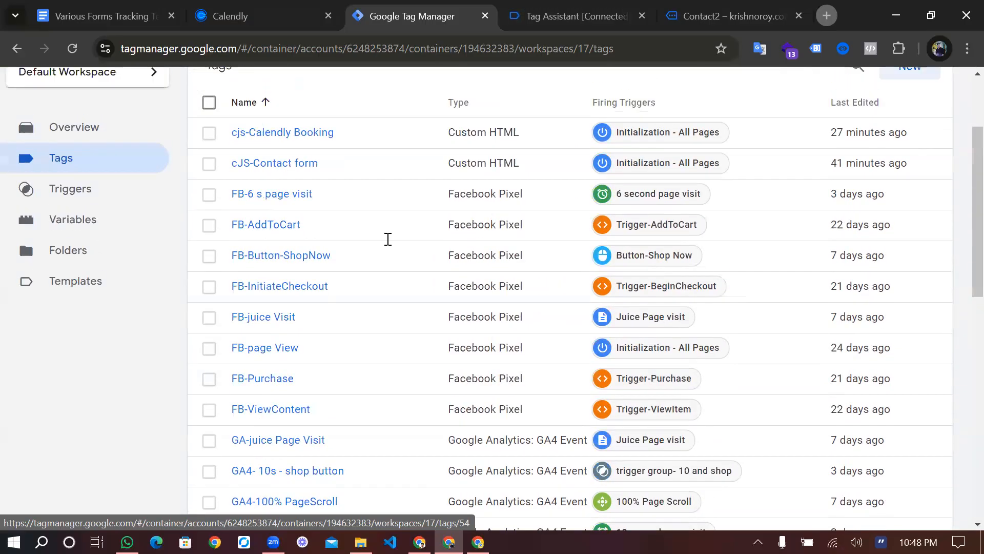
pyautogui.scroll(3, 388, 239)
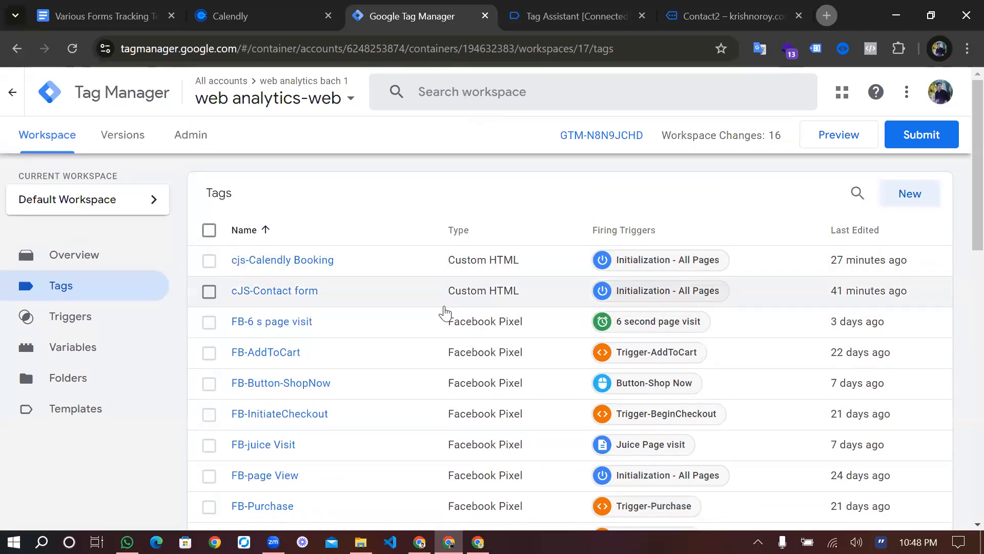
pyautogui.click(839, 134)
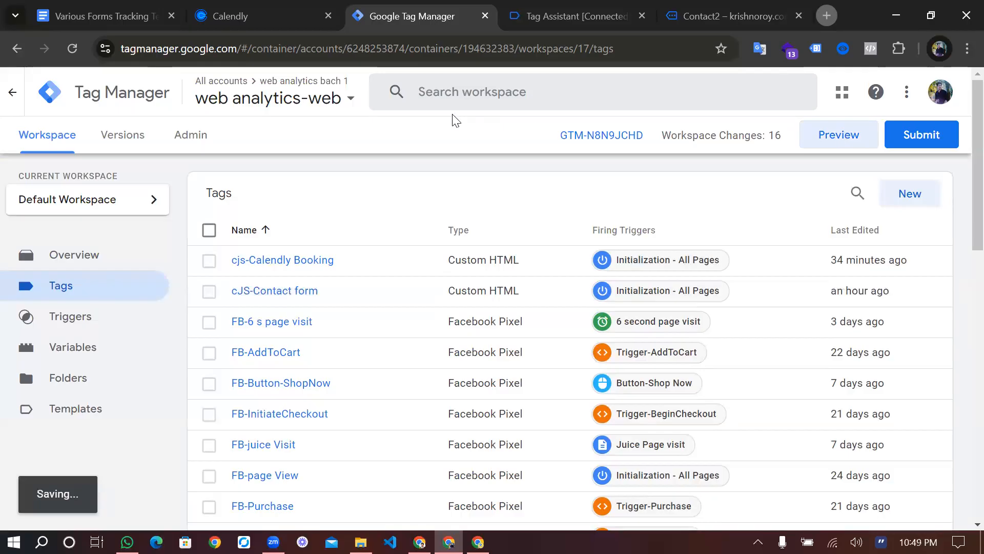
pyautogui.click(318, 100)
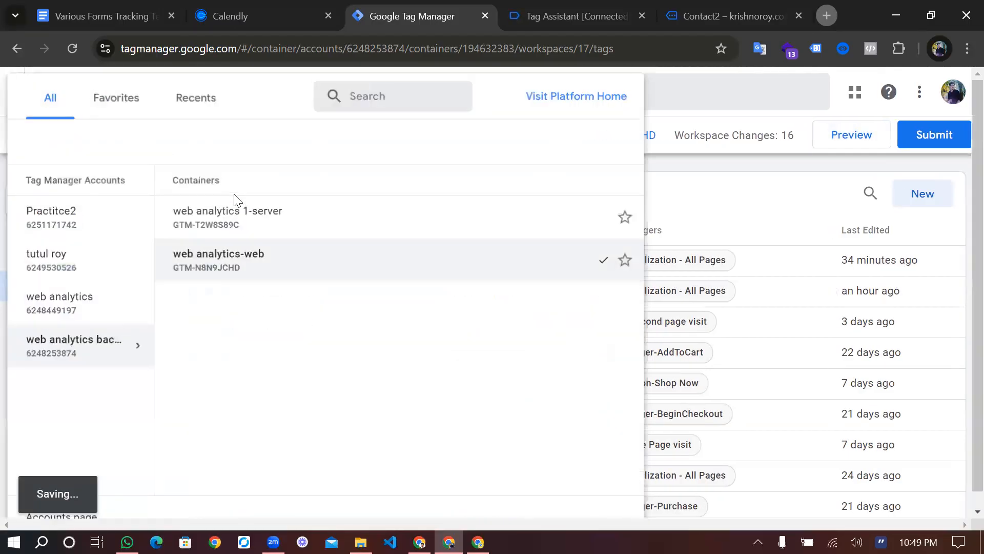
pyautogui.click(557, 5)
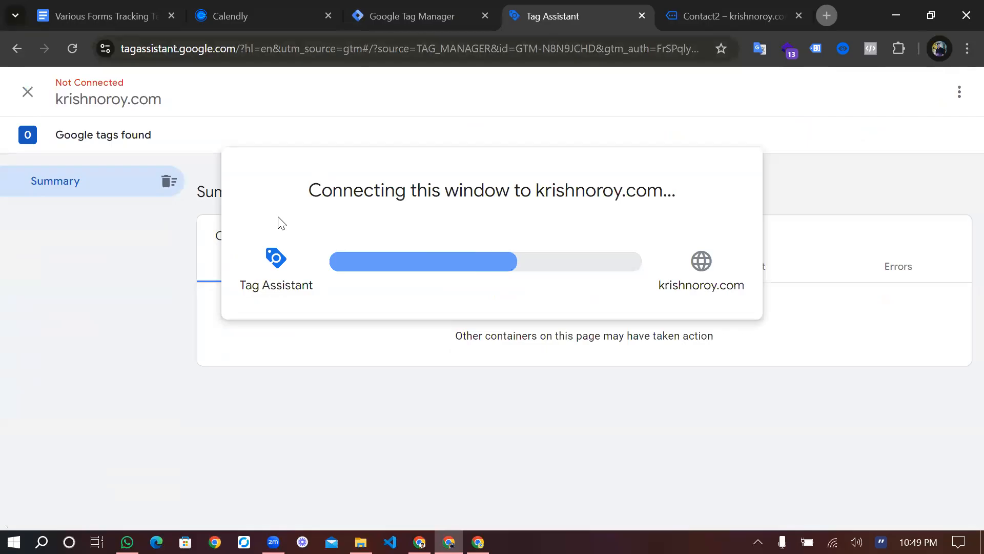
# Open the web analytics 1-server container in a new tab, then close the container picker
pyautogui.click(412, 16)
pyautogui.rightClick(278, 216)
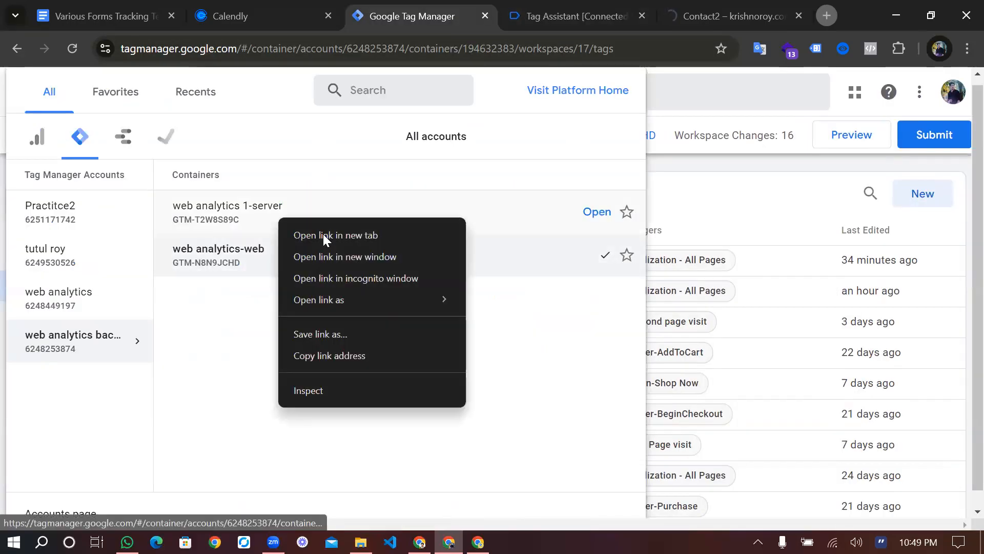
pyautogui.click(322, 234)
pyautogui.click(478, 12)
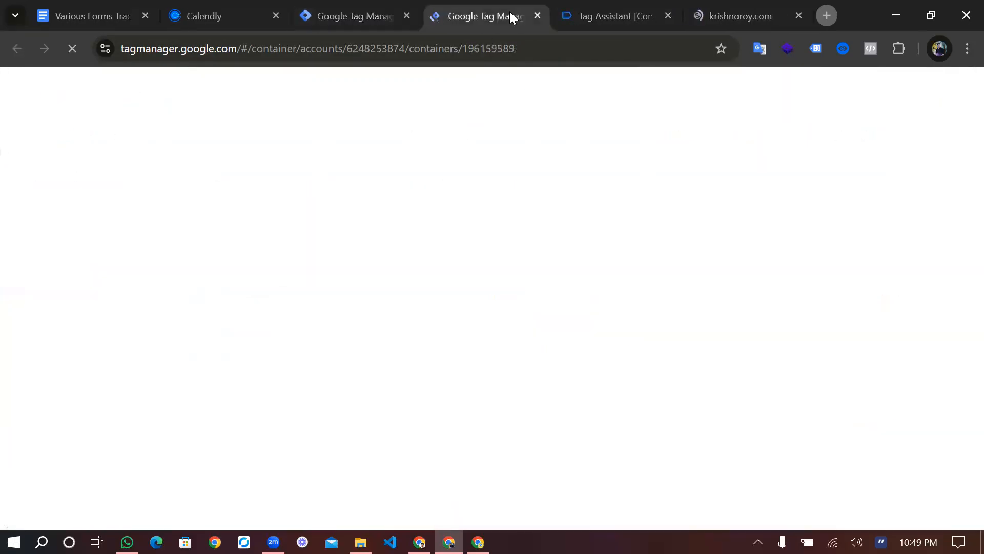
pyautogui.click(370, 8)
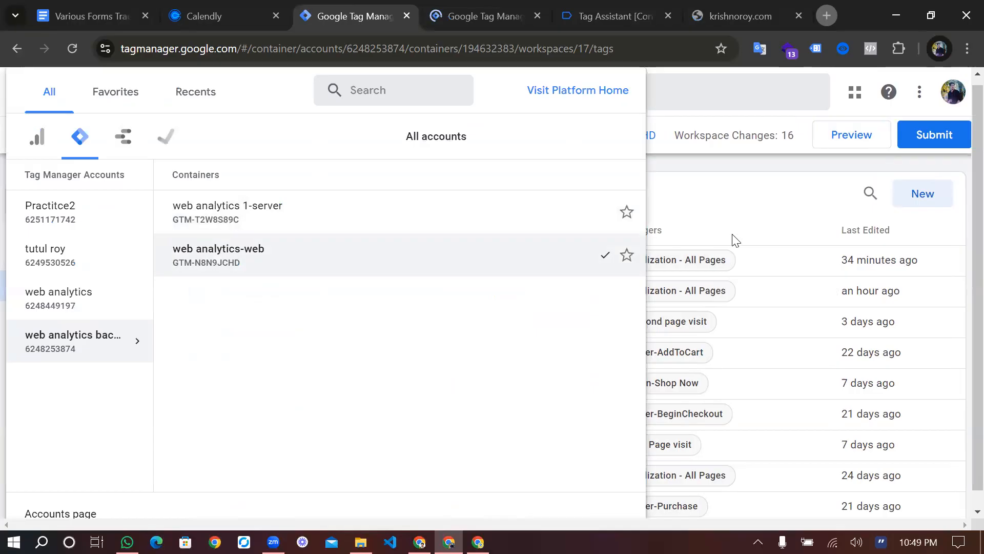
pyautogui.click(656, 306)
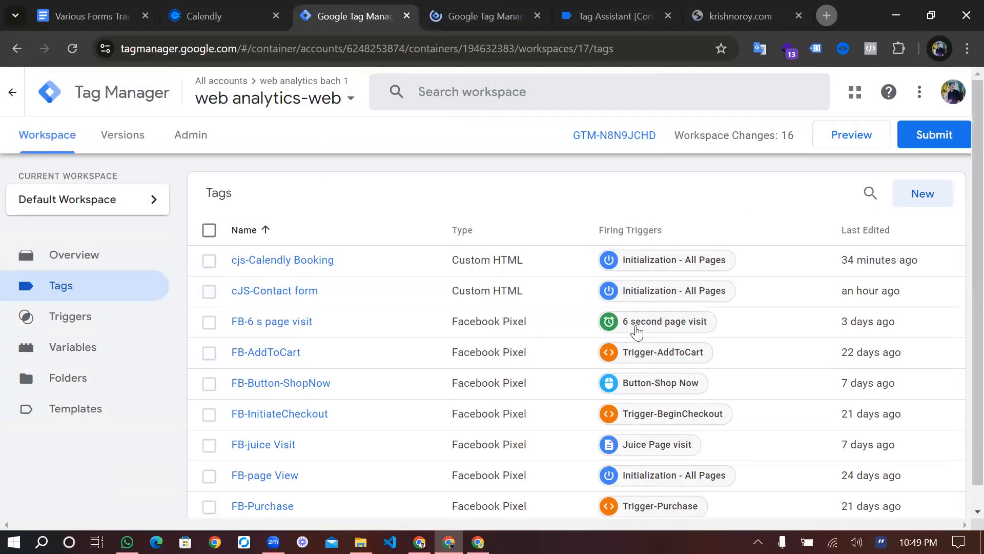